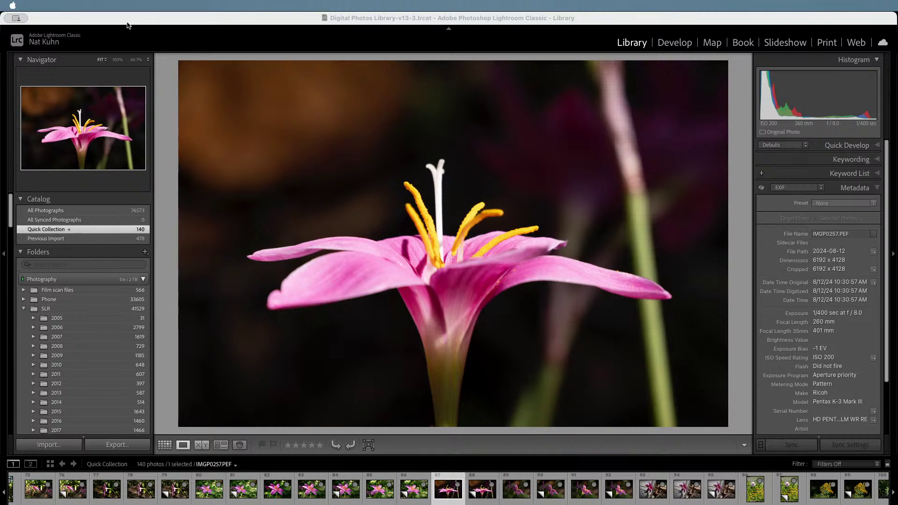
Show the Quick Collection as a thumbnail grid, select its first photo and look through the collection.
left_click(492, 19)
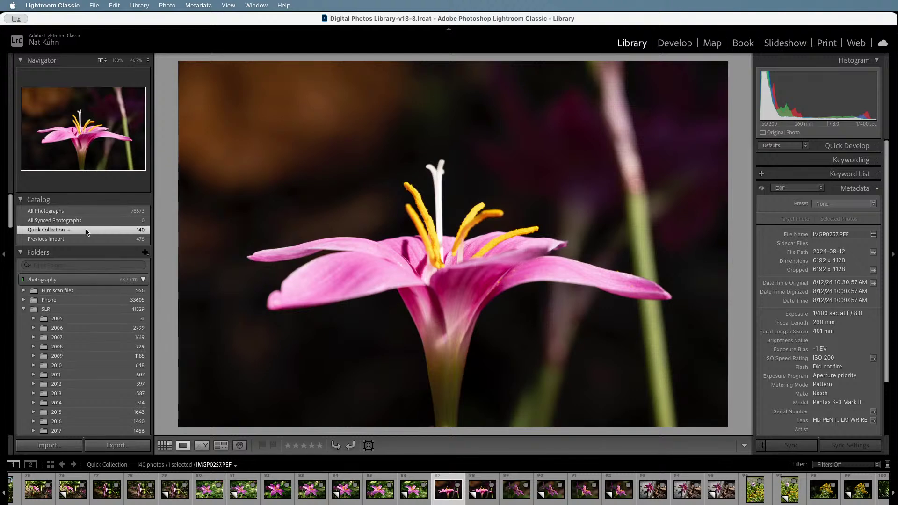
key("g")
scroll(322, 248, "up", 15)
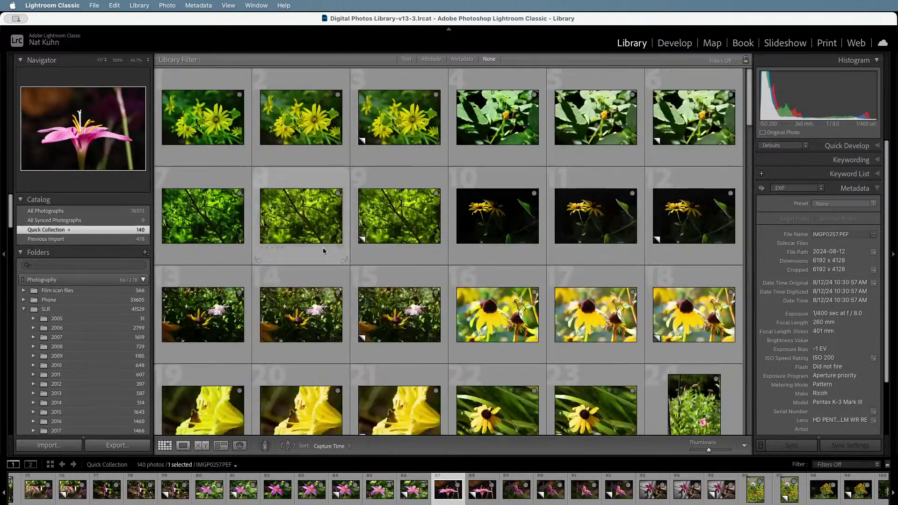
left_click(221, 132)
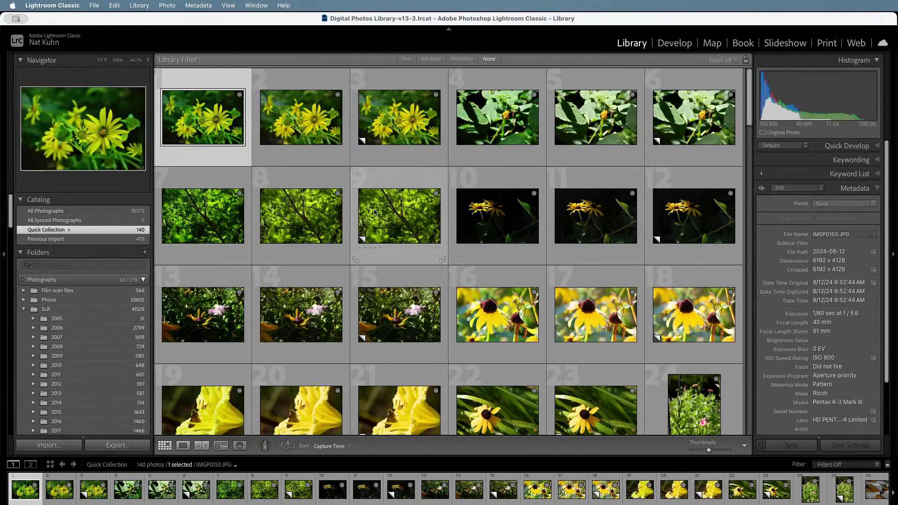
scroll(421, 210, "down", 20)
scroll(478, 208, "up", 15)
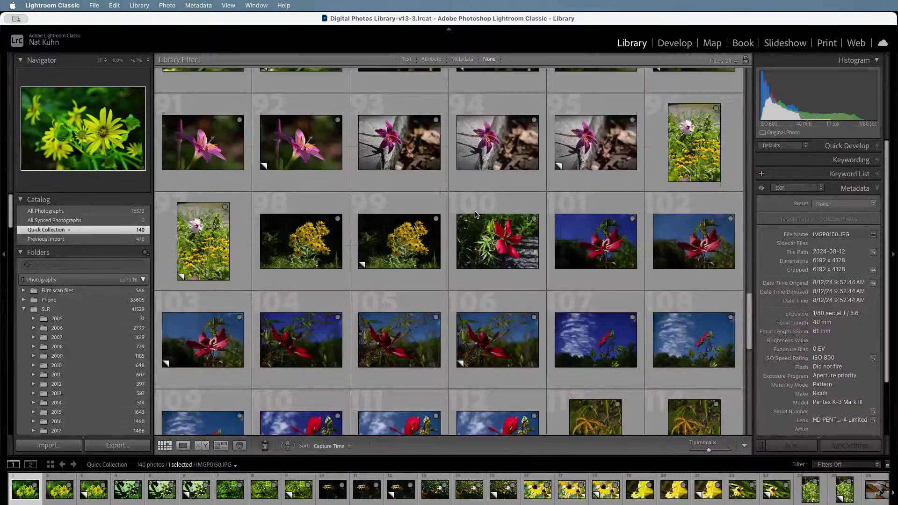
scroll(472, 213, "up", 8)
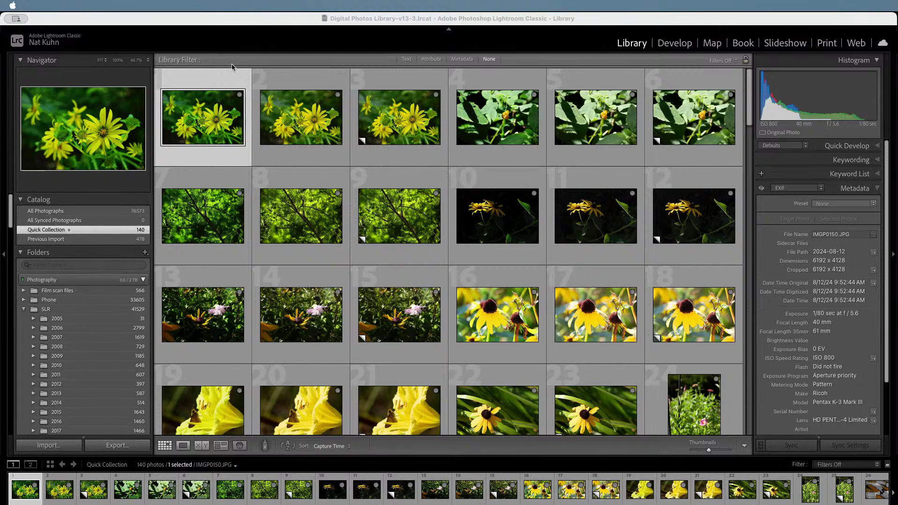
Open IMGP0150.JPG in Loupe view and inspect the centre of the large flower at 100%.
left_click(245, 37)
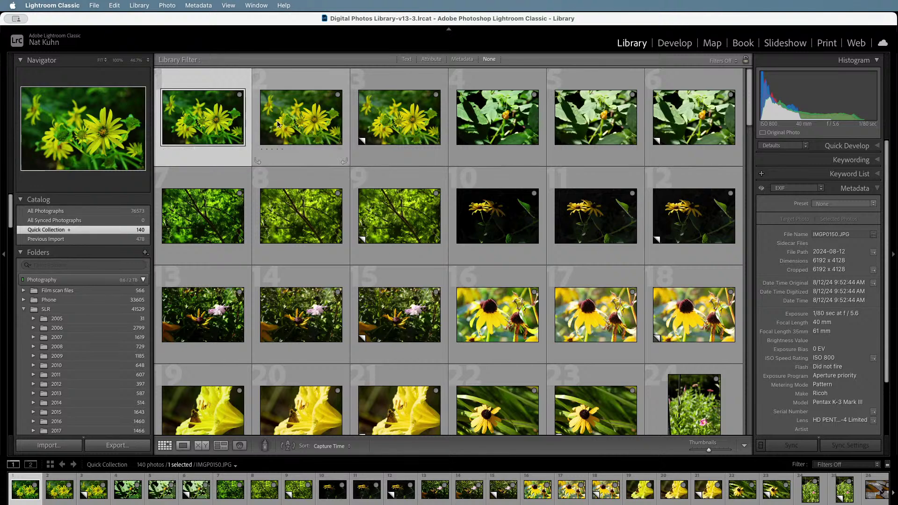
double_click(245, 148)
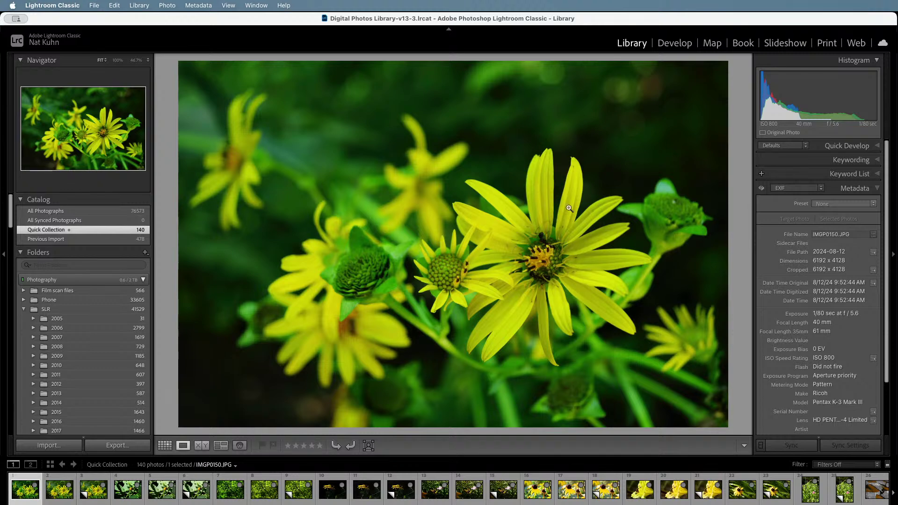
left_click(542, 245)
scroll(566, 253, "down", 3)
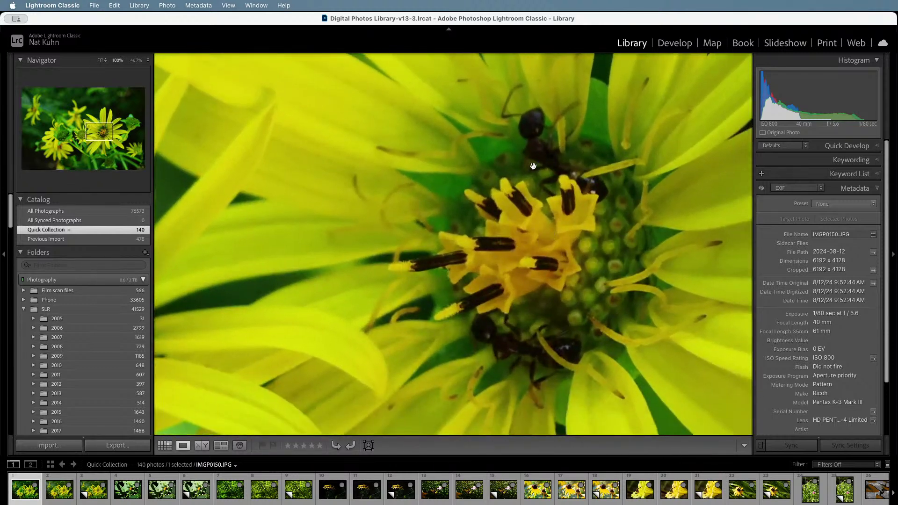
left_click(511, 215)
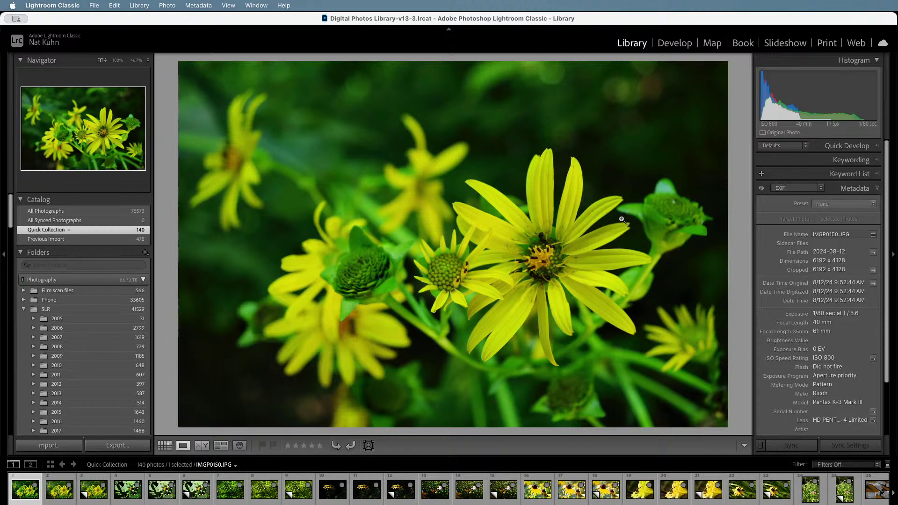
Switch to the raw version IMGP0150.PEF and open it in the Develop module.
key("Right")
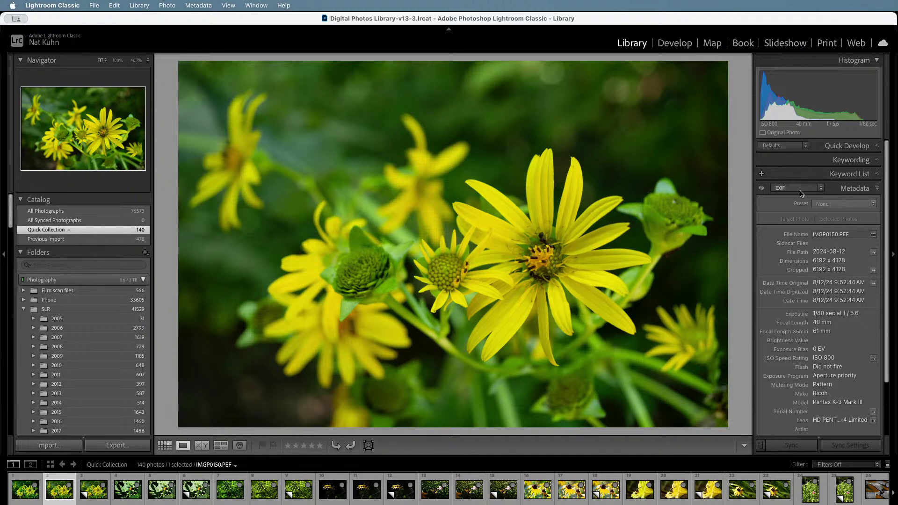
key("d")
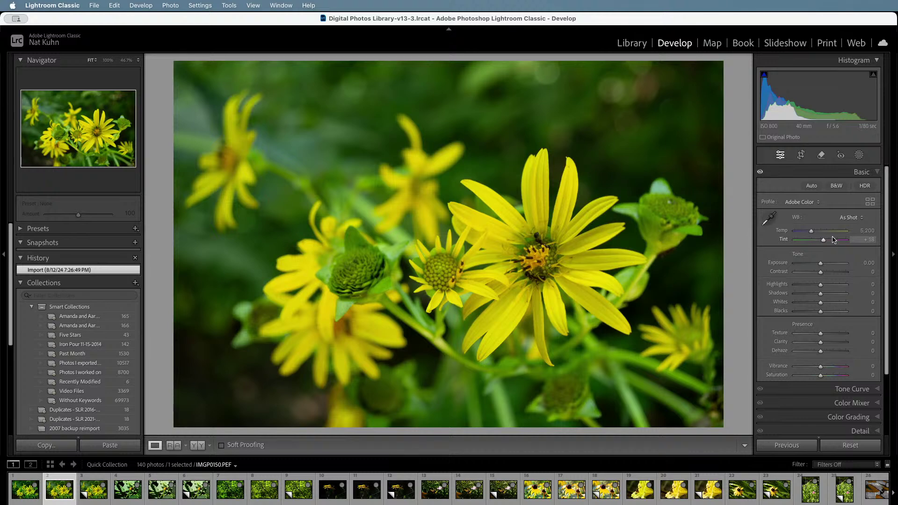
Try a temperature of +18 and a tint of +10 on IMGP0150.JPG, and restore its import state.
key("Left")
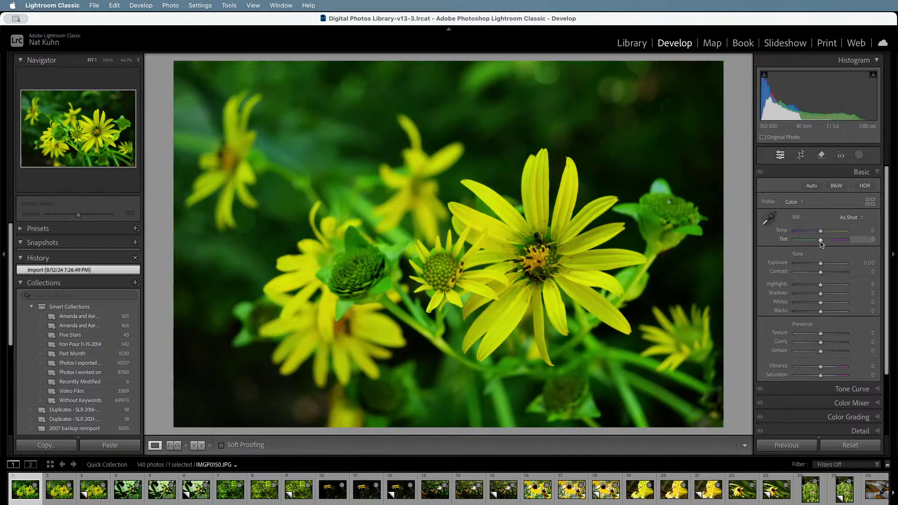
left_click_drag(821, 239, 822, 234)
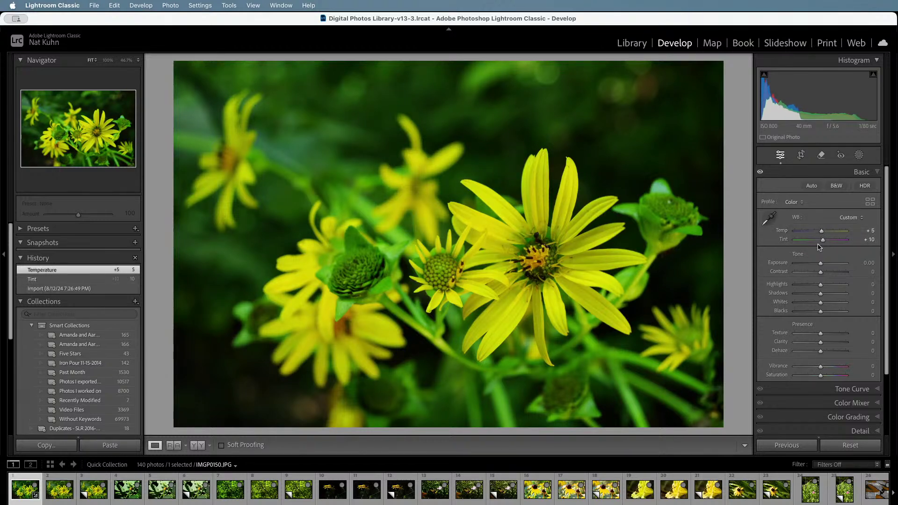
key("backslash")
key("backslash")
left_click_drag(821, 233, 824, 234)
key("backslash")
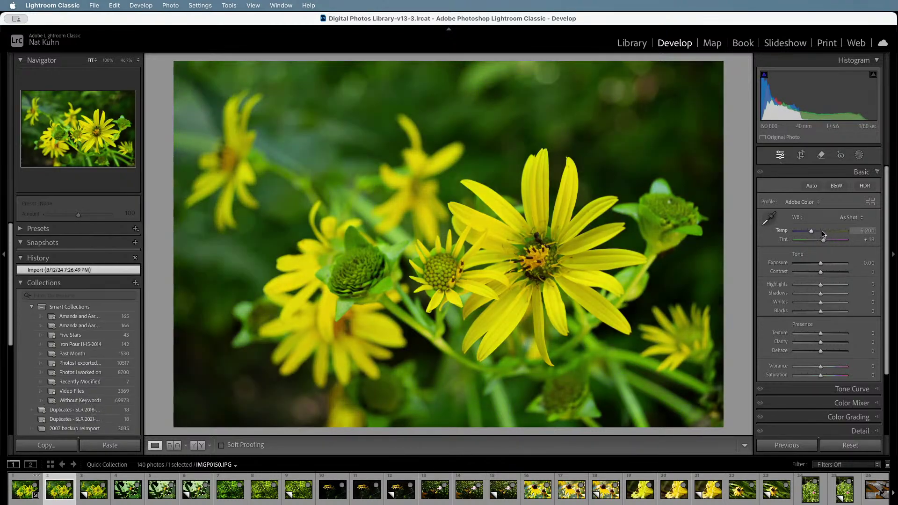
key("backslash")
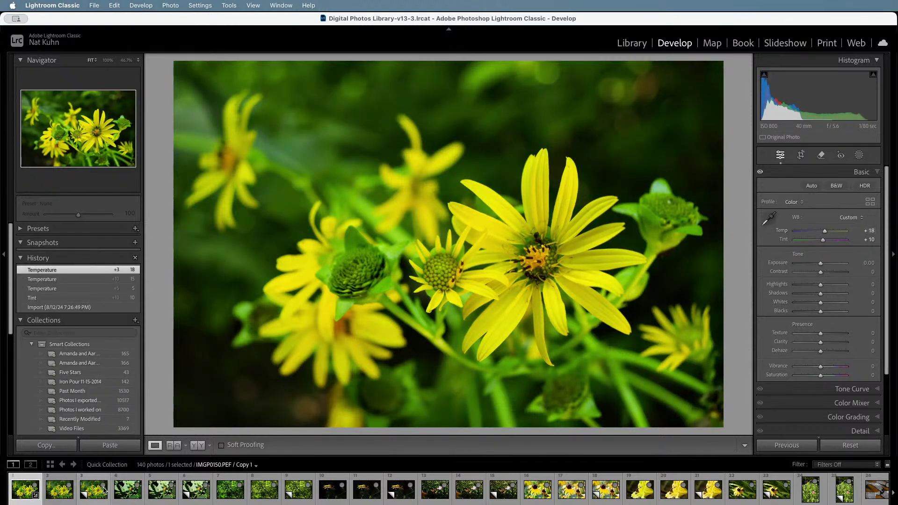
left_click(56, 307)
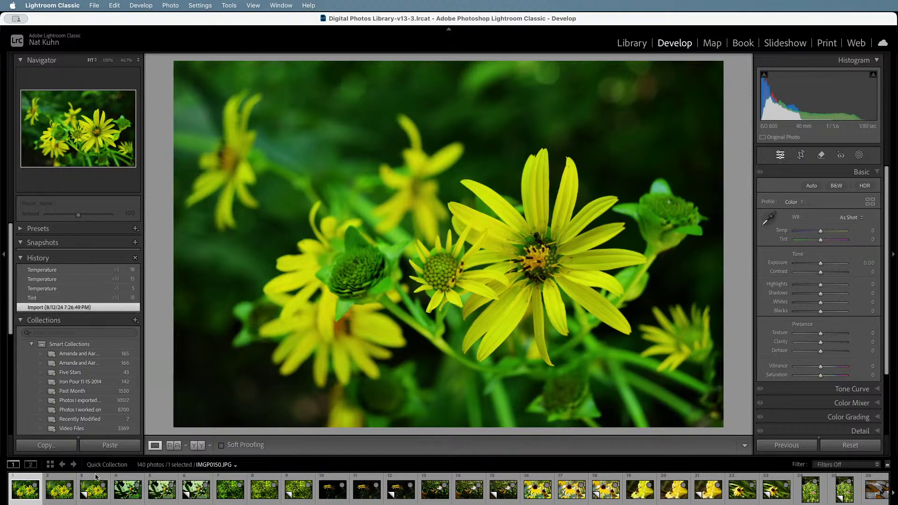
On IMGP0150.PEF, set the exposure to +1.05, the highlights to +1 and the blacks to -43.
key("Right")
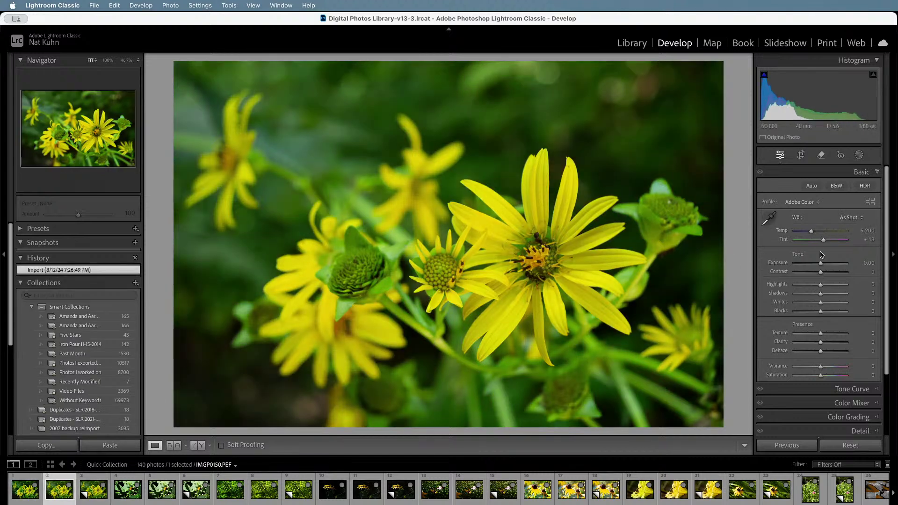
left_click_drag(823, 262, 825, 263)
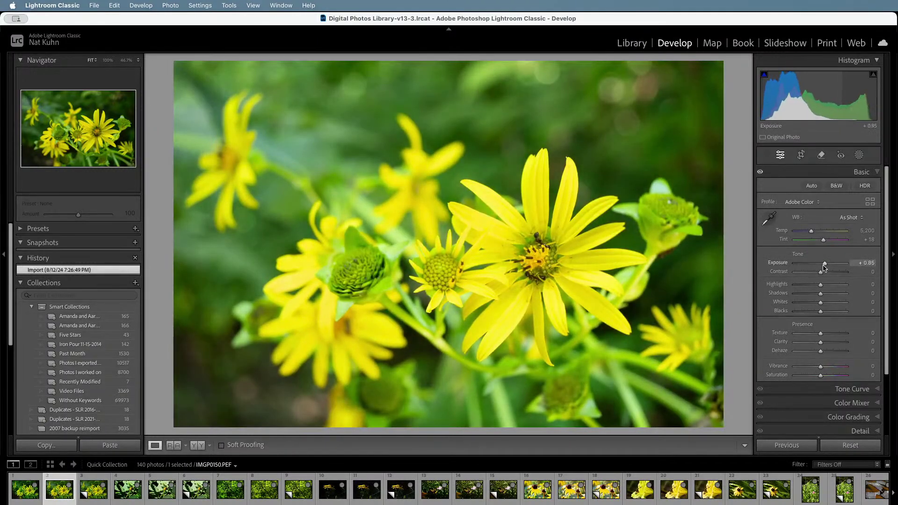
left_click_drag(824, 266, 822, 305)
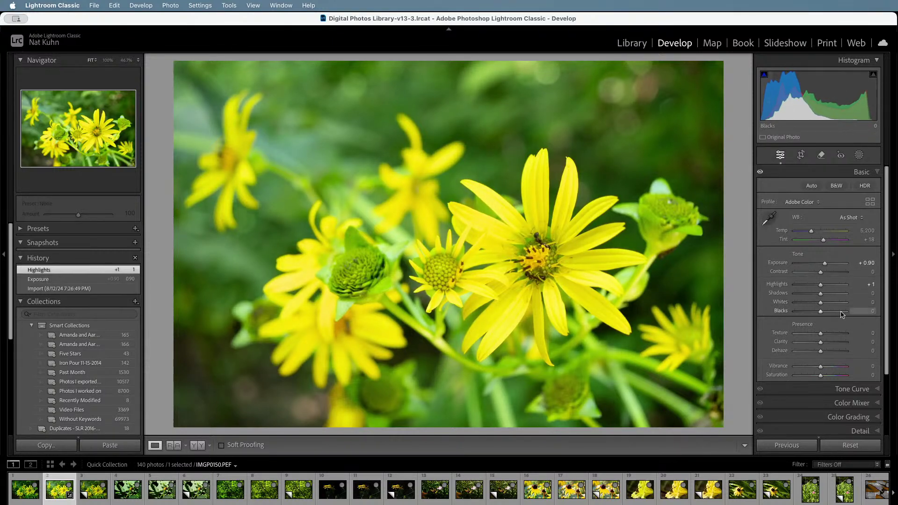
left_click_drag(827, 265, 827, 266)
left_click_drag(821, 315, 813, 314)
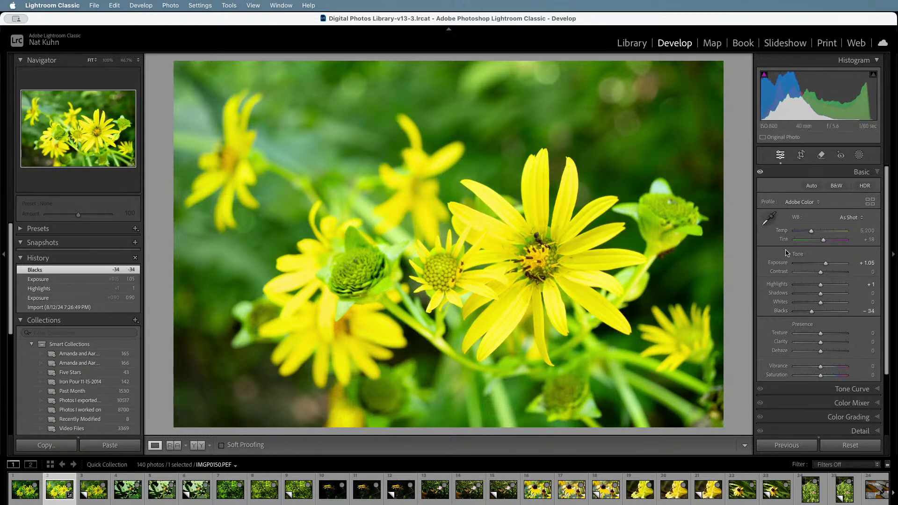
left_click_drag(813, 315, 810, 314)
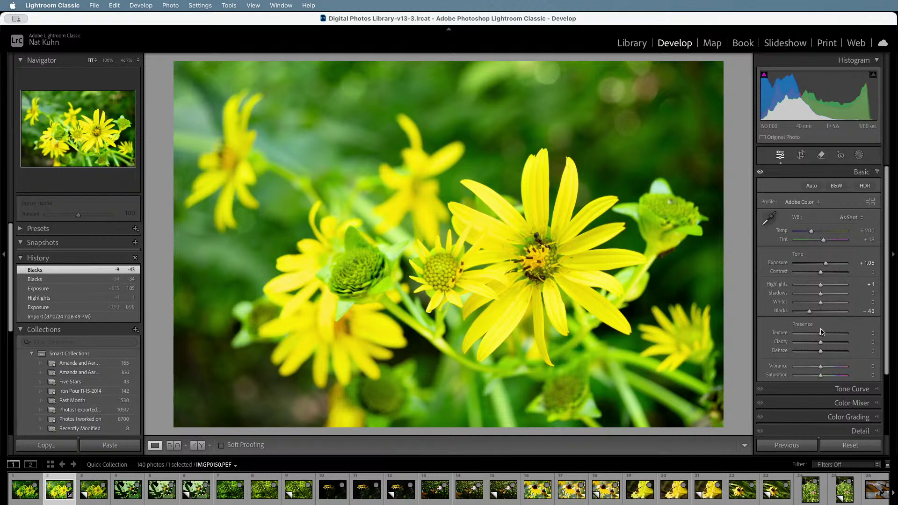
Inspect the ants and the centre of the large flower at 100% in the raw photo.
left_click(566, 237)
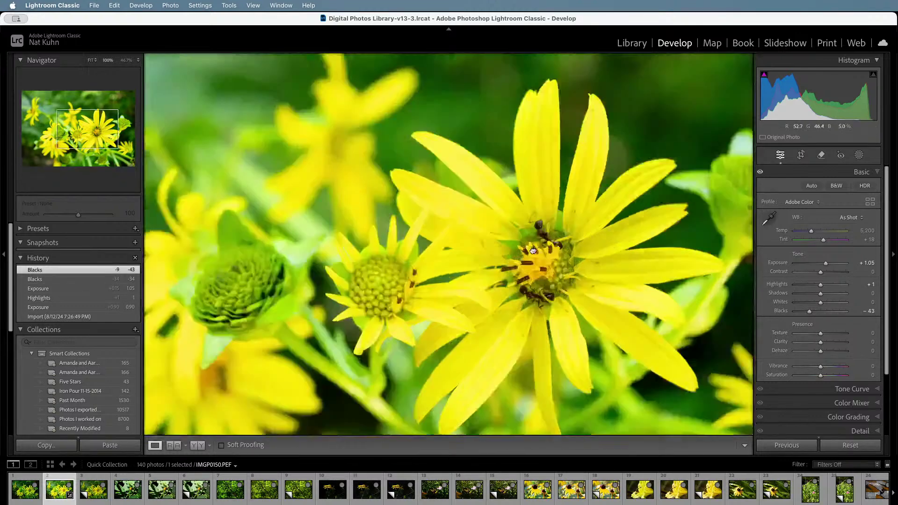
left_click_drag(609, 326, 551, 269)
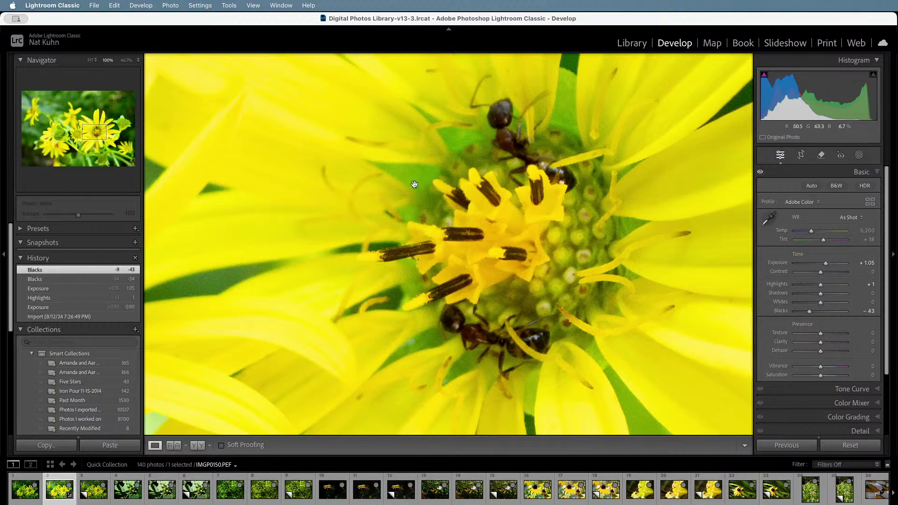
left_click(485, 223)
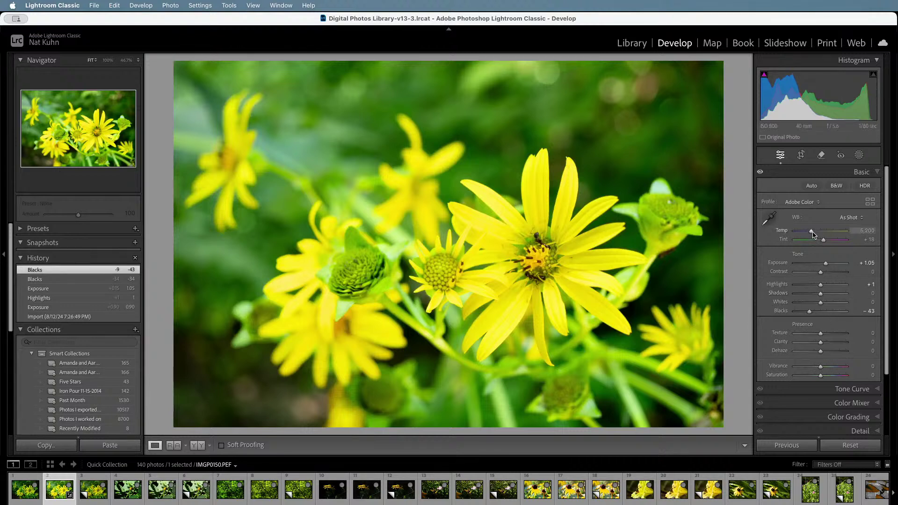
Adjust the raw photo's white balance to a temperature of 5,597 and a tint of +2.
left_click_drag(813, 234, 821, 243)
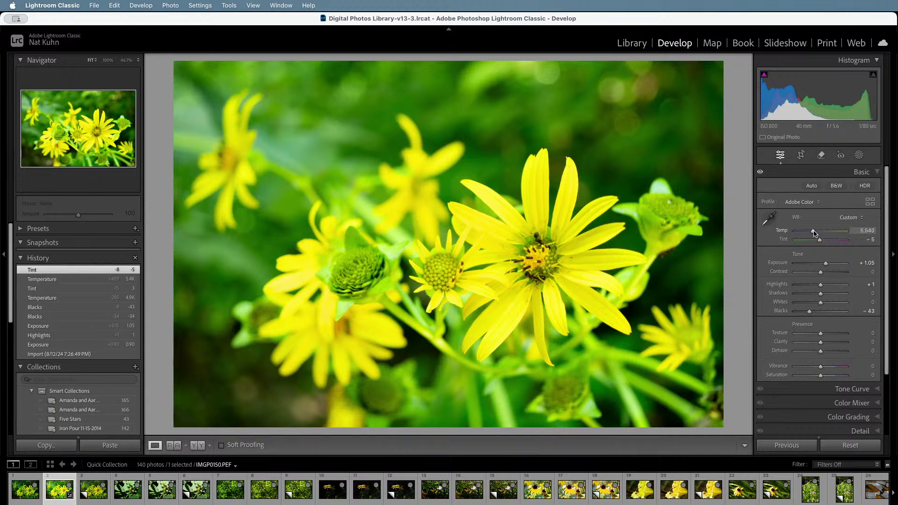
left_click_drag(814, 233, 814, 233)
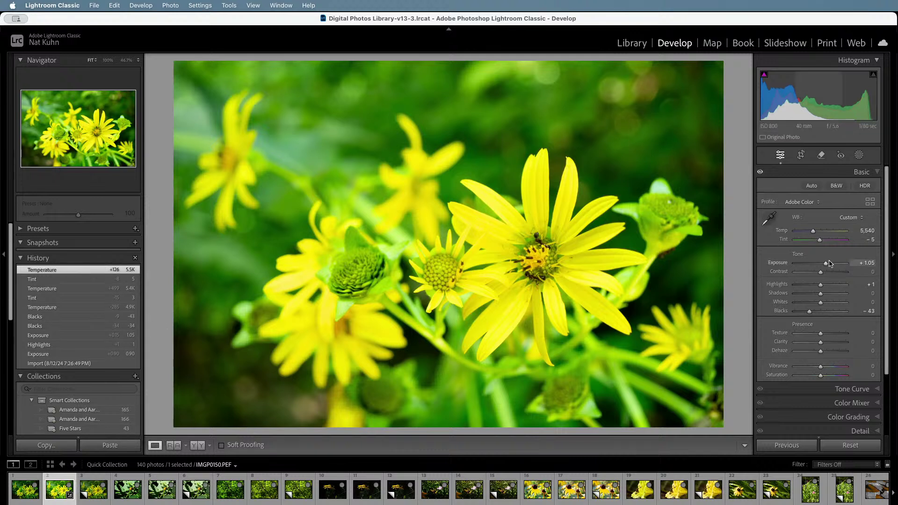
left_click_drag(815, 234, 819, 242)
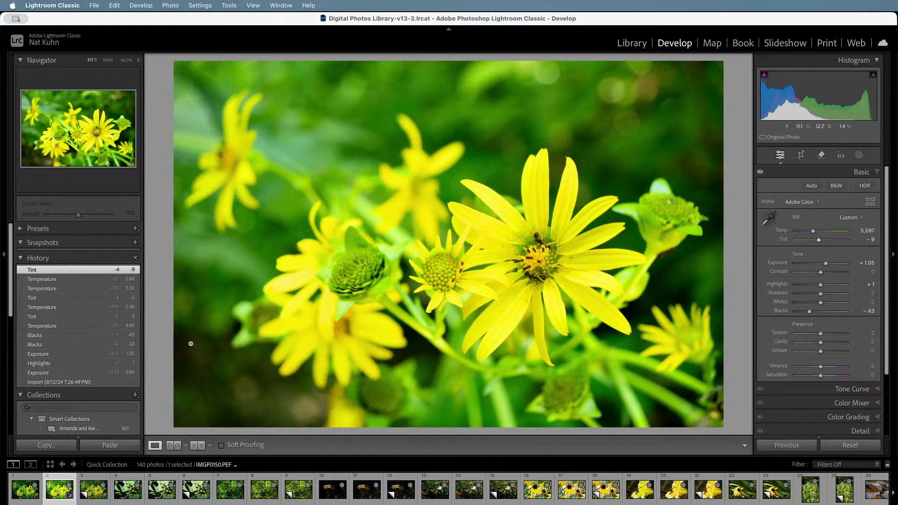
left_click_drag(818, 240, 821, 241)
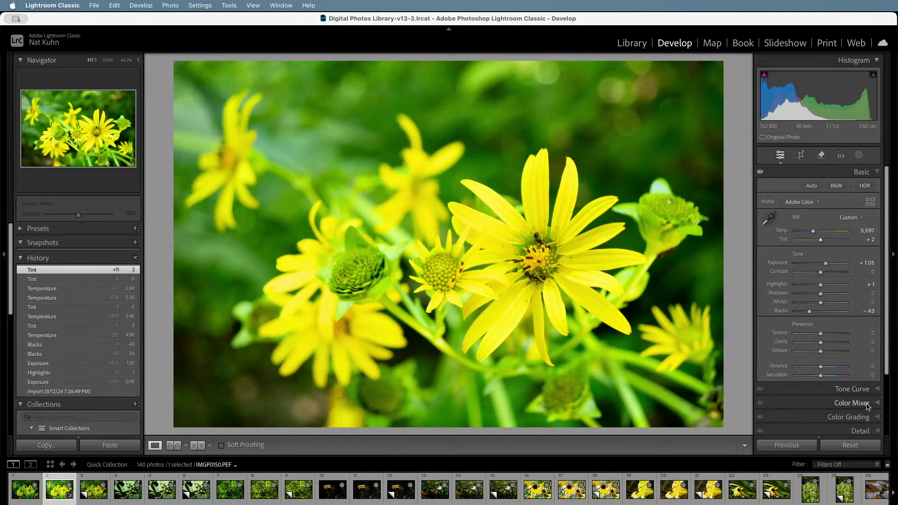
Lower the yellow luminance to -18, and raise the highlights to +43 and the exposure to +1.25.
left_click(852, 403)
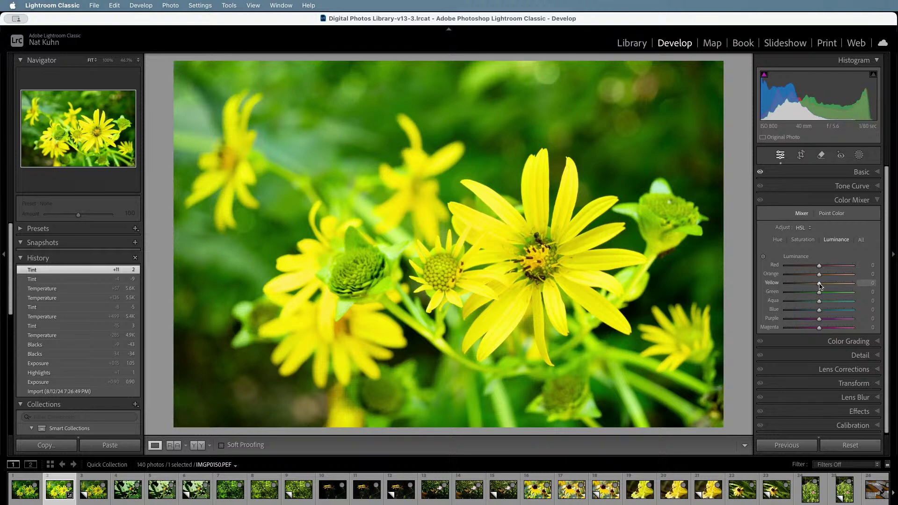
mouse_move(820, 285)
left_mouse_down()
mouse_move(832, 287)
mouse_move(814, 286)
left_mouse_up()
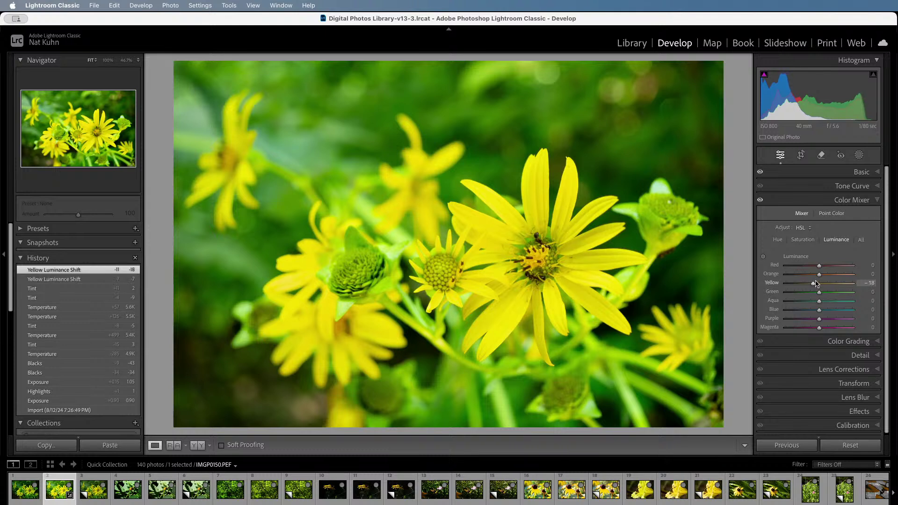
left_click(862, 172)
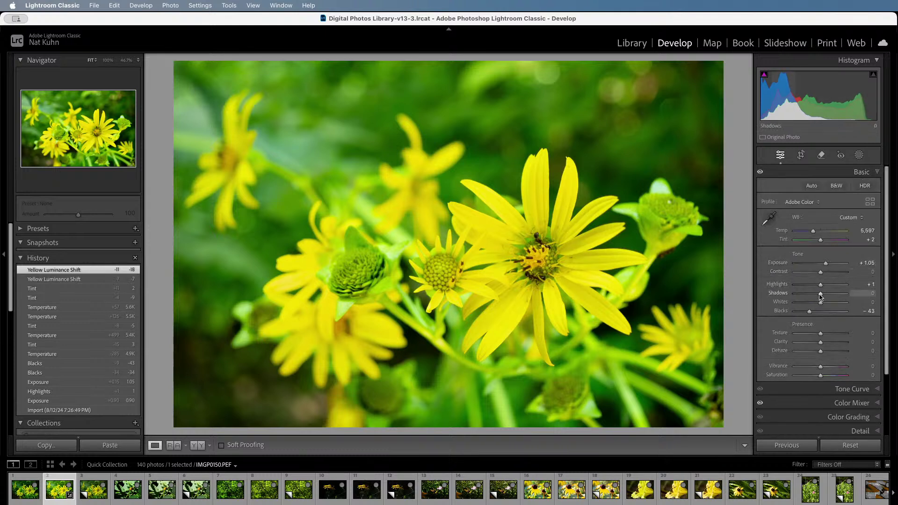
mouse_move(821, 287)
left_mouse_down()
mouse_move(839, 286)
mouse_move(821, 266)
mouse_move(822, 273)
left_mouse_up()
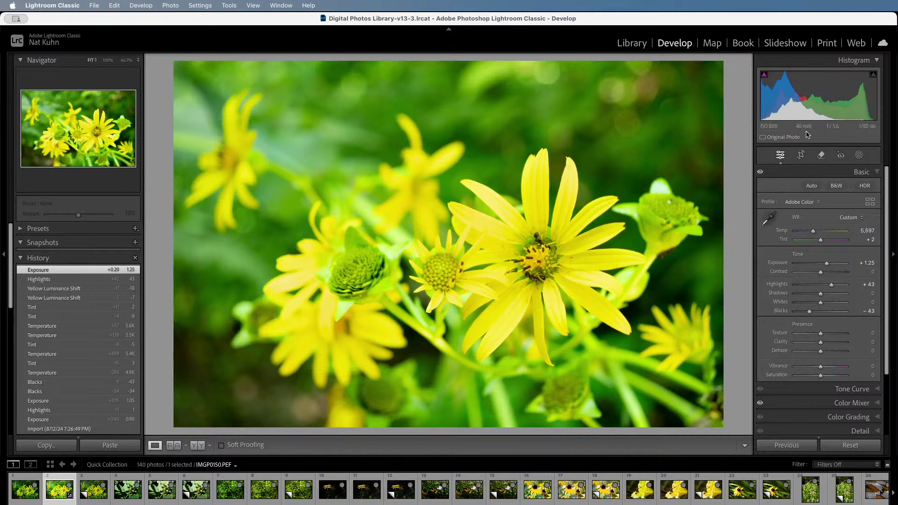
Crop the photo tighter around the large flower at the original aspect, and revert the distortion amount change.
left_click(801, 154)
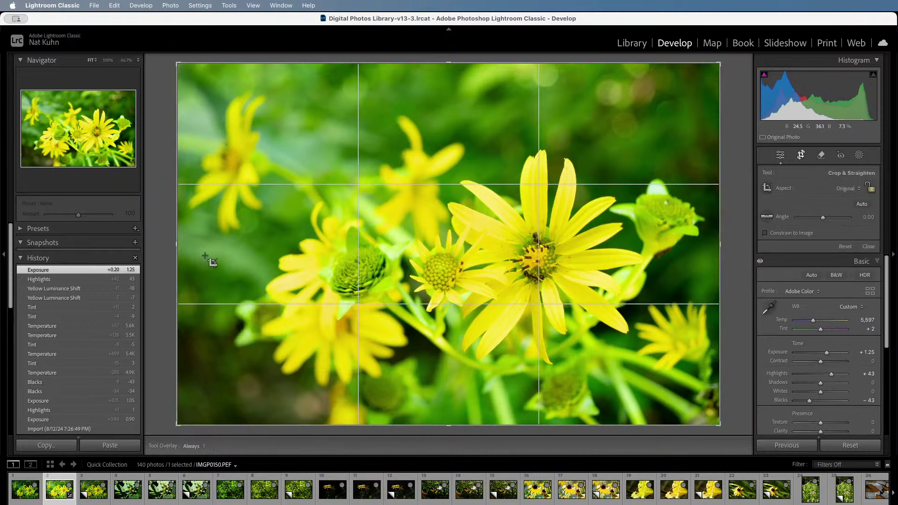
left_click_drag(171, 63, 256, 114)
left_click_drag(398, 227, 451, 273)
key("equal")
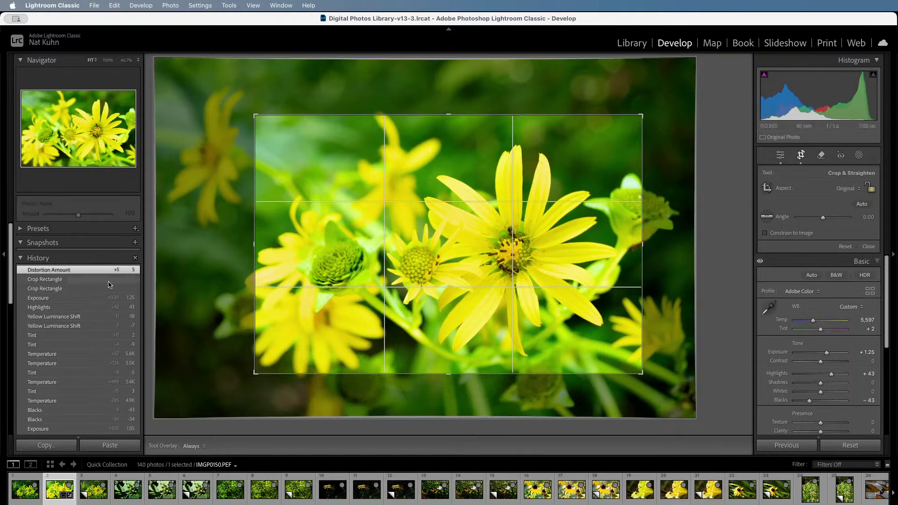
left_click(35, 282)
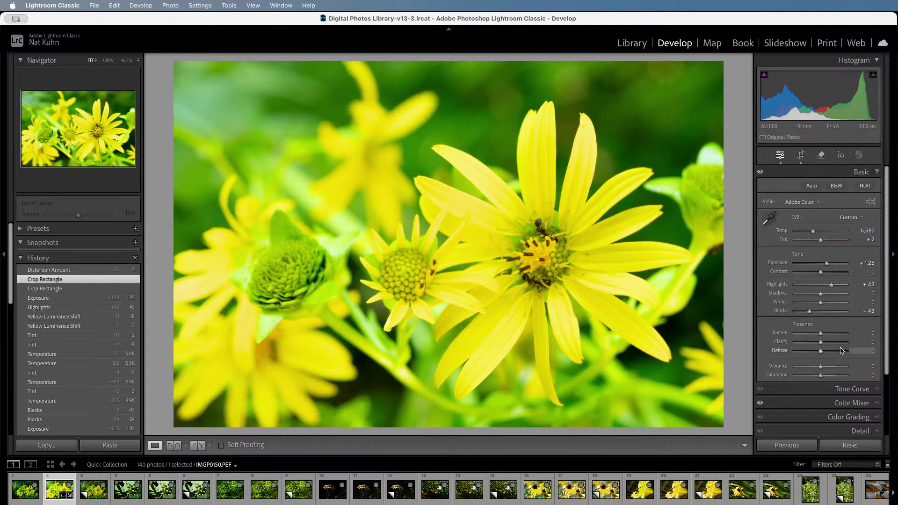
Adjust the raw photo's parametric tone curve to lights +6, darks -9 and shadows -7.
scroll(94, 369, "down", 2)
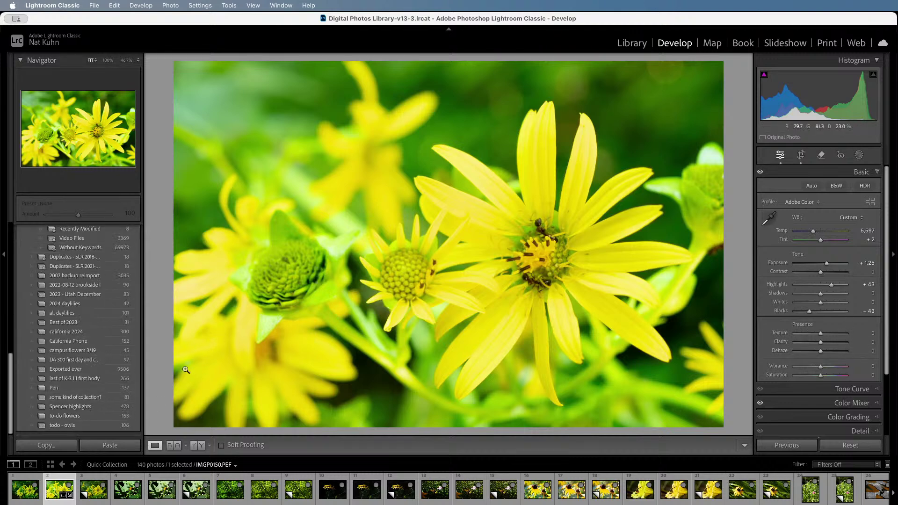
scroll(109, 363, "up", 2)
scroll(95, 360, "down", 2)
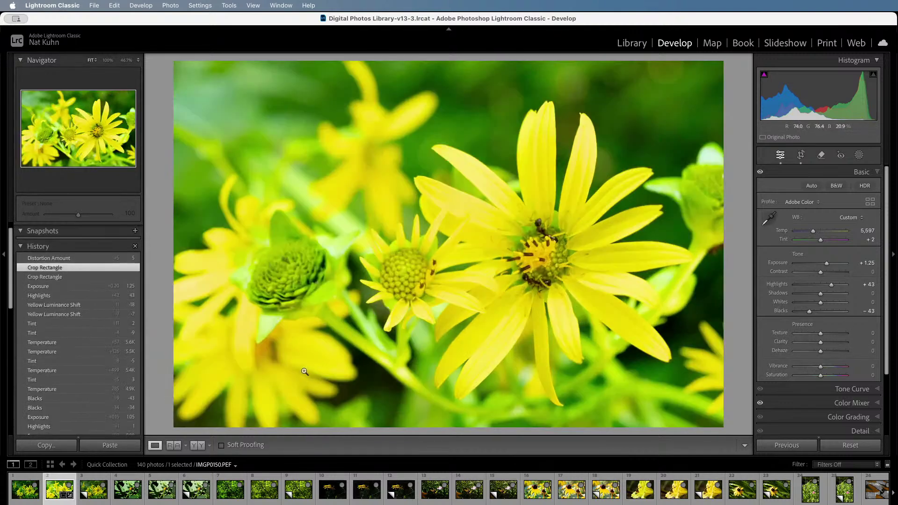
scroll(86, 356, "down", 1)
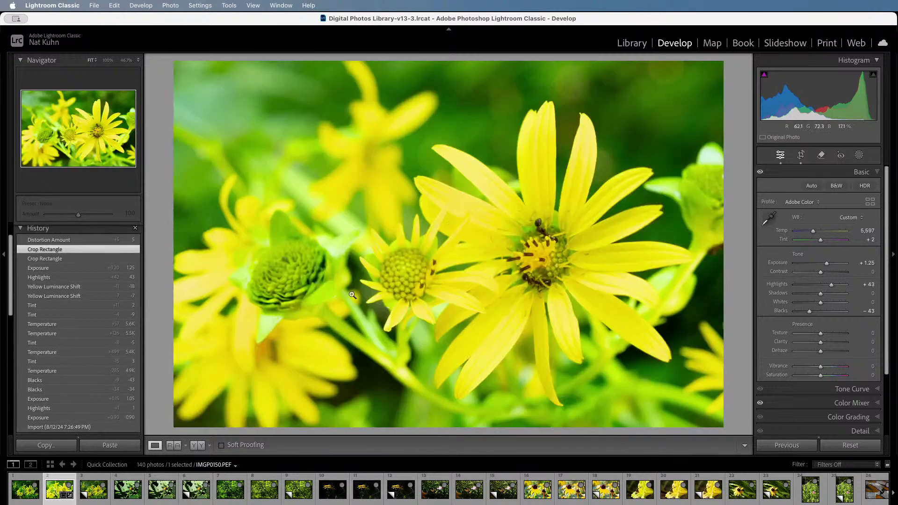
left_click(852, 388)
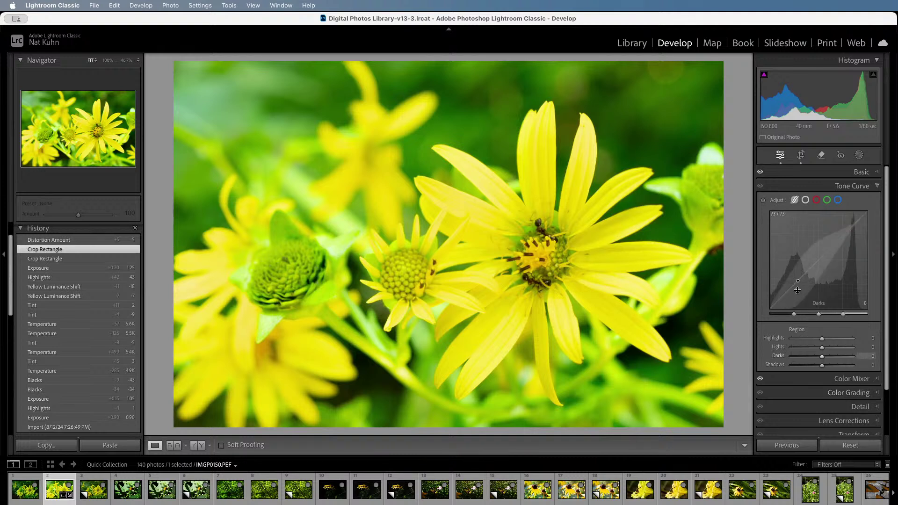
left_click_drag(798, 281, 798, 282)
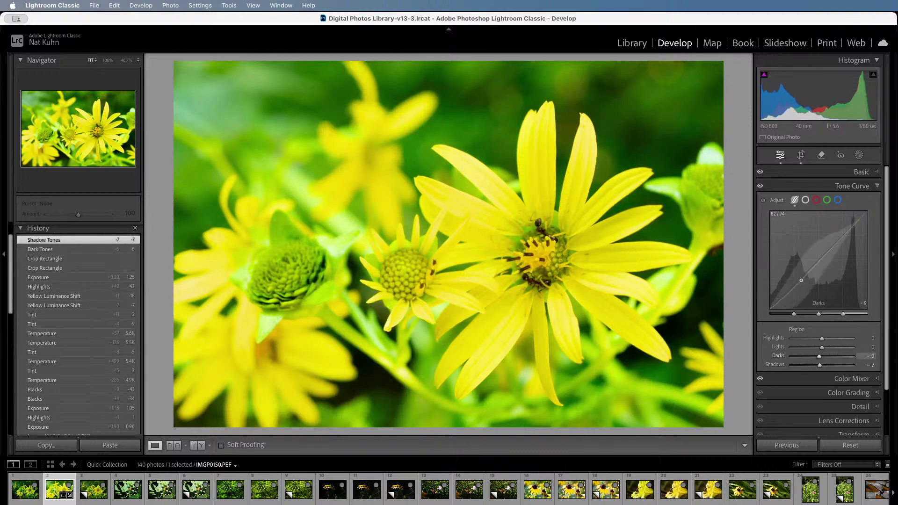
left_click_drag(831, 250, 831, 247)
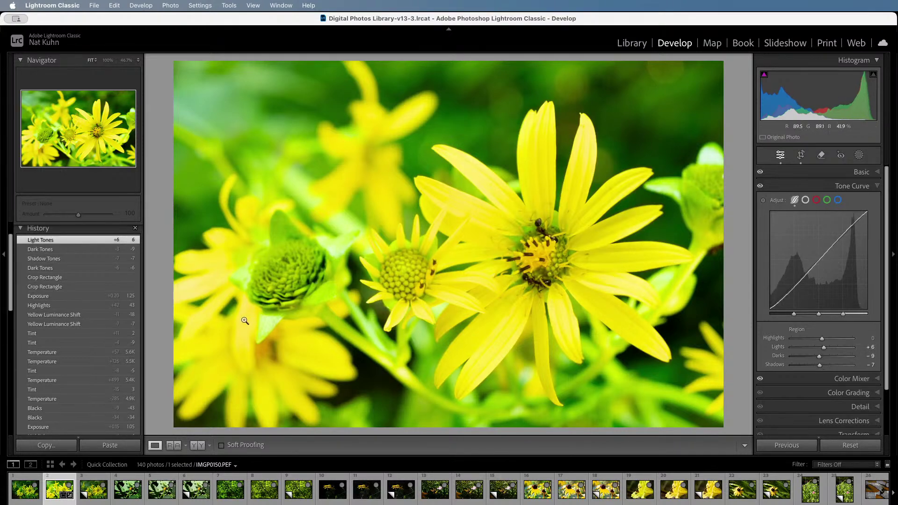
View the photo's original import state from its history and restore the edited version.
scroll(79, 327, "down", 2)
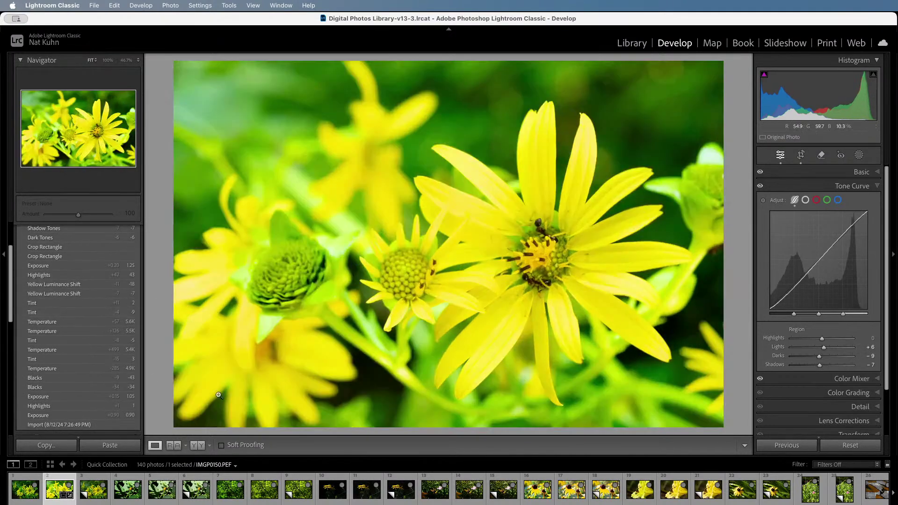
left_click(109, 425)
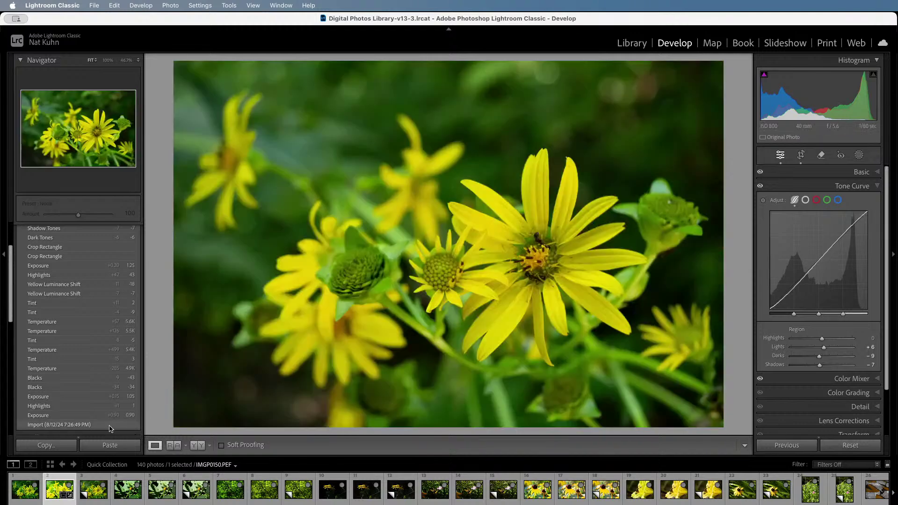
key("super+z")
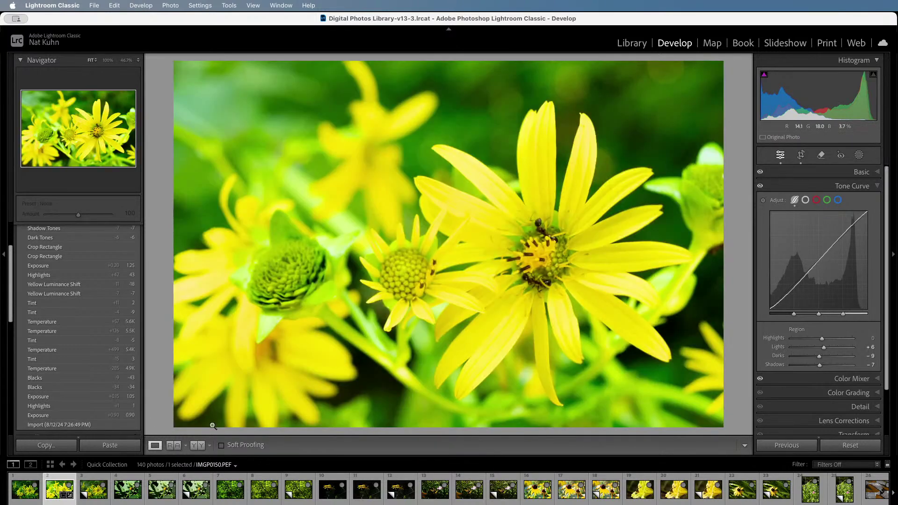
Adjust the raw photo's white balance to a temperature of 5,353 and a tint of +15.
left_click(861, 171)
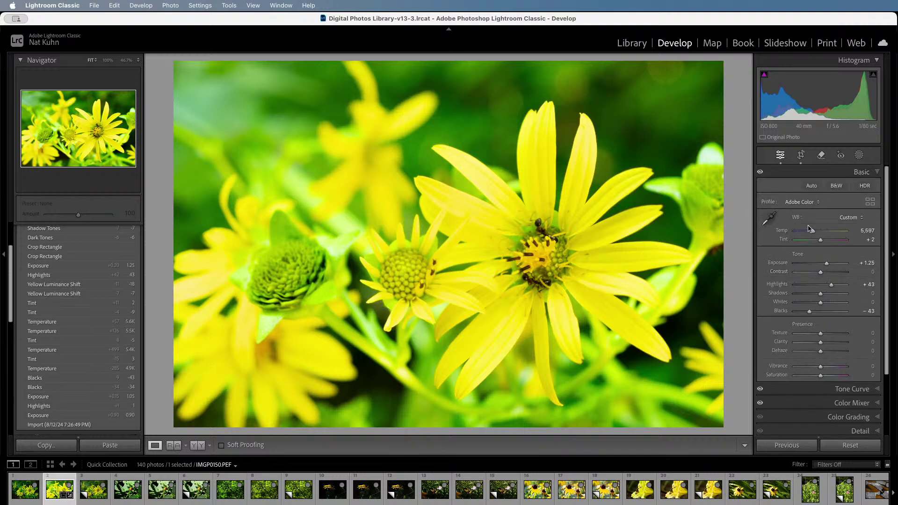
left_click_drag(812, 232, 823, 241)
left_click_drag(819, 237, 812, 233)
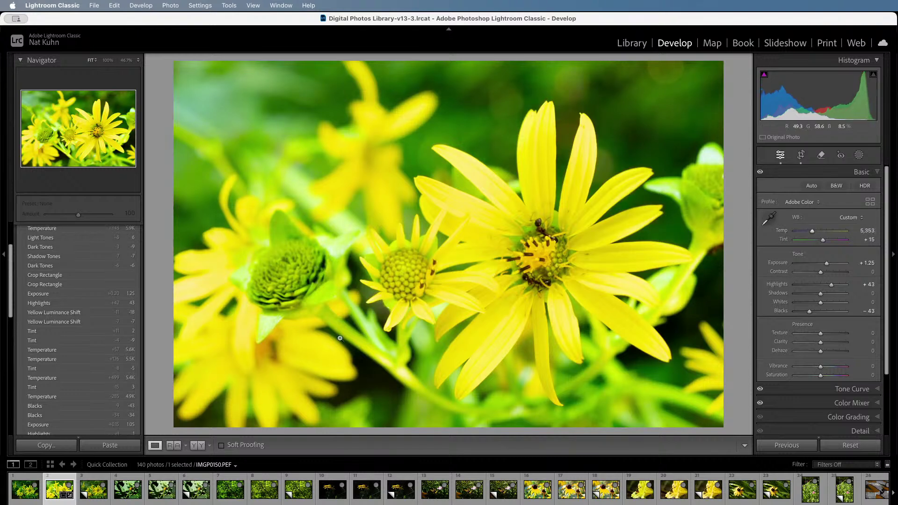
Compare the edited raw photo with its import state, the JPEG version and the unedited virtual copy.
scroll(126, 390, "down", 4)
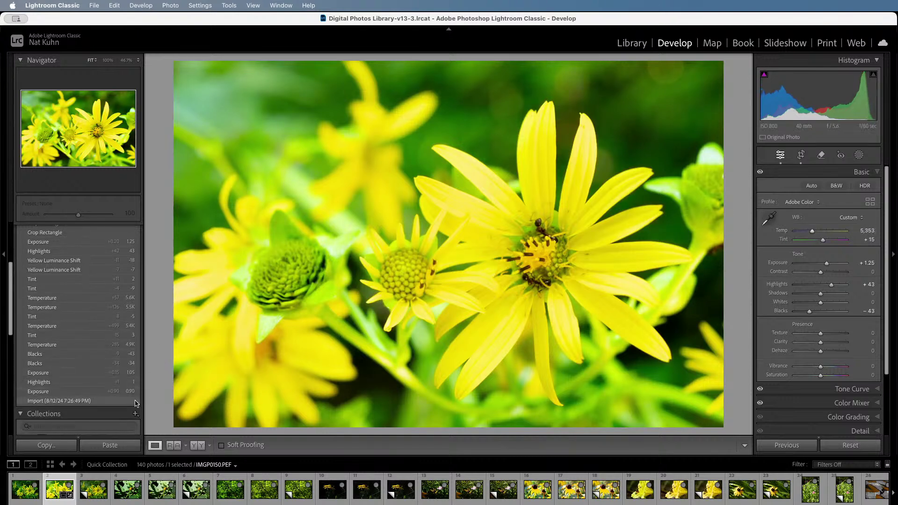
left_click(59, 401)
key("ctrl+z")
left_click(26, 490)
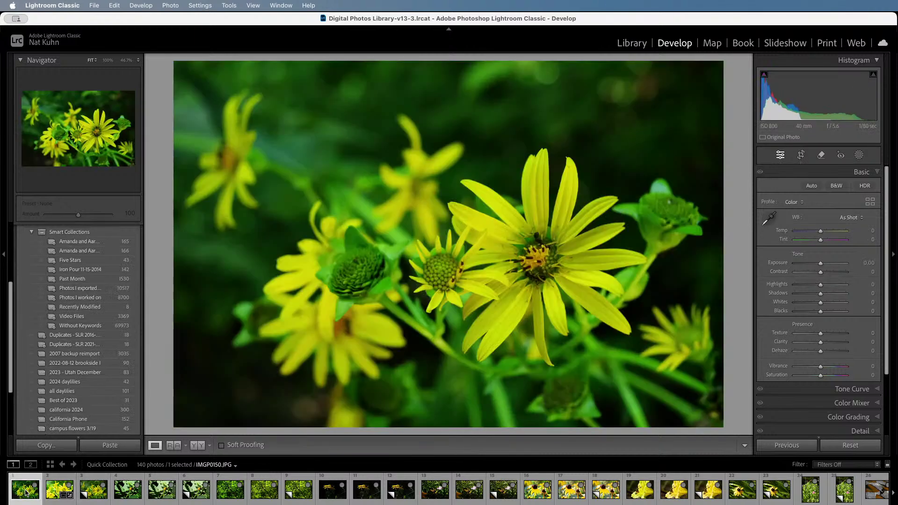
left_click(94, 490)
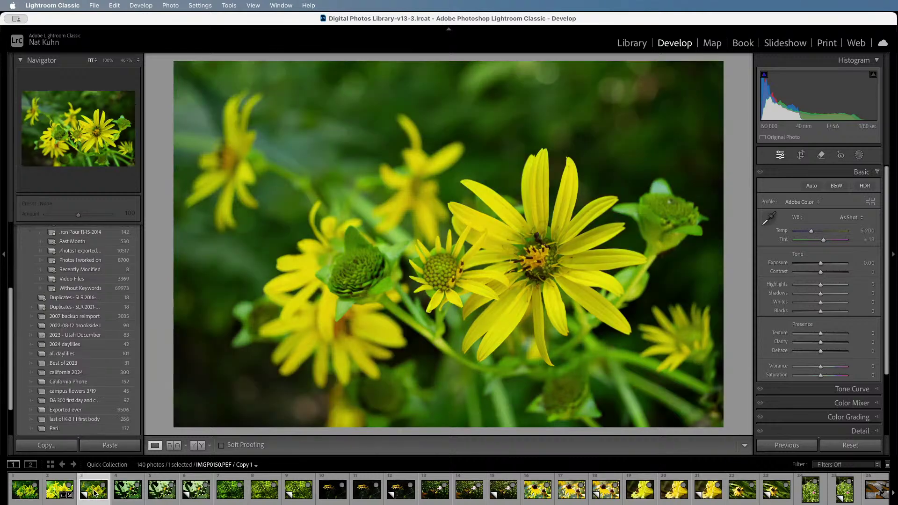
left_click(54, 492)
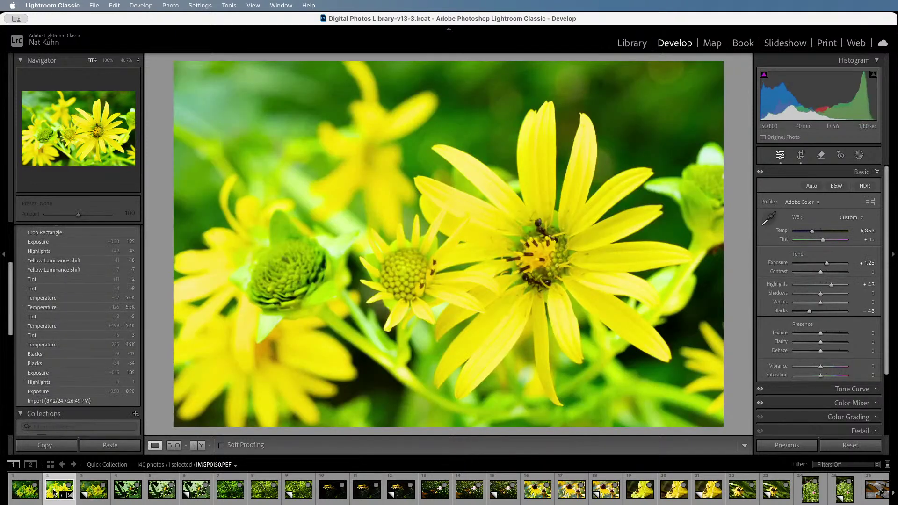
Open the raw photo IMGP0152.PEF and inspect the highlights on the orange flower and its stem at 100%.
left_click(126, 494)
left_click(166, 491)
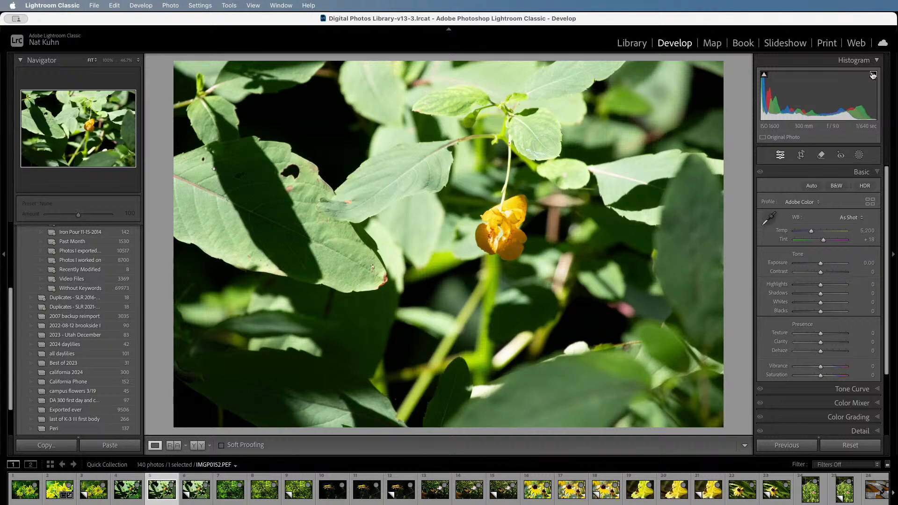
left_click(507, 177)
left_click_drag(507, 176, 492, 204)
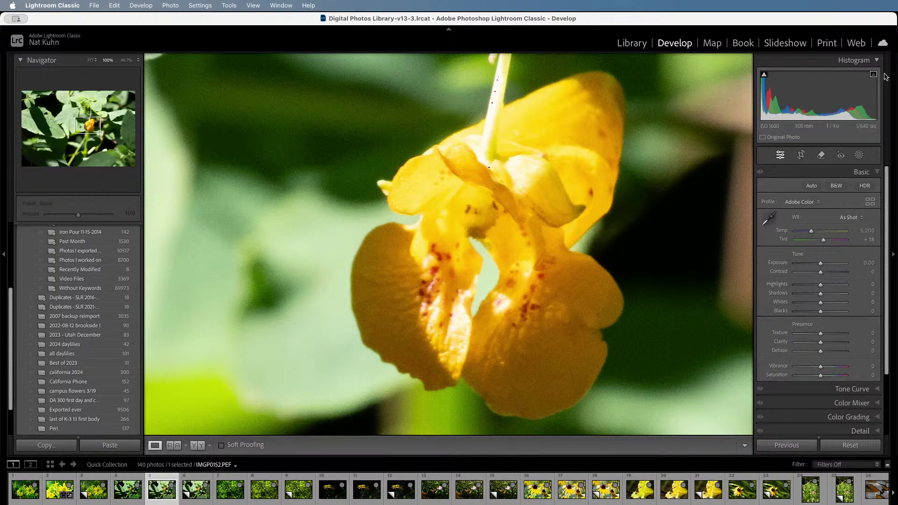
scroll(495, 176, "down", 1)
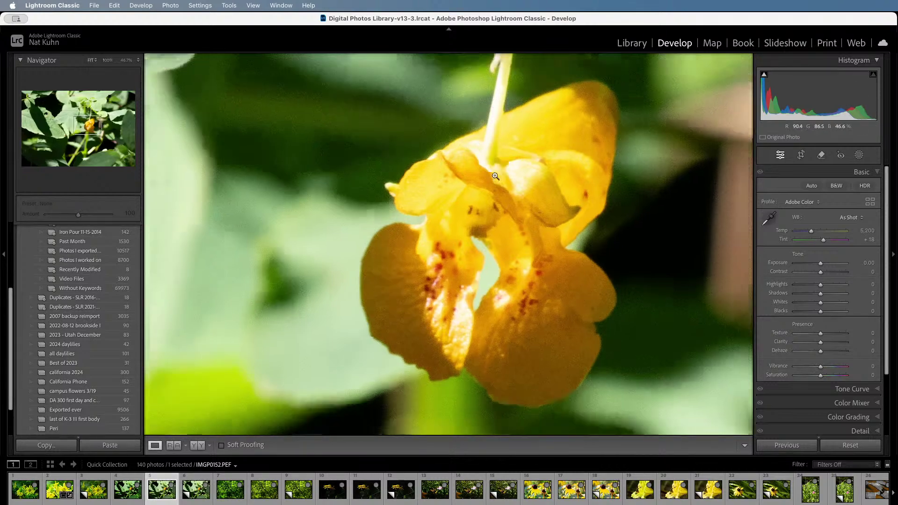
left_click(495, 176)
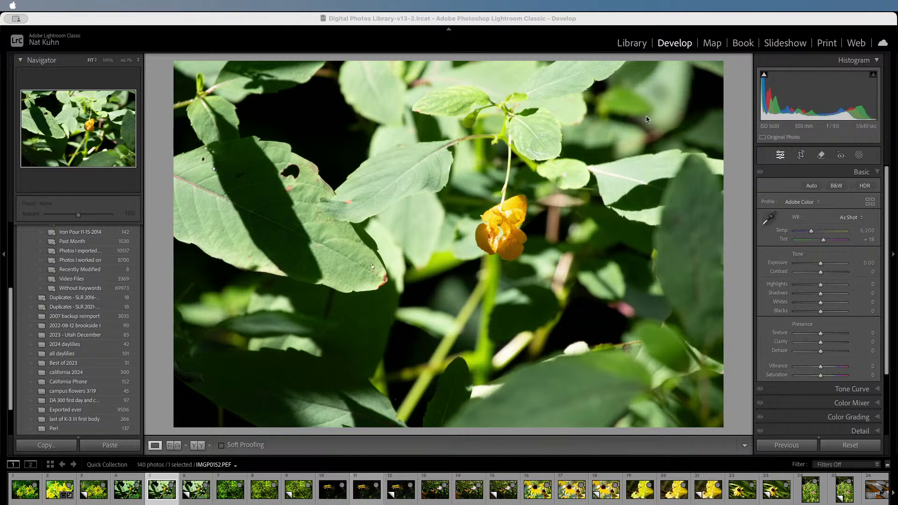
Try the exposure at +0.45 and +1.15 while checking the stem's highlight clipping at 100%, and undo the higher value.
left_click(779, 22)
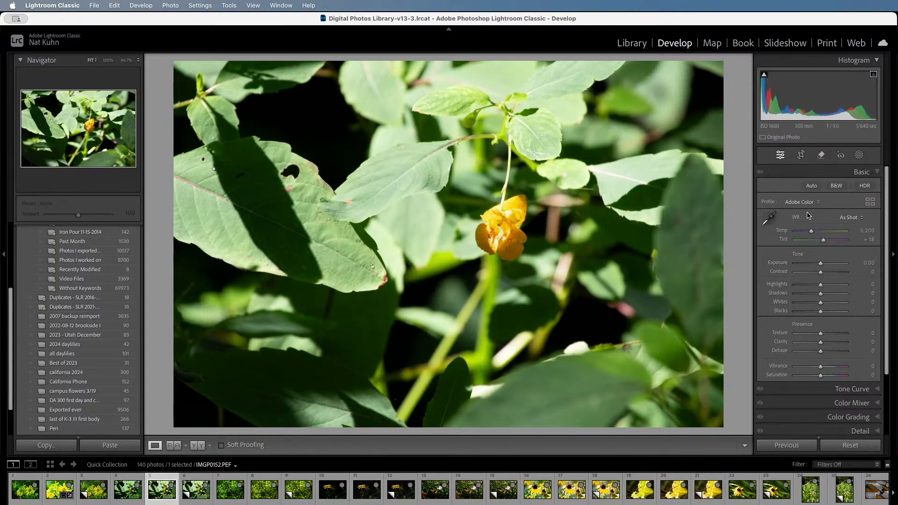
left_click_drag(820, 263, 823, 269)
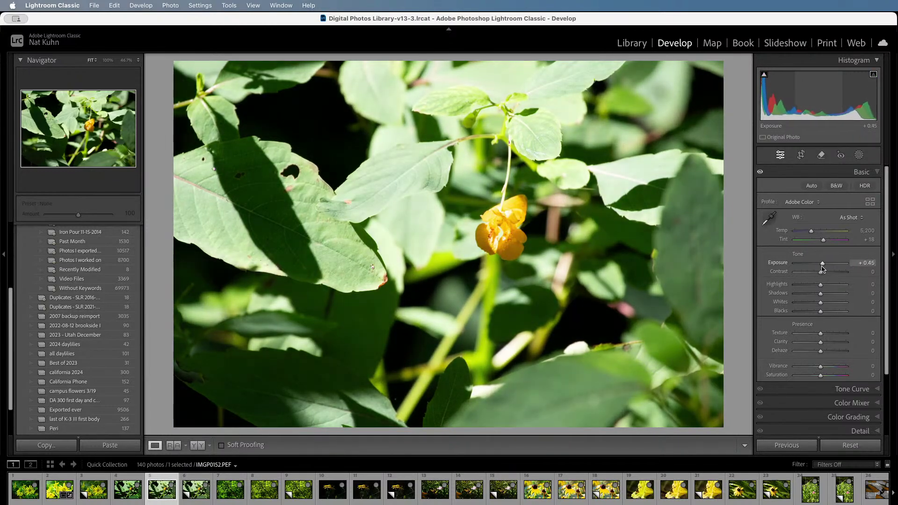
key("z")
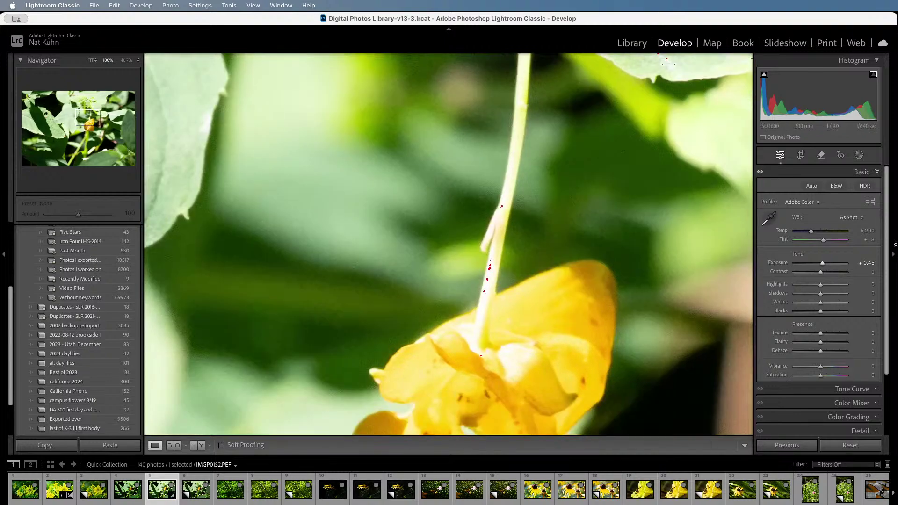
left_click_drag(805, 268, 828, 265)
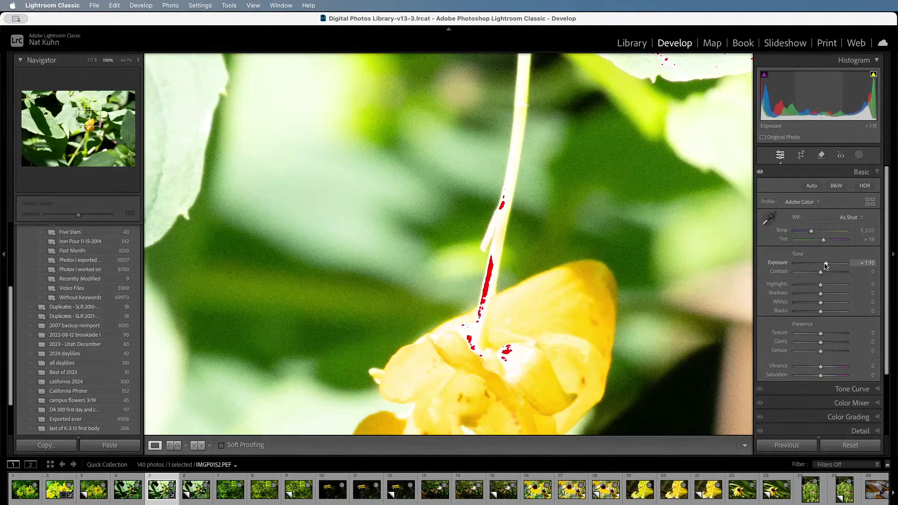
key("super+z")
key("z")
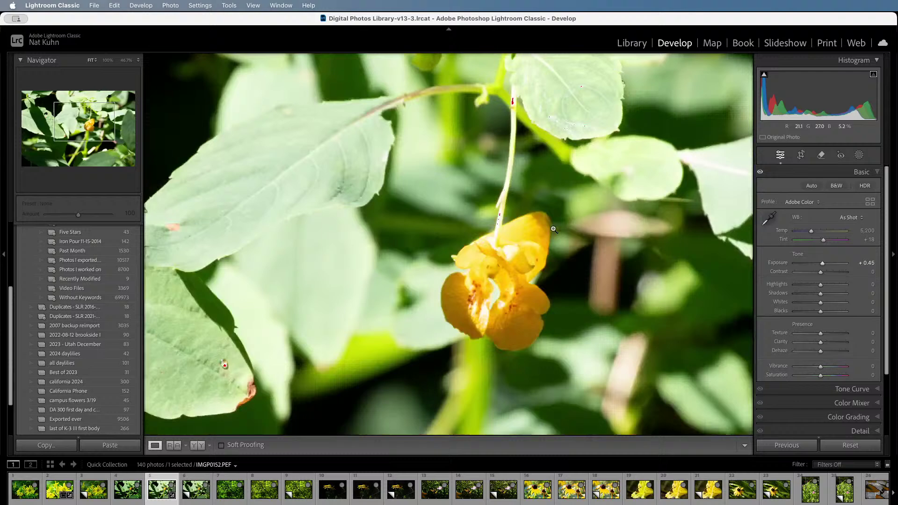
left_click(553, 229)
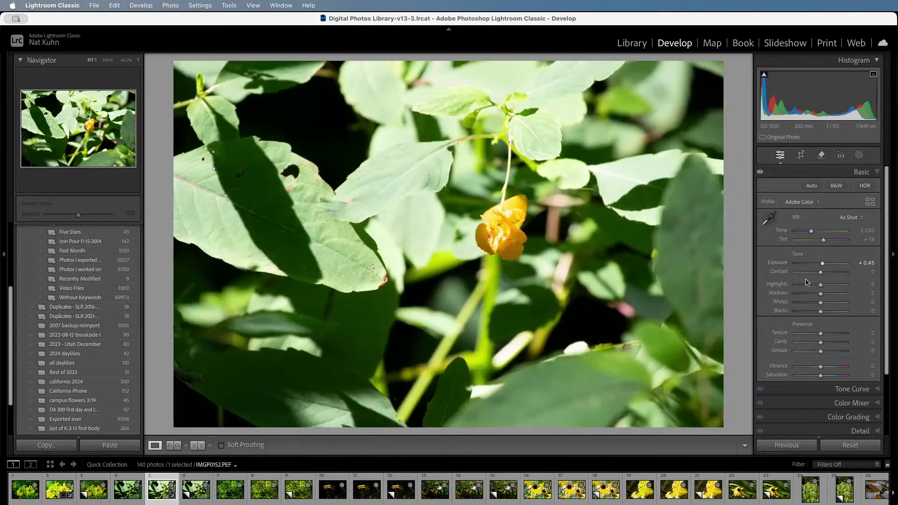
Set highlights to -69, whites to +21, blacks to -6 and exposure to +0.55, and check the flower at 100%.
left_click_drag(822, 264, 825, 304)
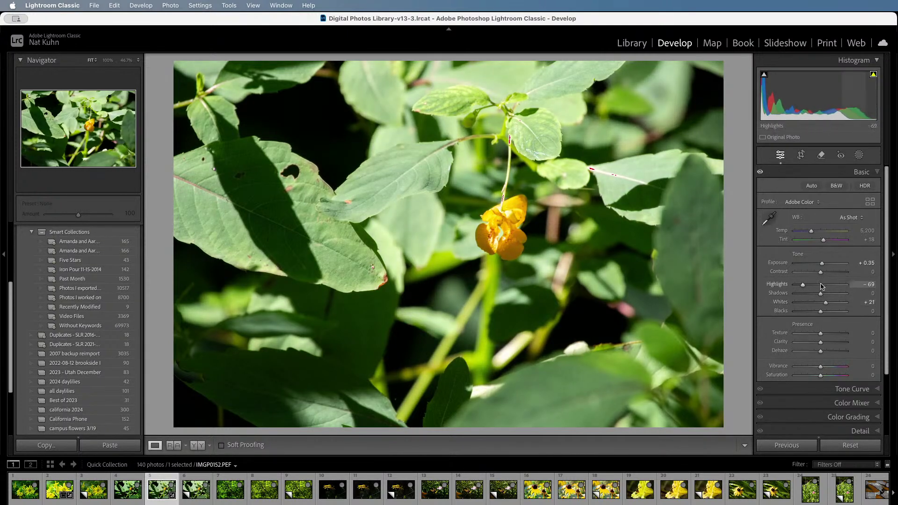
left_click_drag(822, 263, 826, 266)
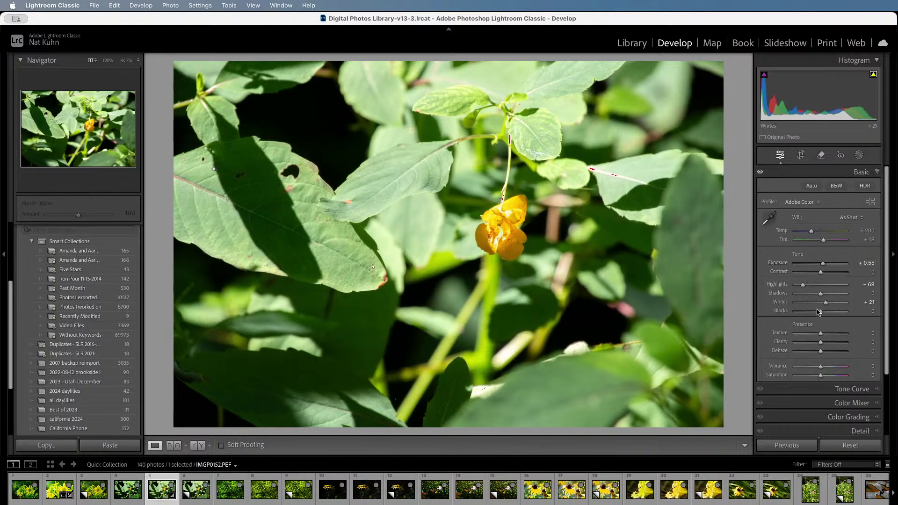
left_click_drag(822, 313, 821, 314)
left_click(518, 223)
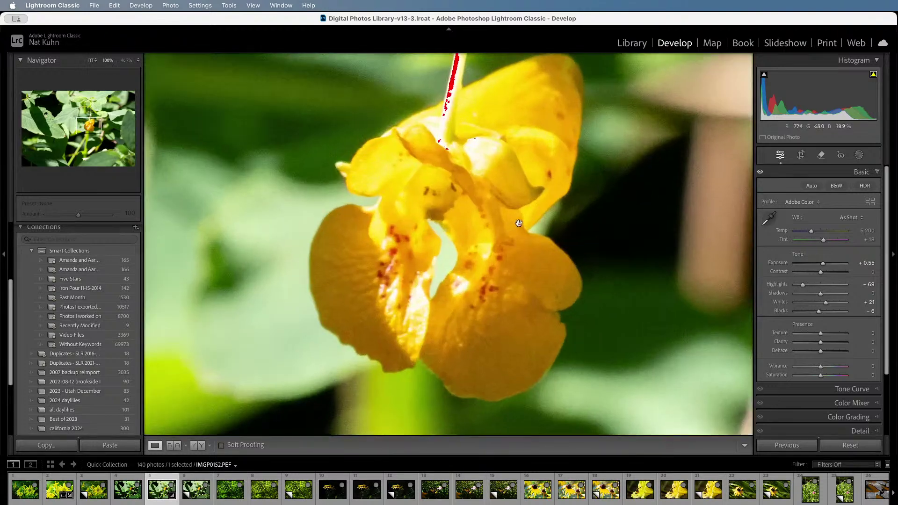
left_click(519, 223)
Add contrast with the parametric tone curve: highlights +3, lights +21, darks -23 and shadows -12.
left_click(857, 389)
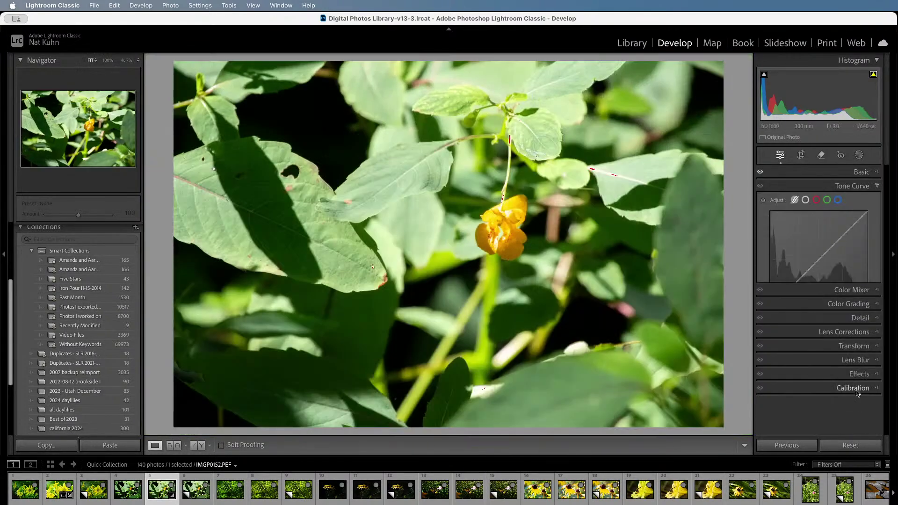
mouse_move(797, 287)
left_mouse_down()
mouse_move(802, 278)
mouse_move(790, 292)
mouse_move(804, 280)
left_mouse_up()
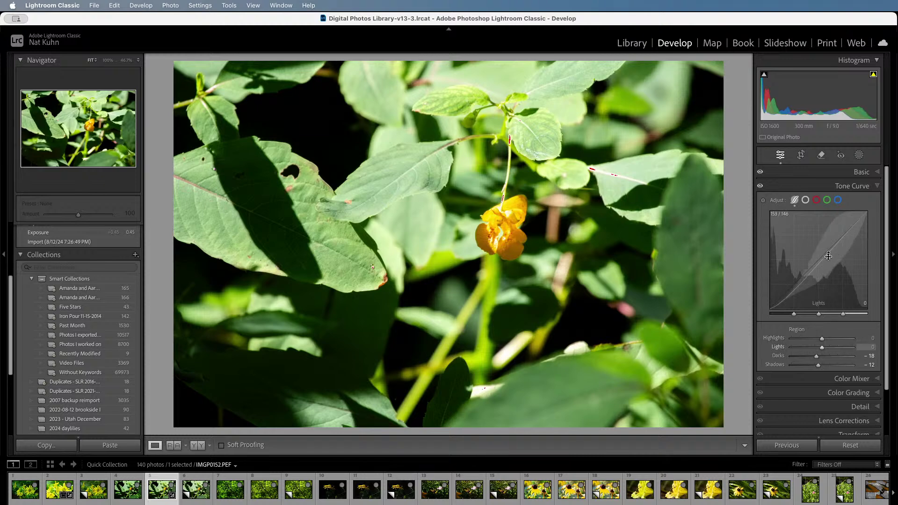
left_click_drag(828, 251, 853, 224)
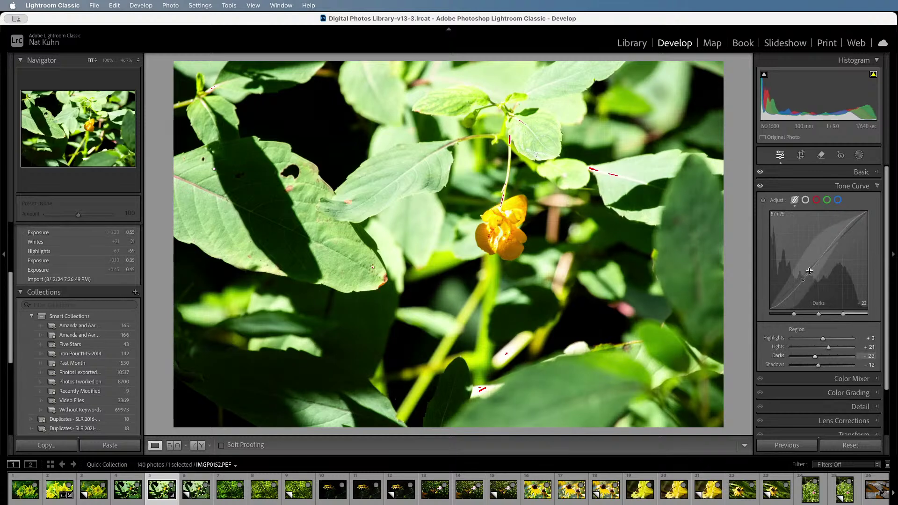
Lower the exposure to +0.35 and set the white balance to a temperature of 4,936 and a tint of +1.
left_click(858, 175)
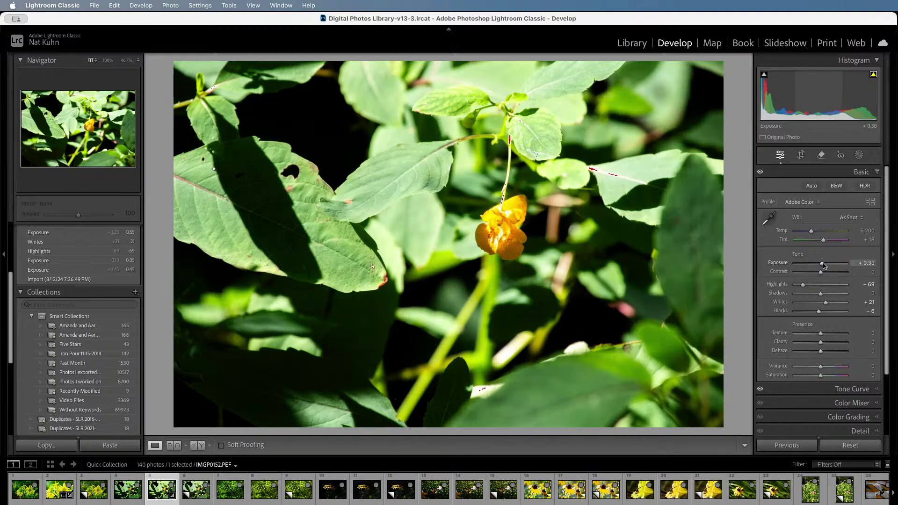
left_click_drag(826, 265, 826, 266)
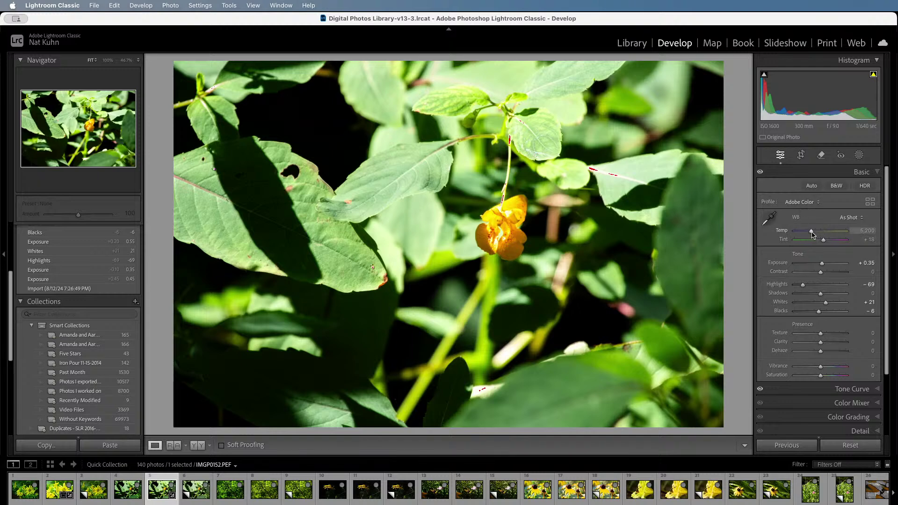
left_click_drag(813, 234, 823, 243)
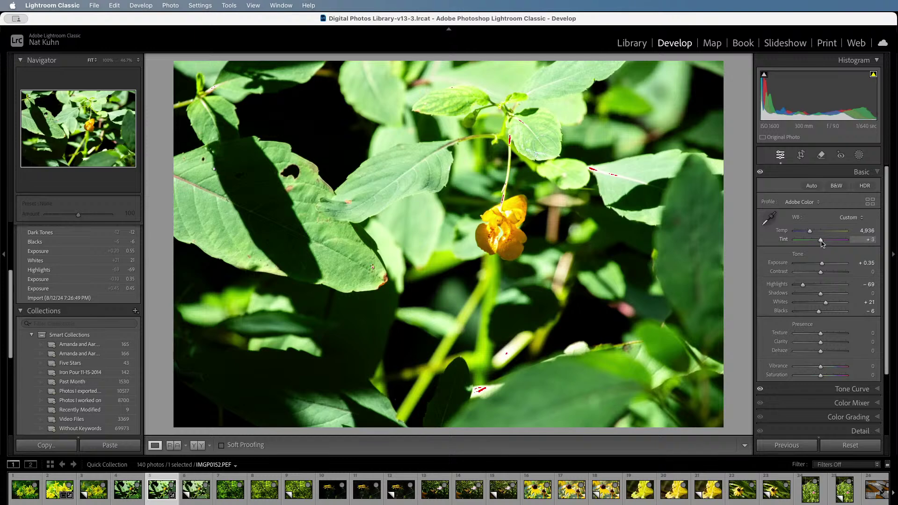
left_click_drag(821, 243, 821, 243)
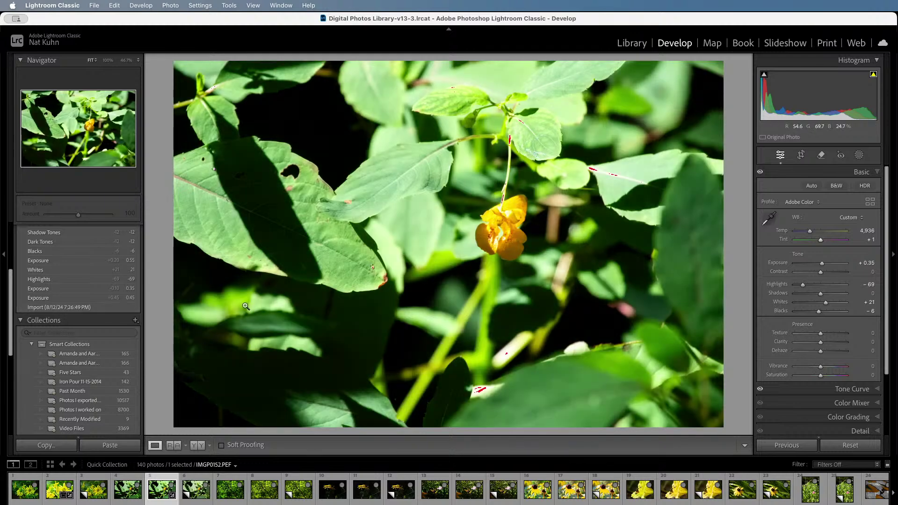
Compare the edited IMGP0152.PEF with its in-camera JPEG and its unedited virtual copy.
left_click(125, 491)
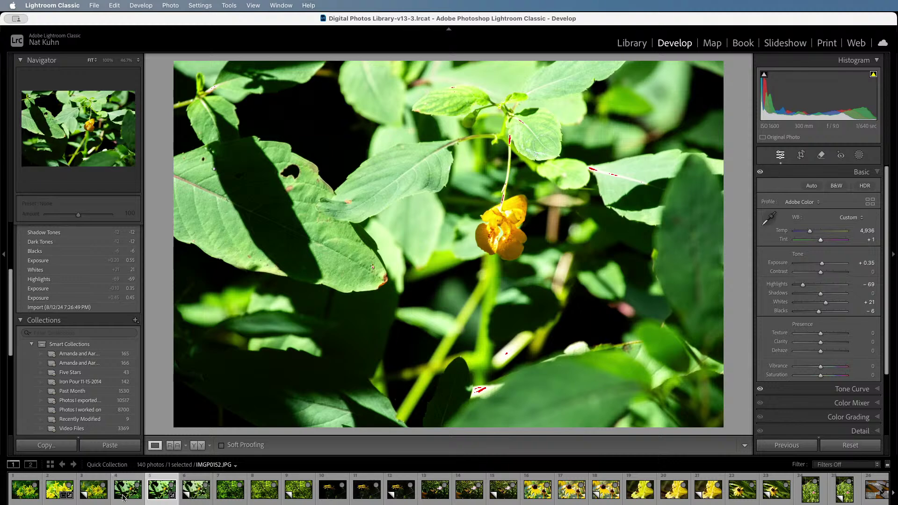
left_click(161, 498)
key("Left")
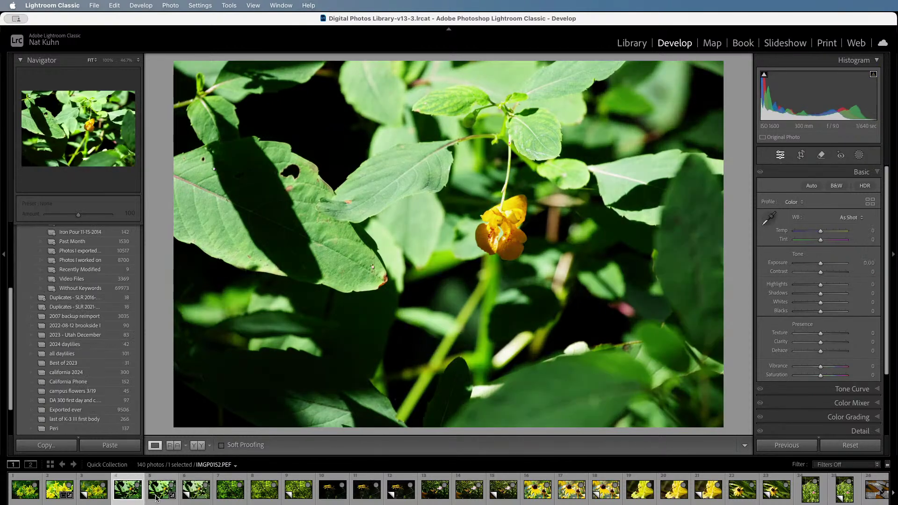
left_click(195, 496)
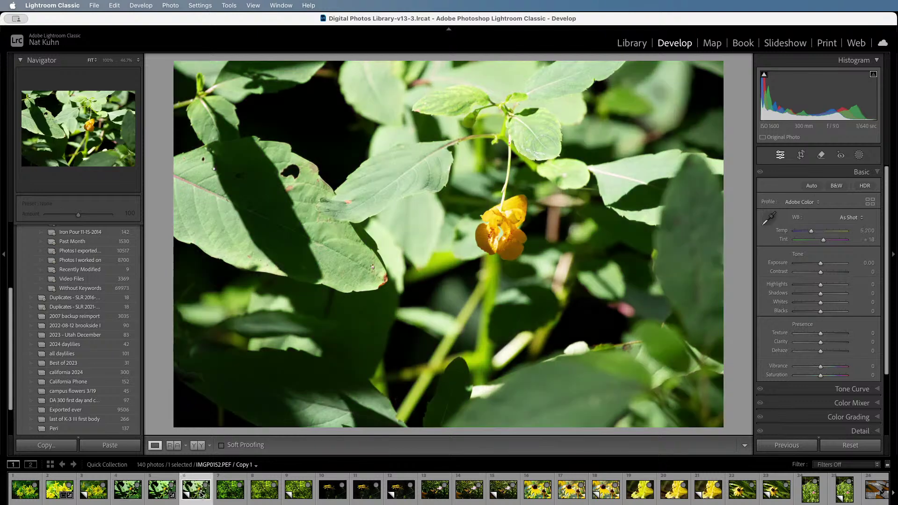
left_click(159, 492)
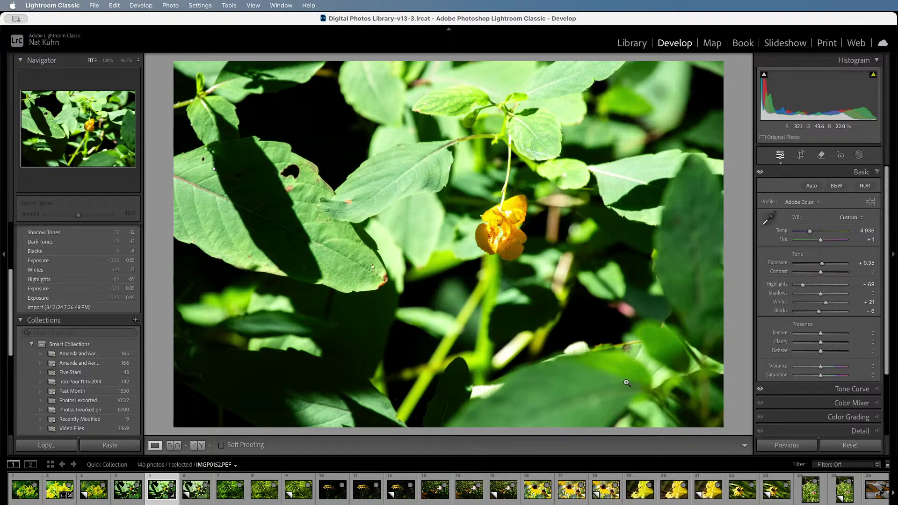
Compare the in-camera IMGP0153.JPG with the unedited IMGP0153.PEF of the evergreen branches.
left_click(230, 489)
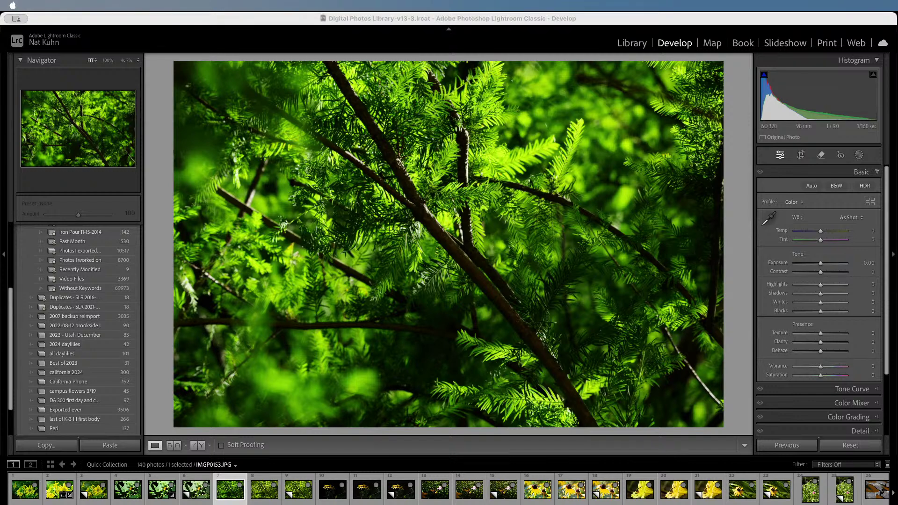
left_click(568, 37)
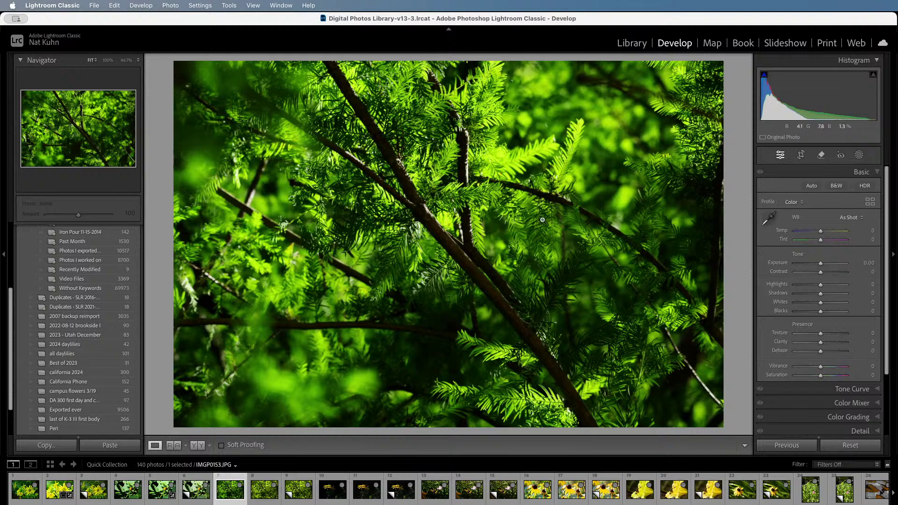
left_click(254, 495)
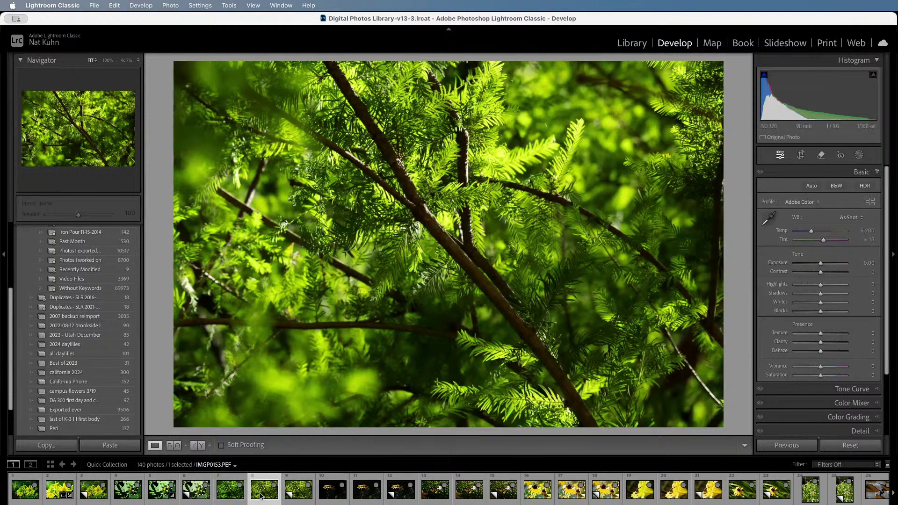
left_click(239, 497)
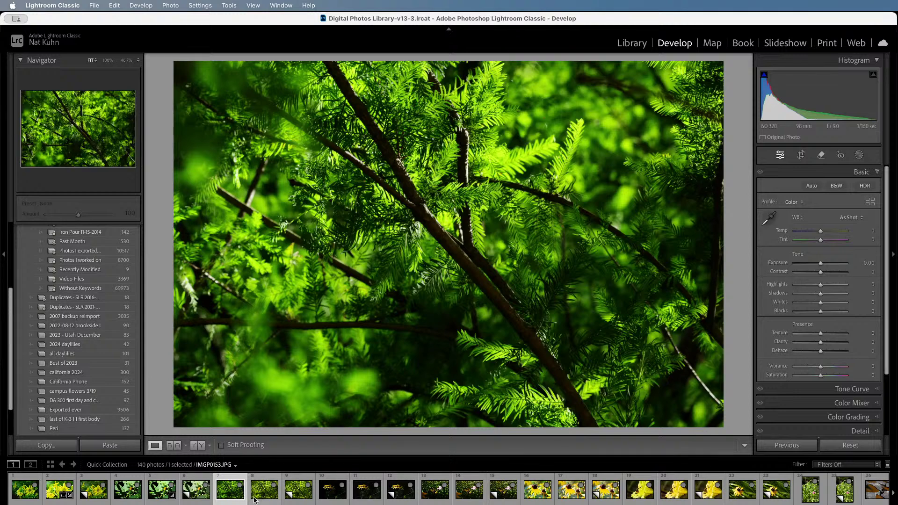
left_click(265, 494)
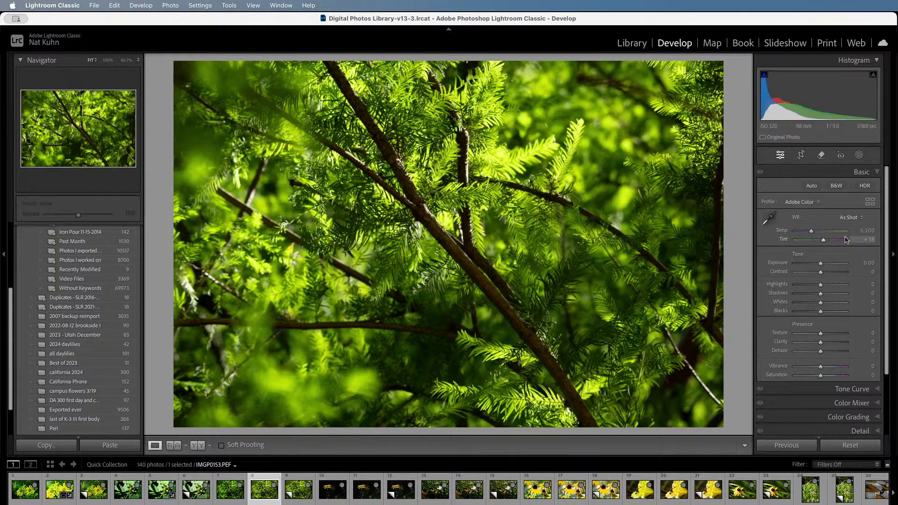
Try a temperature of 7,752 and a tint of -10 on IMGP0153.PEF, and revert the photo to its import state.
mouse_move(815, 234)
left_mouse_down()
mouse_move(825, 234)
mouse_move(801, 249)
mouse_move(819, 248)
left_mouse_up()
scroll(86, 247, "up", 4)
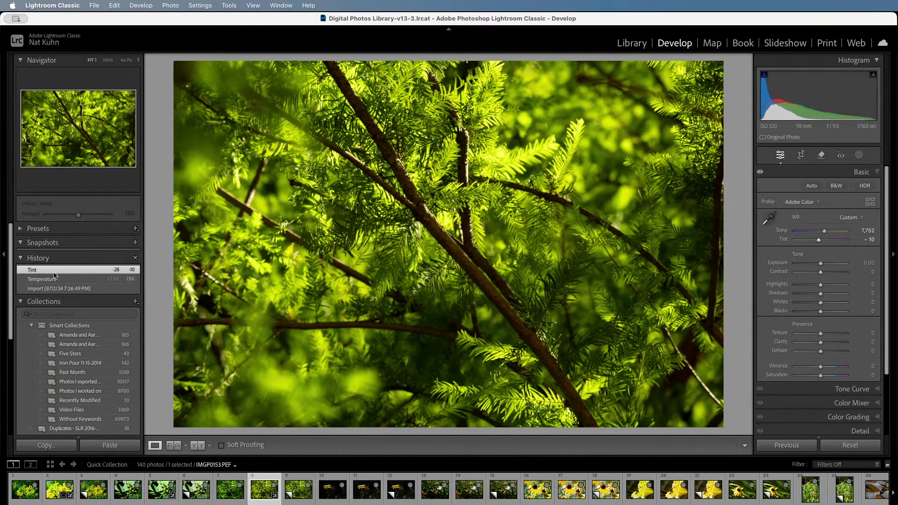
left_click(49, 289)
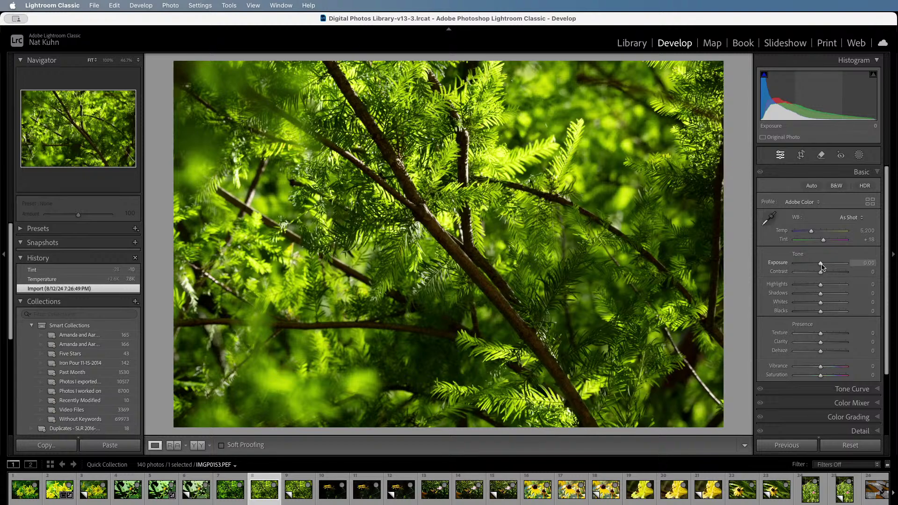
Set IMGP0153.PEF to exposure +0.55, highlights -45, shadows +32, blacks -25, temperature 4,323 and tint +14.
left_click_drag(822, 267, 825, 267)
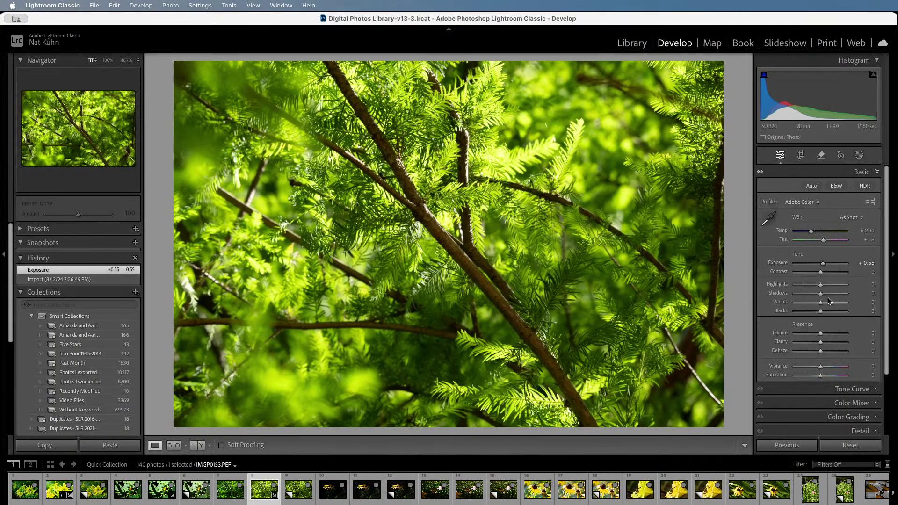
mouse_move(822, 314)
left_mouse_down()
mouse_move(818, 286)
mouse_move(802, 290)
mouse_move(829, 295)
mouse_move(812, 316)
left_mouse_up()
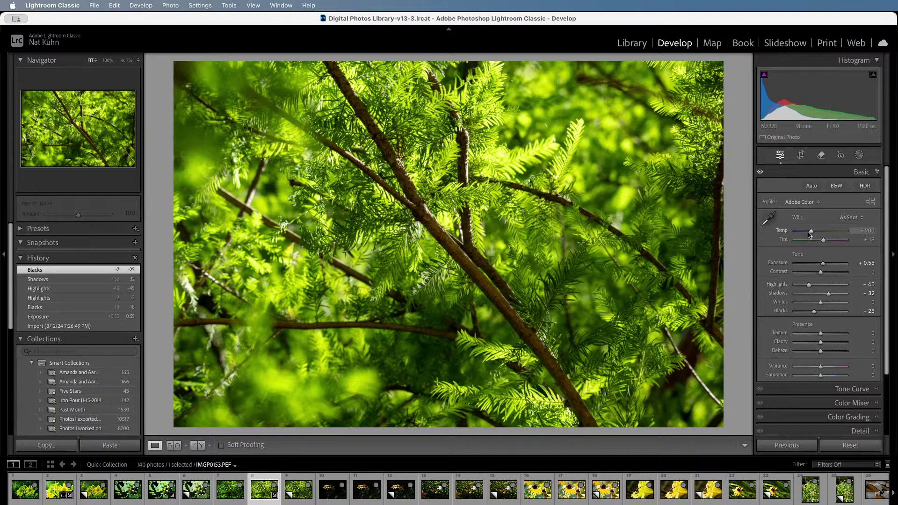
left_click_drag(812, 233, 807, 234)
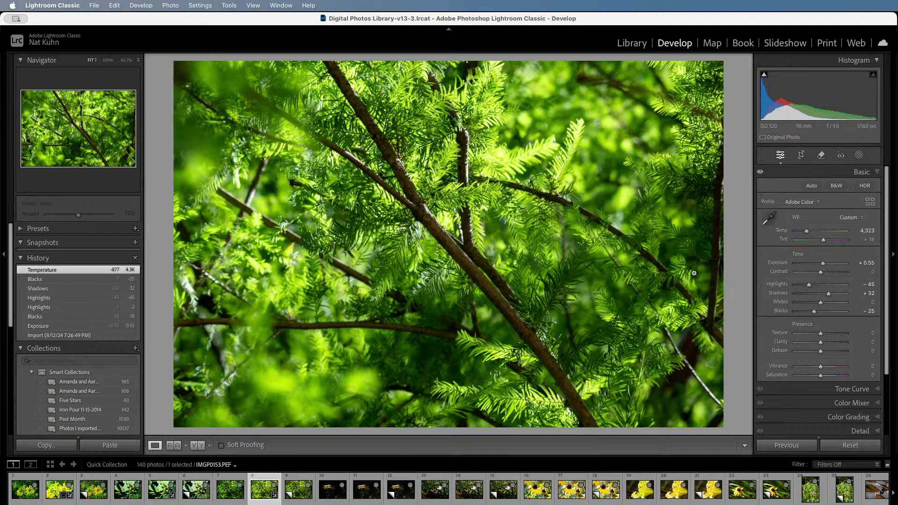
left_click(477, 280)
left_click(499, 293)
left_click_drag(823, 240, 824, 244)
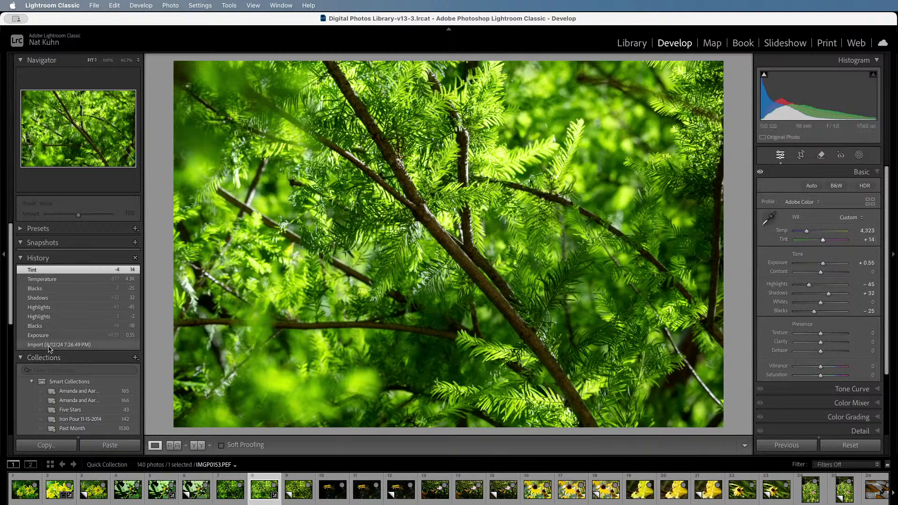
Try a black-and-white conversion with adjusted red, green and yellow gray levels, and restore the color version from the tint history state.
mouse_move(50, 347)
left_click(834, 188)
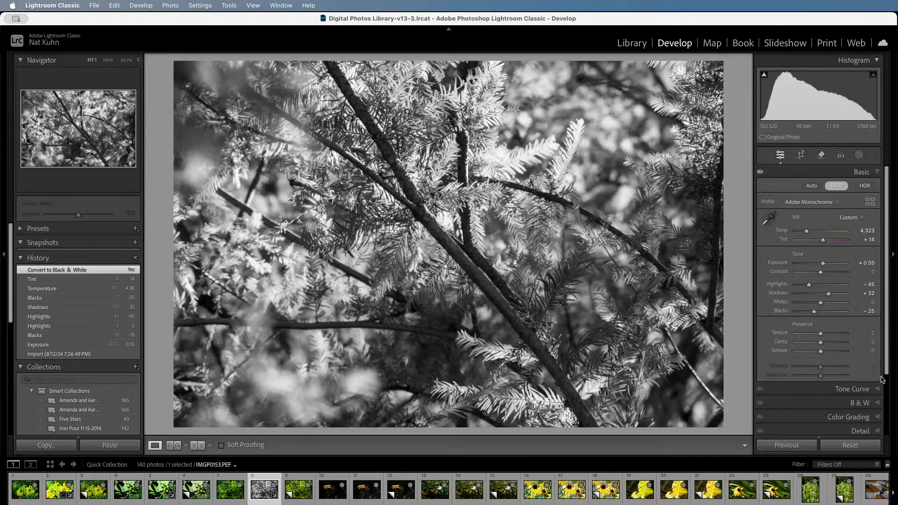
left_click(873, 402)
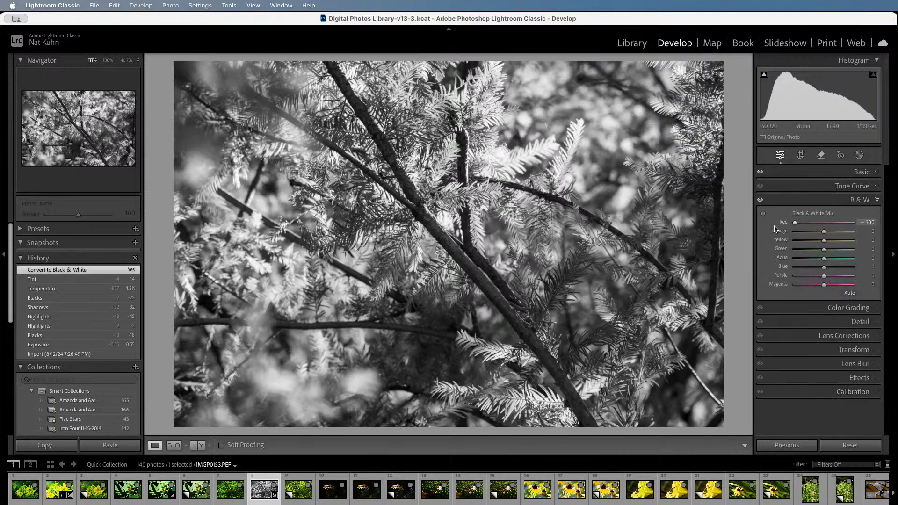
left_click_drag(824, 222, 815, 244)
left_click(101, 307)
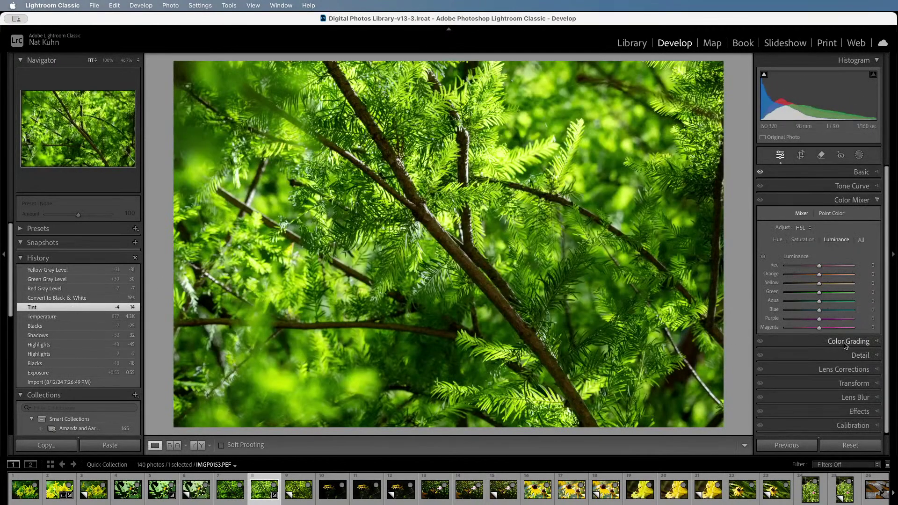
Add tone curve contrast with lights +22, darks -7 and shadows -6, and set the temperature to 3,849 and the tint to +9.
left_click(852, 186)
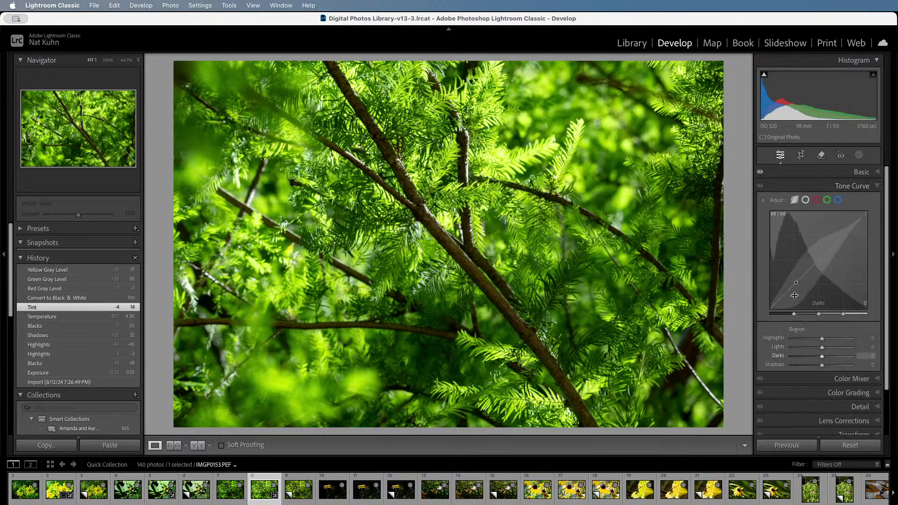
left_click_drag(790, 300, 794, 287)
left_click_drag(836, 260, 834, 236)
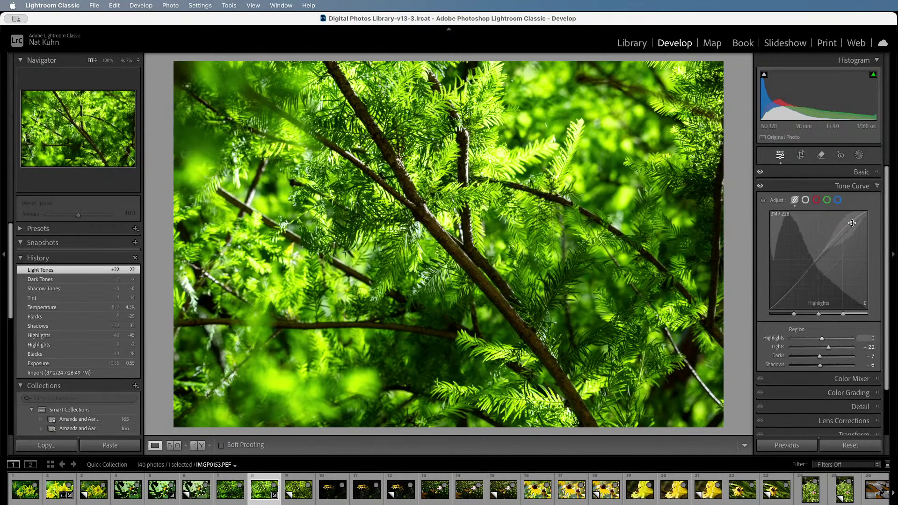
left_click(863, 172)
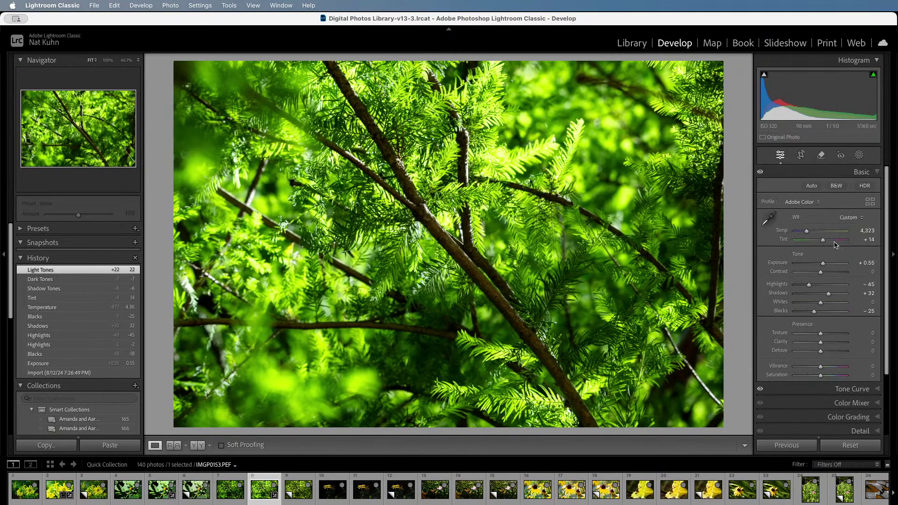
left_click_drag(807, 231, 823, 243)
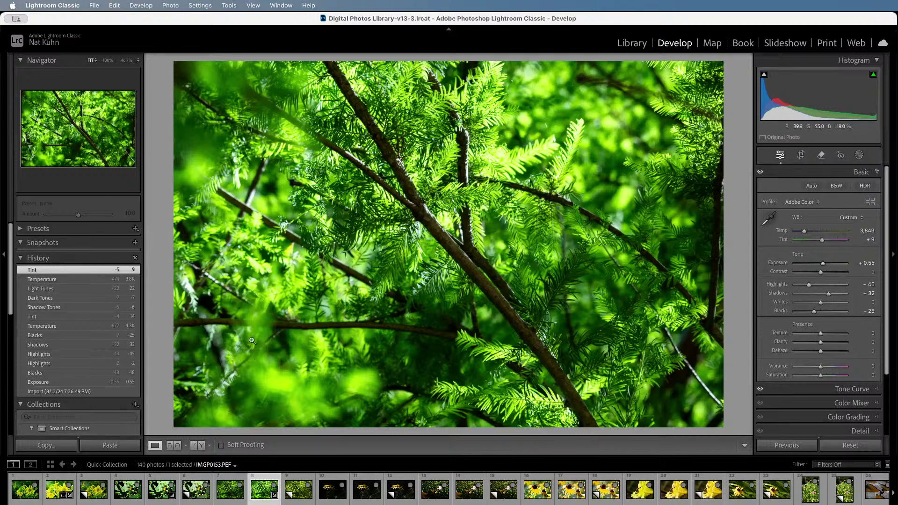
Compare the edited IMGP0153.PEF with its in-camera JPEG and its unedited virtual copy.
left_click(224, 494)
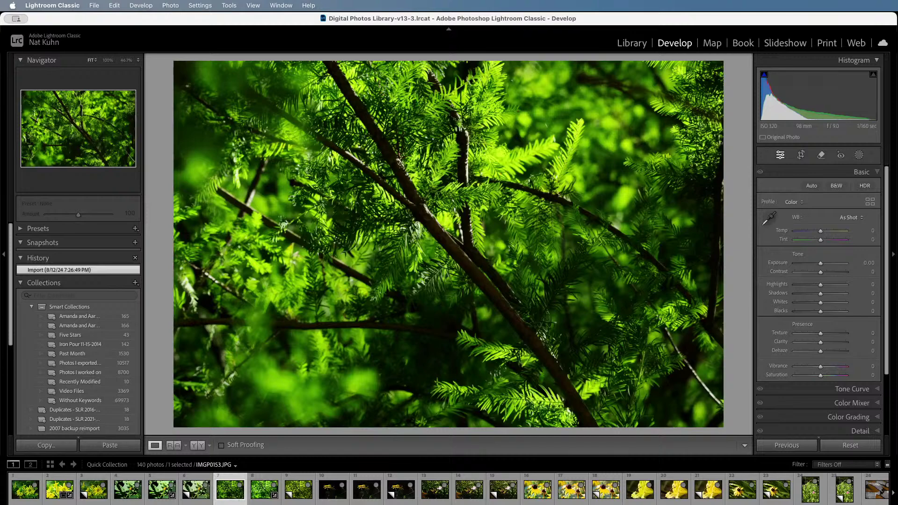
left_click(302, 495)
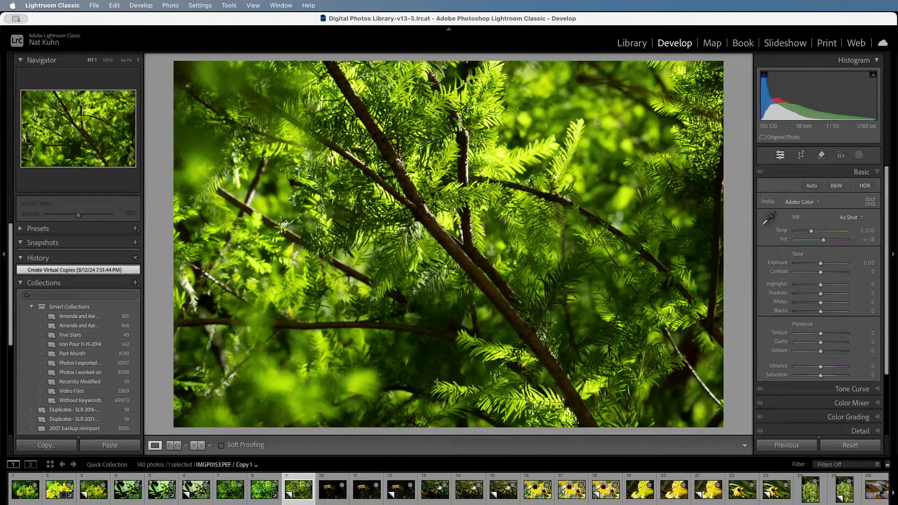
left_click(263, 501)
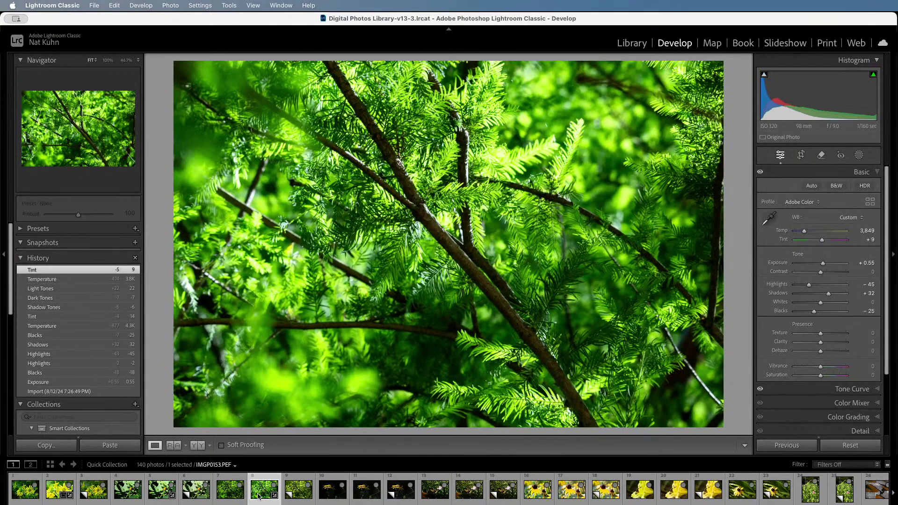
left_click(230, 495)
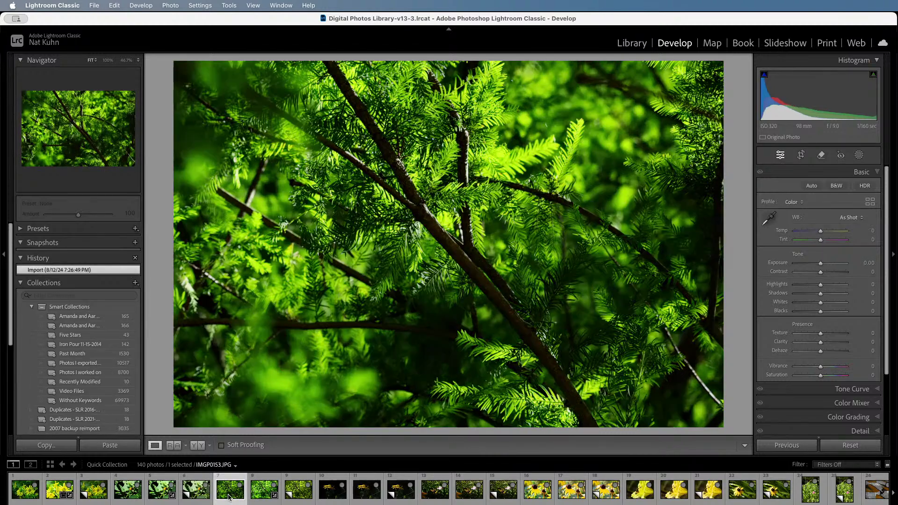
left_click(253, 497)
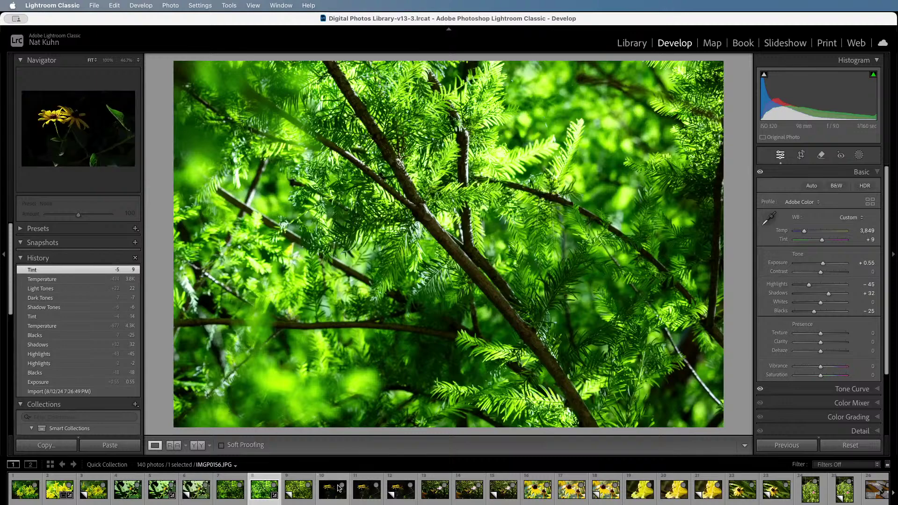
Review the IMGP0152 JPEG and edited raw, IMGP0150.JPG and the IMGP0153 pair, ending on the edited IMGP0153.PEF.
left_click(127, 492)
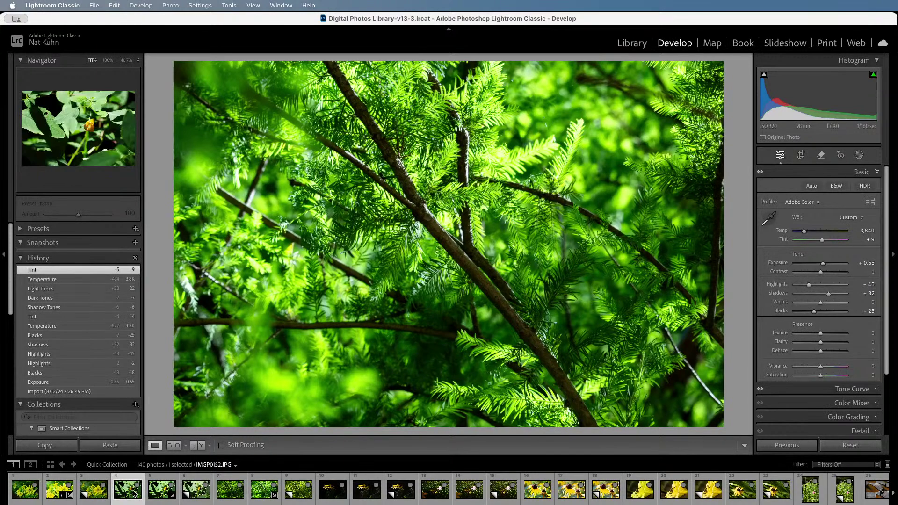
left_click(159, 497)
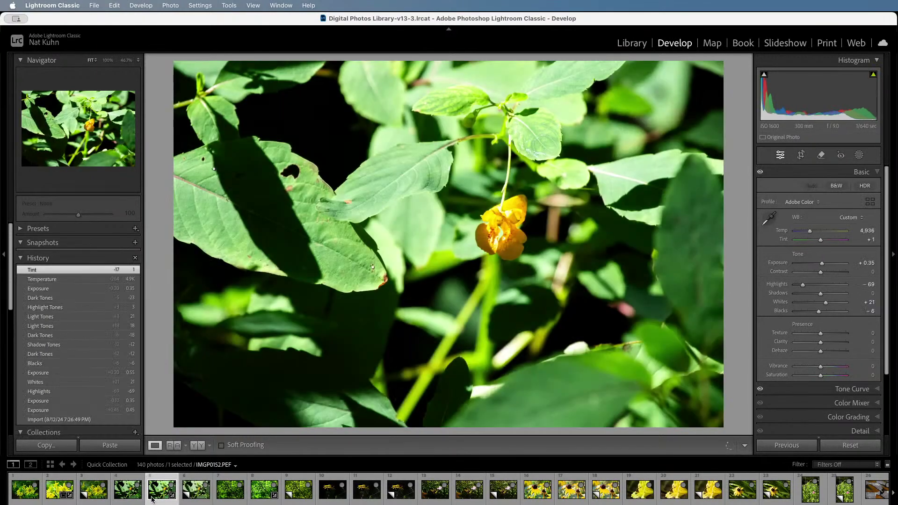
left_click(135, 497)
key("Home")
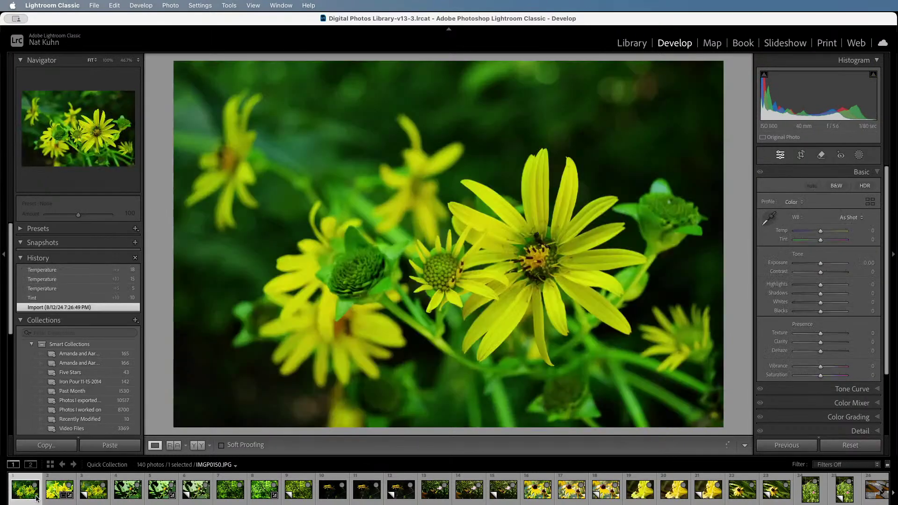
left_click(246, 496)
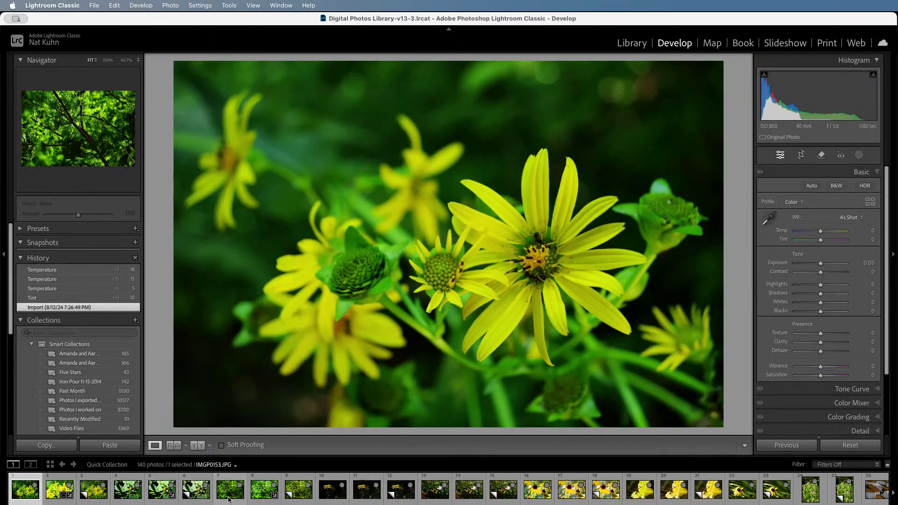
left_click(253, 498)
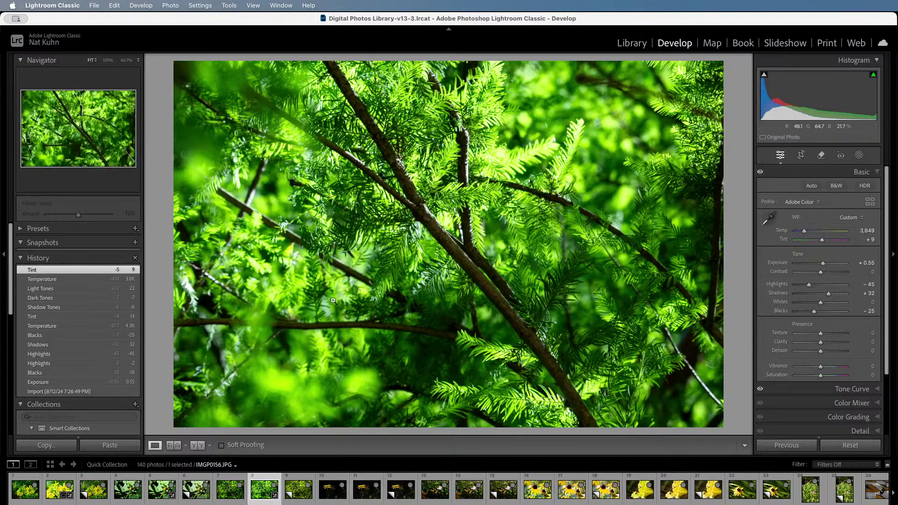
Compare the in-camera IMGP0156.JPG with the unedited IMGP0156.PEF of the yellow flowers against the dark background.
left_click(320, 499)
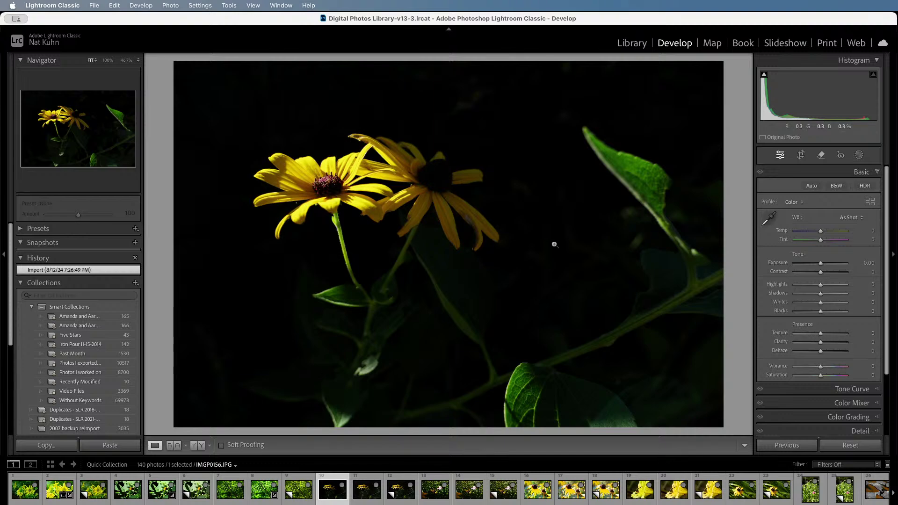
key("Right")
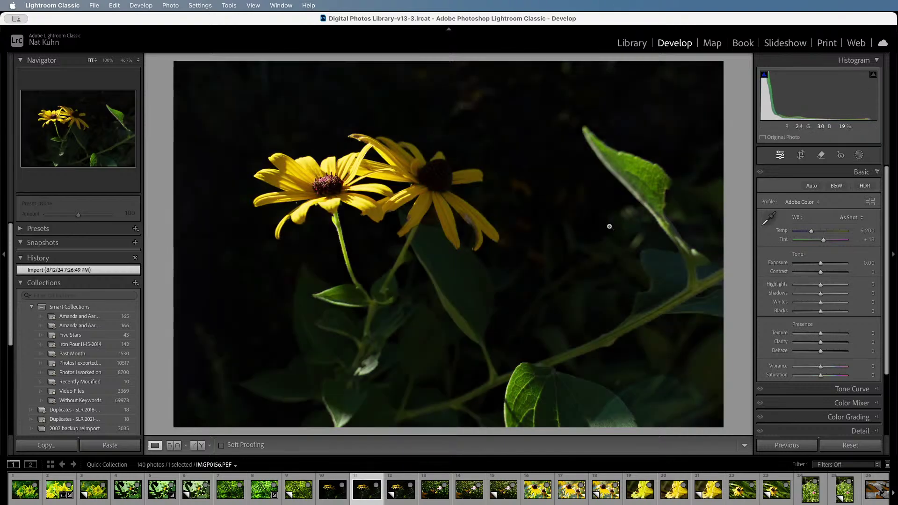
key("Left")
key("Right")
key("Left")
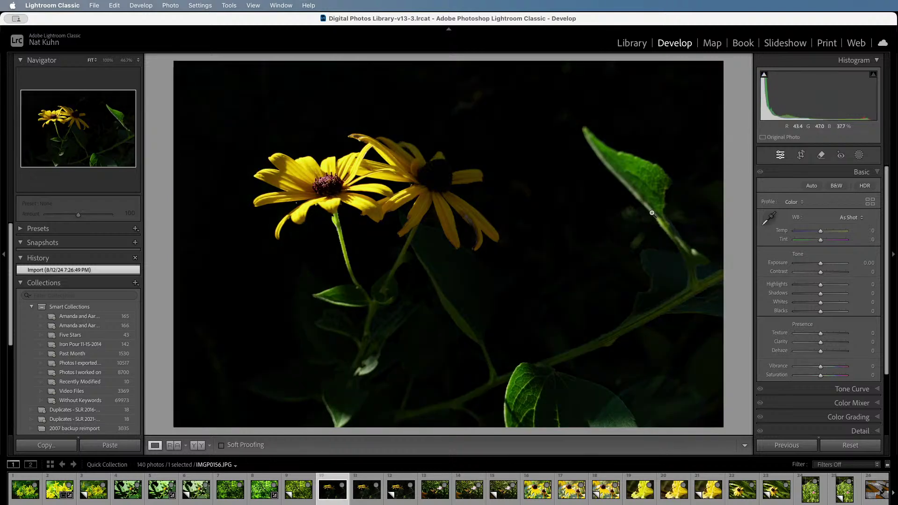
Compare IMGP0156.JPG with the unedited IMGP0156.PEF, with shadow clipping highlighted, ending on the raw photo.
key("Right")
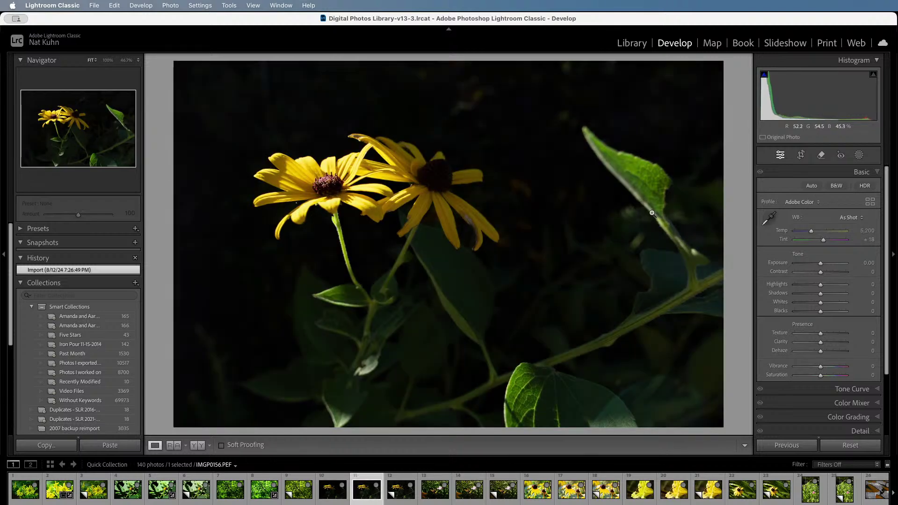
key("Left")
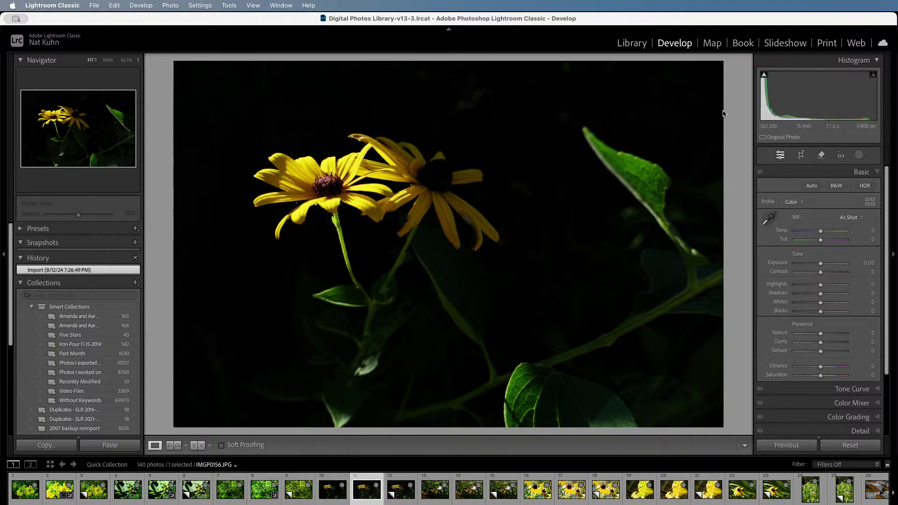
key("Right")
key("Left")
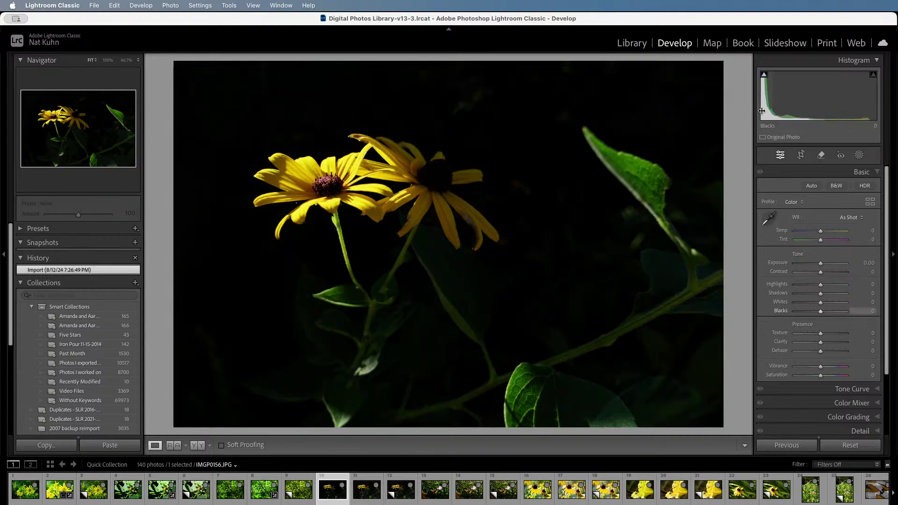
left_click(764, 74)
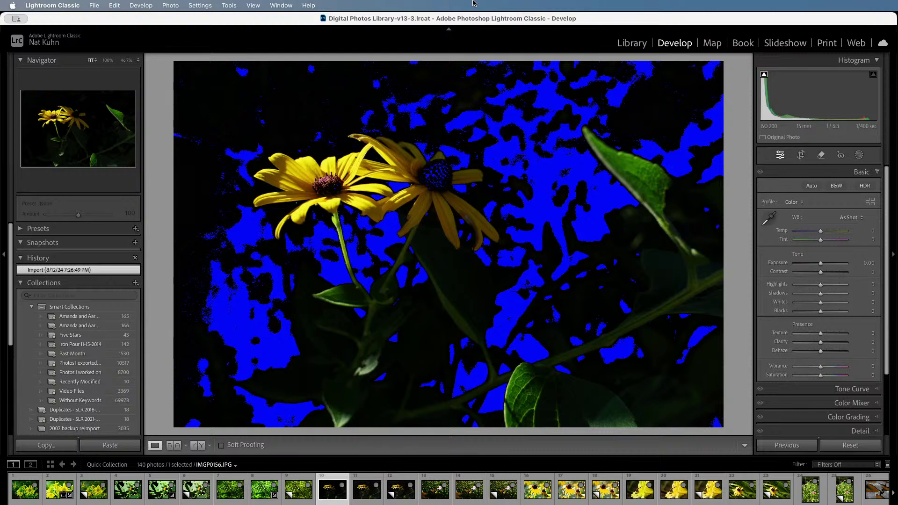
key("Right")
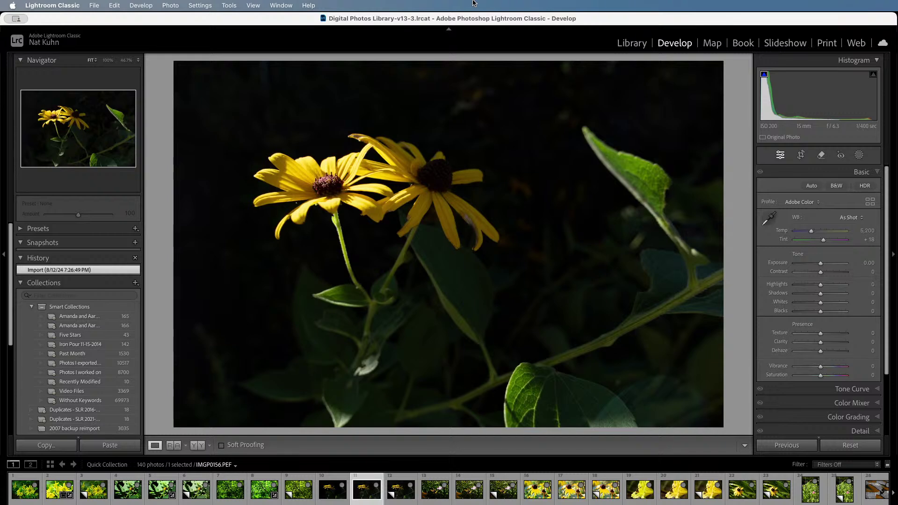
key("Left")
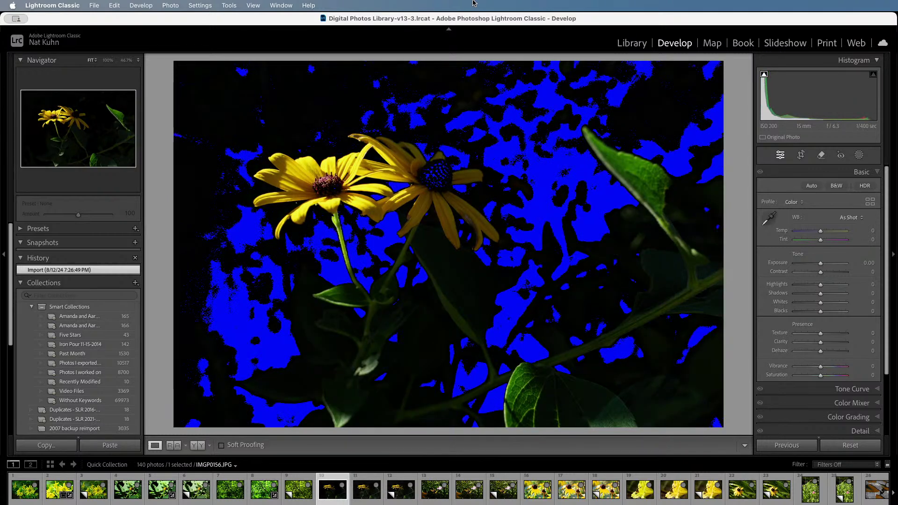
key("Right")
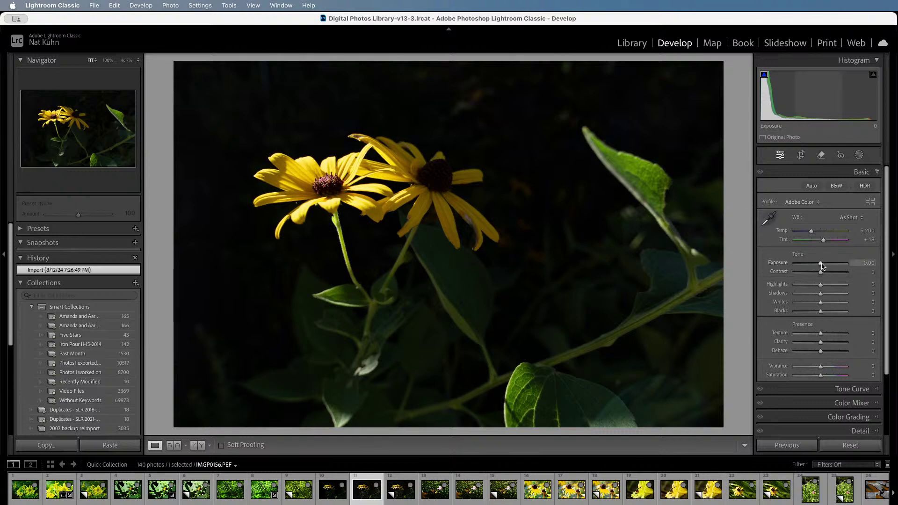
Set the exposure of IMGP0156.PEF to +0.60 and the blacks to -7, and check the flower petals at 100%.
left_click_drag(820, 264, 824, 264)
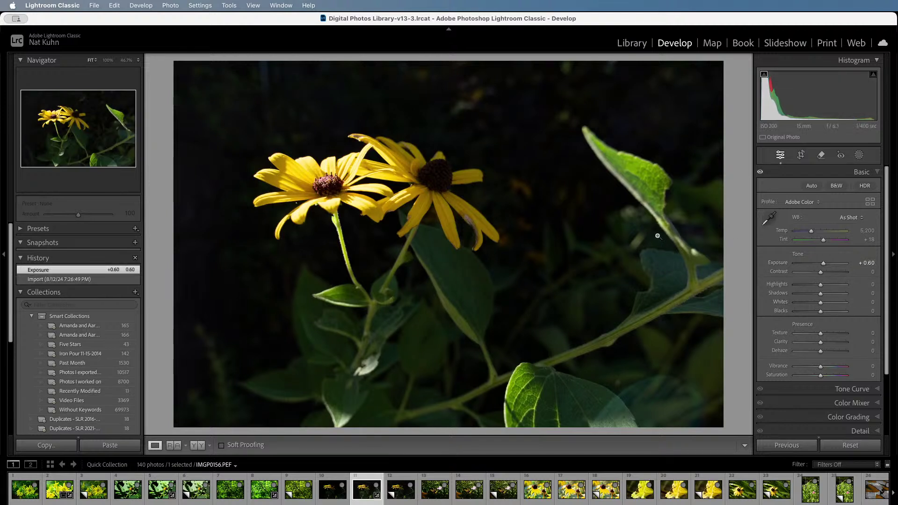
left_click_drag(819, 313, 819, 313)
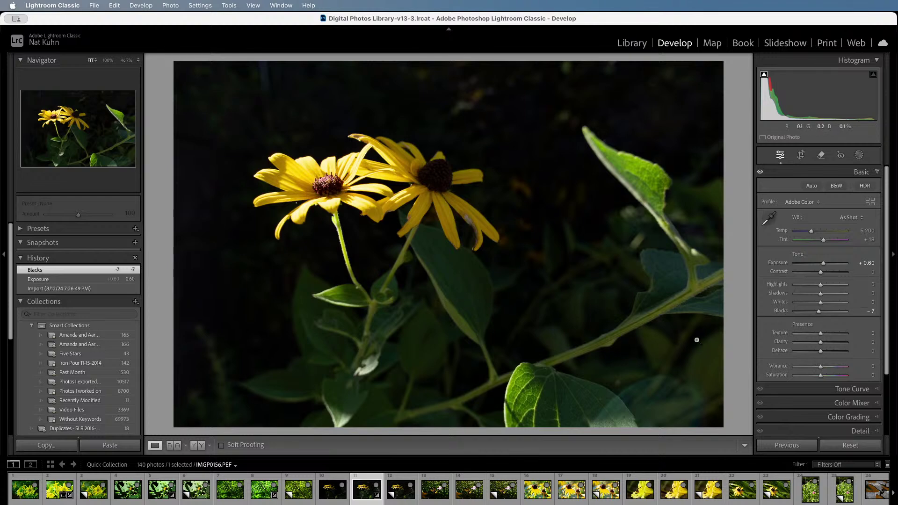
left_click(697, 341)
left_click(694, 365)
left_click(296, 212)
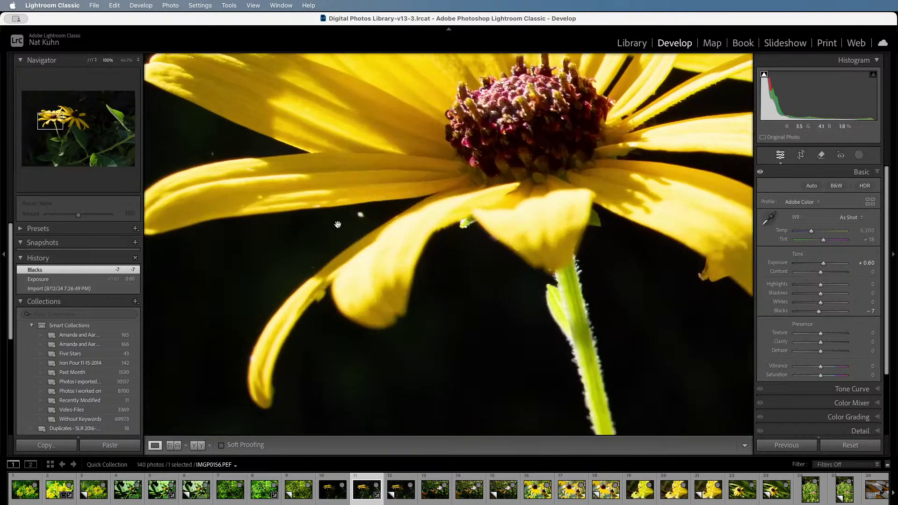
left_click(388, 222)
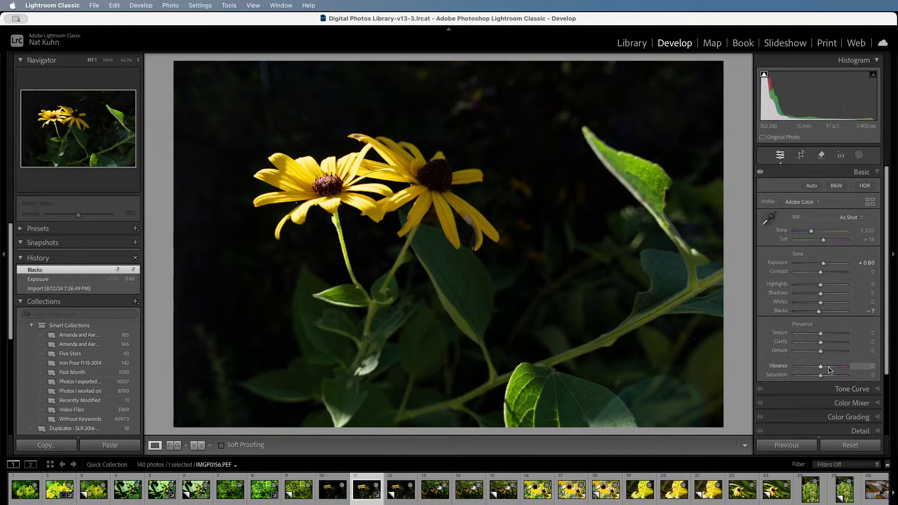
Set the vibrance to +10, the saturation to +5 and the yellow luminance to -5.
mouse_move(820, 368)
left_mouse_down()
mouse_move(835, 370)
mouse_move(798, 378)
mouse_move(831, 381)
mouse_move(823, 382)
left_mouse_up()
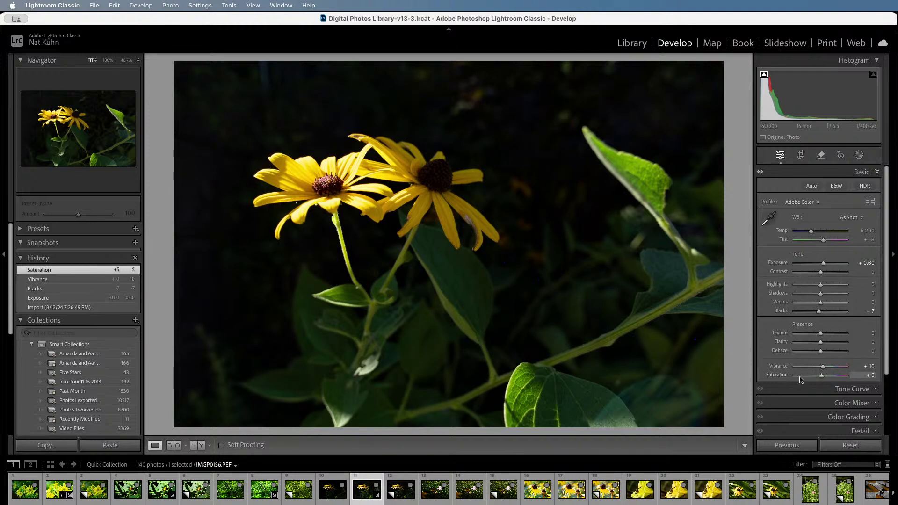
left_click(856, 403)
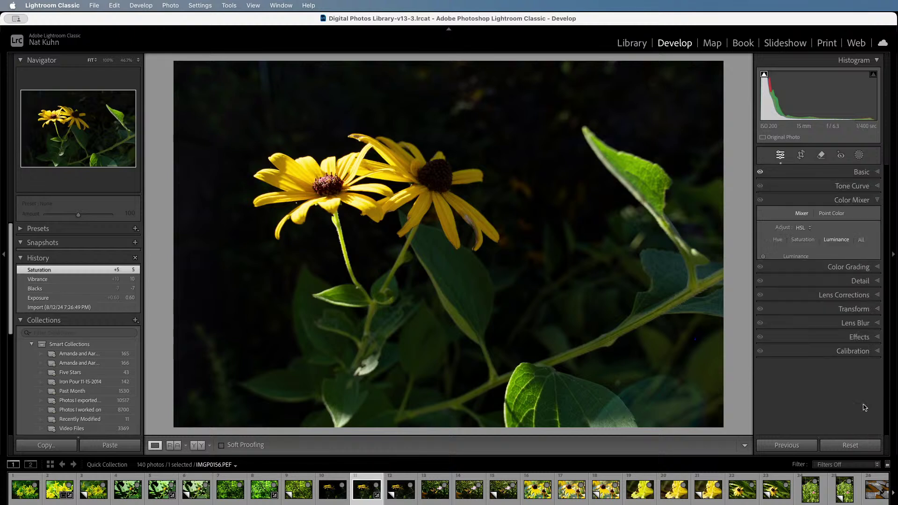
left_click_drag(817, 287, 818, 290)
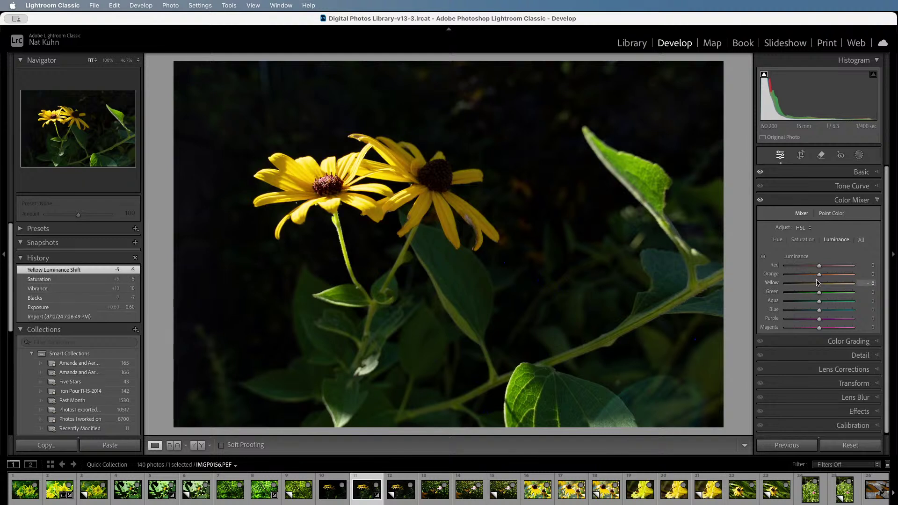
Adjust the tone curve to shadows -22, darks -4 and lights +15, and hide the clipping overlay.
left_click(855, 186)
left_click_drag(783, 297, 781, 301)
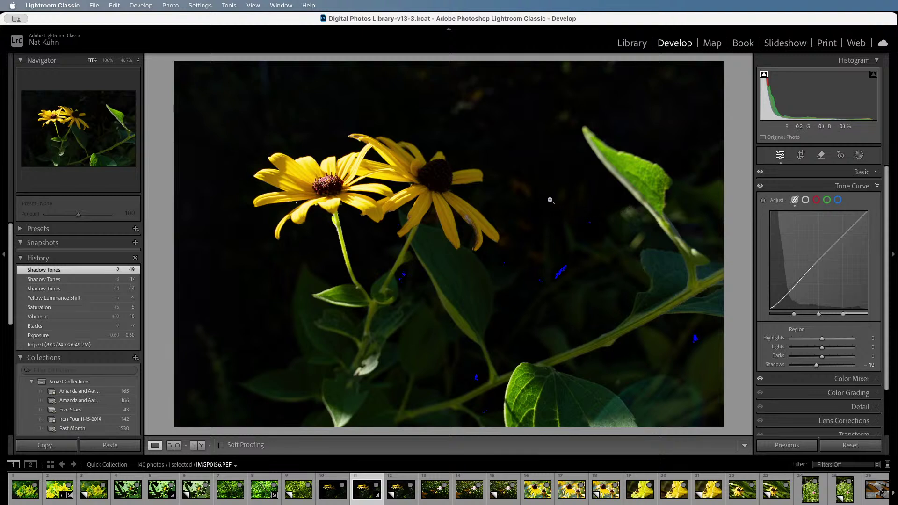
left_click_drag(782, 305, 783, 306)
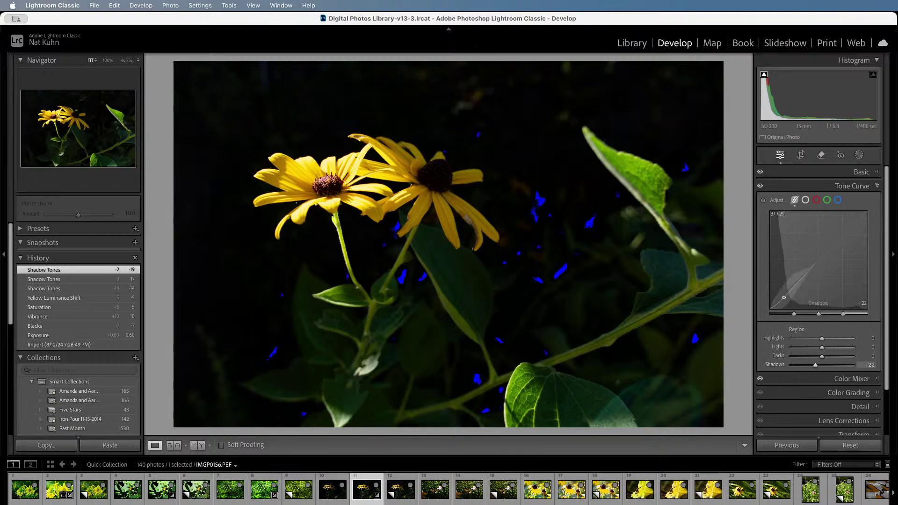
left_click_drag(784, 298, 805, 276)
left_click_drag(832, 249, 831, 243)
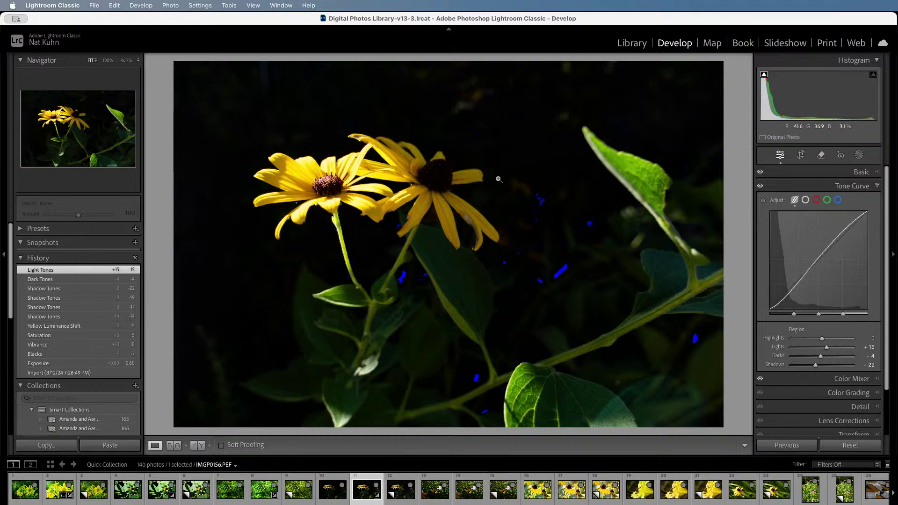
left_click(868, 173)
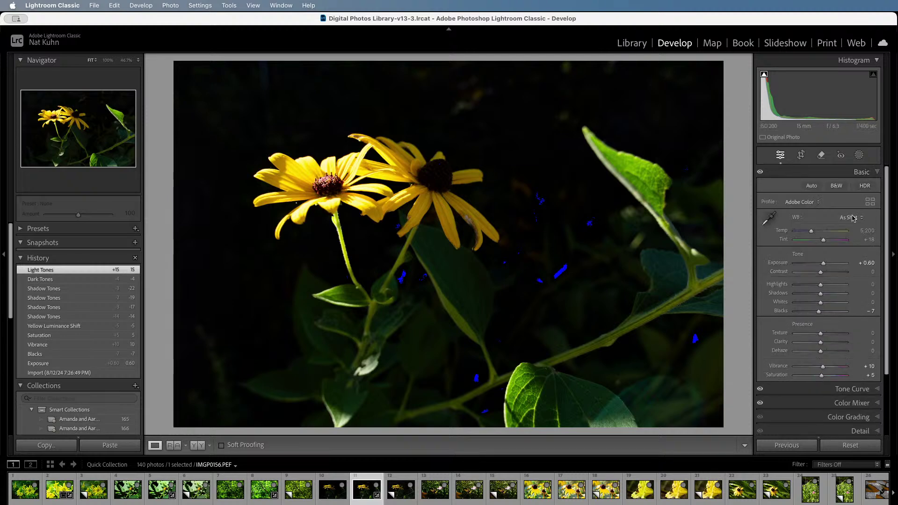
key("j")
Toggle chromatic aberration removal on and off to compare the petal edges of the front flower at 100%.
left_click(334, 182)
left_click_drag(334, 182, 493, 211)
scroll(829, 383, "down", 3)
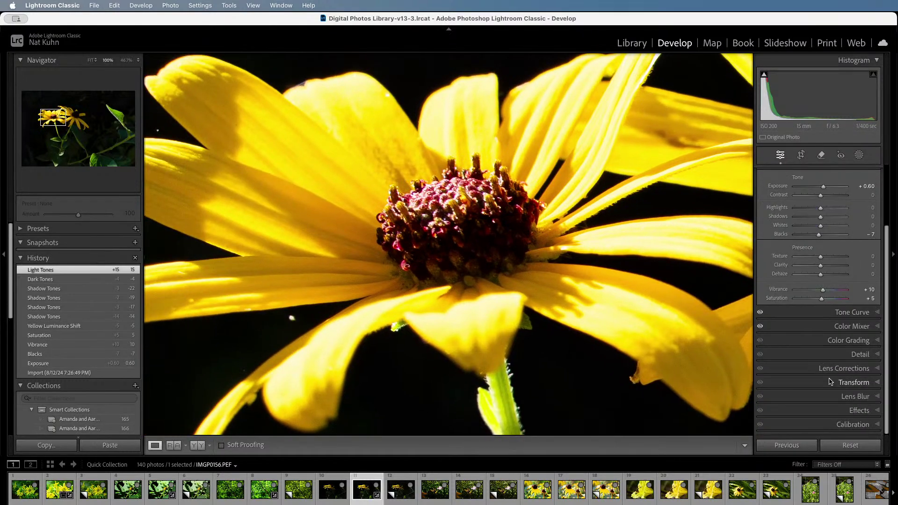
left_click(843, 371)
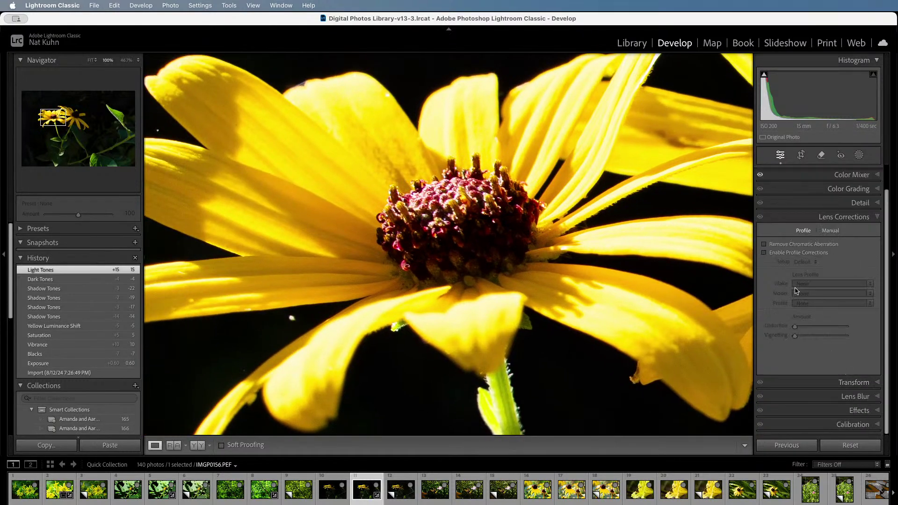
left_click(796, 245)
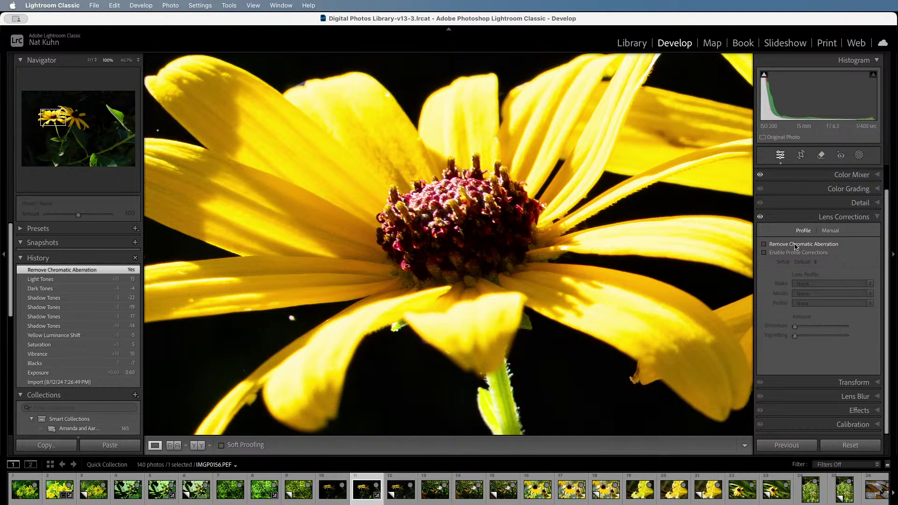
left_click(795, 245)
left_click_drag(512, 159, 636, 232)
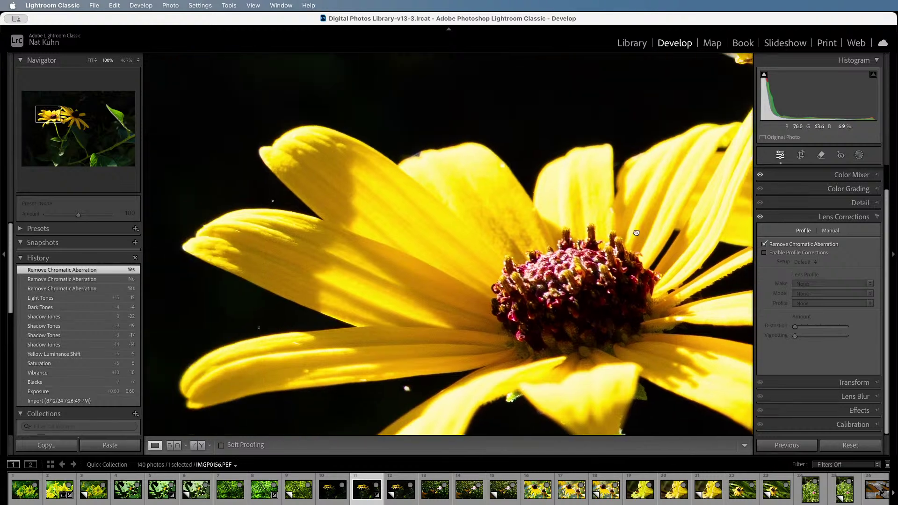
left_click_drag(349, 149, 400, 147)
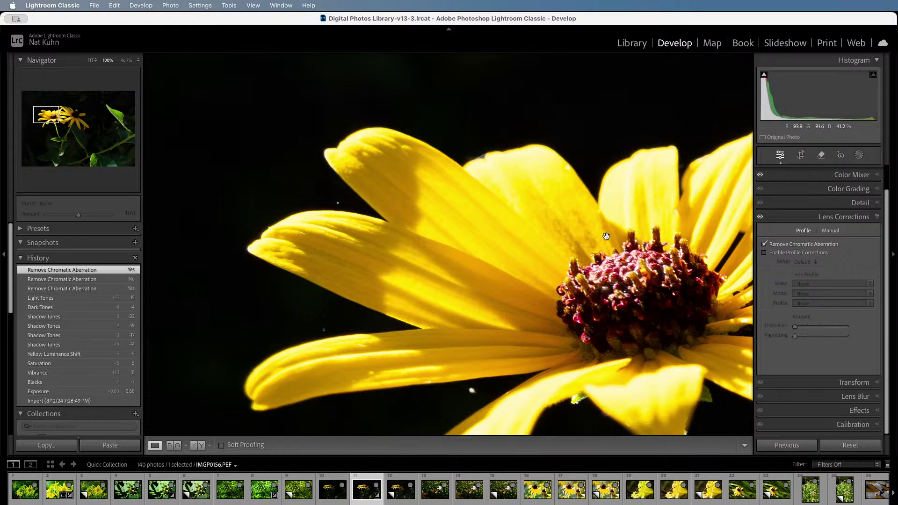
left_click(774, 246)
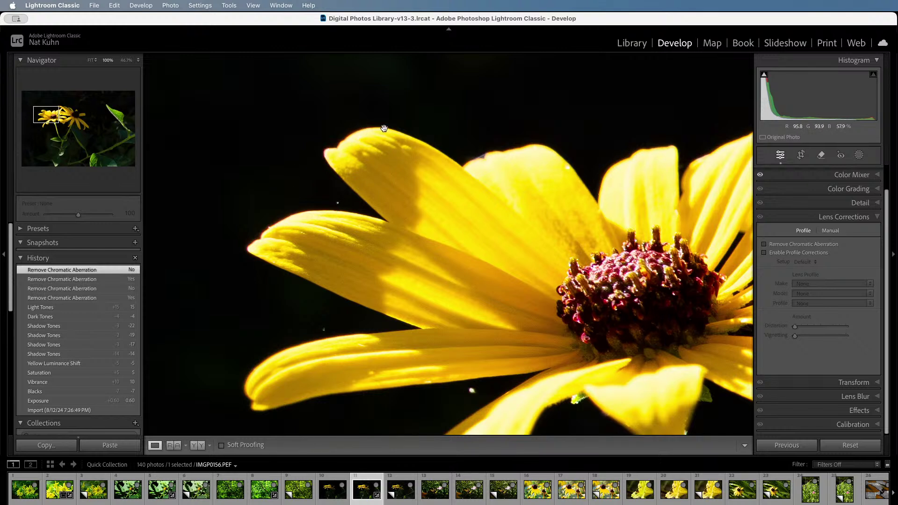
Enable chromatic aberration removal, inspect the overlapping petals of both flowers and return to the full view.
left_click_drag(575, 216, 284, 172)
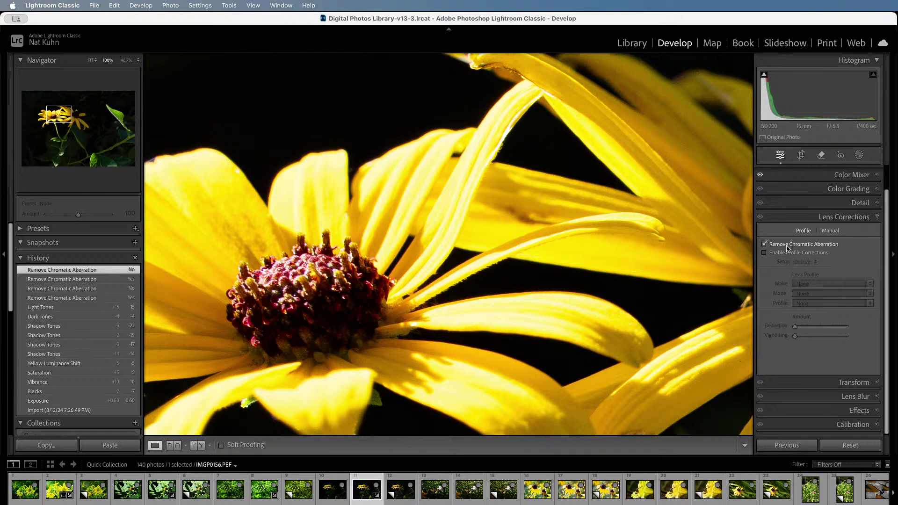
left_click(787, 245)
left_click_drag(434, 139, 514, 200)
left_click(410, 260)
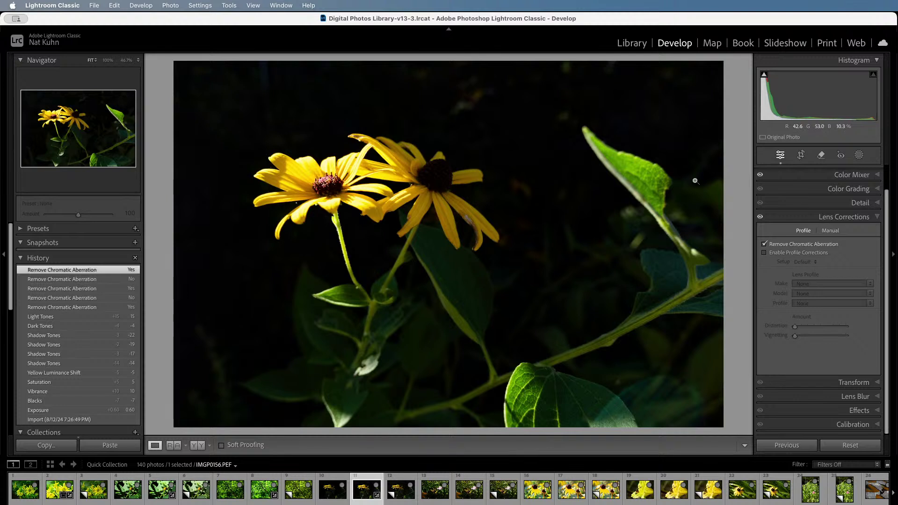
Try the lens profile corrections, compare the on and off history states, and revert to the last Remove Chromatic Aberration state.
left_click(764, 255)
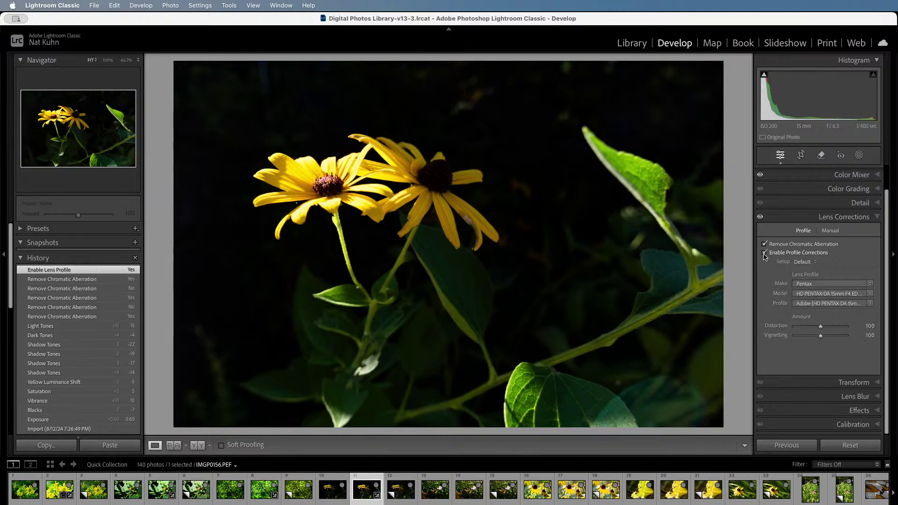
left_click(765, 255)
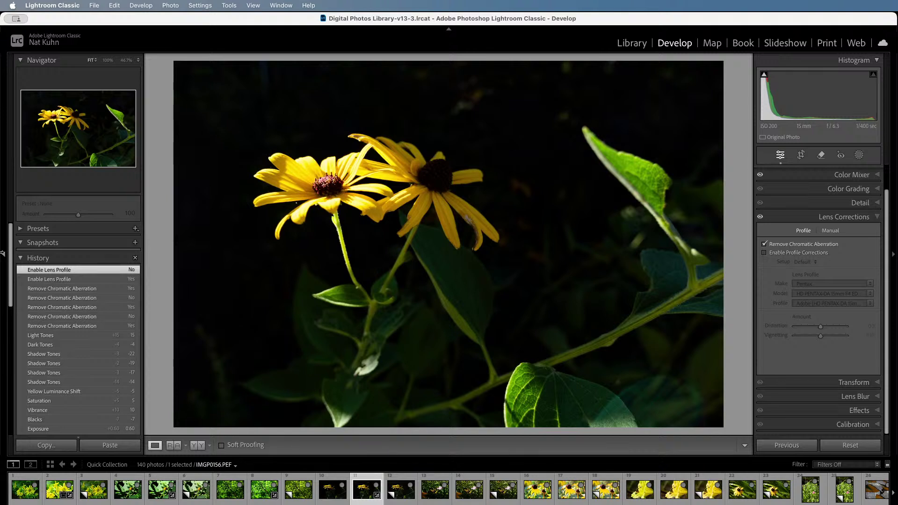
left_click(55, 281)
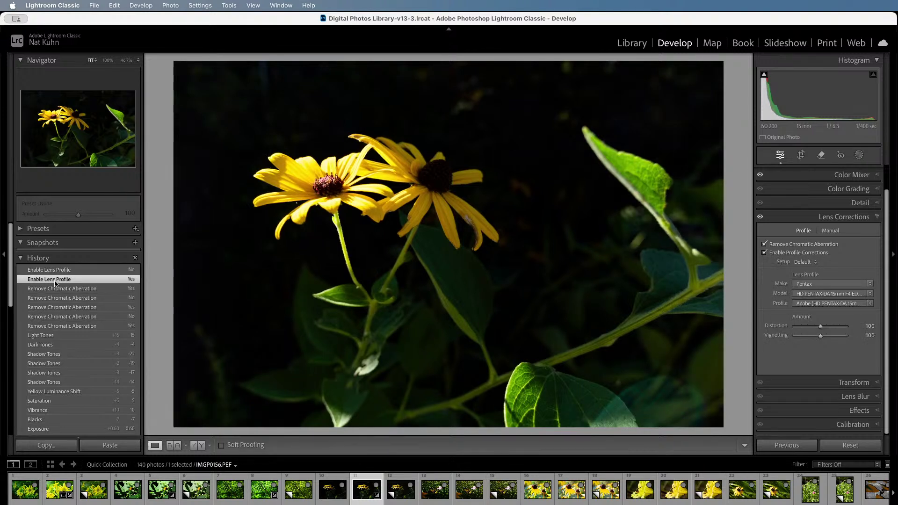
left_click(56, 272)
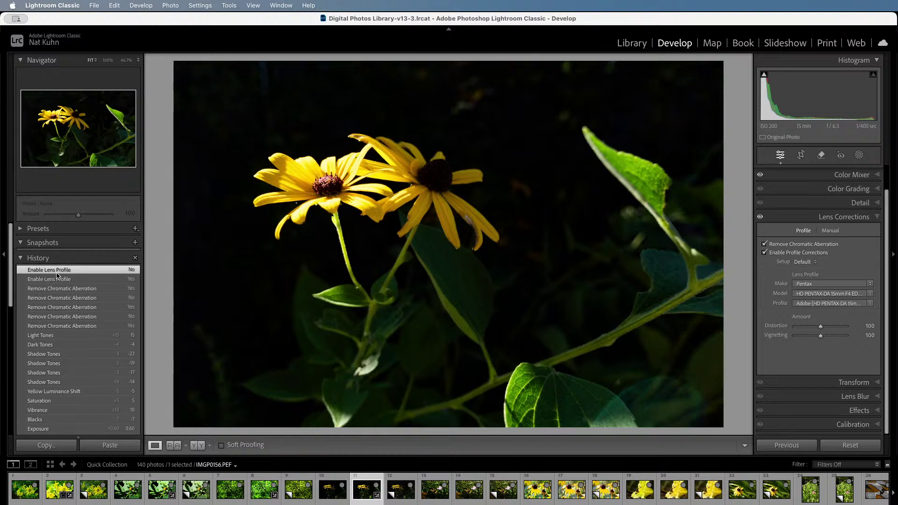
left_click(58, 280)
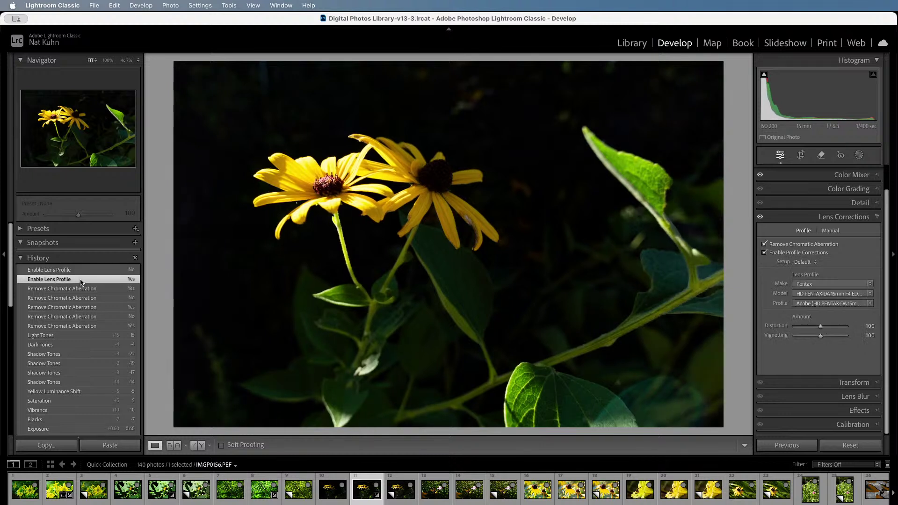
left_click(66, 288)
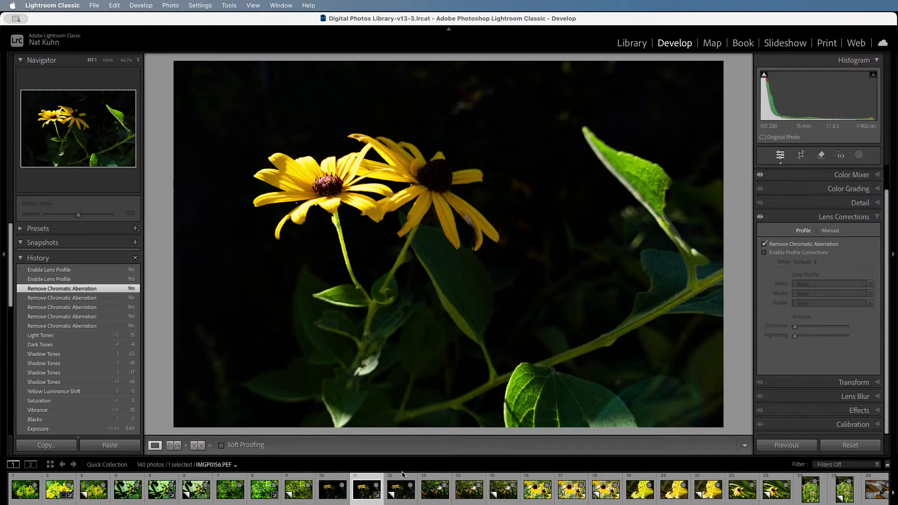
Compare the edited IMGP0156.PEF with the in-camera IMGP0156.JPG and the unedited virtual copy.
left_click(334, 500)
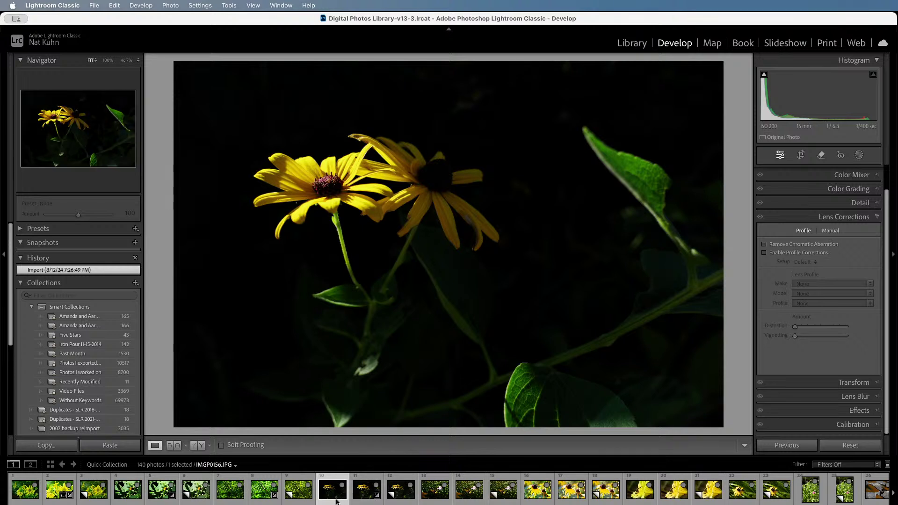
left_click(404, 492)
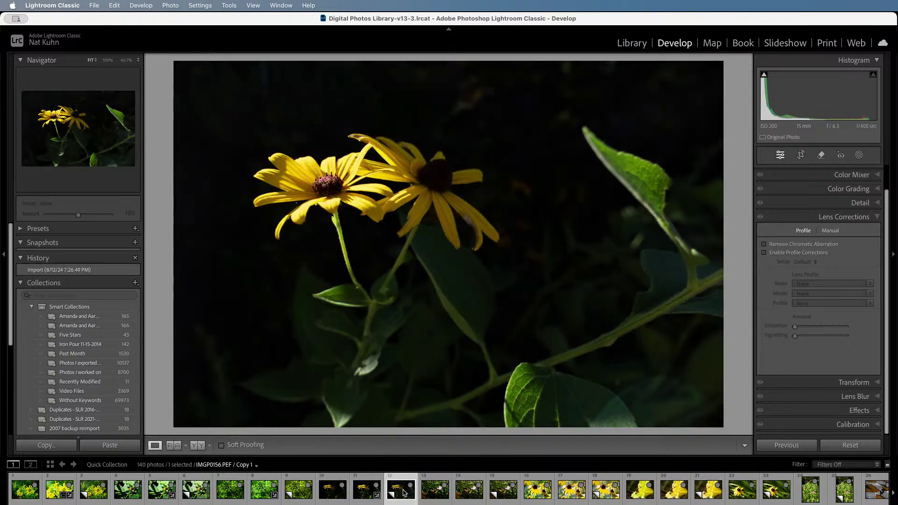
left_click(364, 496)
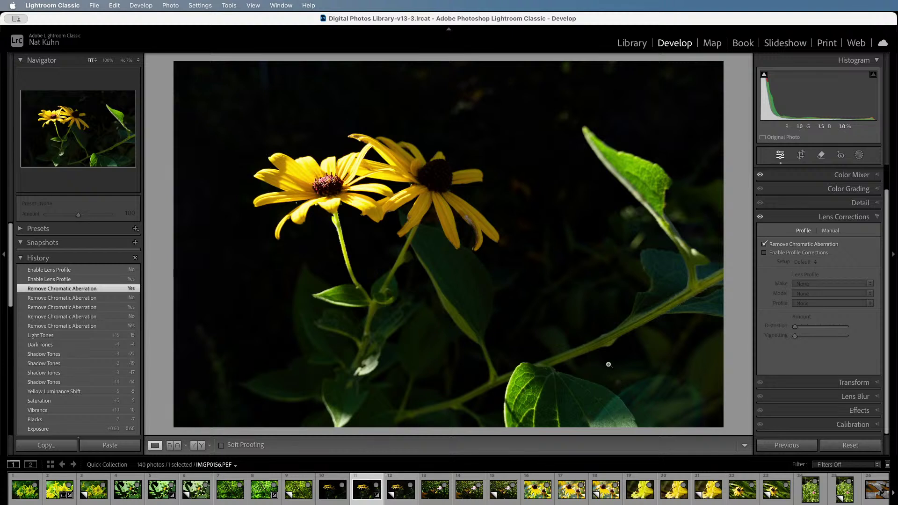
Set a custom white balance on IMGP0156.PEF with temperature 4,598 and tint +8.
scroll(837, 210, "up", 2)
left_click(862, 172)
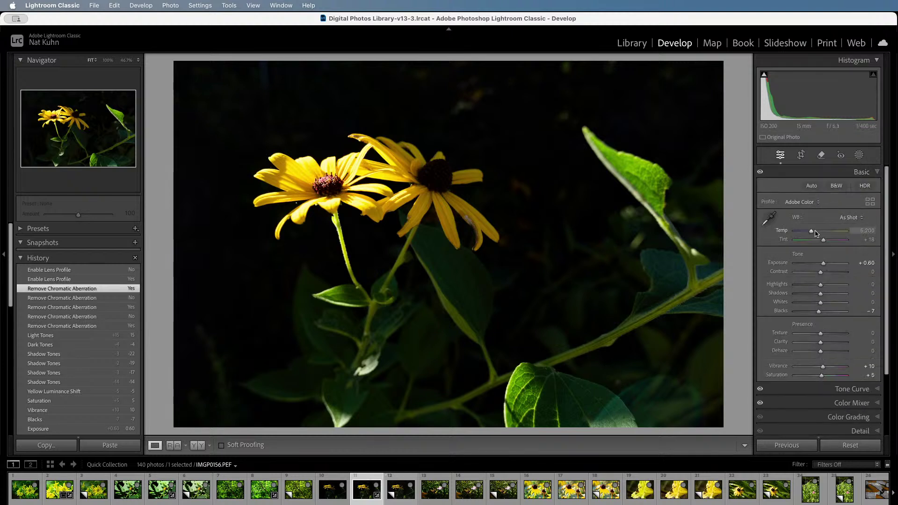
left_click_drag(814, 234, 821, 240)
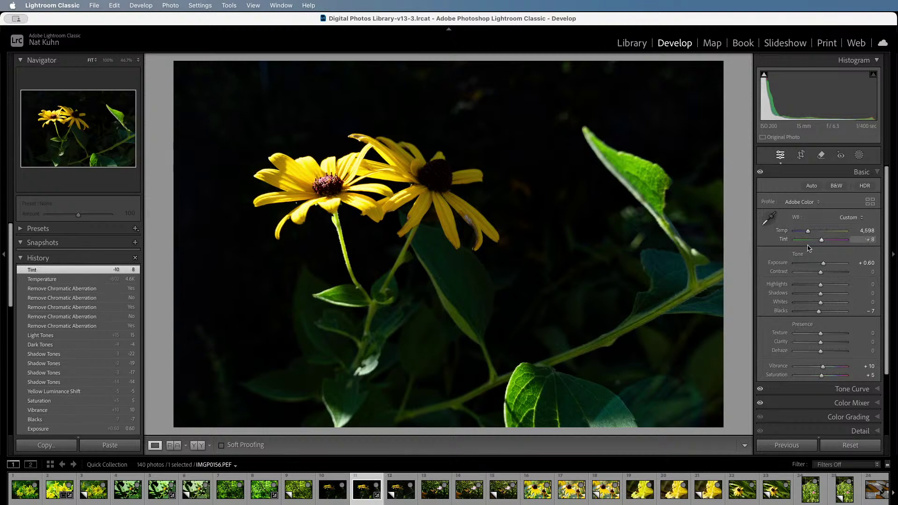
Compare the re-balanced IMGP0156.PEF with the in-camera JPEG and the unedited virtual copy.
left_click(333, 489)
left_click(362, 489)
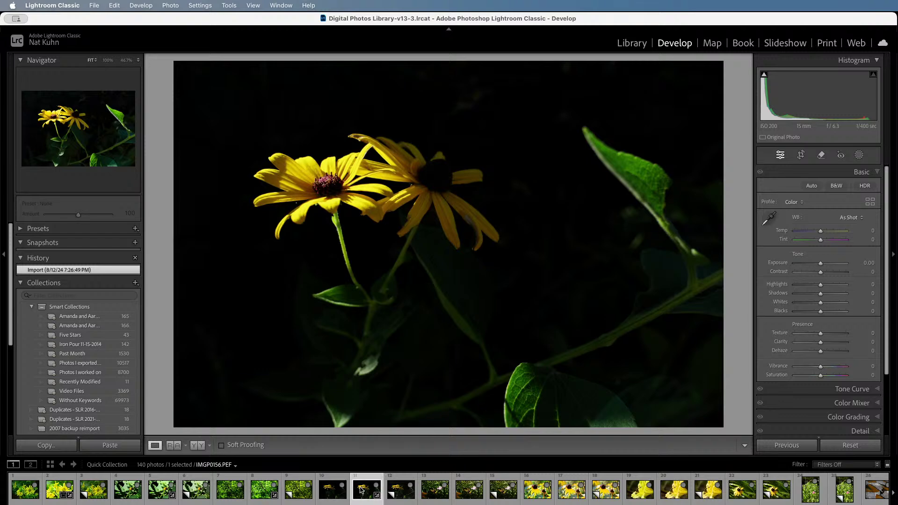
left_click(395, 490)
key("Left")
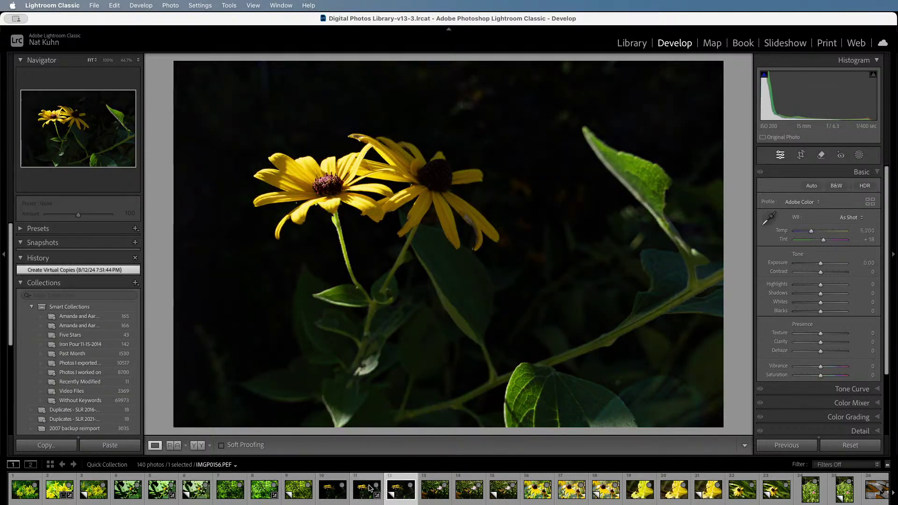
left_click(404, 487)
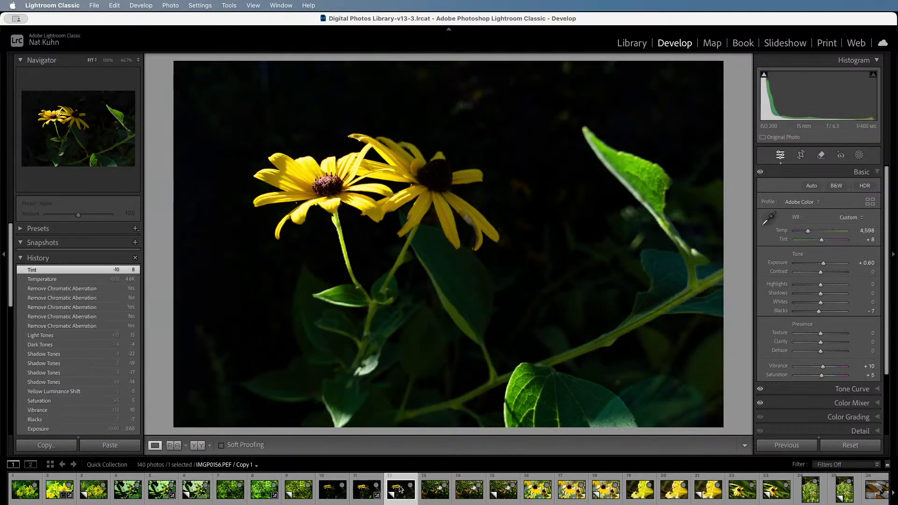
left_click(363, 493)
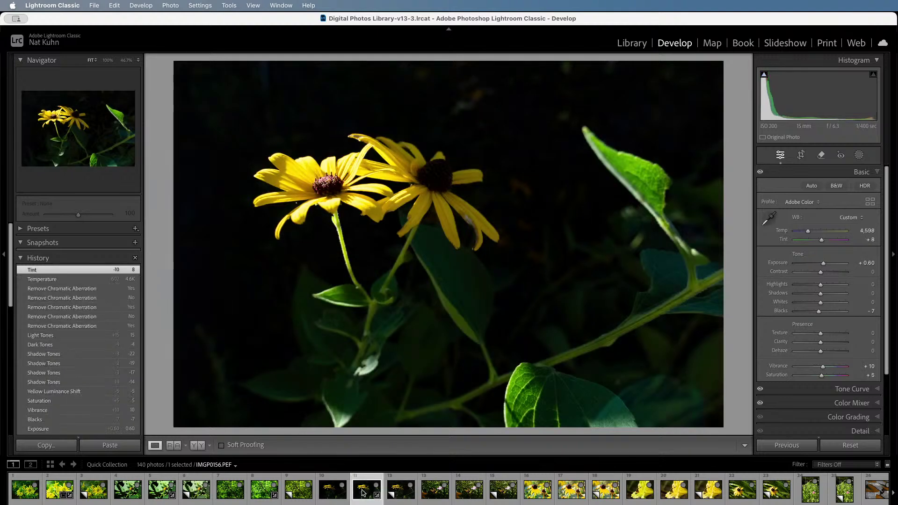
left_click(390, 490)
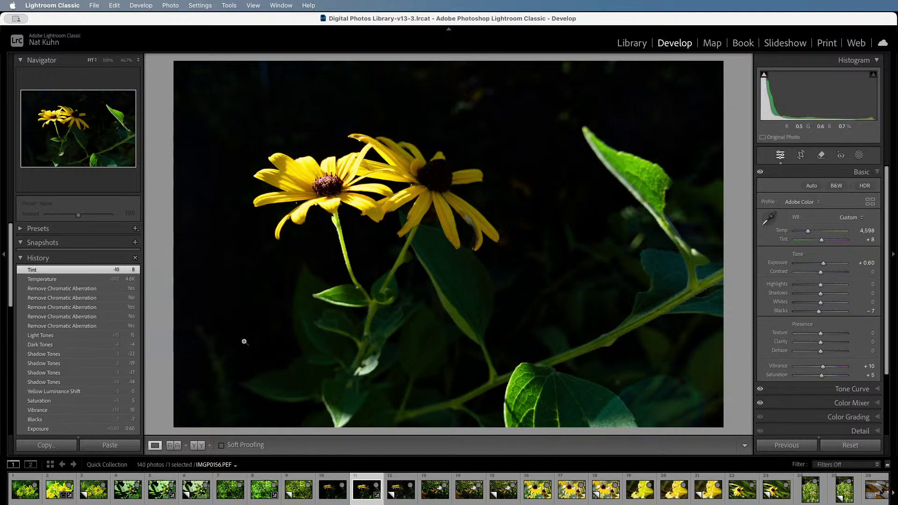
Compare the in-camera IMGP0160.JPG with its raw file and virtual copy, and leave the raw IMGP0160.PEF open for editing.
left_click(429, 492)
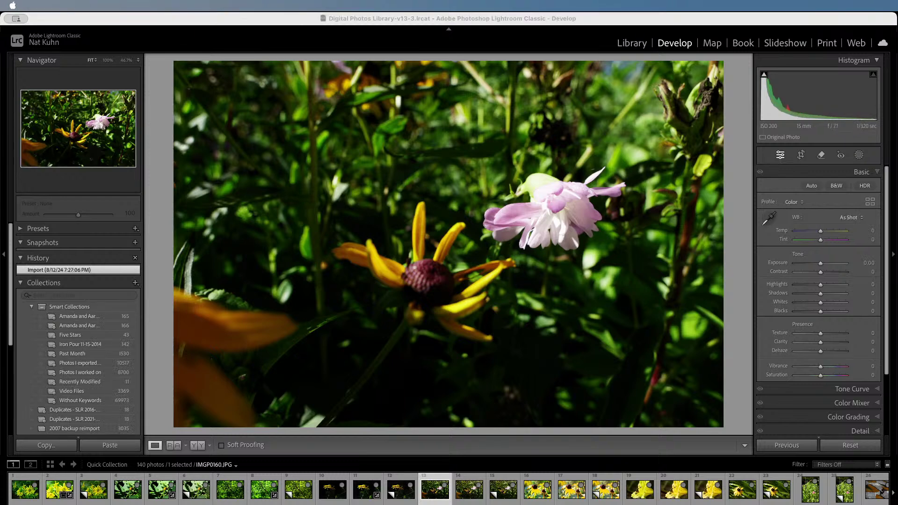
left_click(562, 19)
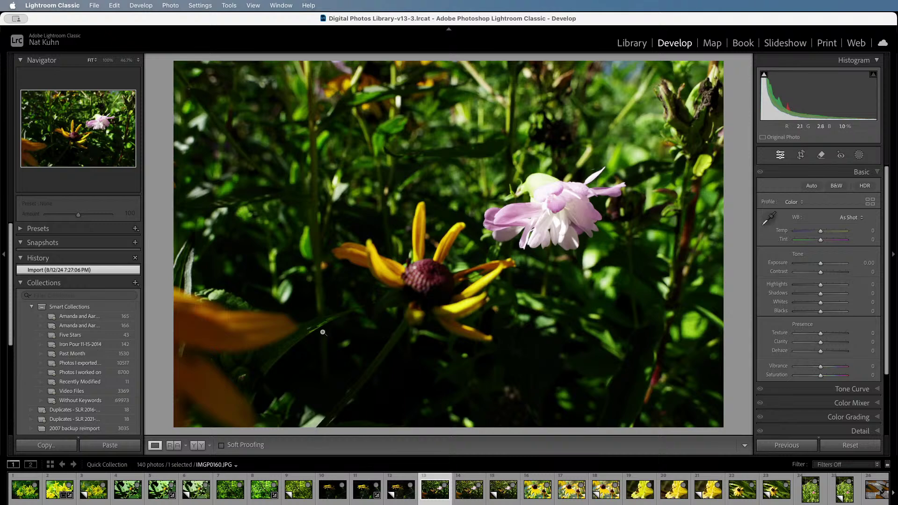
key("Right")
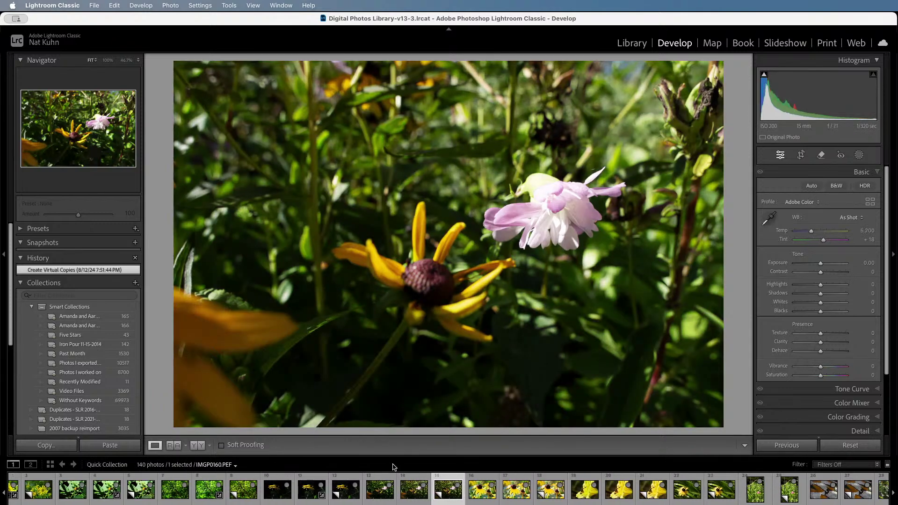
key("Left")
left_click(482, 482)
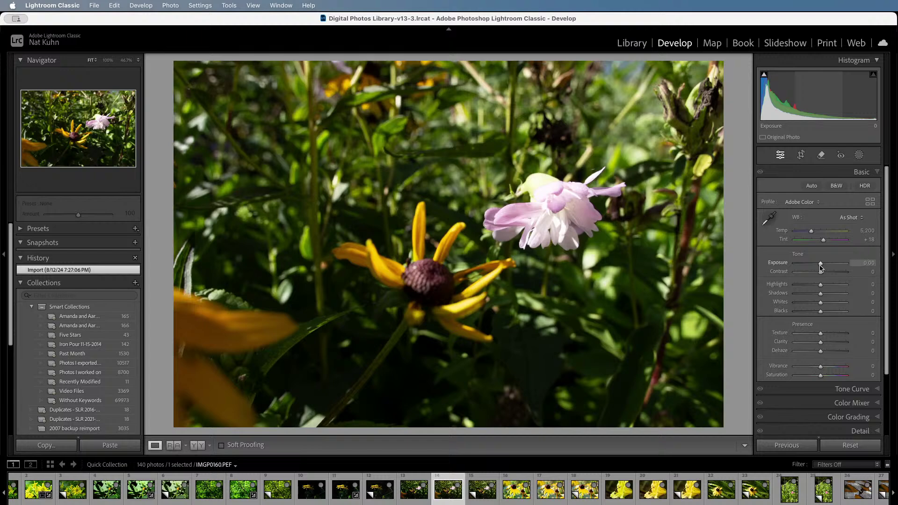
Adjust the tone of IMGP0160.PEF to shadows +56, exposure +0.20 and blacks -10.
left_click_drag(820, 293, 835, 296)
left_click_drag(816, 96, 830, 96)
mouse_move(873, 74)
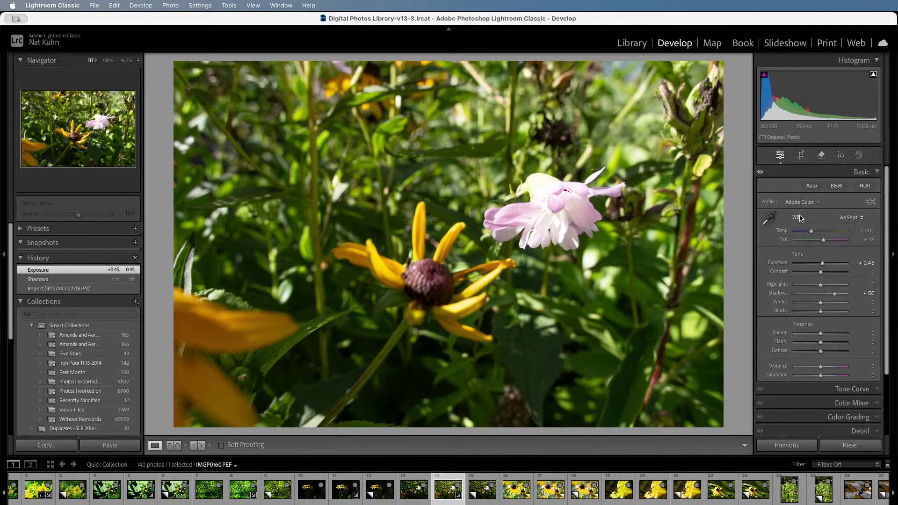
left_click_drag(822, 264, 821, 269)
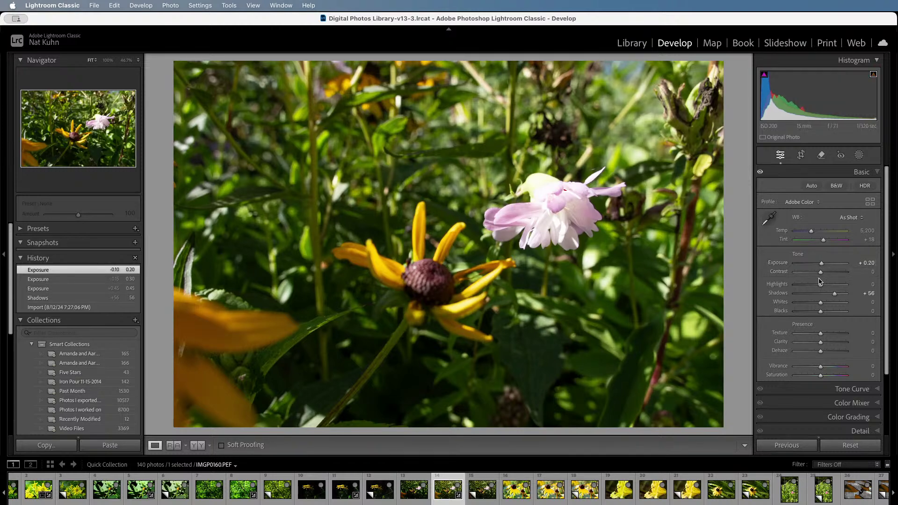
left_click_drag(822, 311, 820, 315)
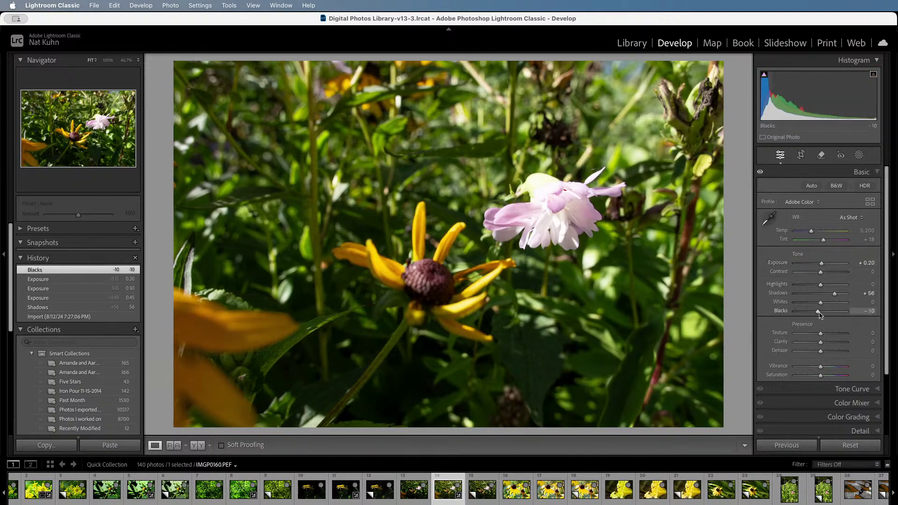
Adjust the colour of IMGP0160.PEF to temperature 4,598, tint +13, vibrance +11 and saturation +4.
left_click_drag(821, 370, 825, 370)
left_click_drag(811, 232, 823, 243)
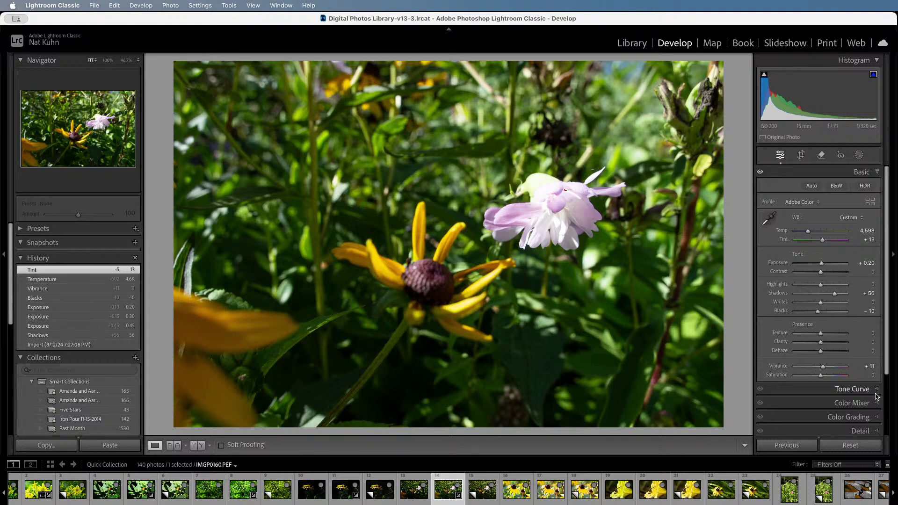
left_click_drag(820, 378, 824, 380)
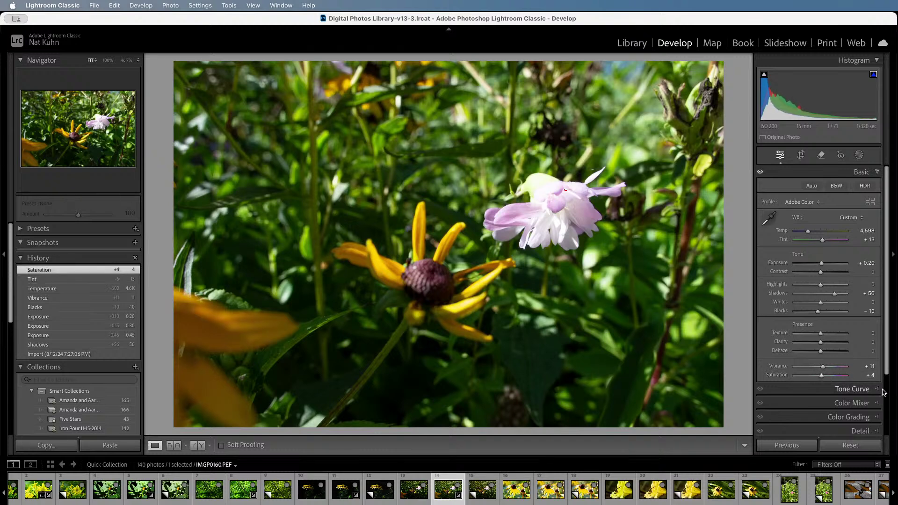
Shape the parametric tone curve to highlights +7, lights +14, darks -13 and shadows -17.
left_click(847, 389)
left_click_drag(789, 289, 832, 238)
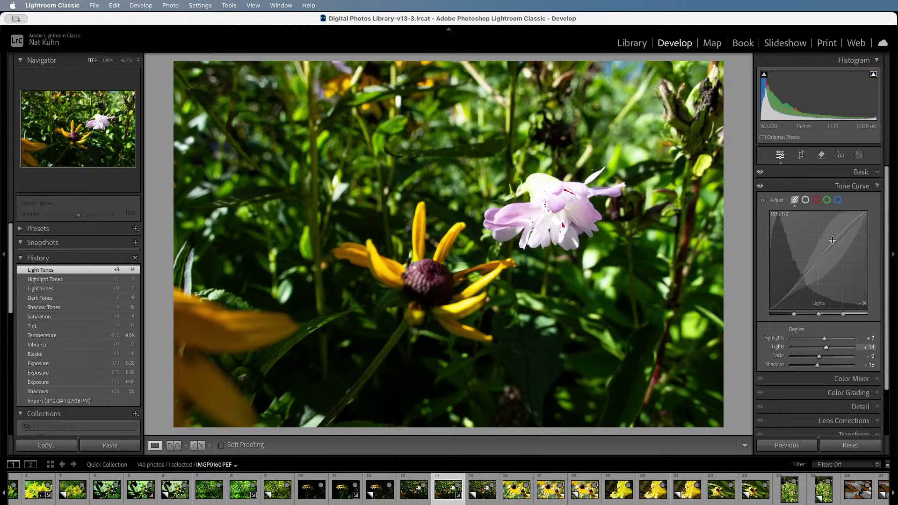
left_click_drag(805, 284, 783, 300)
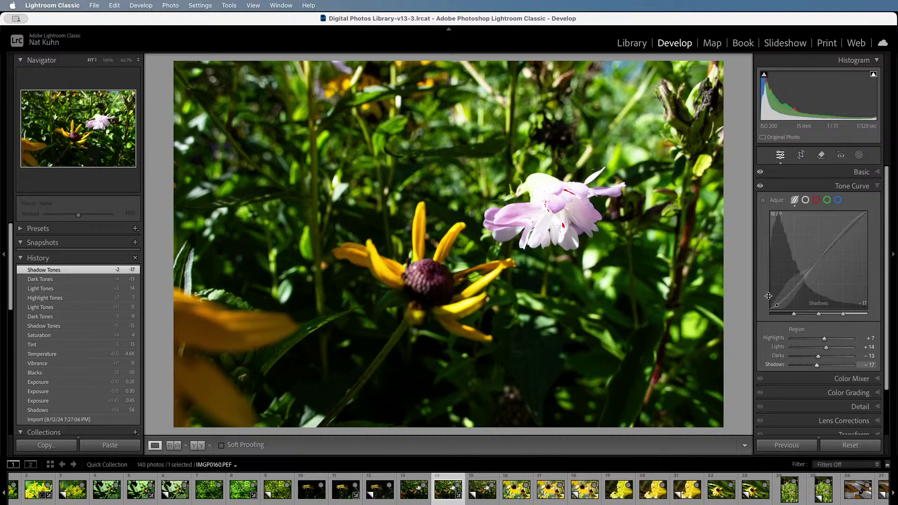
Inspect the highlight clipping on the pink flower at 100%, hide the clipping overlay and examine the petals.
left_click(544, 187)
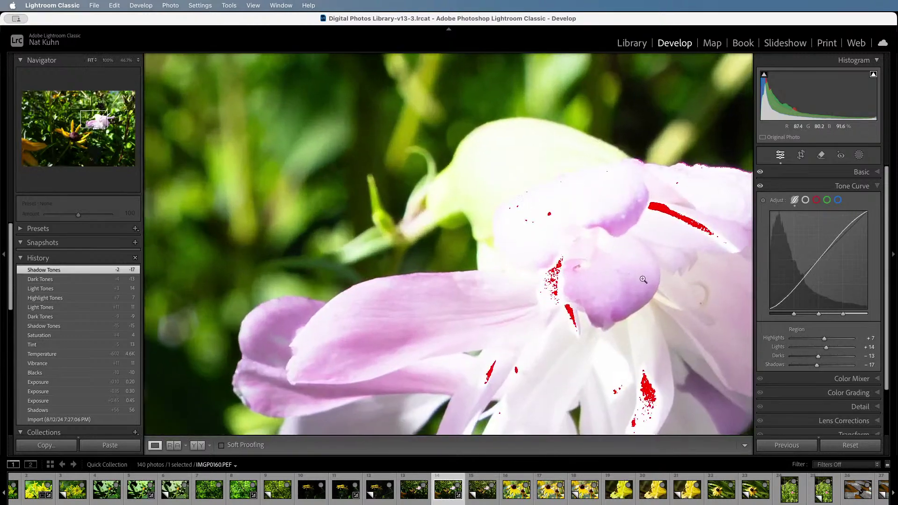
left_click(554, 276)
left_click(873, 74)
left_click(532, 202)
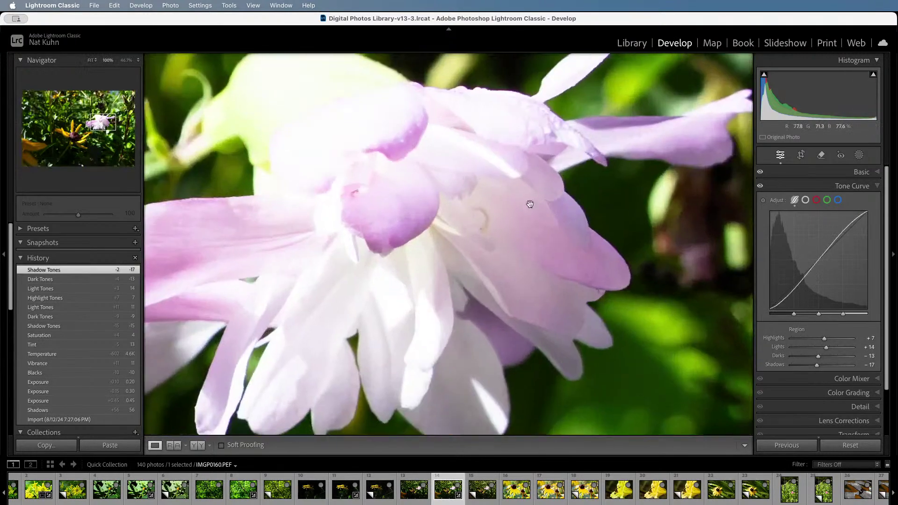
left_click_drag(507, 207, 564, 259)
Enable chromatic aberration removal, compare it on and off at the petal edges, and return to the first enabled history state.
scroll(837, 374, "down", 3)
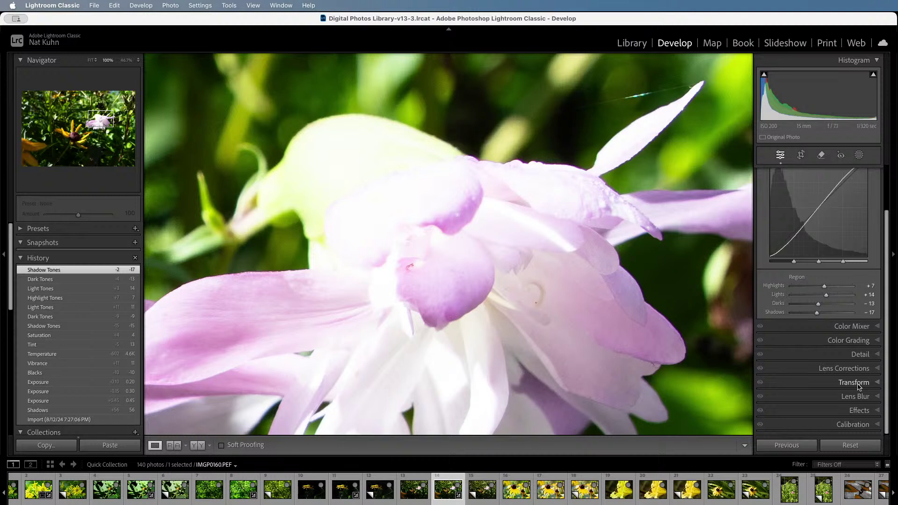
left_click(844, 368)
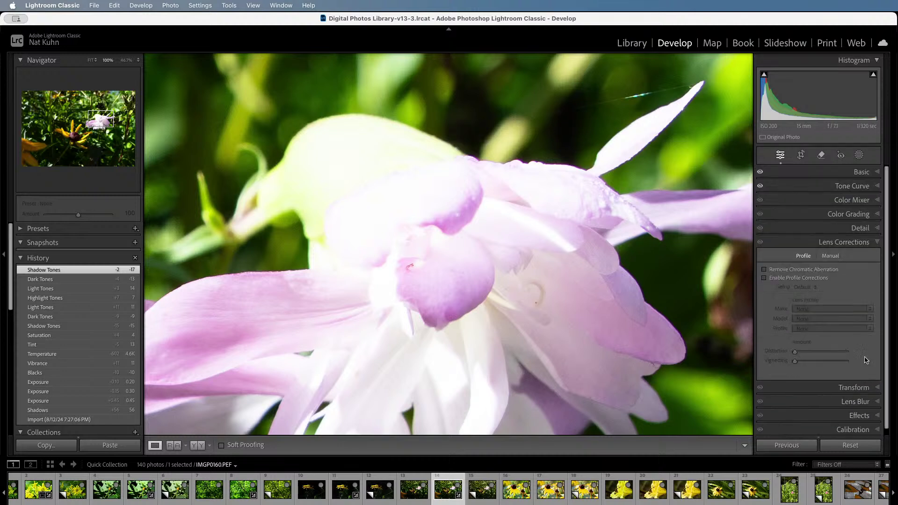
left_click(809, 271)
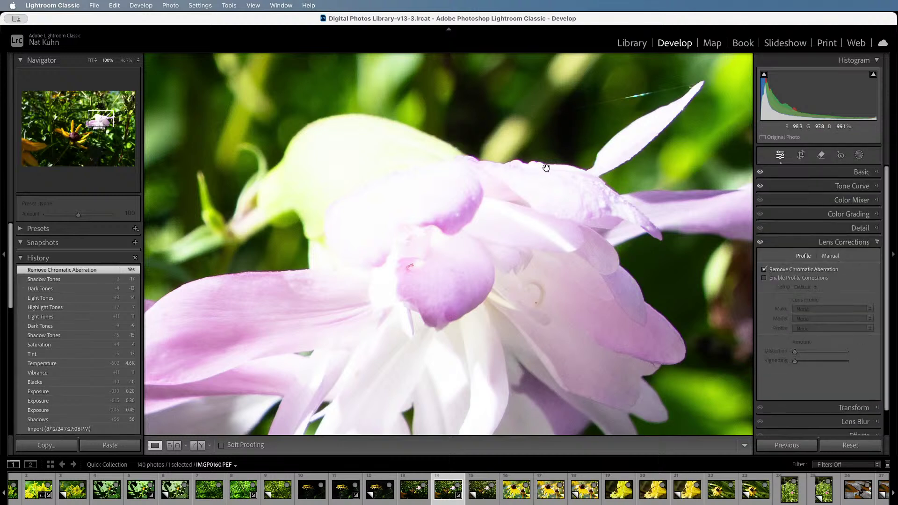
left_click(776, 270)
left_click(775, 270)
left_click(775, 270)
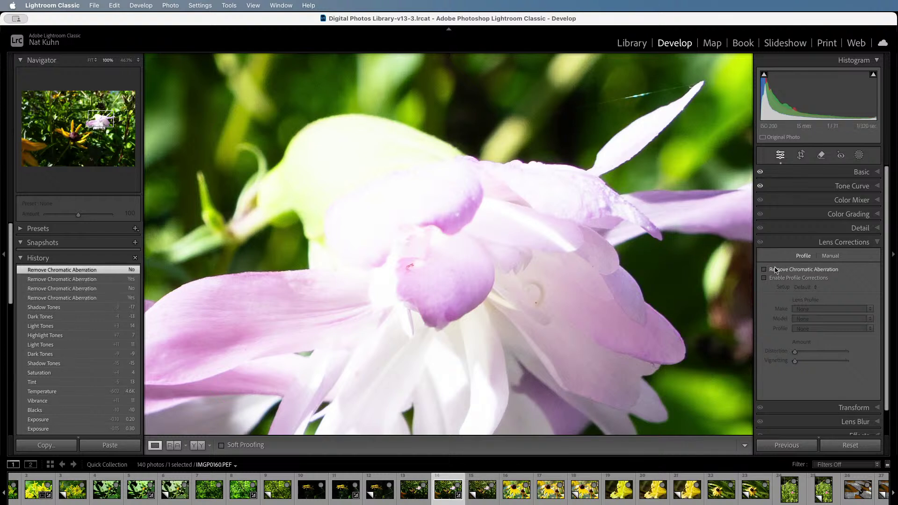
left_click(776, 270)
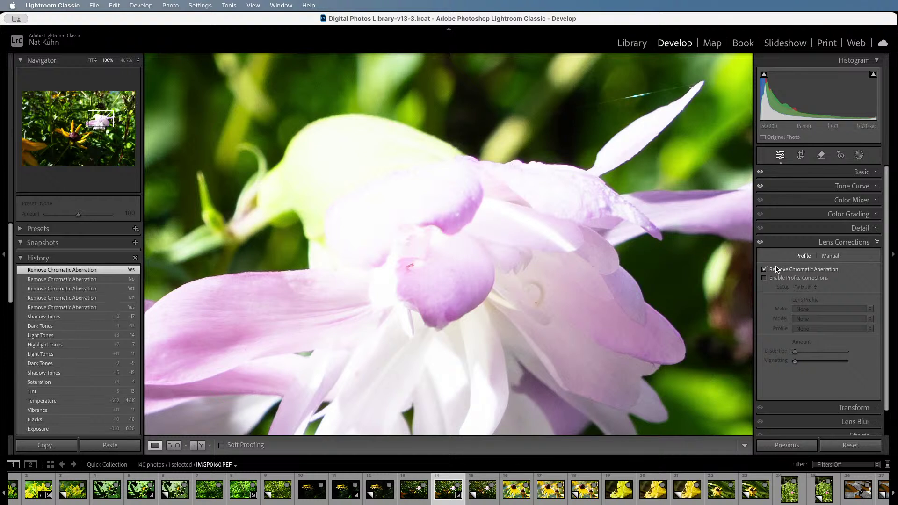
left_click(82, 307)
Set the manual purple defringe amount to 2 and return to the full view.
left_click(830, 256)
left_click(820, 279)
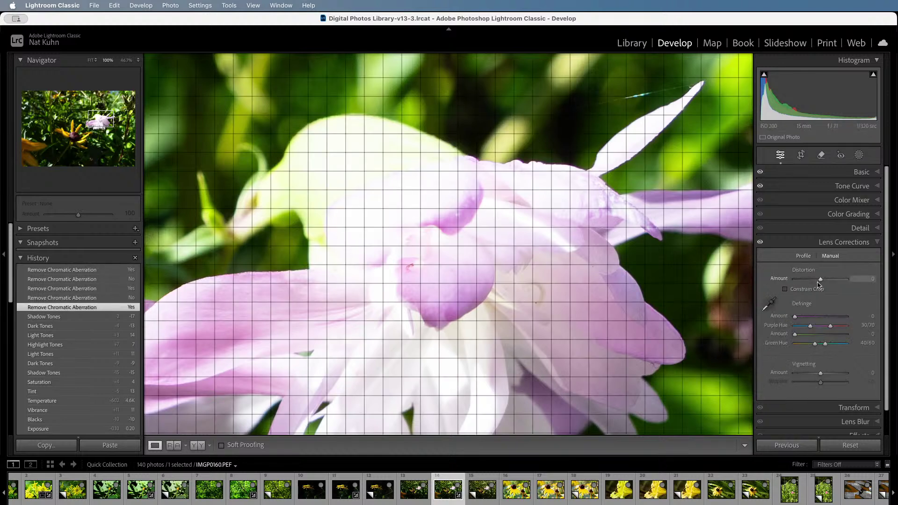
mouse_move(796, 317)
left_mouse_down()
mouse_move(896, 322)
mouse_move(803, 320)
left_mouse_up()
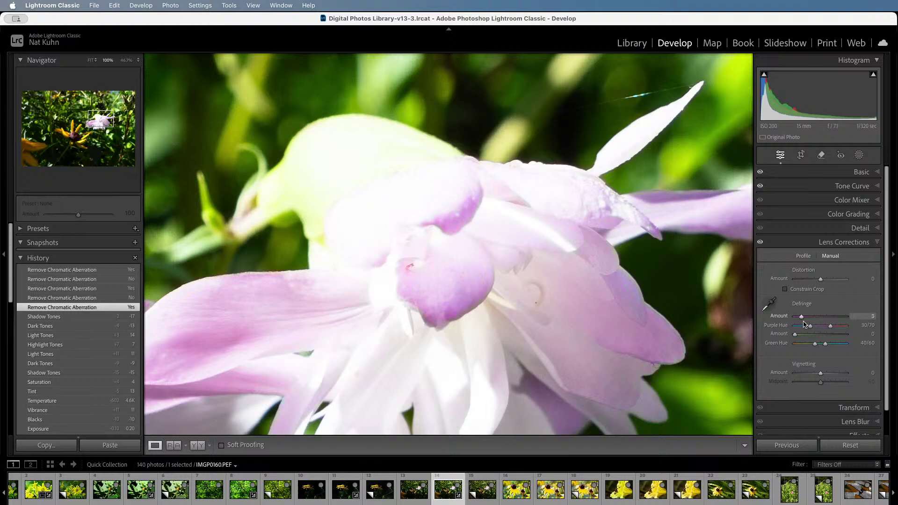
mouse_move(801, 317)
left_mouse_down()
mouse_move(896, 332)
mouse_move(752, 342)
mouse_move(803, 332)
left_mouse_up()
left_click(463, 317)
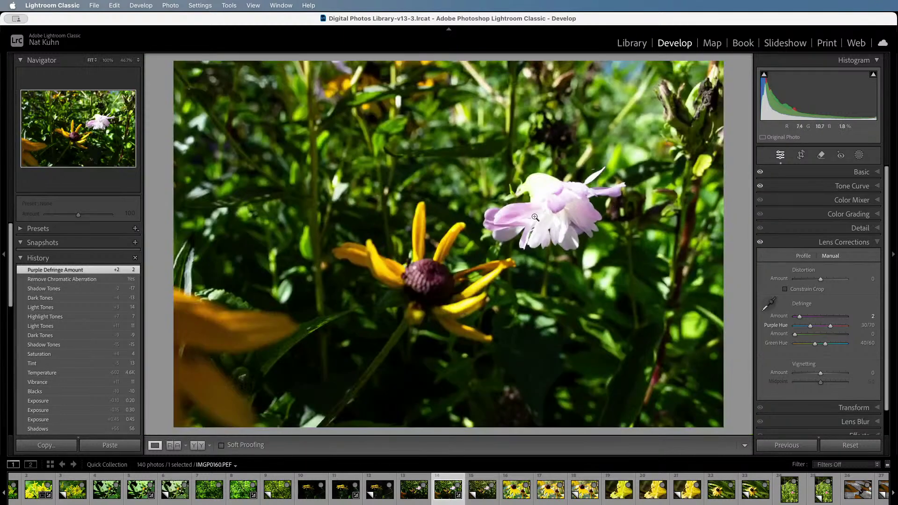
Set the purple defringe hue range to 42/70, inspecting the pink flower's petals at 100% before returning to the full view.
left_click_drag(559, 208, 476, 278)
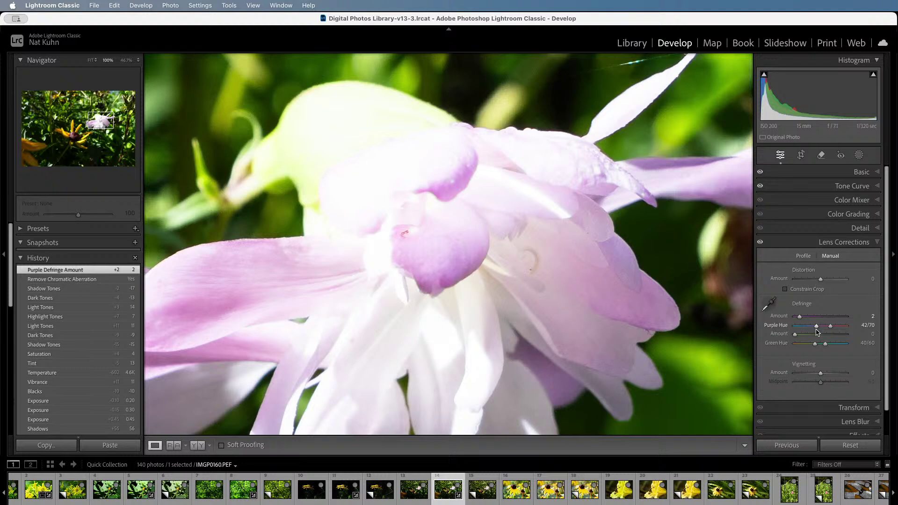
left_click(816, 329)
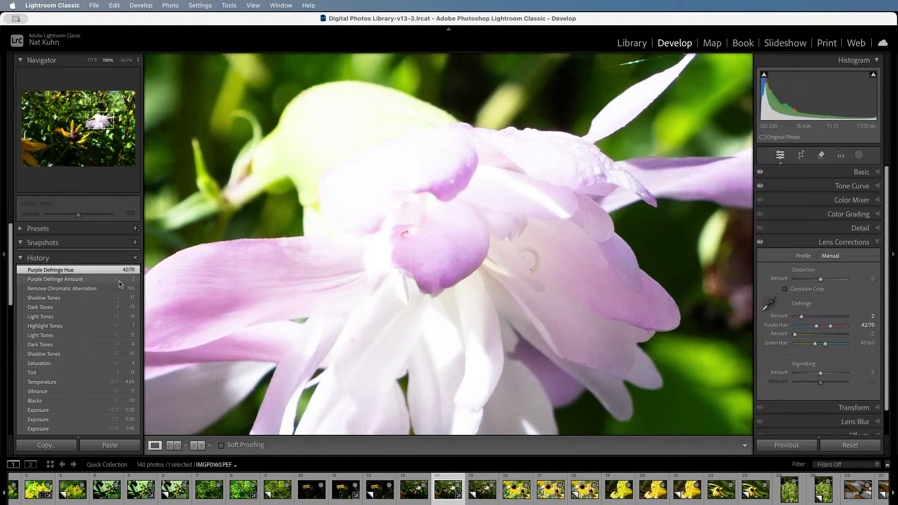
left_click_drag(159, 289, 213, 290)
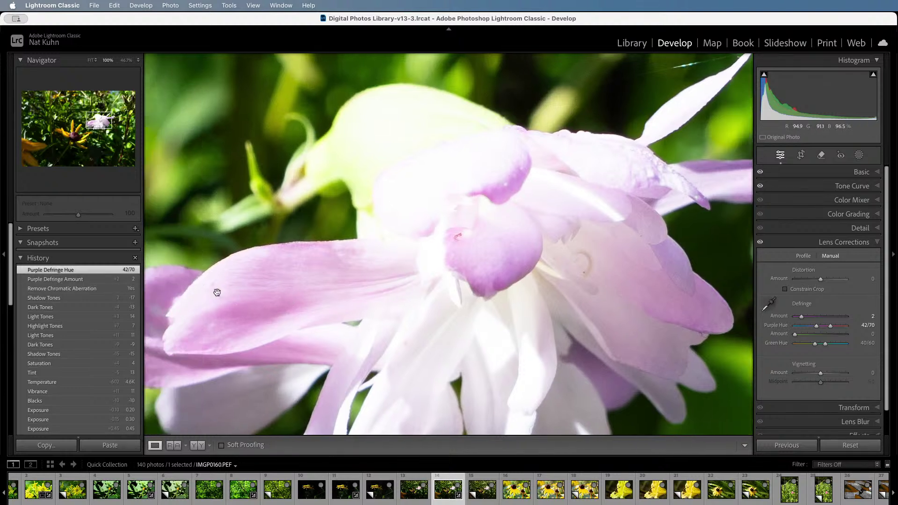
left_click(452, 296)
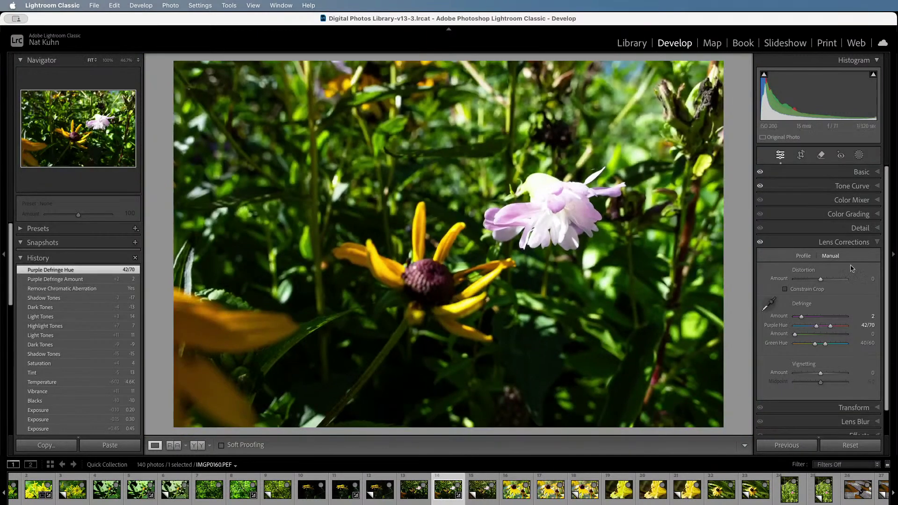
Crop IMGP0160.PEF tighter around the yellow and pink flowers, keeping the original aspect ratio.
left_click(802, 155)
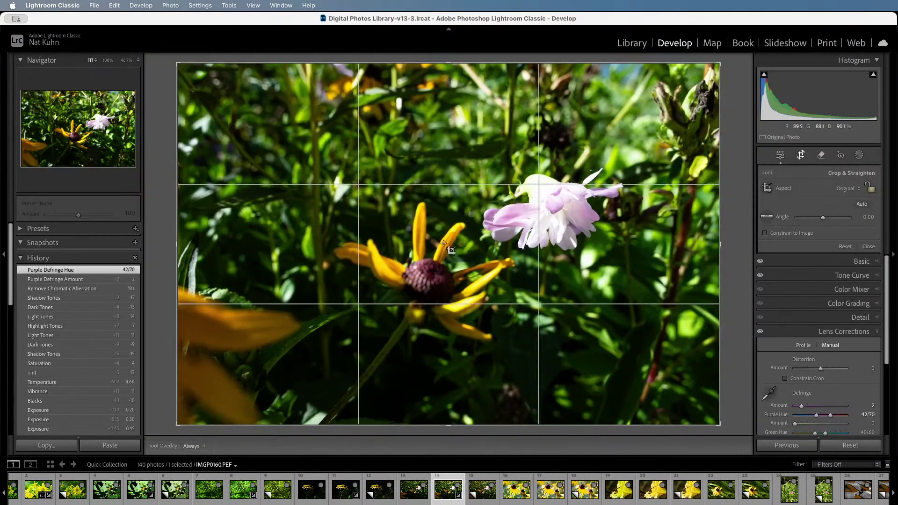
left_click_drag(175, 422, 411, 272)
left_click_drag(489, 193, 487, 192)
key("Return")
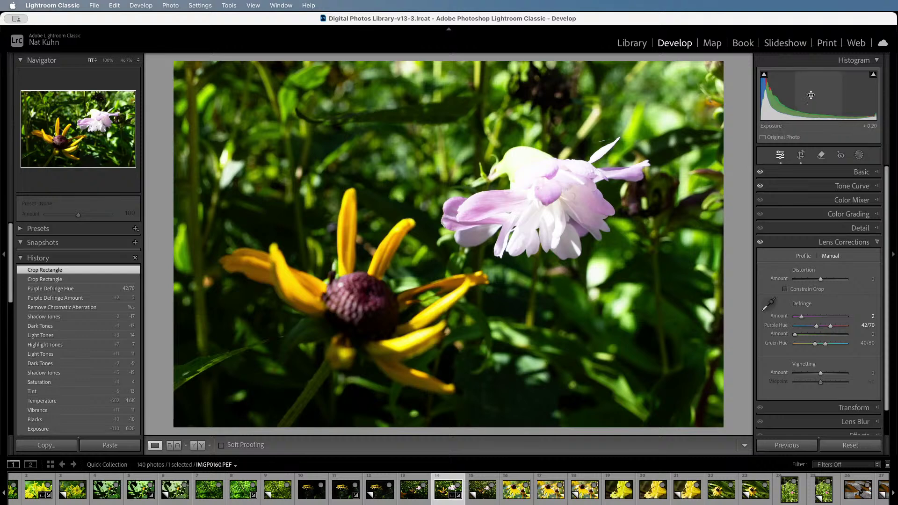
mouse_move(870, 81)
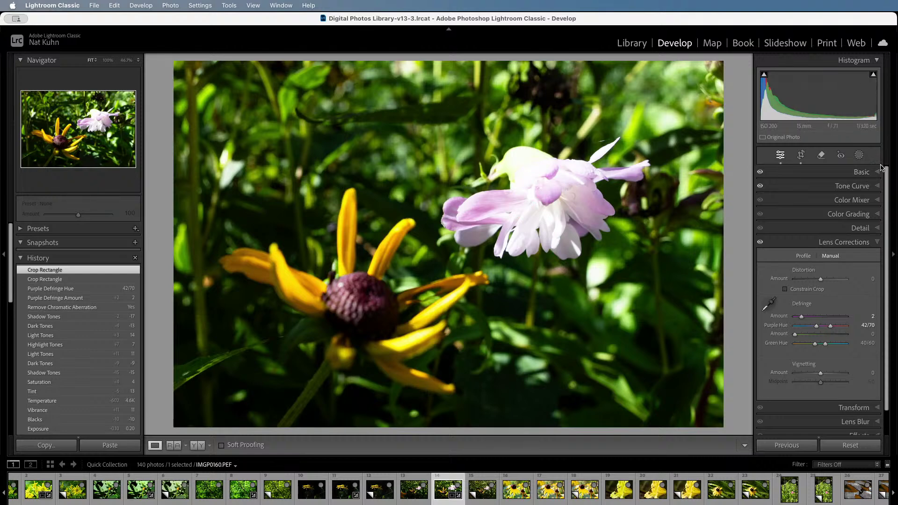
Set Whites to -8 and Highlights to -5 in the basic adjustments of IMGP0160.PEF.
left_click(862, 171)
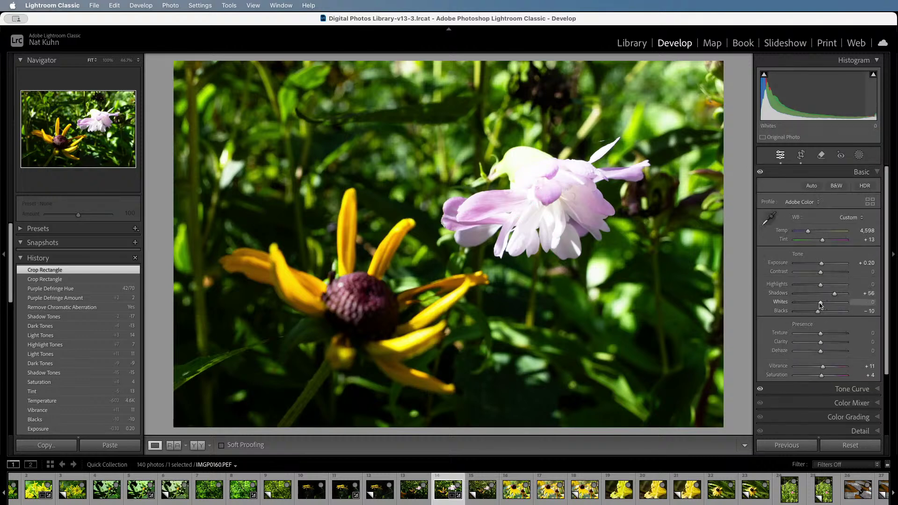
left_click_drag(819, 304, 817, 304)
mouse_move(870, 77)
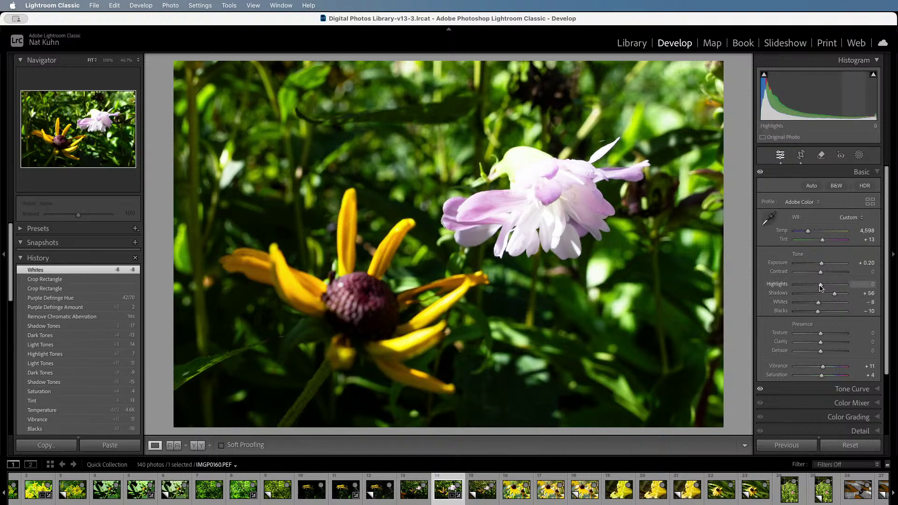
left_click_drag(819, 287, 819, 287)
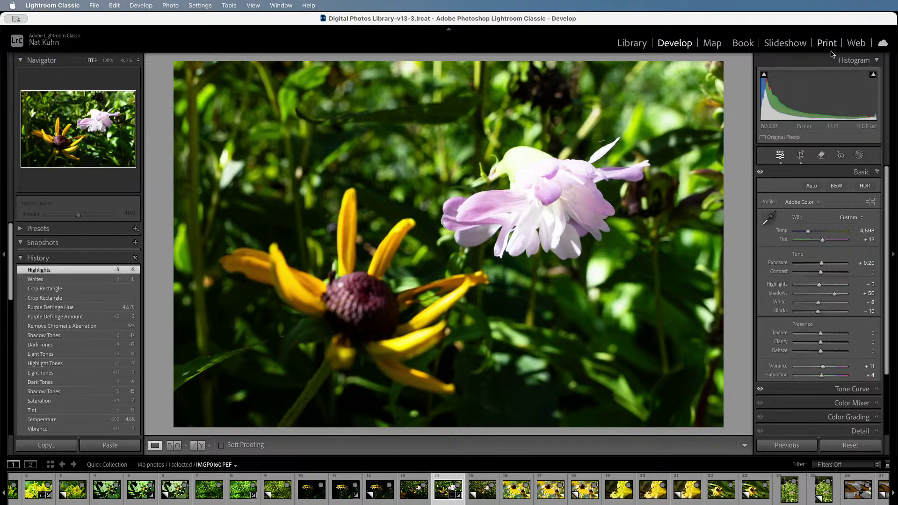
mouse_move(877, 81)
Compare the edited IMGP0160.PEF with its in-camera JPEG and the unedited raw copy, ending on the edited raw.
left_click(411, 499)
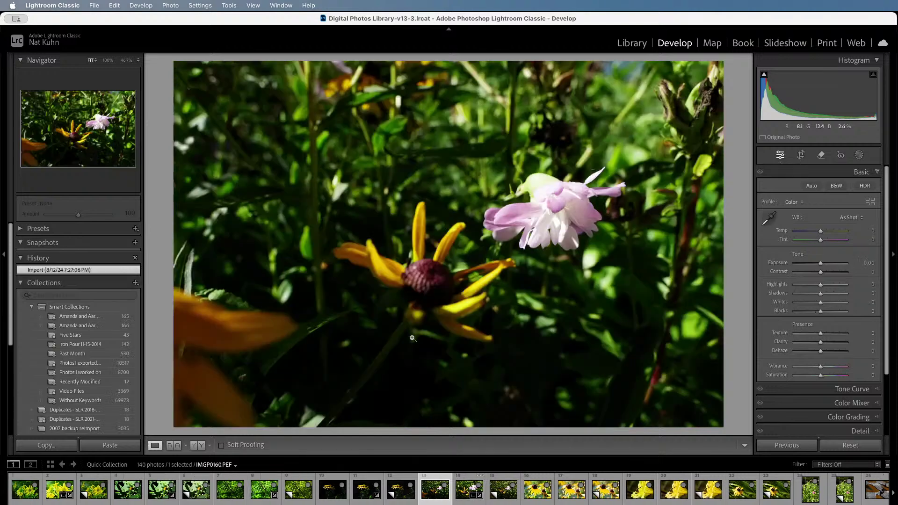
left_click(509, 500)
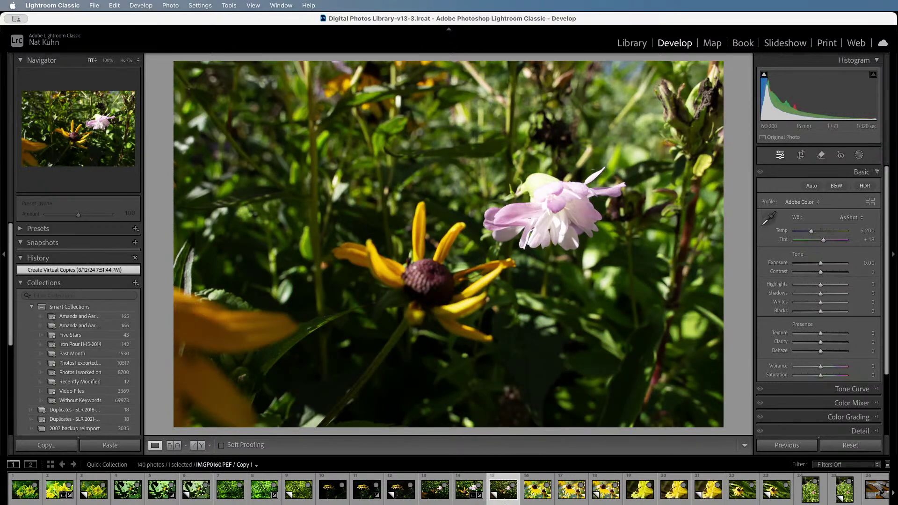
left_click(461, 493)
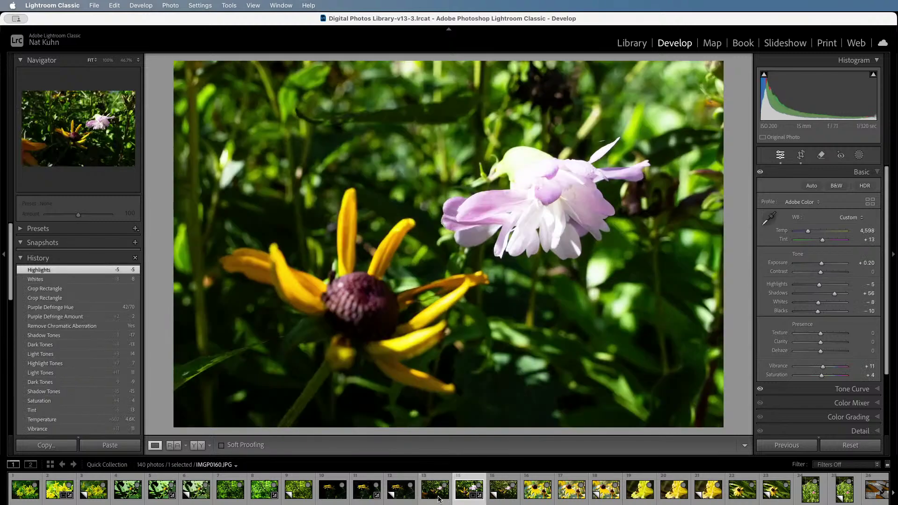
left_click(461, 492)
left_click(440, 499)
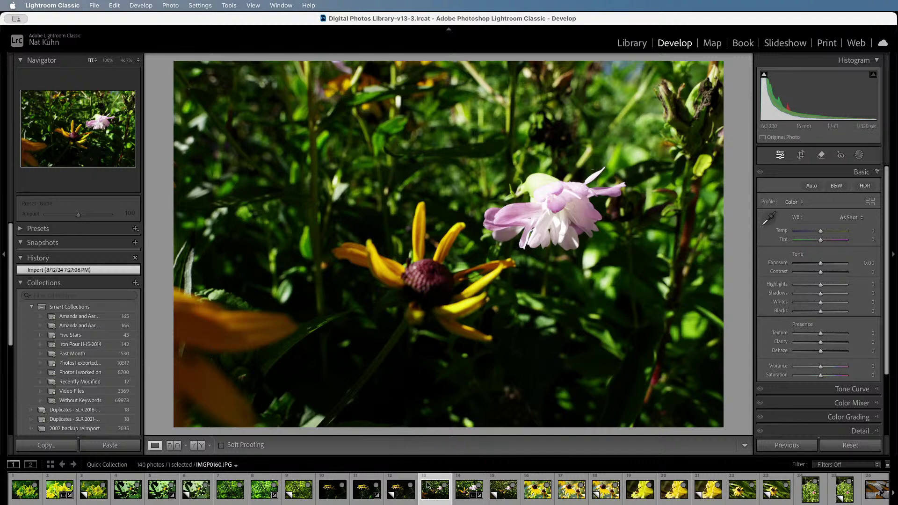
left_click(461, 498)
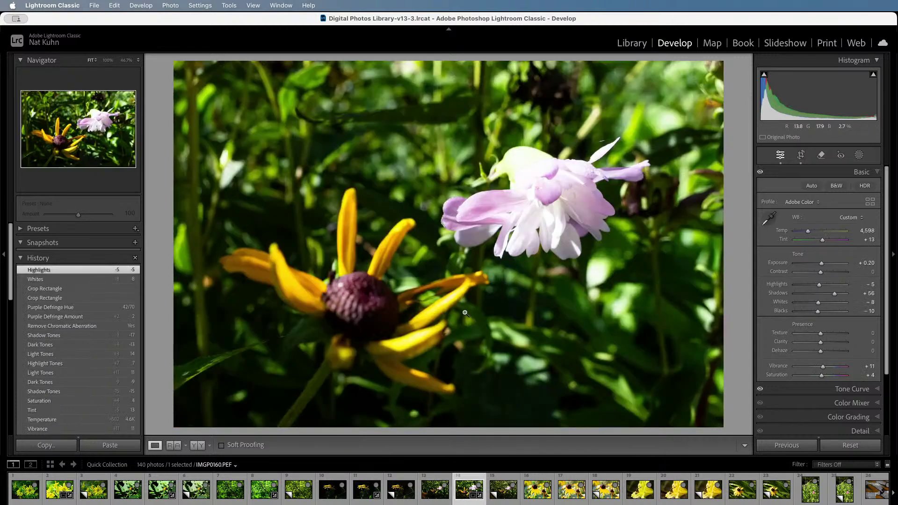
Open IMGP0164.PEF, inspect the larger flower's cone at 100%, and compare the full view with the in-camera JPEG.
left_click(538, 493)
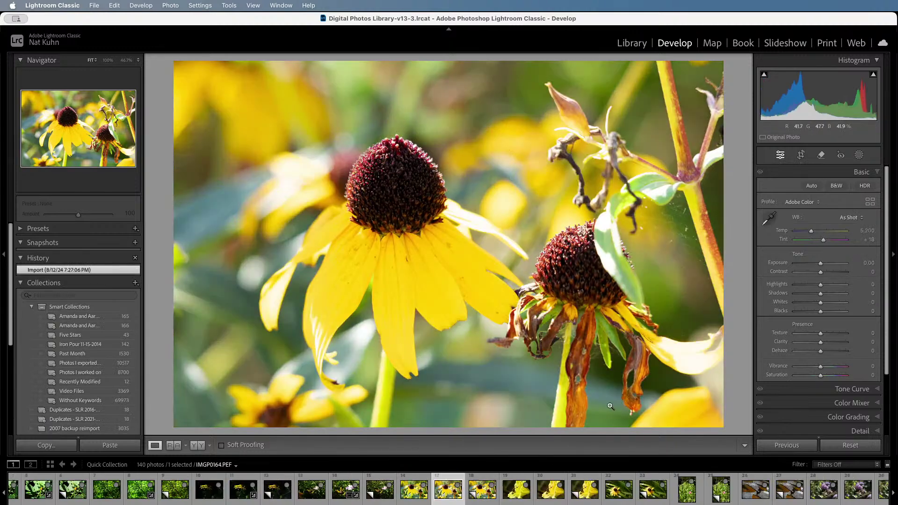
left_click(322, 152)
left_click_drag(518, 238, 467, 144)
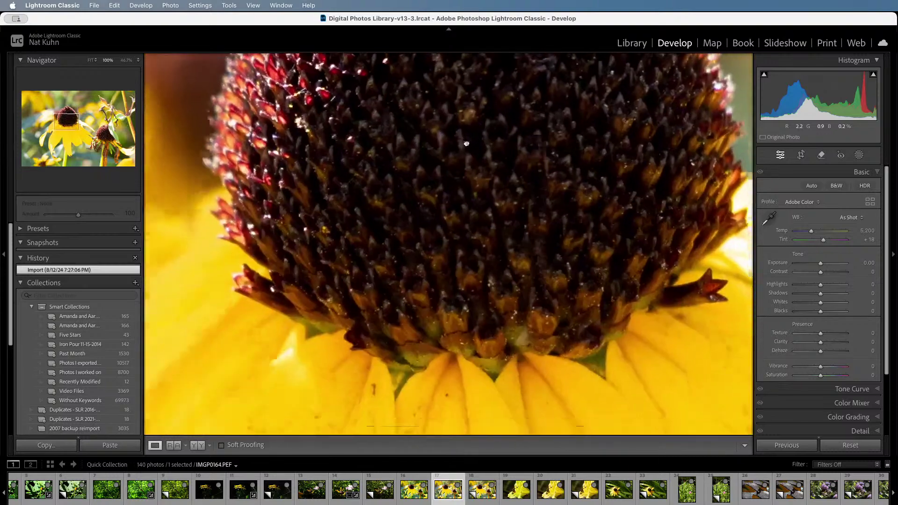
left_click(478, 307)
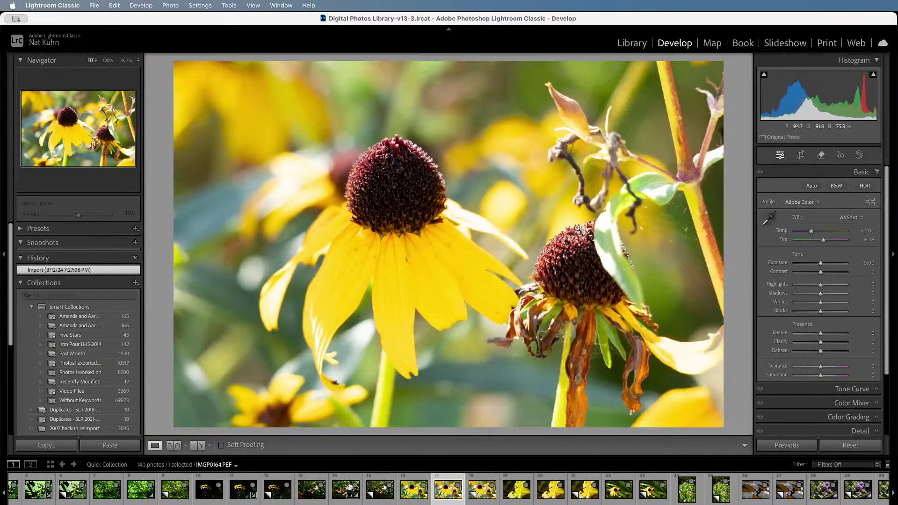
left_click(408, 493)
left_click(433, 497)
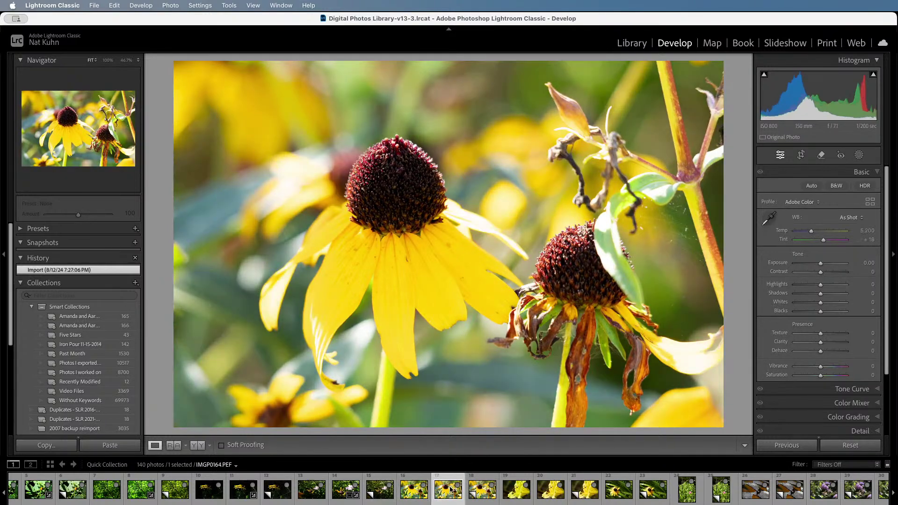
Enable chromatic aberration removal for IMGP0164.PEF, inspecting the cone's edge at 100% before returning to the full view.
scroll(852, 381, "down", 3)
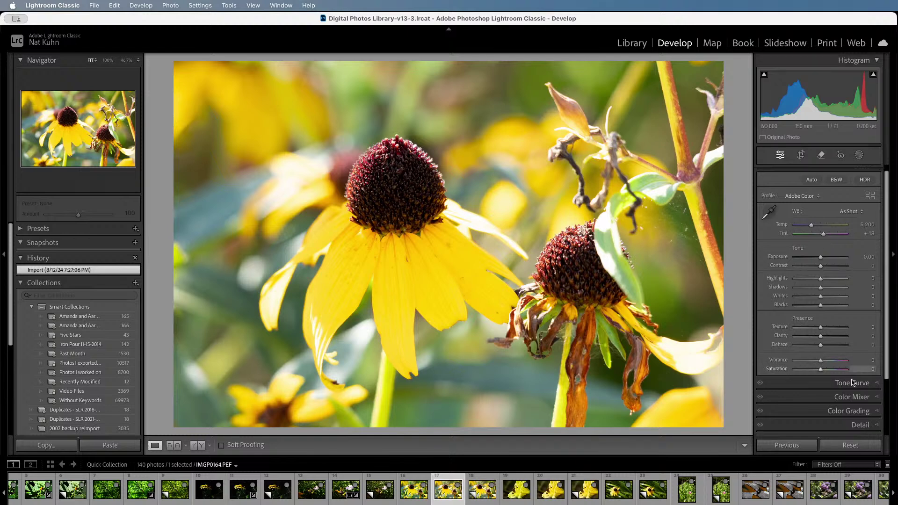
left_click(847, 368)
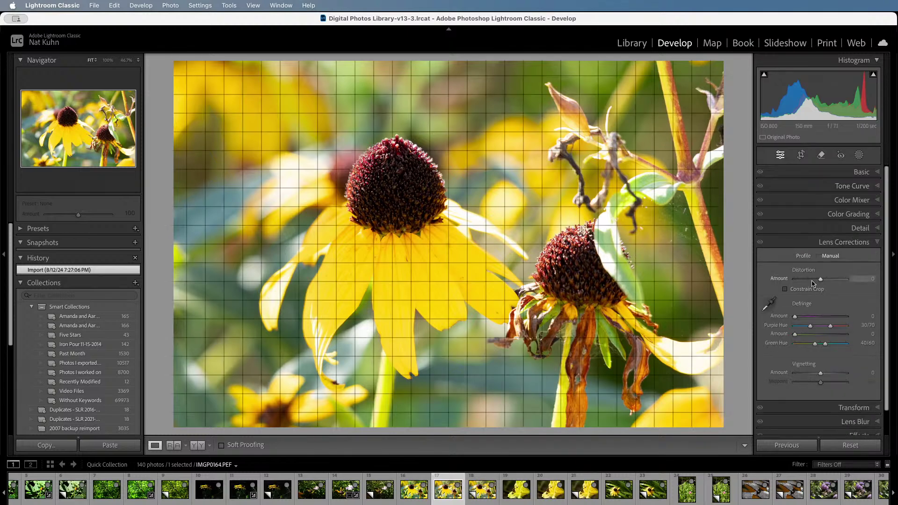
left_click(803, 256)
left_click(764, 270)
left_click(361, 175)
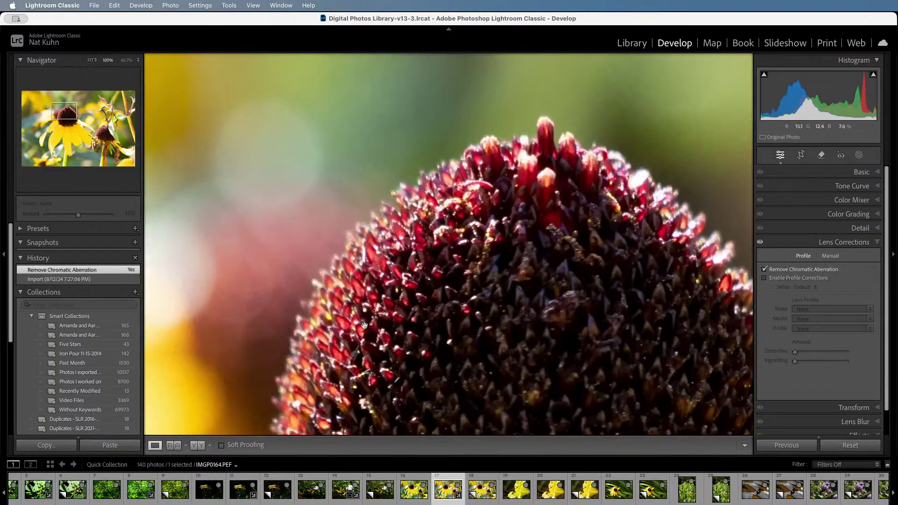
left_click_drag(364, 325, 390, 281)
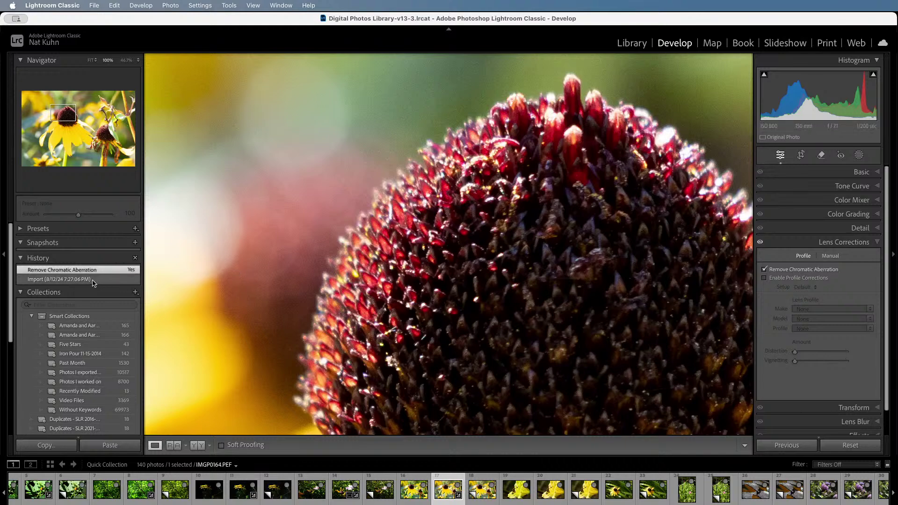
key("z")
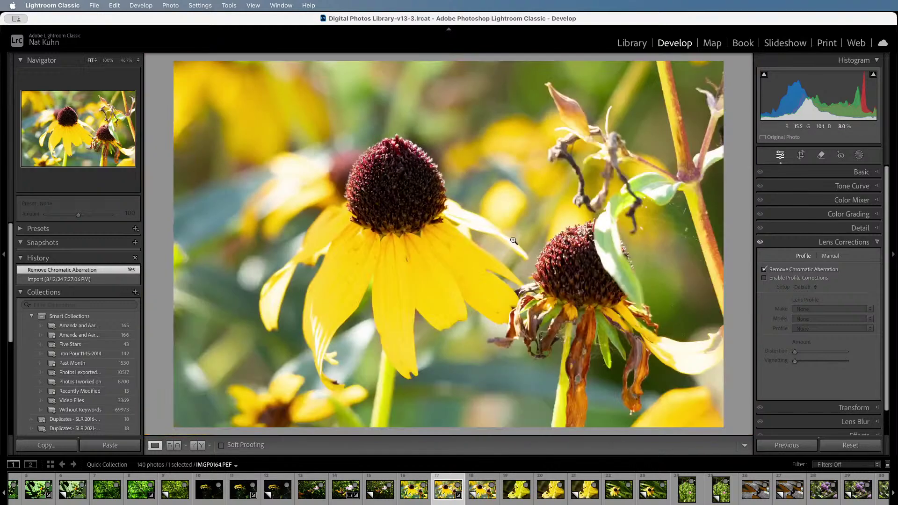
Try temperature 4,362 with tint -5 and Auto white balance, and return to the chromatic aberration removal history state.
left_click(854, 173)
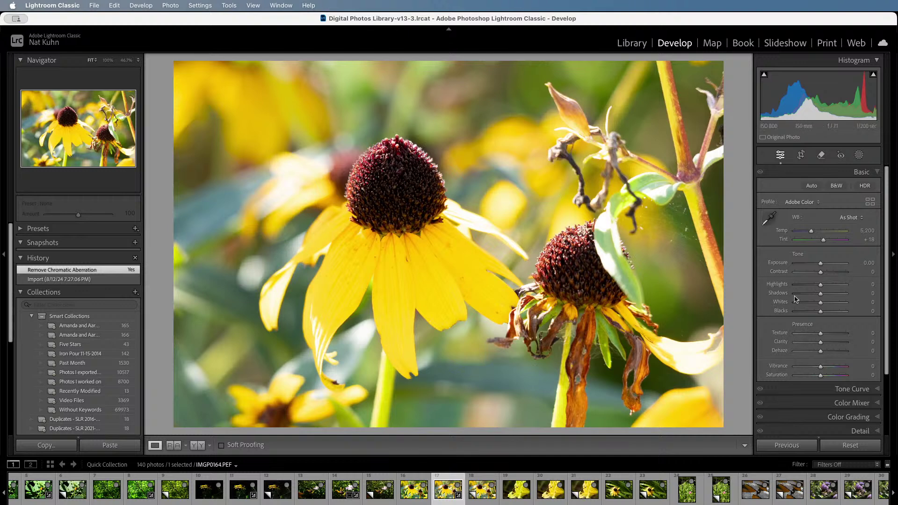
left_click_drag(812, 234, 819, 243)
left_click(849, 218)
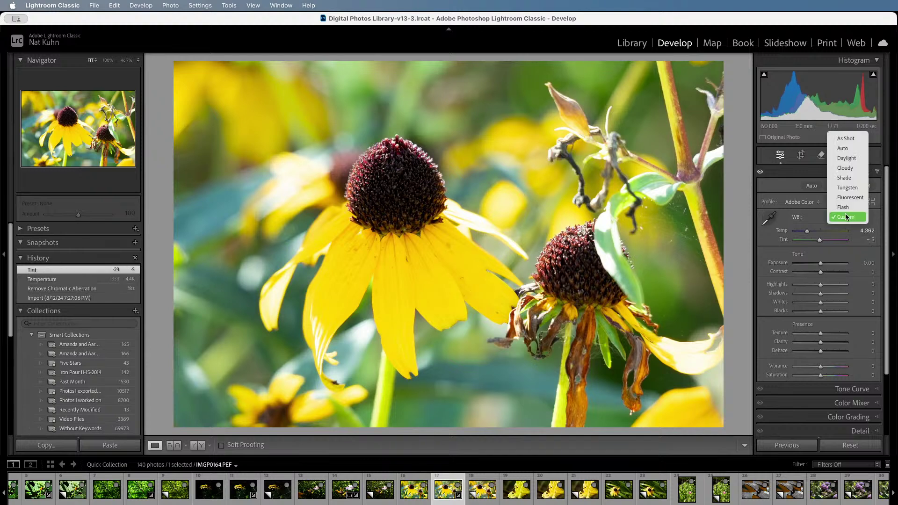
left_click(852, 148)
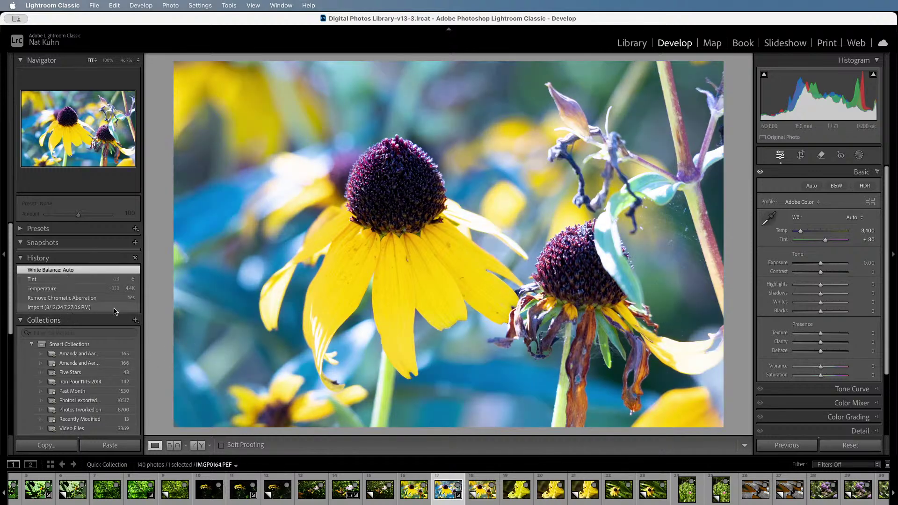
left_click(136, 307)
left_click(70, 298)
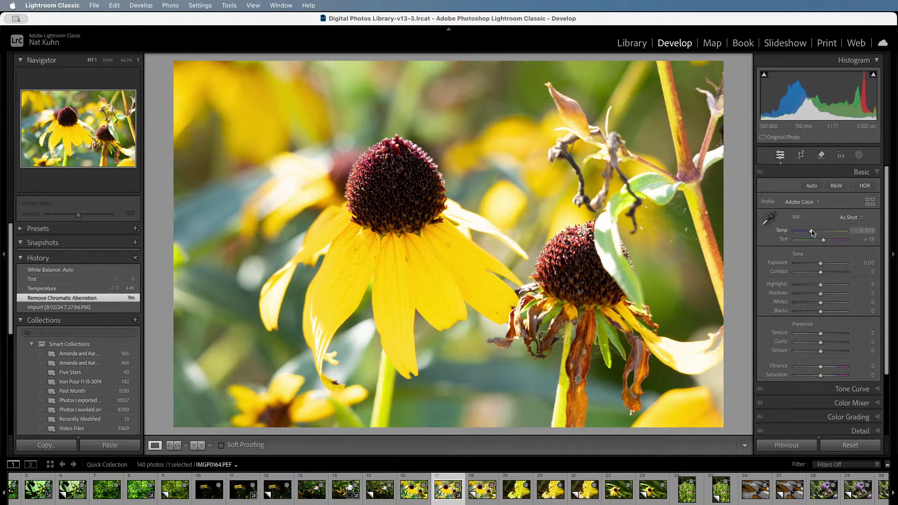
Try temperature 4,808 with tint -25, compare it with the original white balance, and revert to the chromatic aberration removal state.
mouse_move(812, 233)
left_mouse_down()
mouse_move(819, 242)
mouse_move(811, 234)
left_mouse_up()
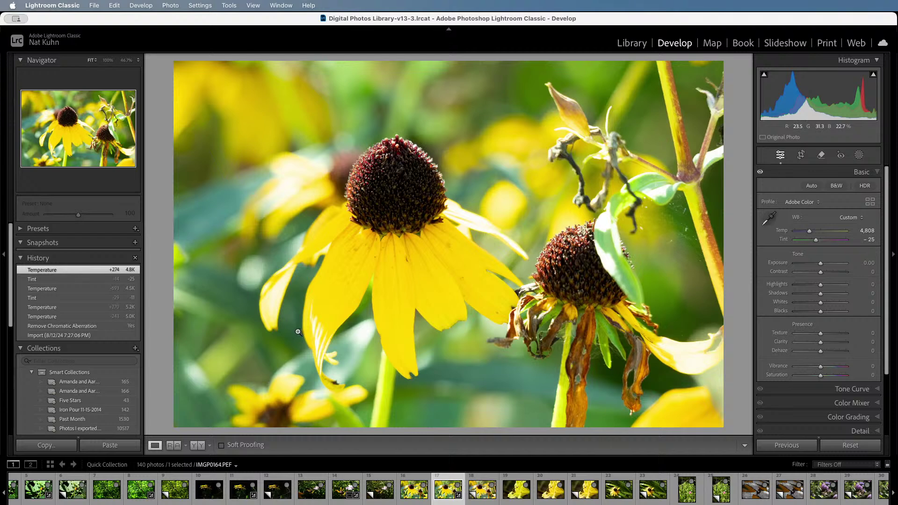
left_click(84, 327)
left_click(63, 271)
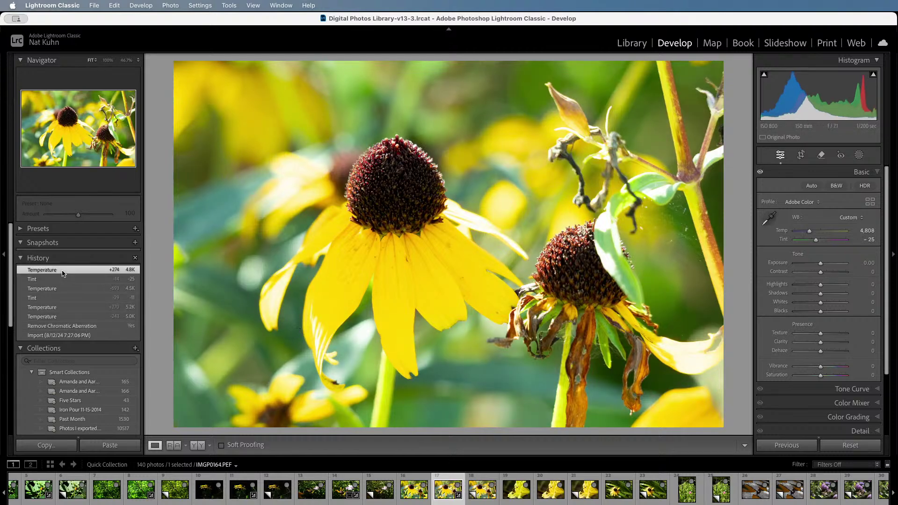
left_click(64, 328)
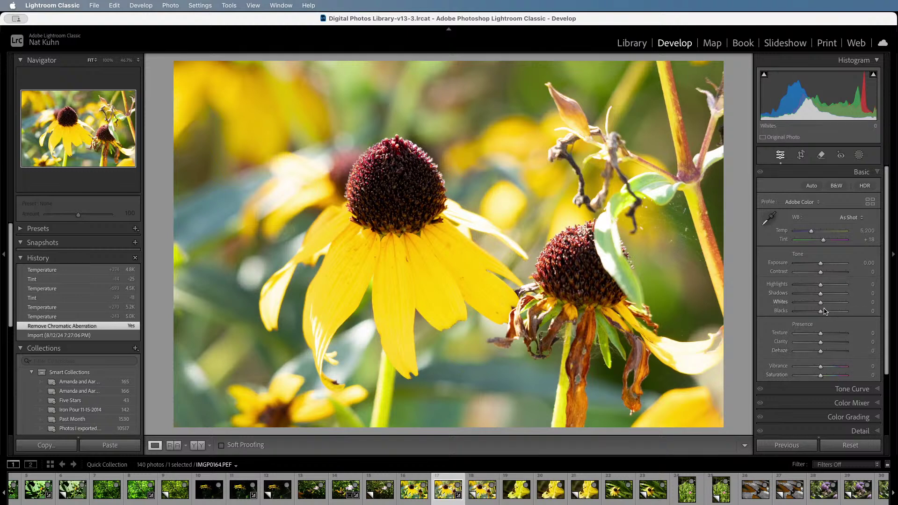
Set Blacks to -1 and Vibrance to +5 for IMGP0164.PEF.
left_click_drag(823, 312, 823, 312)
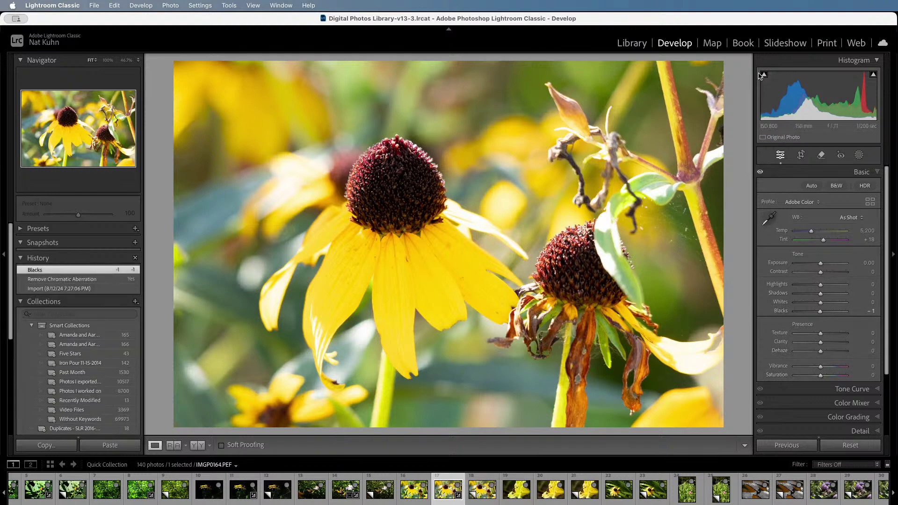
mouse_move(873, 75)
left_click_drag(823, 371, 823, 371)
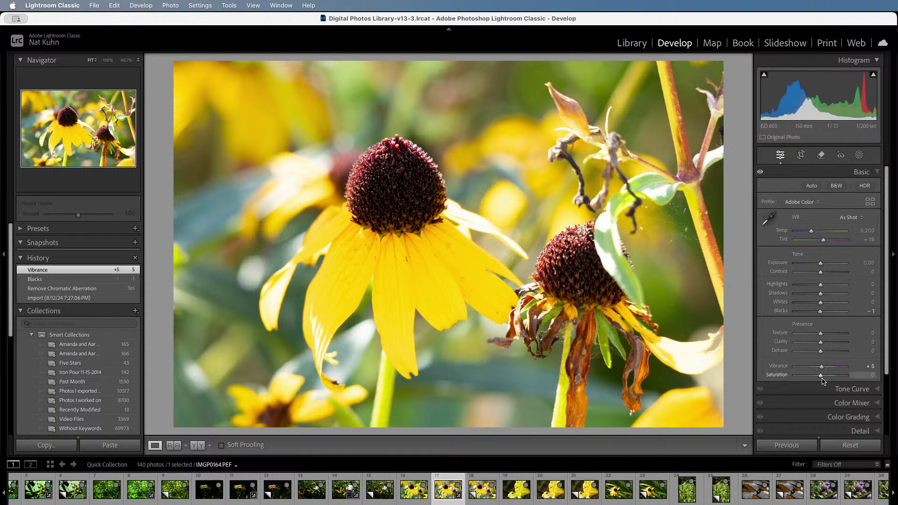
Shape the parametric tone curve with Darks -9, Shadows -5, Lights +9 and Highlights +3.
left_click(852, 390)
left_click_drag(796, 282, 783, 297)
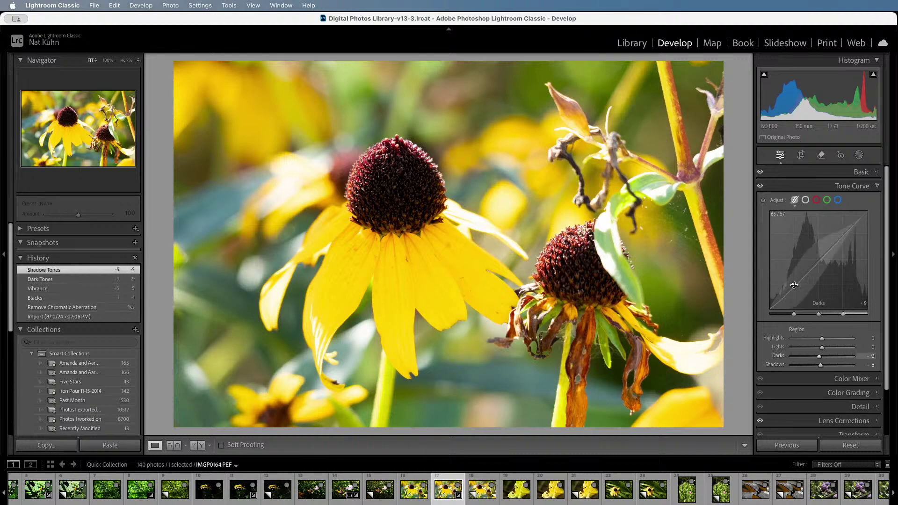
left_click_drag(848, 236, 853, 222)
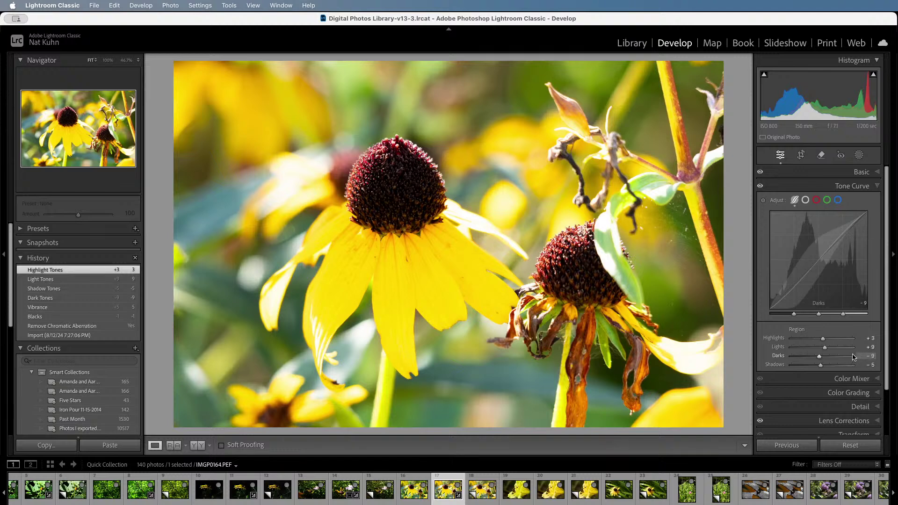
Color grade the midtones toward green with hue 87, saturation 72 and luminance +2.
left_click(863, 392)
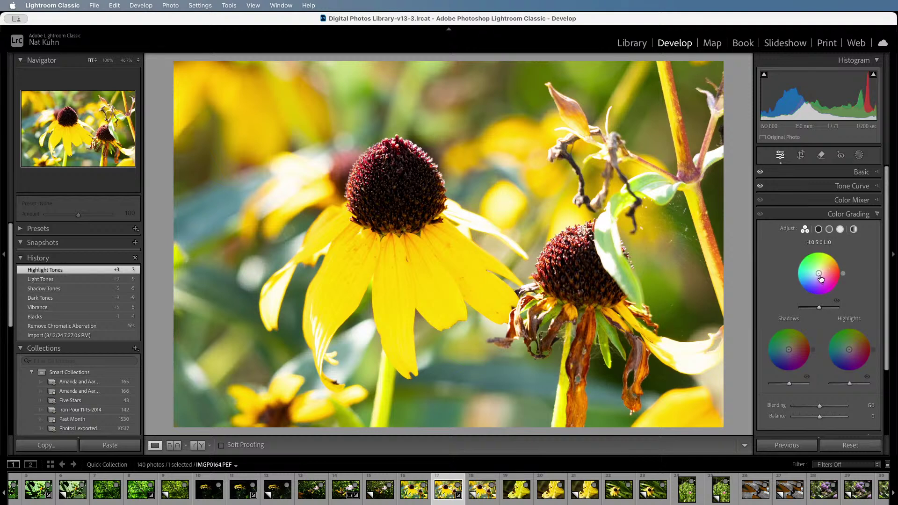
mouse_move(819, 274)
left_mouse_down()
mouse_move(826, 281)
mouse_move(832, 270)
mouse_move(829, 251)
mouse_move(819, 260)
left_mouse_up()
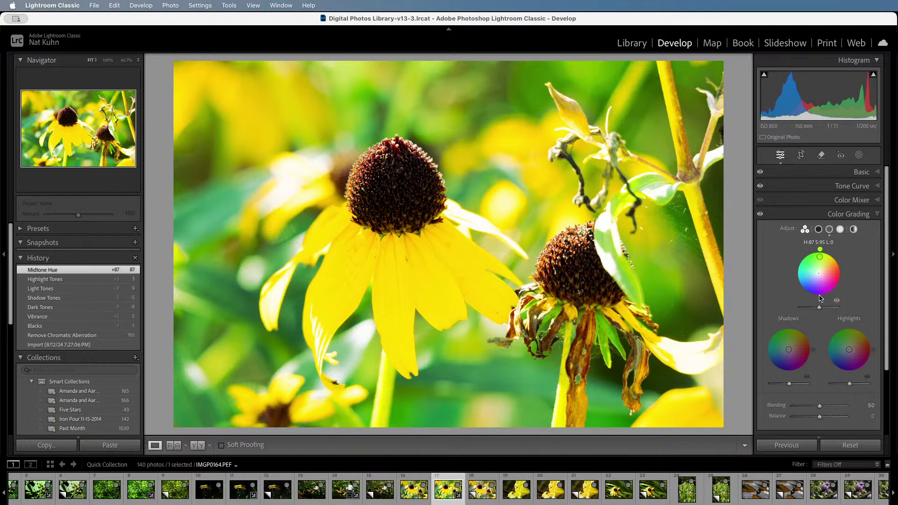
mouse_move(819, 307)
left_mouse_down()
mouse_move(806, 309)
mouse_move(829, 309)
mouse_move(822, 321)
left_mouse_up()
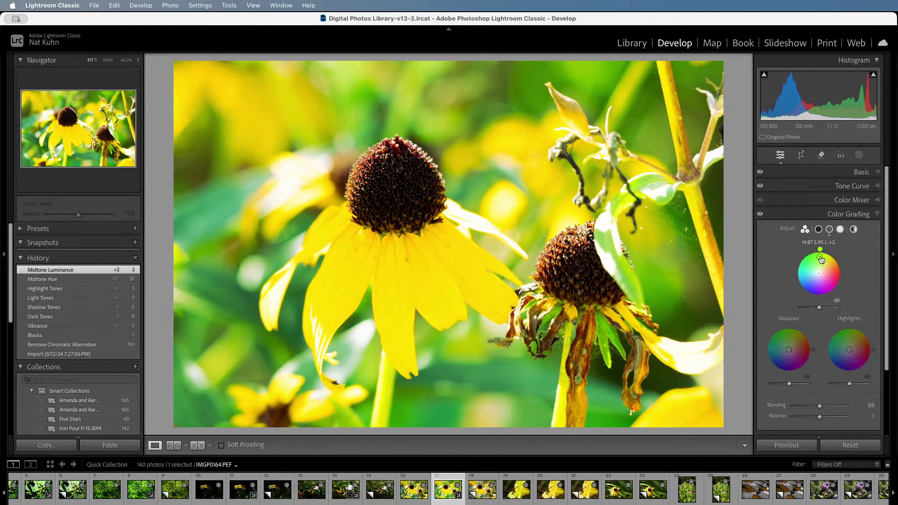
left_click_drag(820, 257, 820, 260)
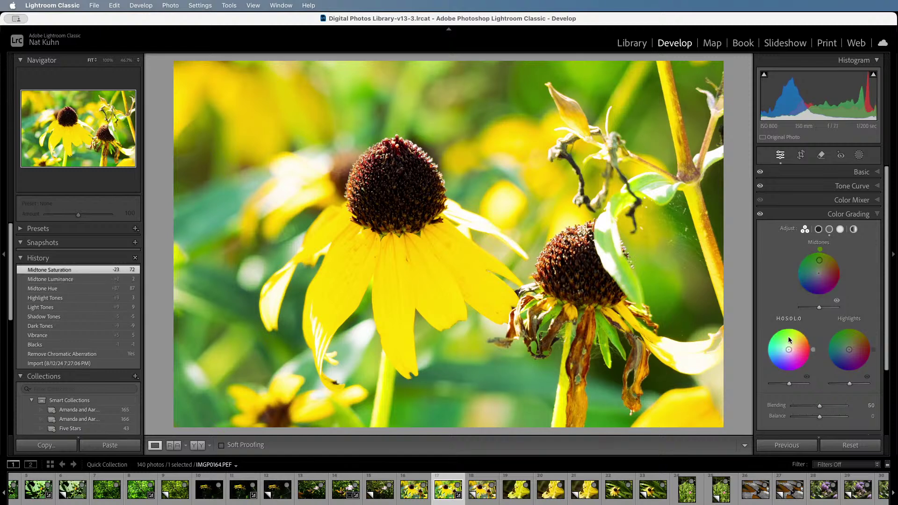
Color grade the shadows with hue 121, saturation 3 and luminance +9, after trying a saturated blue tint.
mouse_move(789, 352)
left_mouse_down()
mouse_move(777, 345)
mouse_move(790, 345)
mouse_move(779, 364)
left_mouse_up()
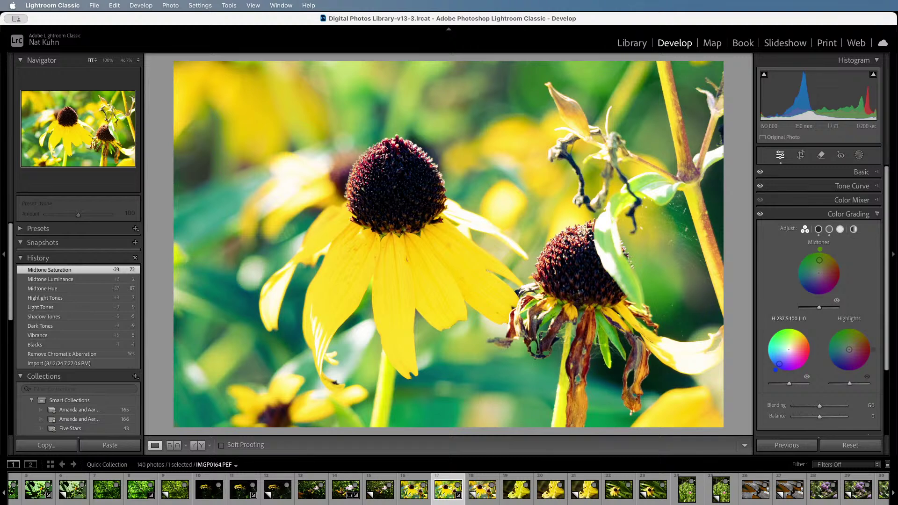
left_click_drag(777, 371, 788, 349)
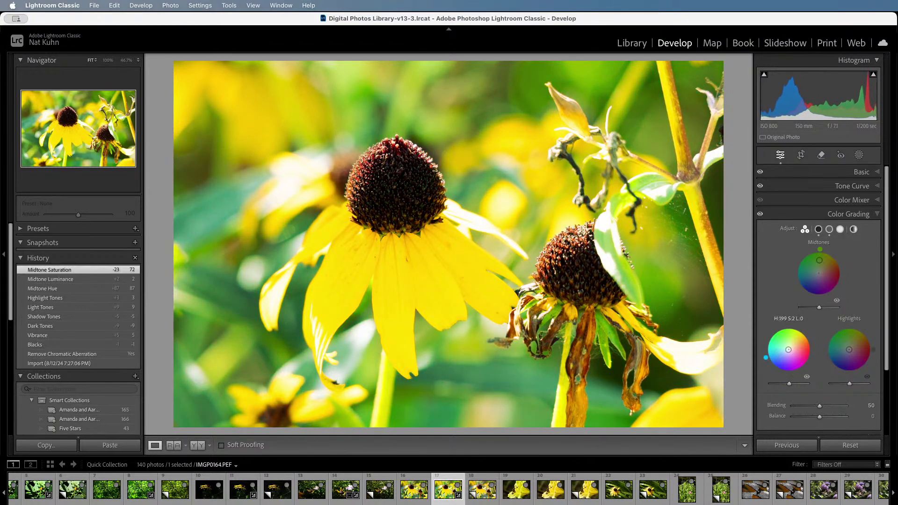
left_click_drag(789, 383, 790, 384)
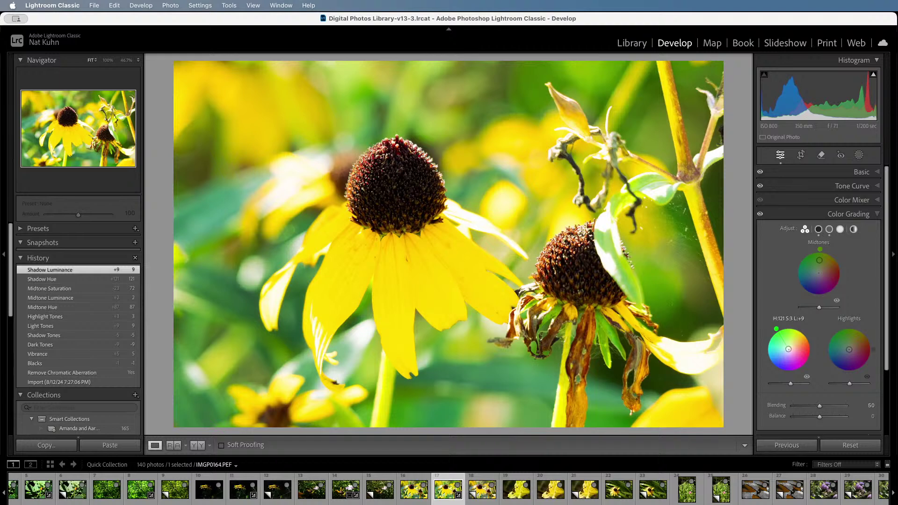
Color grade IMGP0164.PEF's shadows toward blue with hue 221 and saturation 37, and its highlights toward yellow with hue 57.
mouse_move(788, 349)
left_mouse_down()
mouse_move(779, 355)
mouse_move(789, 344)
left_mouse_up()
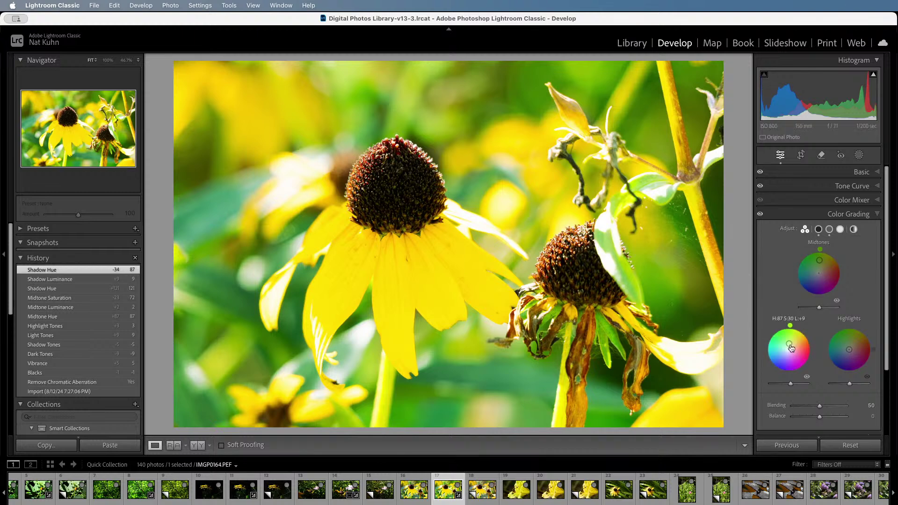
left_click_drag(789, 344, 783, 354)
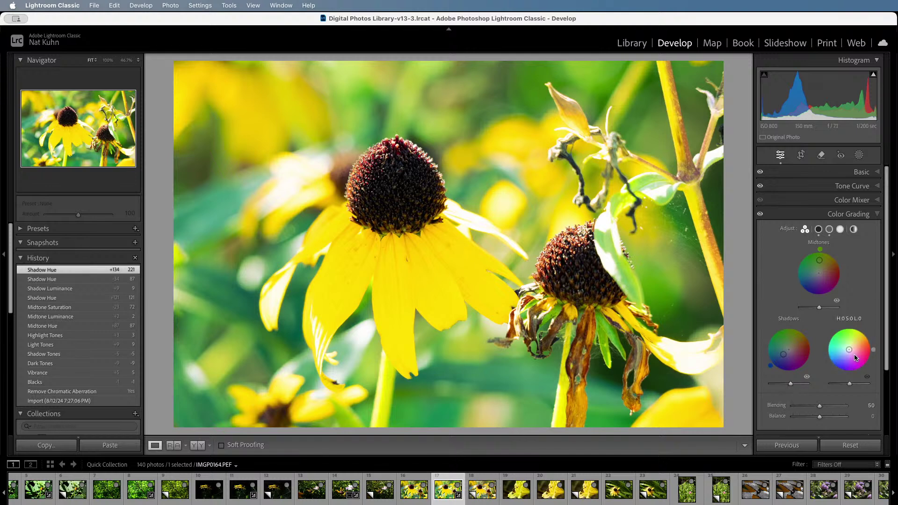
mouse_move(851, 352)
left_mouse_down()
mouse_move(854, 327)
mouse_move(852, 344)
left_mouse_up()
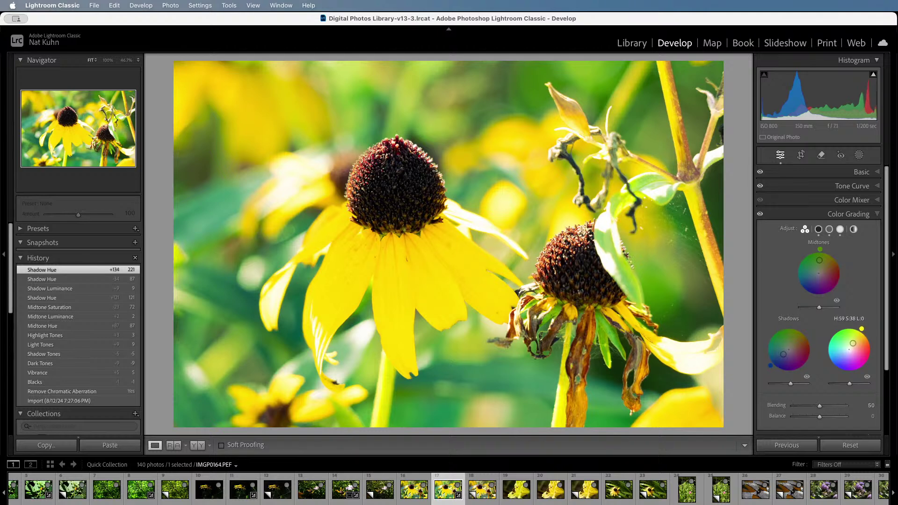
left_click_drag(853, 343, 849, 341)
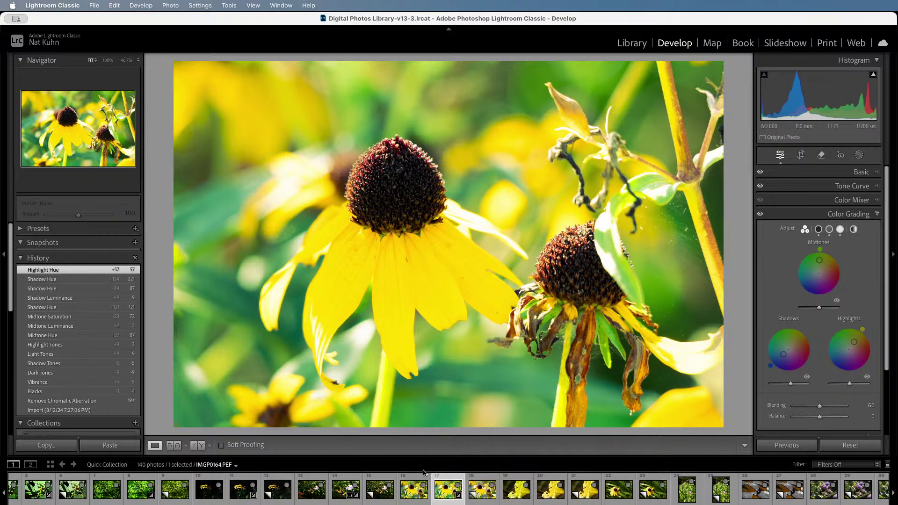
Compare the edited IMGP0164.PEF with its in-camera JPEG and its unedited raw copy.
left_click(411, 491)
left_click(443, 495)
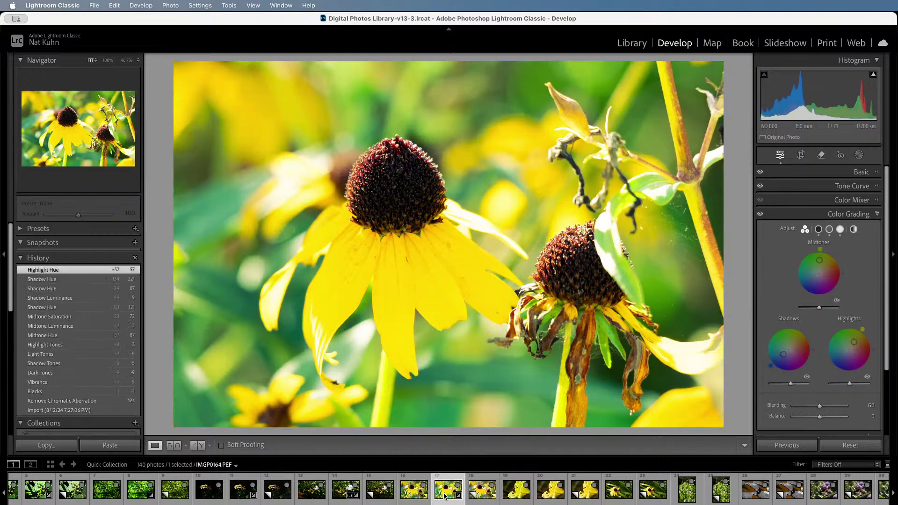
key("super+apostrophe")
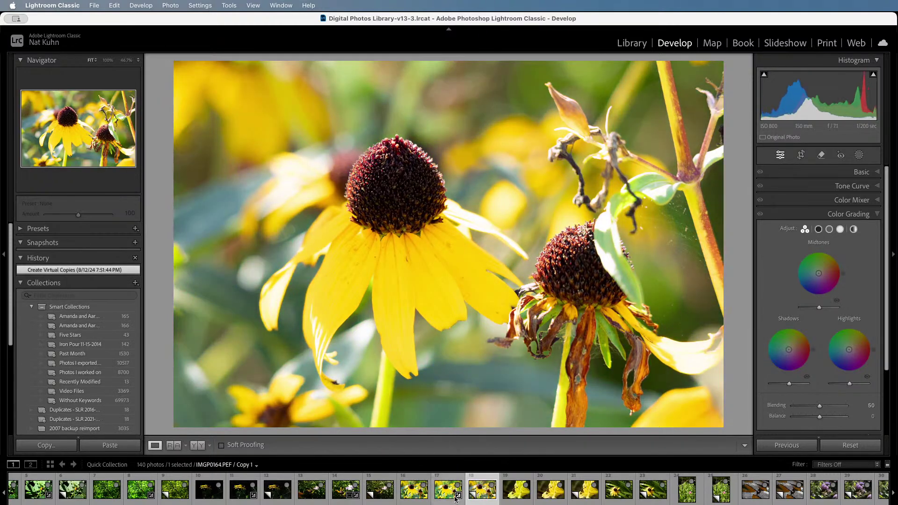
left_click(443, 496)
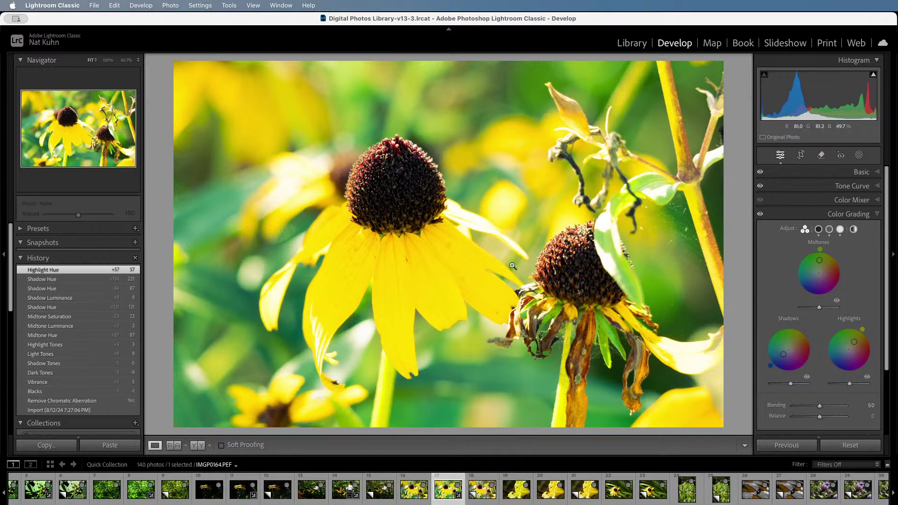
Set the white balance of IMGP0164.PEF to temperature 5,382 and tint -7, and compare the result with the in-camera JPEG.
left_click(875, 173)
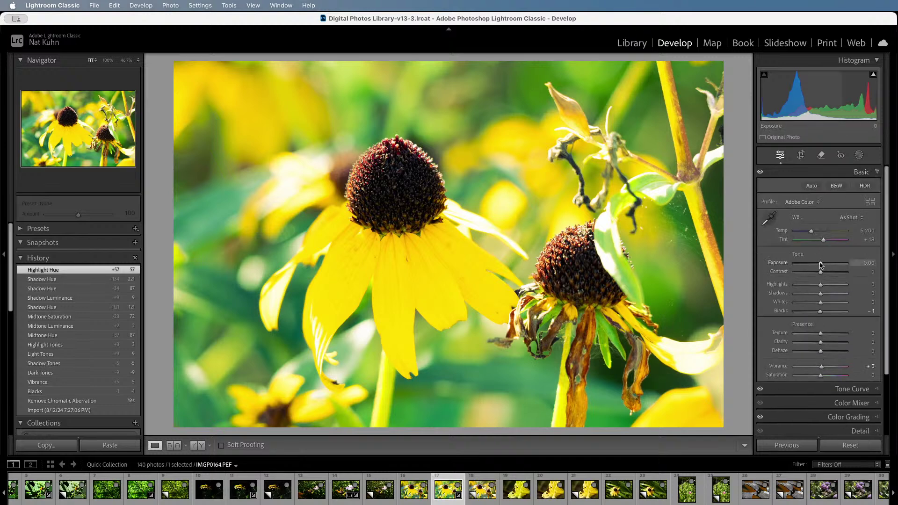
left_click_drag(820, 266, 822, 286)
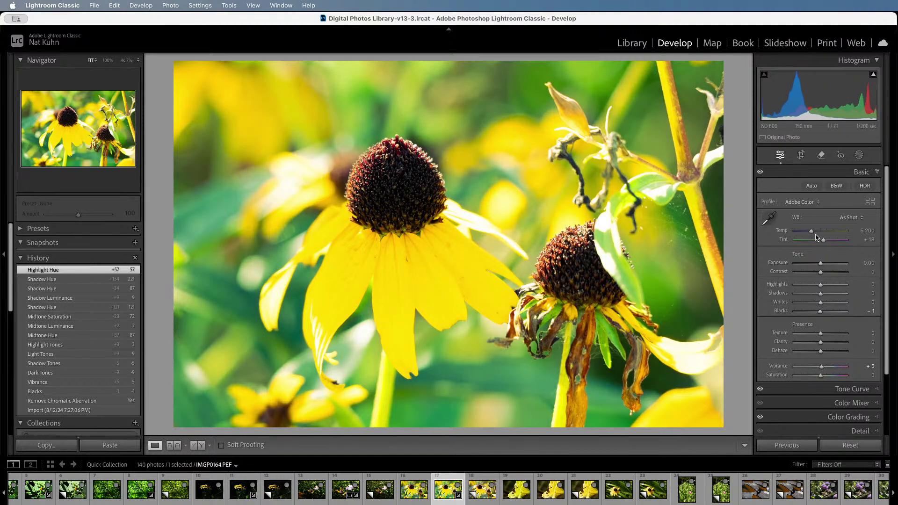
mouse_move(816, 238)
left_mouse_down()
mouse_move(821, 243)
mouse_move(813, 231)
left_mouse_up()
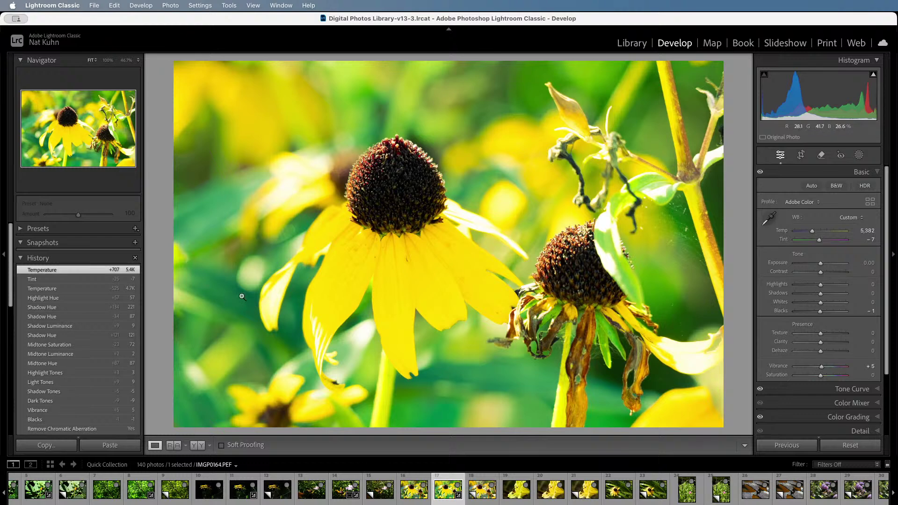
left_click(407, 492)
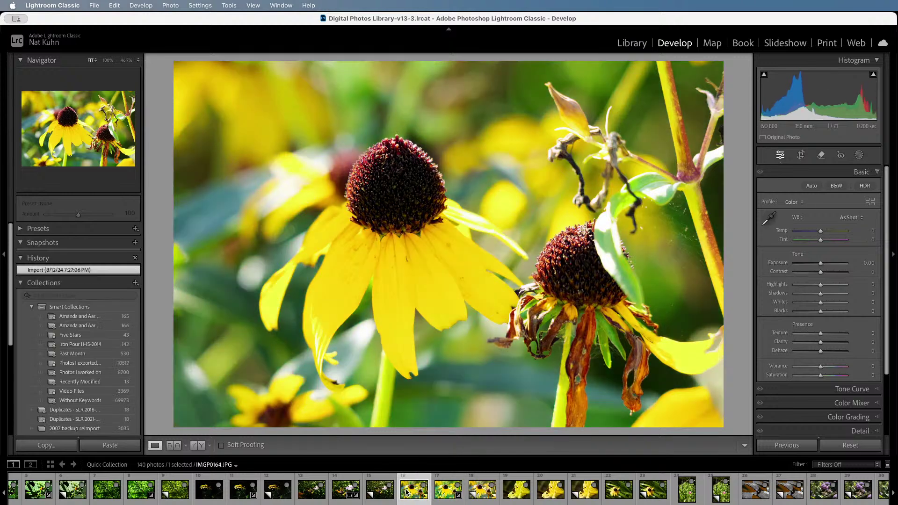
left_click(450, 495)
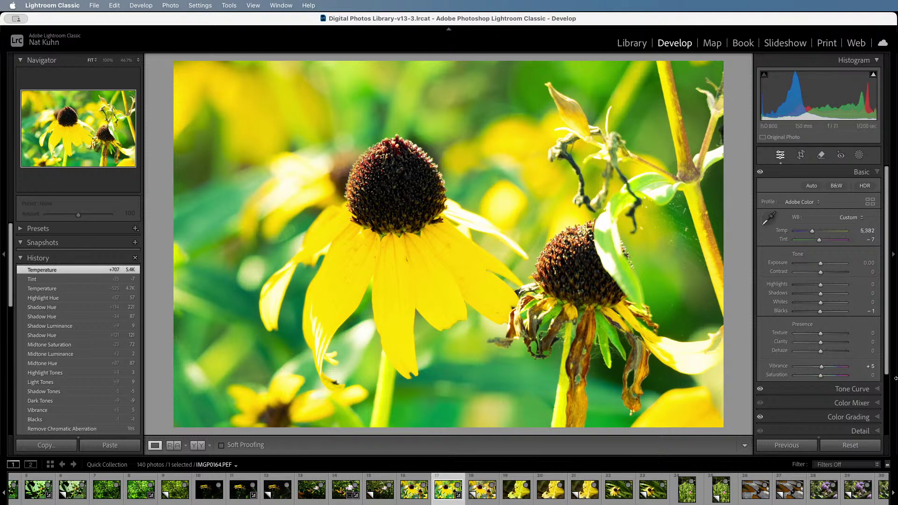
Set the red luminance to +6 and the red saturation to +7 in the Color Mixer for IMGP0164.PEF.
left_click(855, 405)
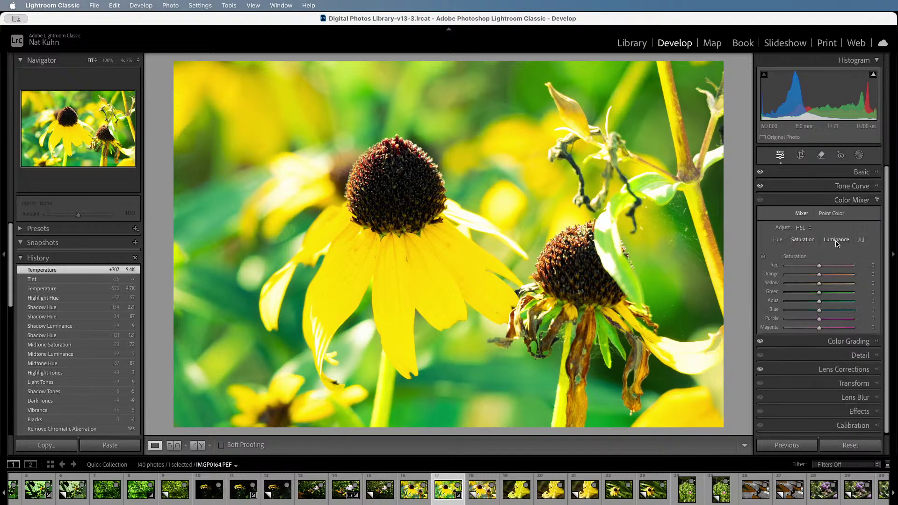
mouse_move(820, 270)
left_mouse_down()
mouse_move(845, 269)
mouse_move(822, 271)
left_mouse_up()
left_click(803, 239)
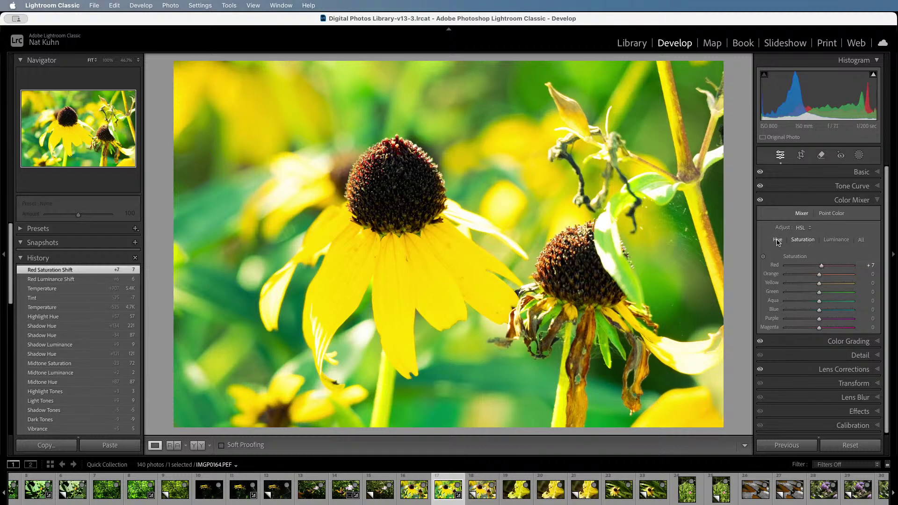
Reduce the green midtone tint to near neutral at hue 77, raise shadow saturation to 55, and compare with the in-camera JPEG.
left_click(855, 341)
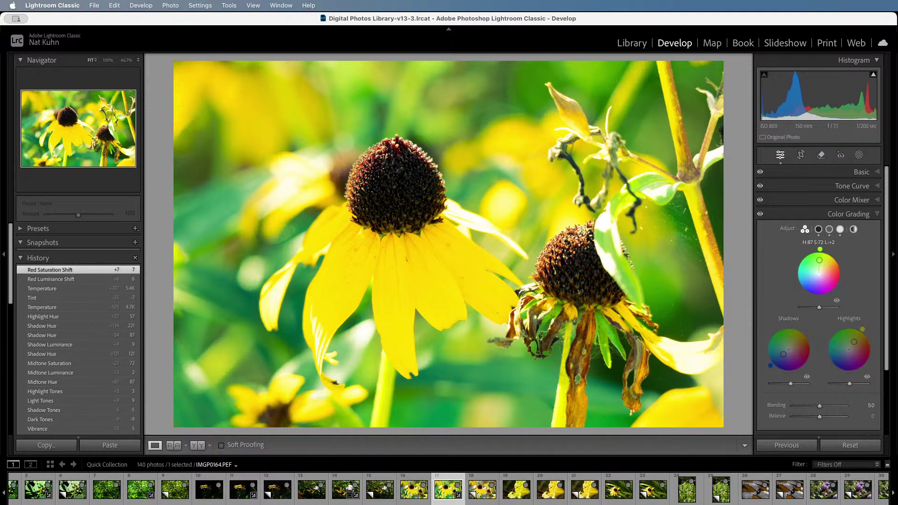
mouse_move(819, 261)
left_mouse_down()
mouse_move(838, 257)
mouse_move(819, 261)
mouse_move(819, 272)
left_mouse_up()
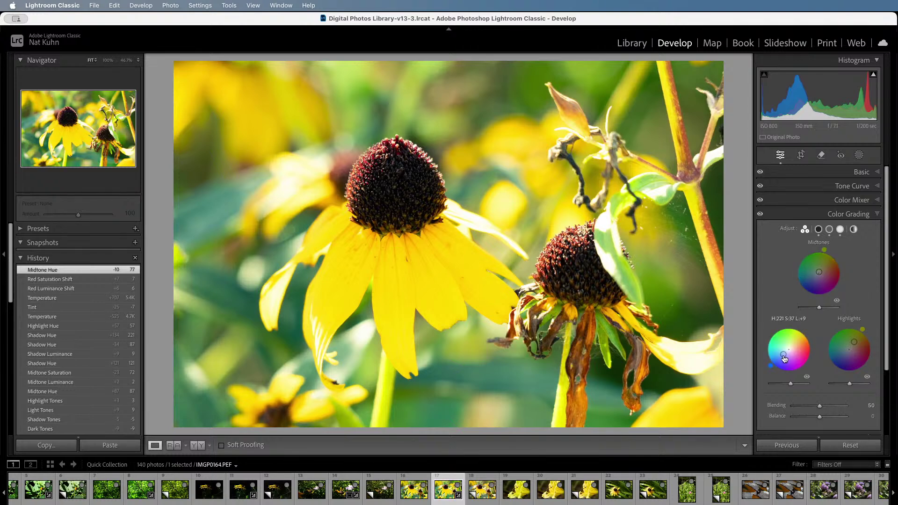
left_click_drag(786, 352, 780, 357)
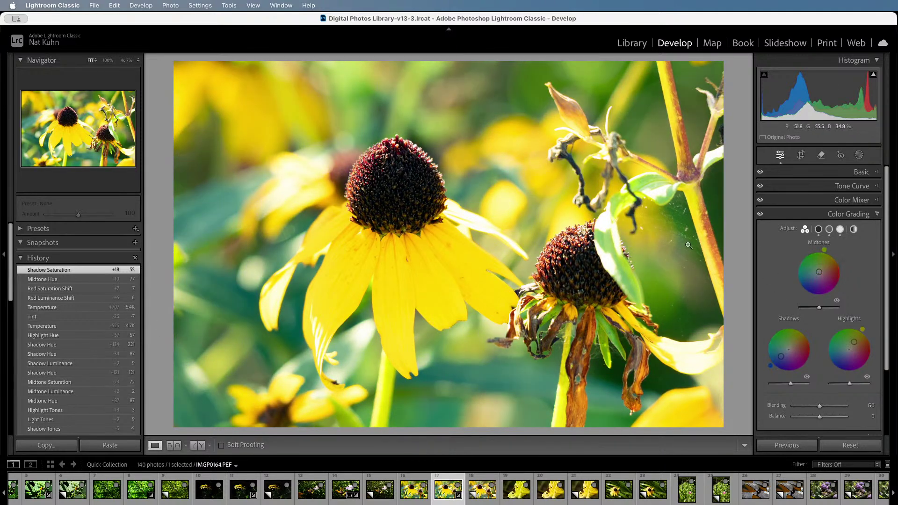
left_click(408, 497)
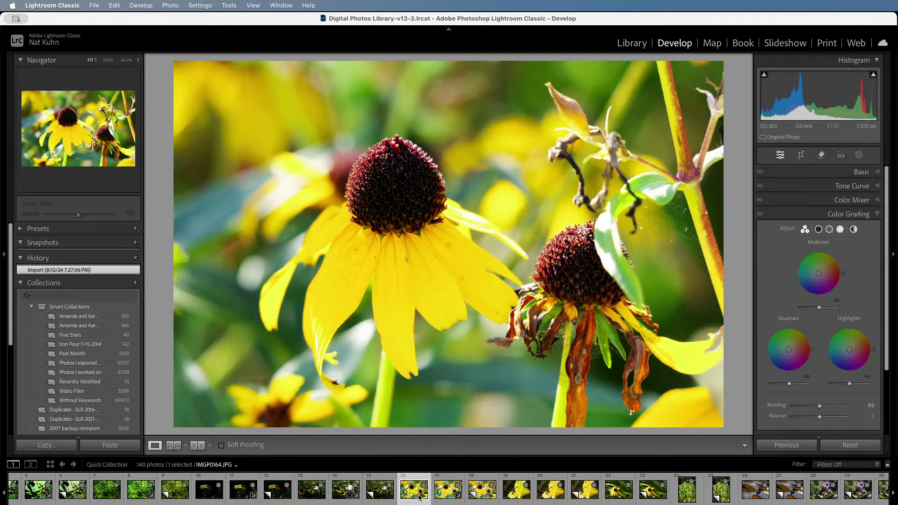
left_click(448, 495)
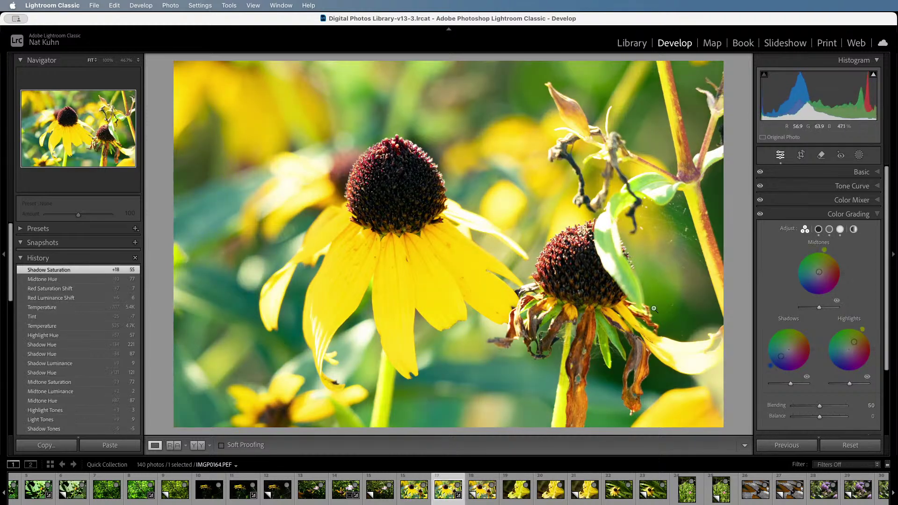
Deepen the parametric tone curve of IMGP0164.PEF with Darks -17 and Shadows -12.
left_click(861, 172)
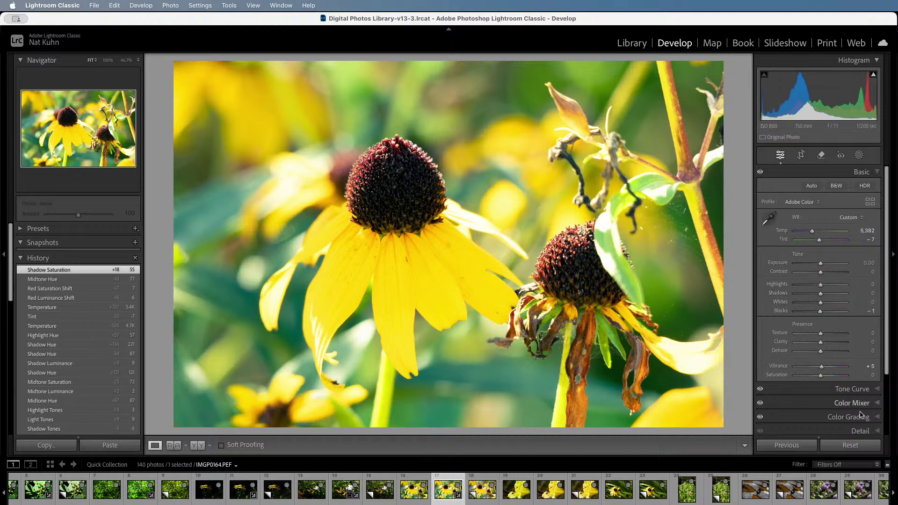
left_click(852, 389)
mouse_move(800, 294)
left_mouse_down()
mouse_move(784, 298)
mouse_move(801, 284)
left_mouse_up()
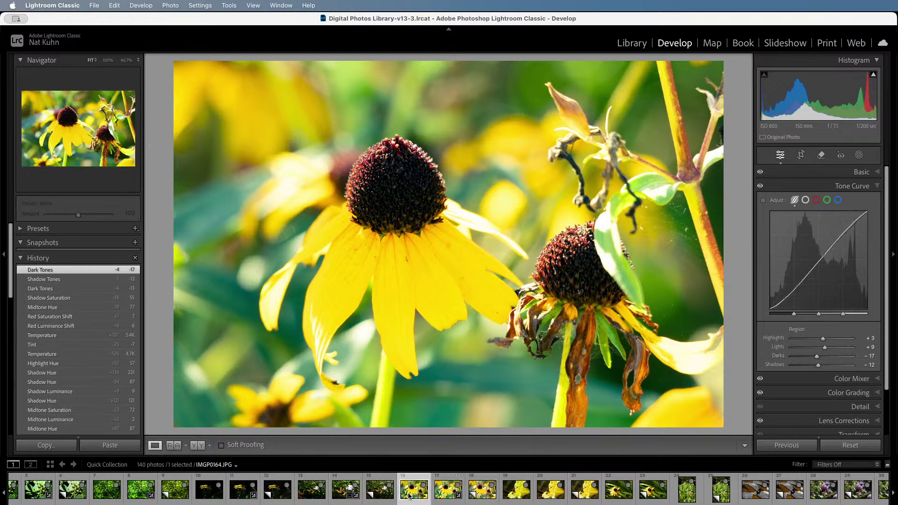
Compare the edited IMGP0164.PEF repeatedly with the in-camera JPEG, checking the unedited raw copy as well.
left_click(414, 489)
left_click(437, 491)
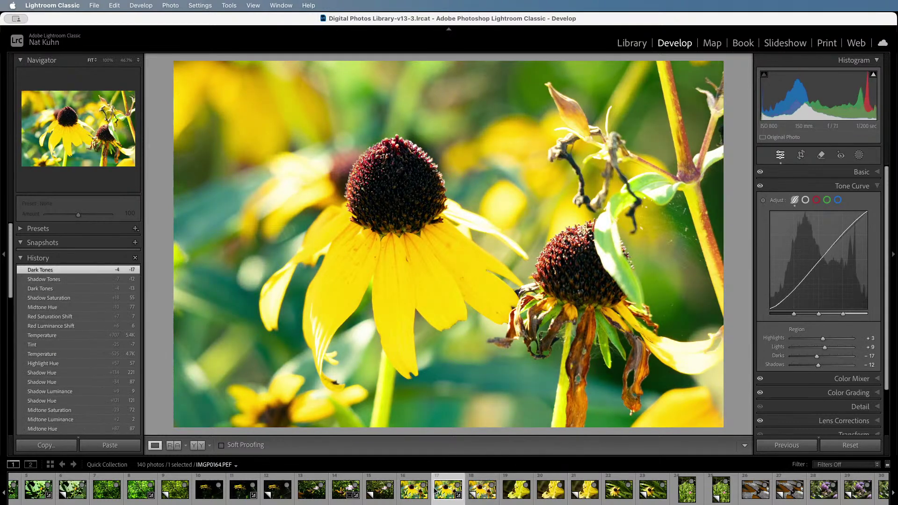
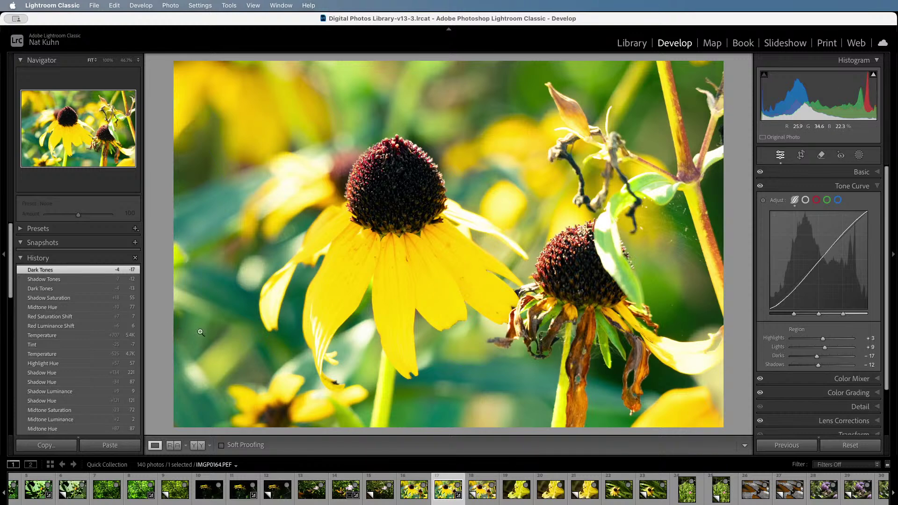
left_click(414, 497)
left_click(482, 492)
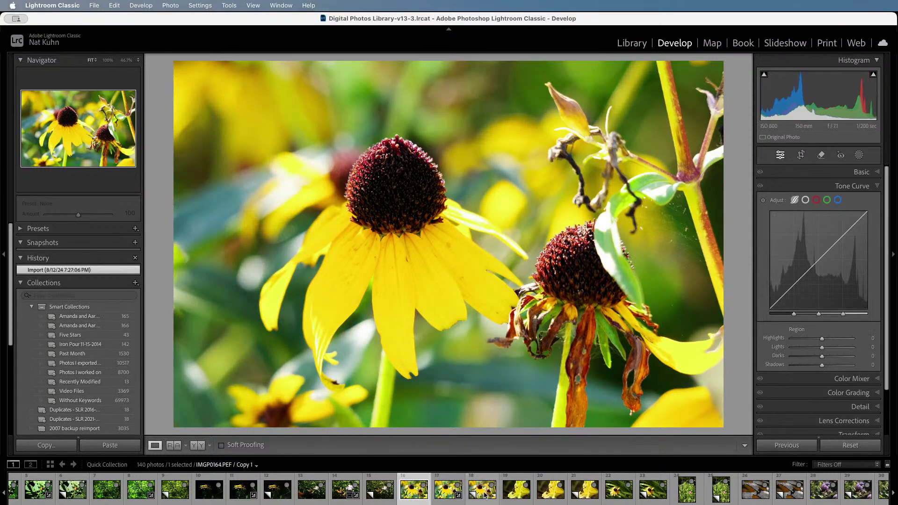
left_click(448, 492)
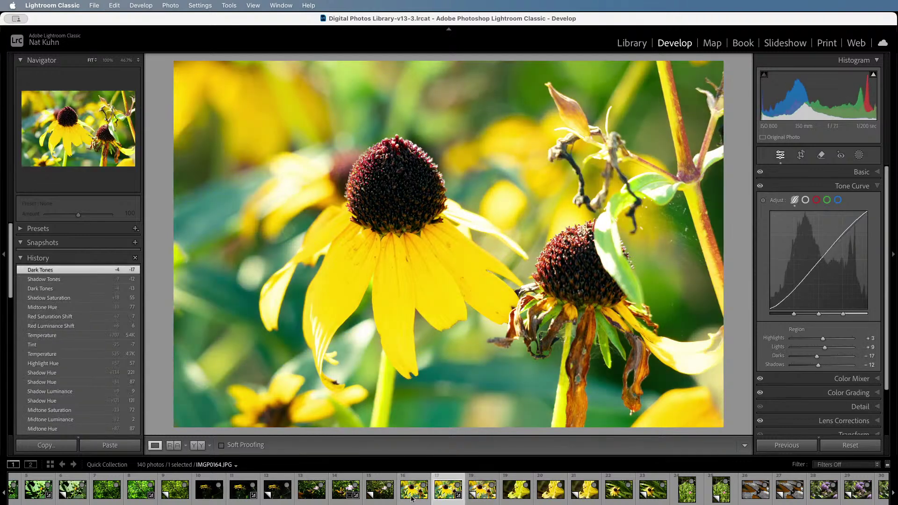
left_click(411, 495)
left_click(439, 494)
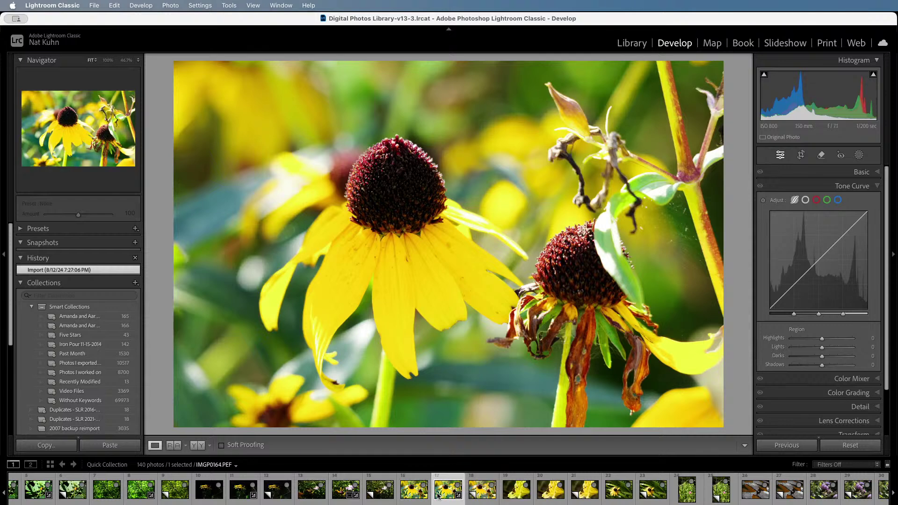
left_click(412, 499)
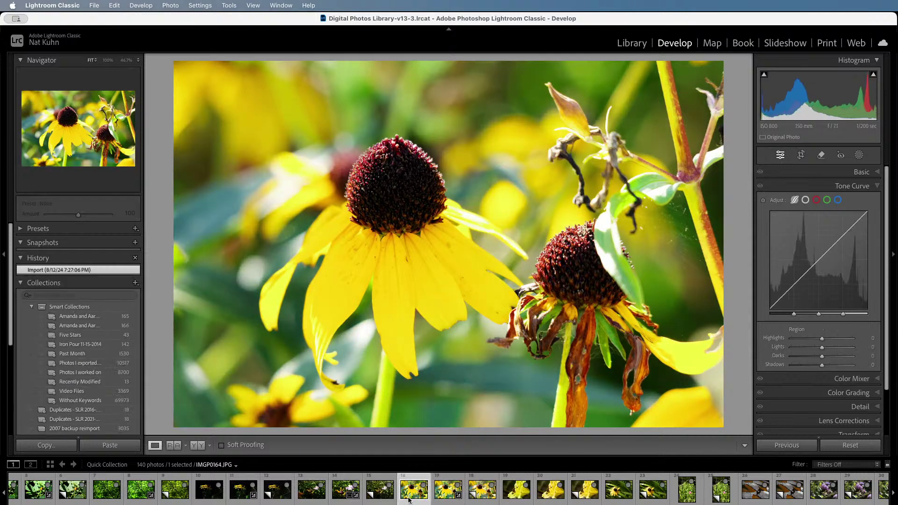
left_click(440, 495)
Set Texture to +21, Clarity to +14 and Contrast to +13 for IMGP0164.PEF.
left_click(861, 172)
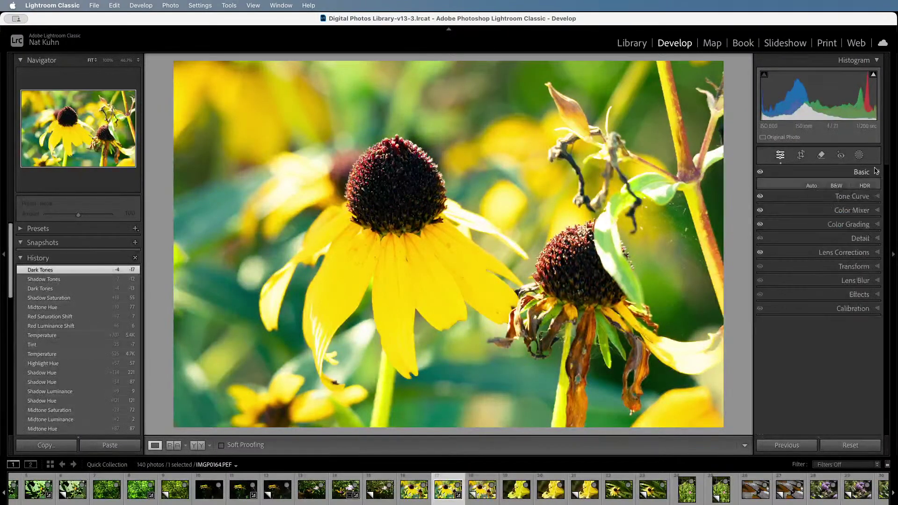
mouse_move(820, 345)
left_mouse_down()
mouse_move(829, 347)
mouse_move(821, 347)
mouse_move(830, 335)
mouse_move(849, 338)
mouse_move(795, 340)
mouse_move(830, 344)
left_mouse_up()
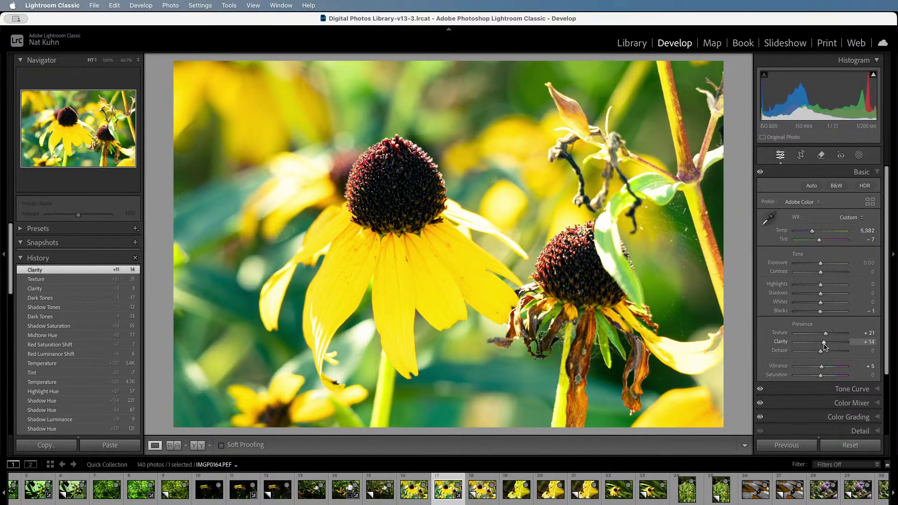
left_click_drag(821, 275, 826, 277)
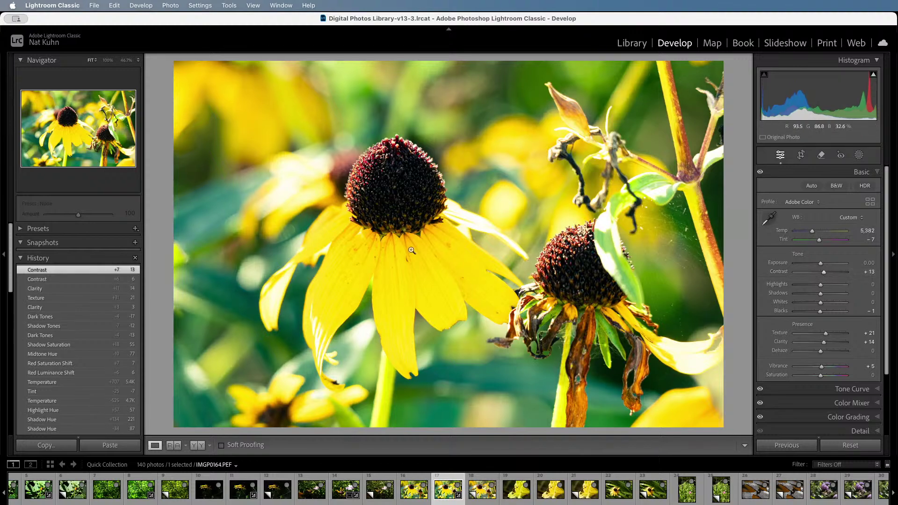
left_click_drag(412, 250, 408, 335)
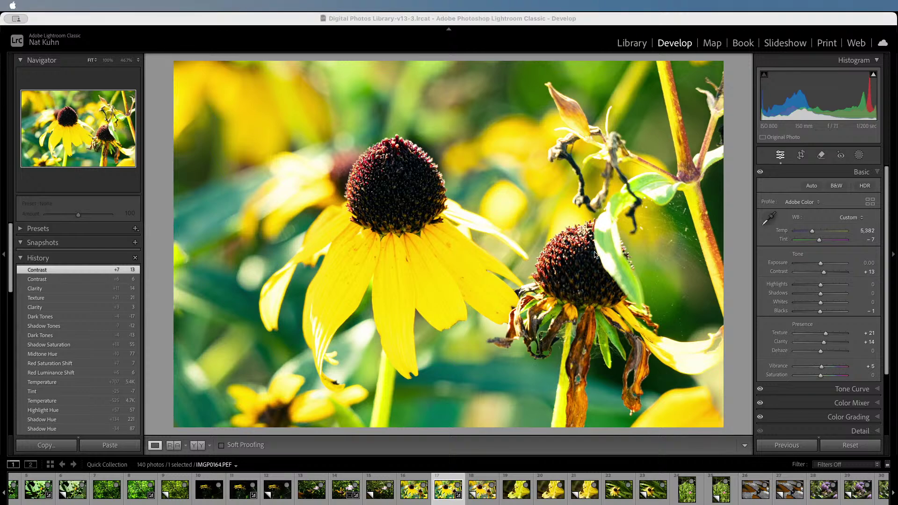
left_click(525, 24)
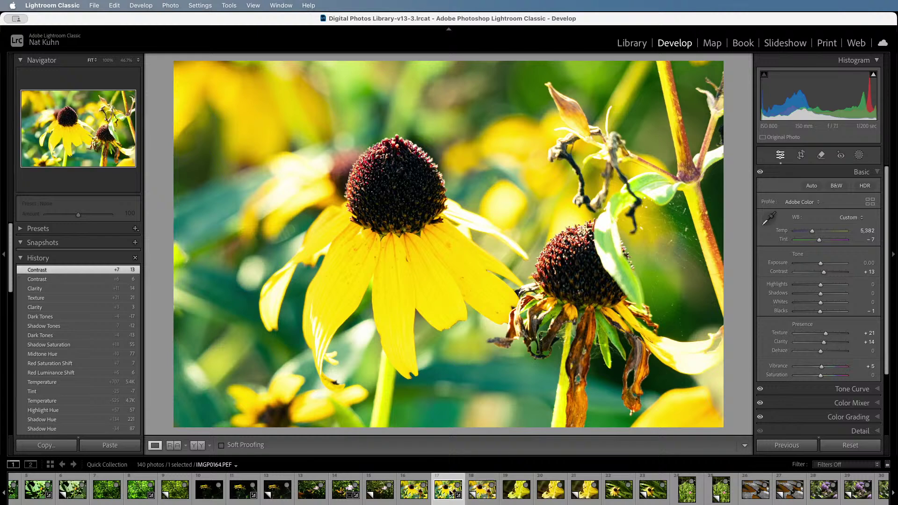
Try a strong tone curve with Lights +60, Highlights -38 and Darks -42 on the unedited IMGP0164 copy, and restore its original state.
left_click(482, 490)
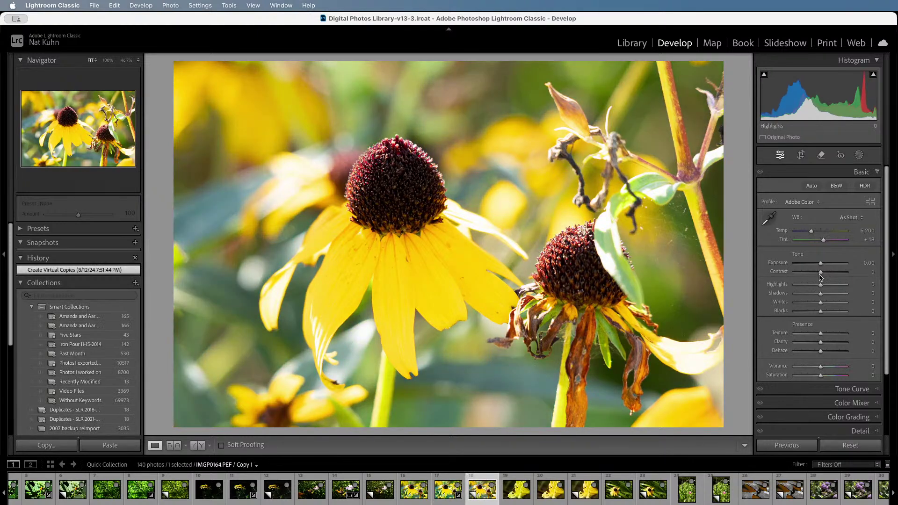
left_click(860, 390)
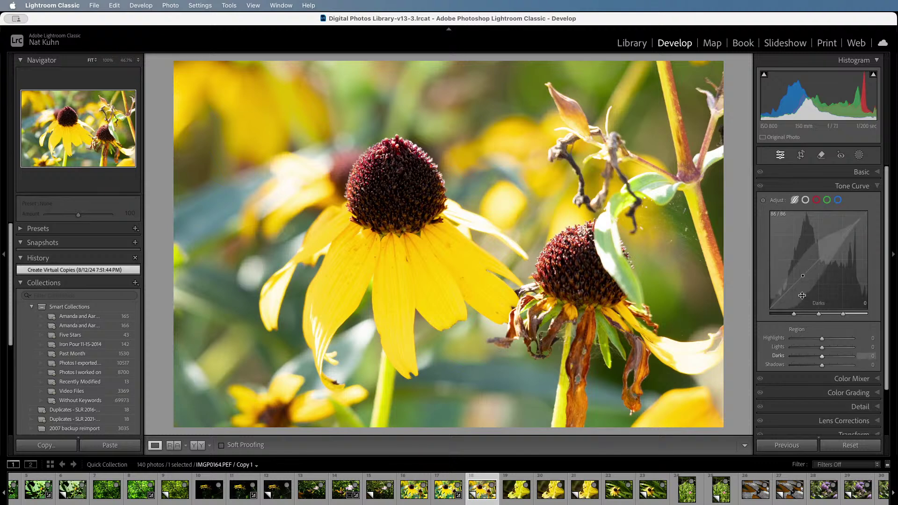
left_click_drag(797, 282, 804, 294)
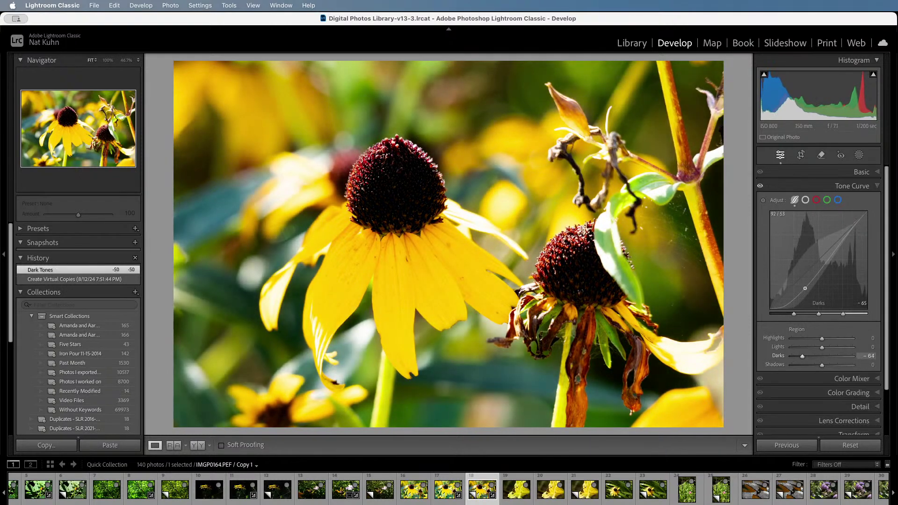
left_click_drag(833, 265, 832, 238)
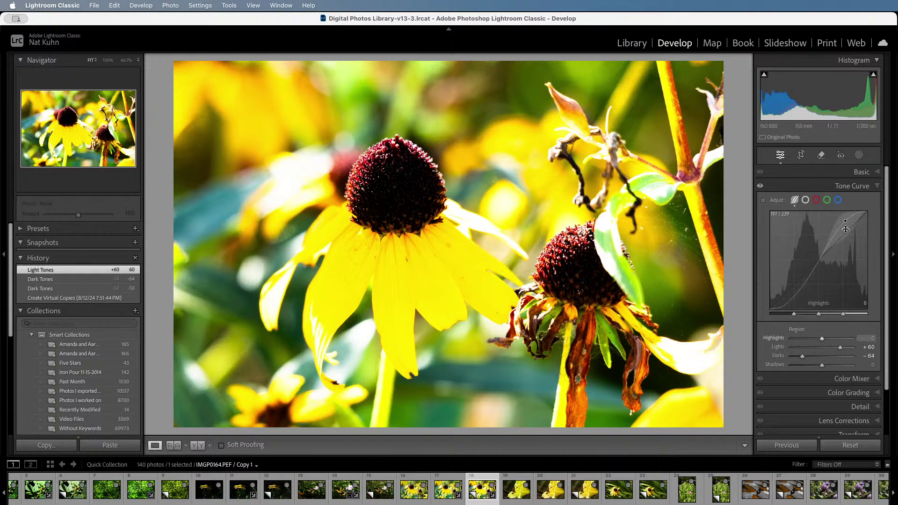
left_click_drag(844, 220, 843, 227)
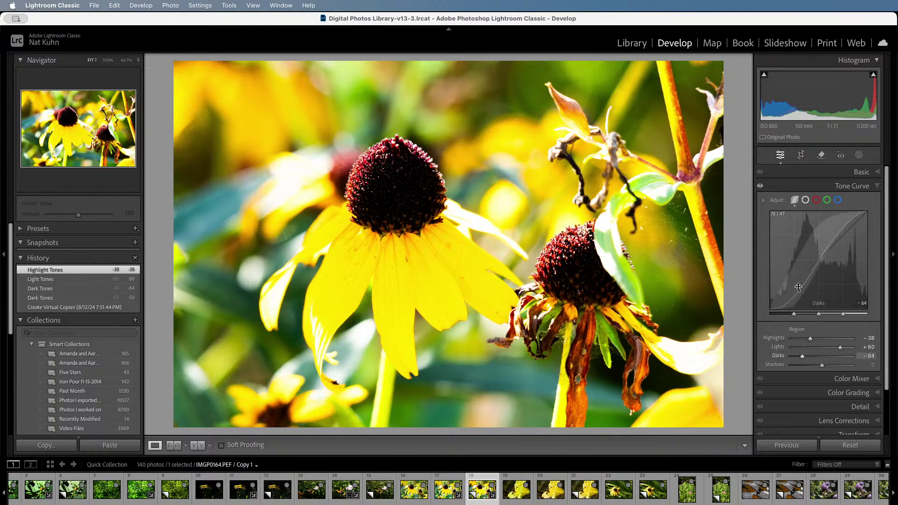
left_click_drag(799, 290, 799, 285)
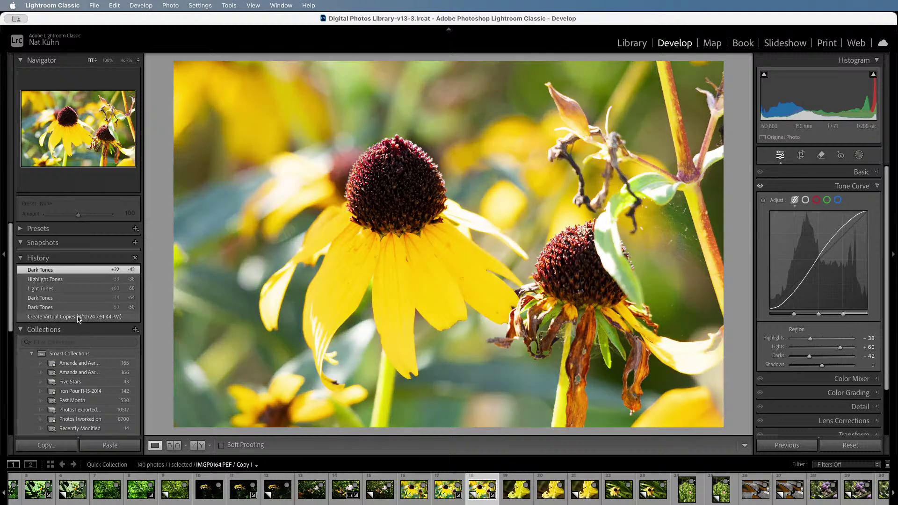
left_click(78, 317)
Move on to IMGP0171.JPG, the photo of the skipper on a yellow flower.
key("Right")
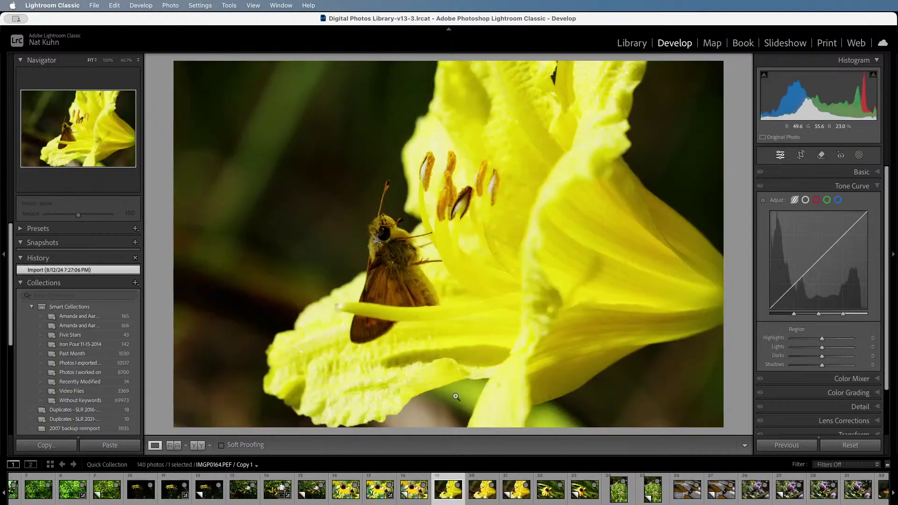
key("Right")
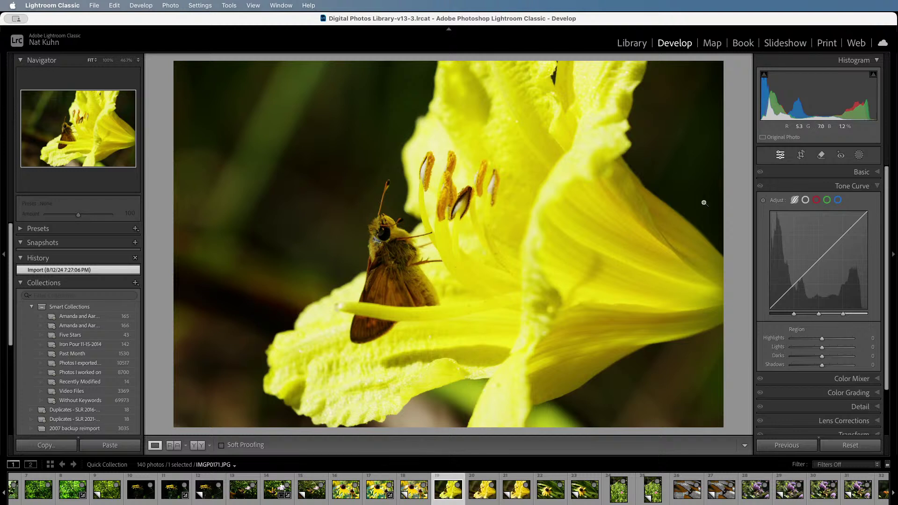
Set the white balance of the raw photo IMGP0171.PEF to Temp 4,661 and Tint +28.
left_click(875, 171)
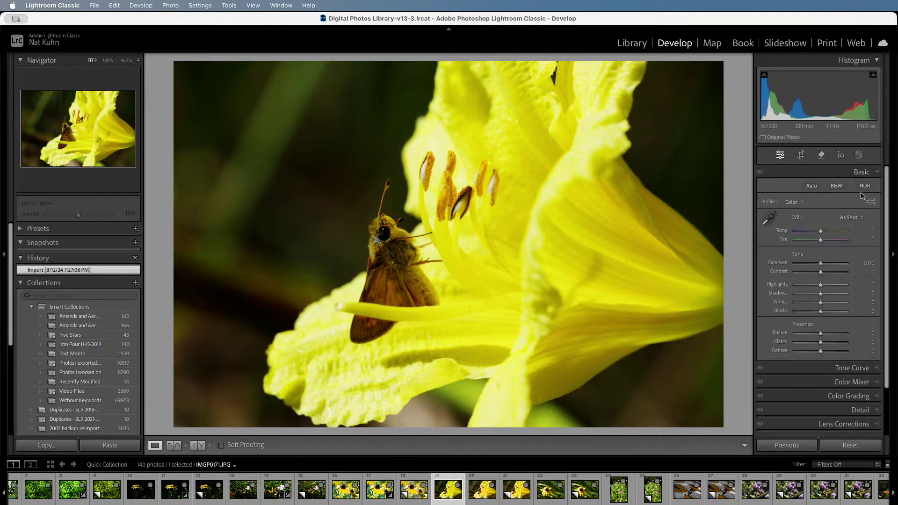
key("Right")
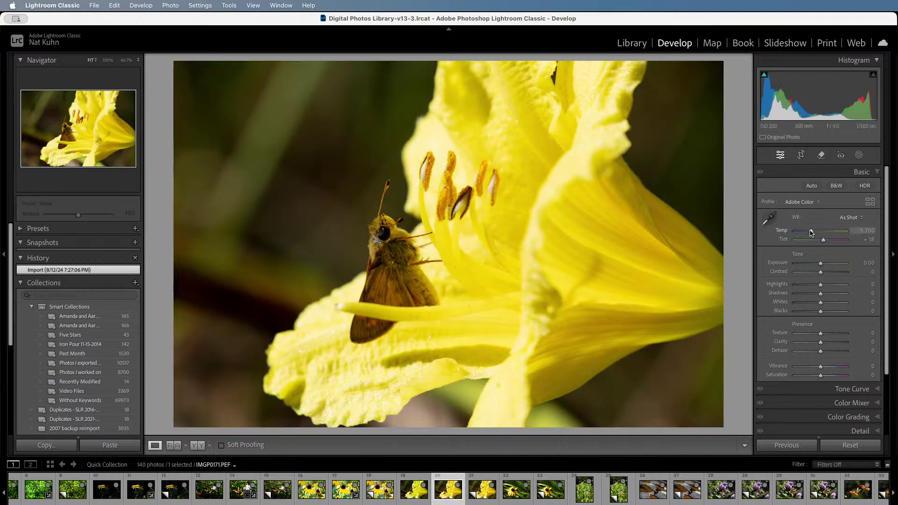
key("Left")
key("Right")
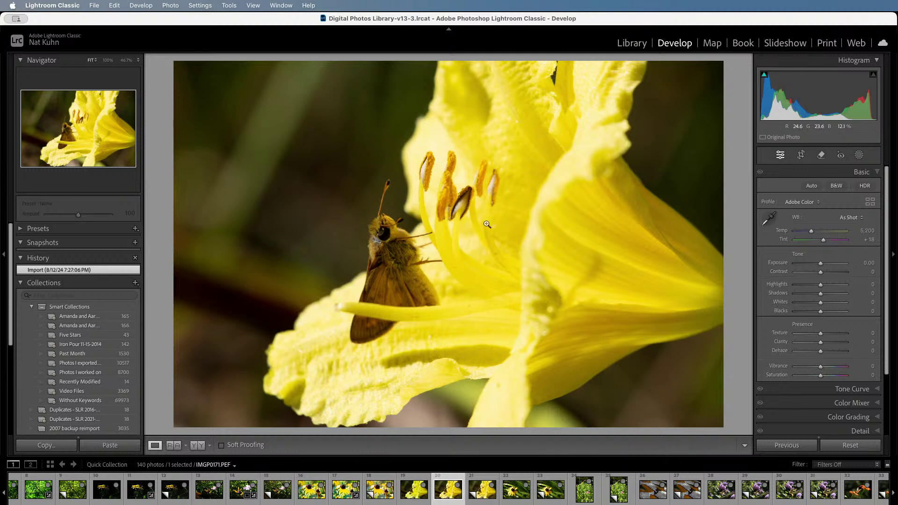
left_click_drag(811, 231, 827, 242)
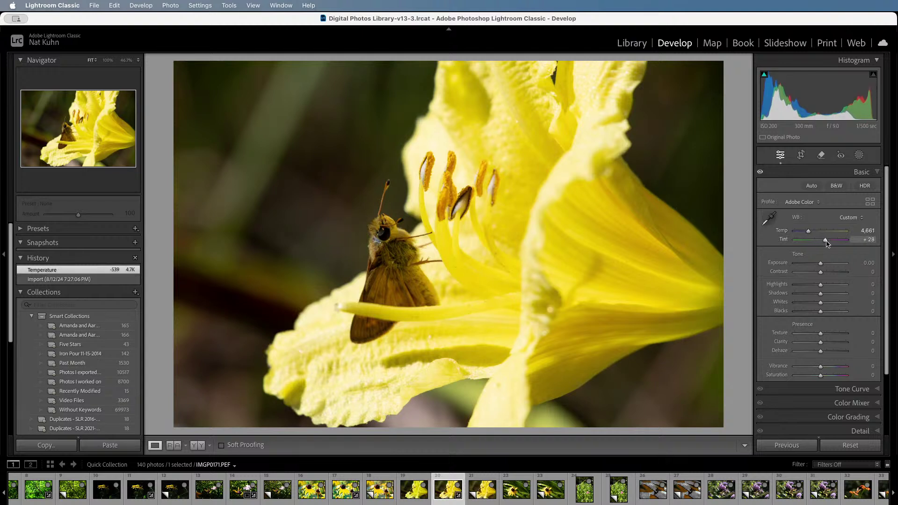
left_click_drag(827, 243, 827, 243)
Examine the yellow petals and the butterfly's head and body at 100% for detail in the bright and dark areas.
left_click(545, 147)
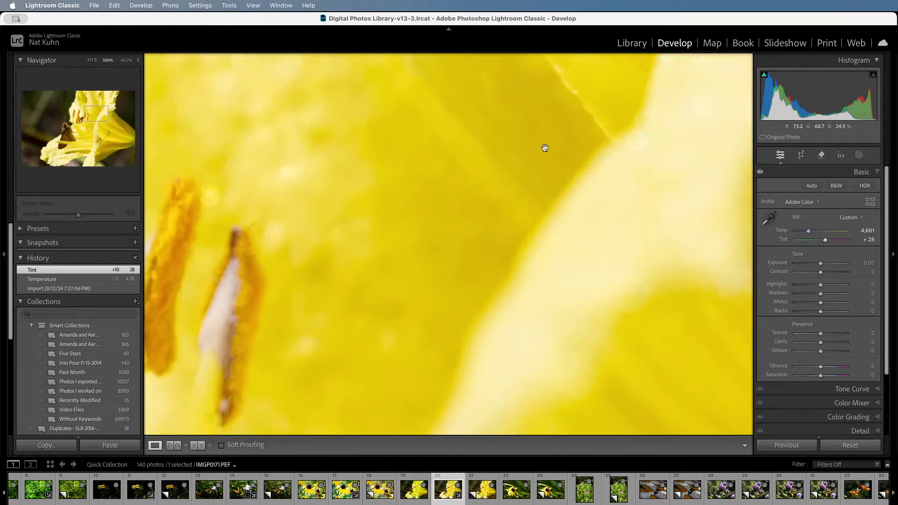
left_click_drag(545, 147, 596, 331)
left_click(602, 208)
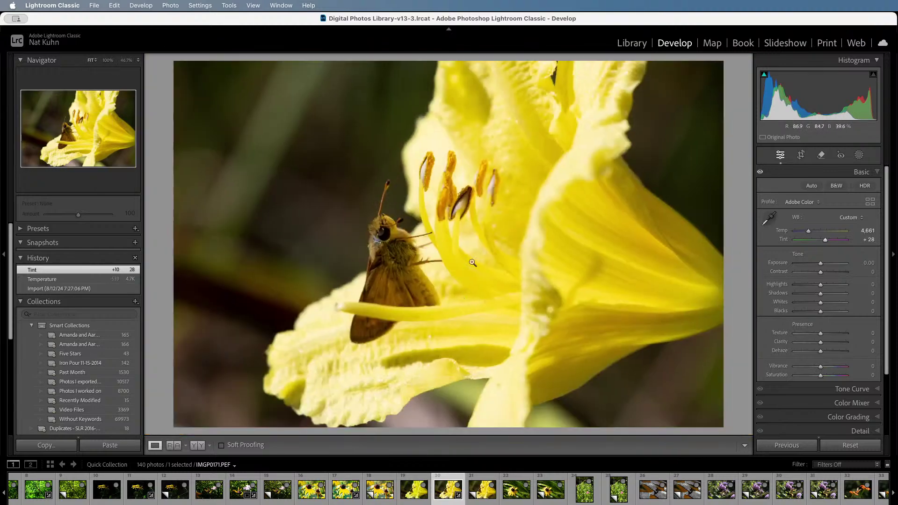
left_click(385, 232)
mouse_move(391, 341)
left_mouse_down()
mouse_move(364, 113)
mouse_move(391, 325)
left_mouse_up()
left_click(421, 311)
mouse_move(765, 78)
left_click(394, 234)
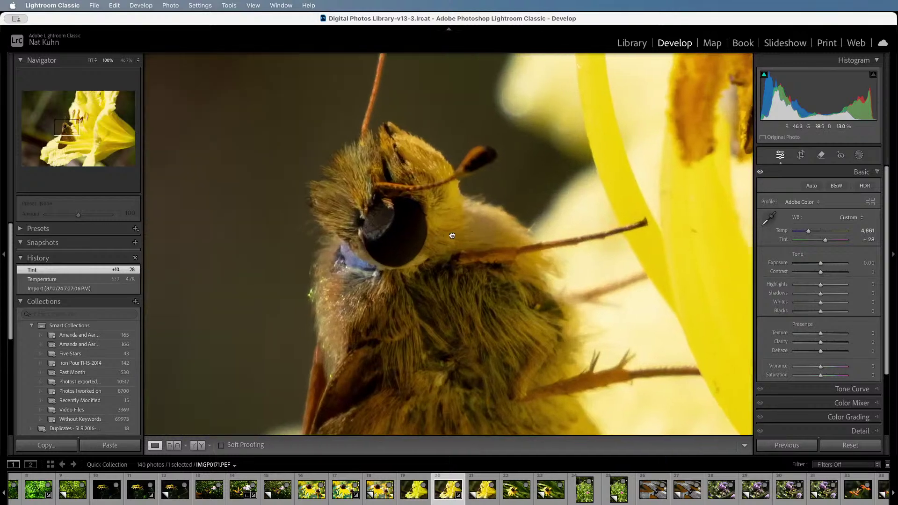
left_click(401, 237)
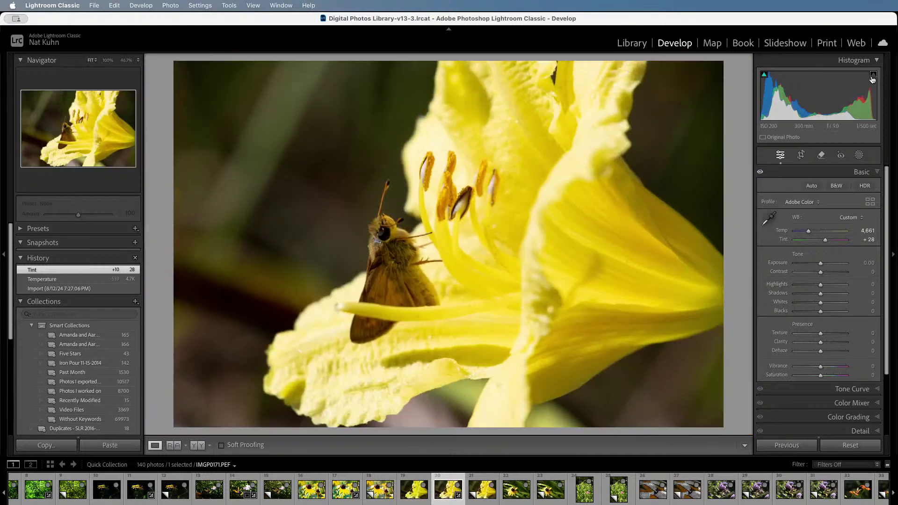
Set Exposure to +0.25, Blacks to -11, Vibrance to +8 and Saturation to +3 on the butterfly photo.
left_click_drag(821, 264, 823, 265)
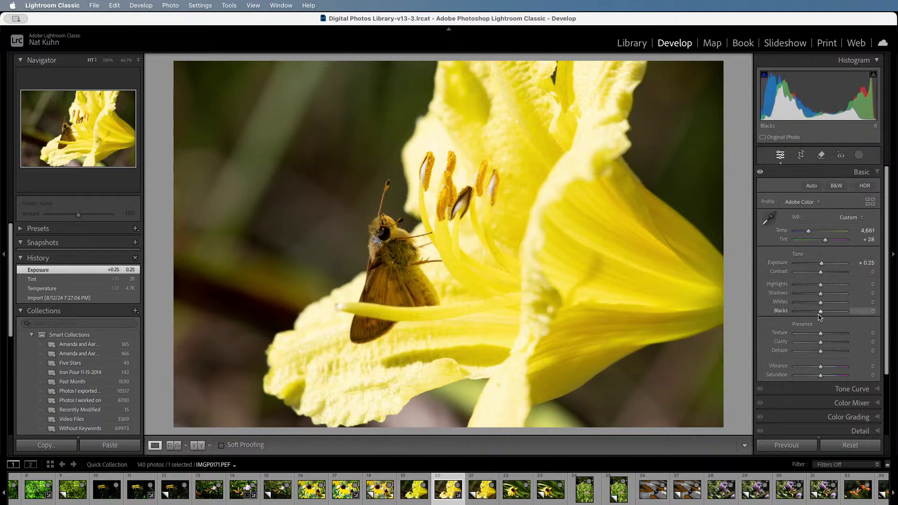
left_click_drag(821, 312, 817, 313)
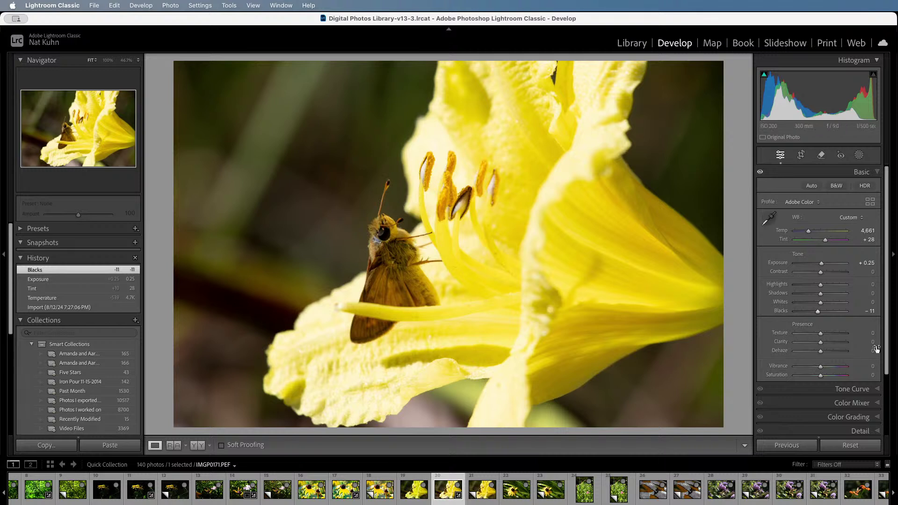
left_click_drag(820, 367, 822, 375)
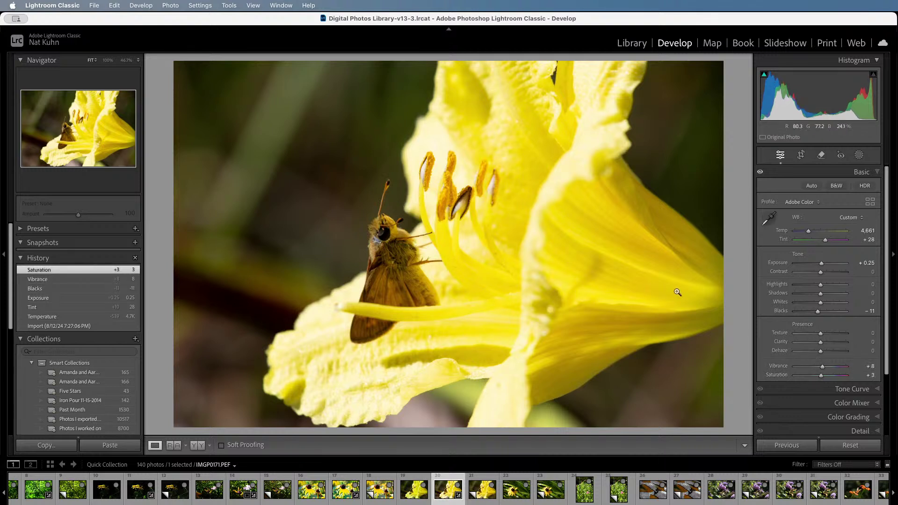
Compare the edited photo with its imported state, restore the latest edit and set Exposure to +0.15.
left_click(91, 327)
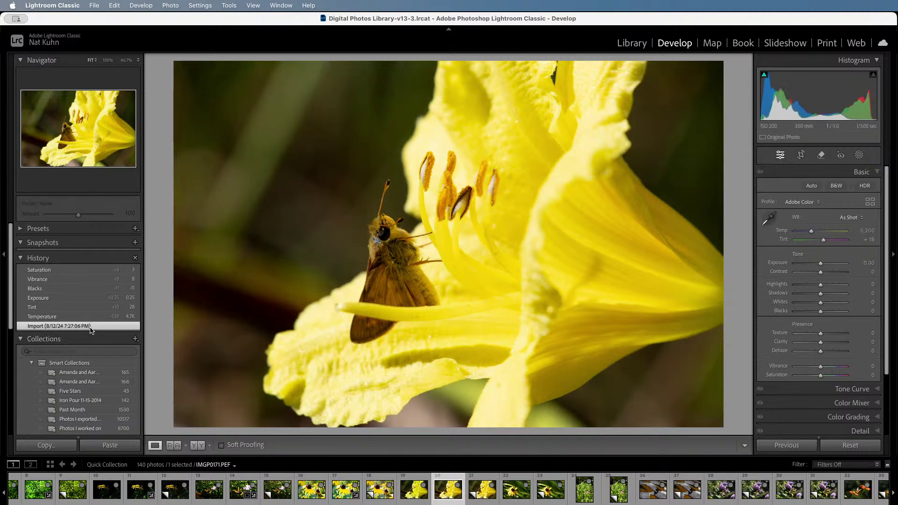
left_click(67, 271)
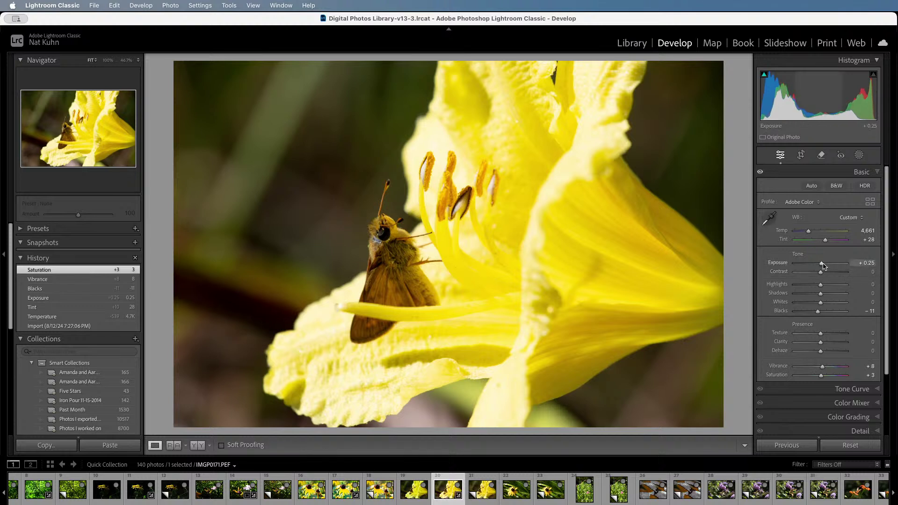
left_click_drag(822, 264, 821, 263)
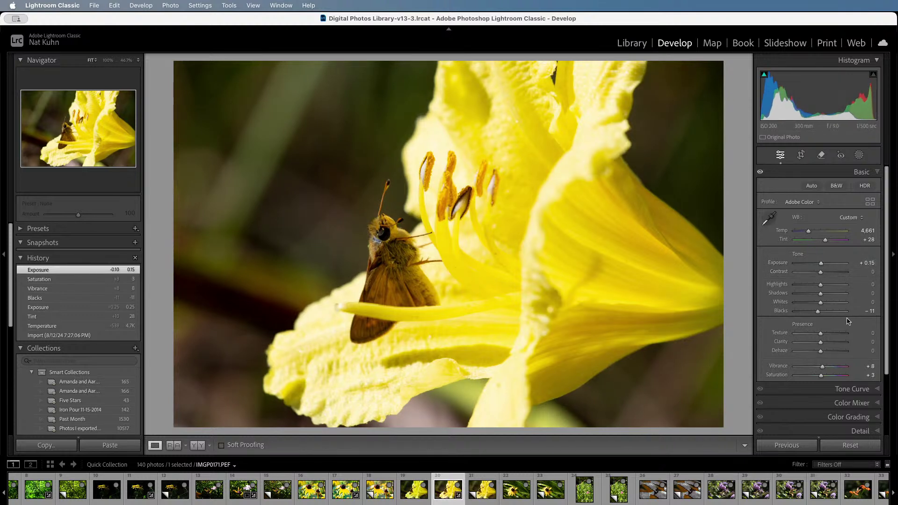
Shape the parametric tone curve with Shadows at -9, Darks at -3 and Lights at +6.
left_click(849, 388)
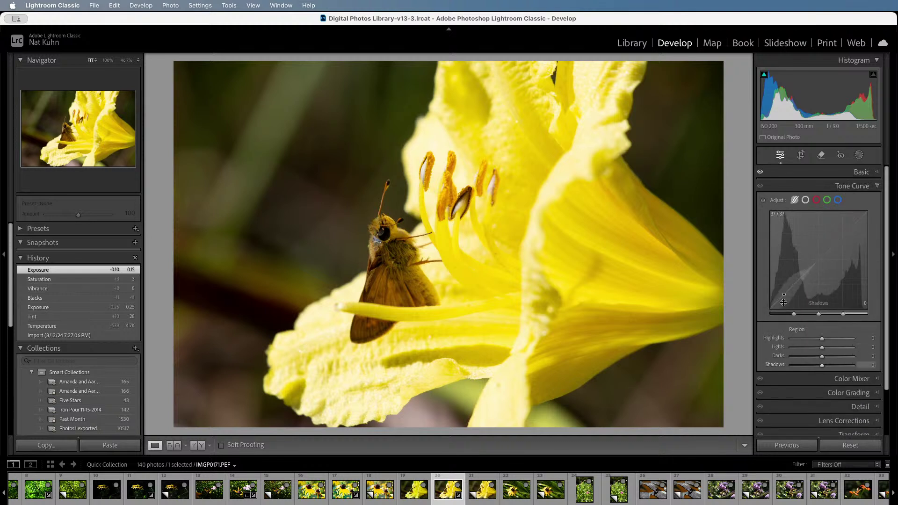
left_click_drag(784, 303, 800, 281)
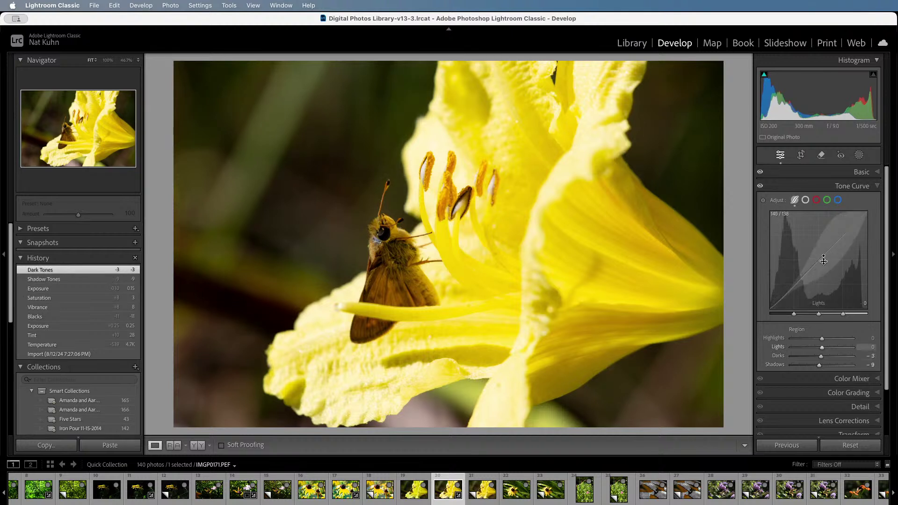
left_click_drag(826, 252, 825, 249)
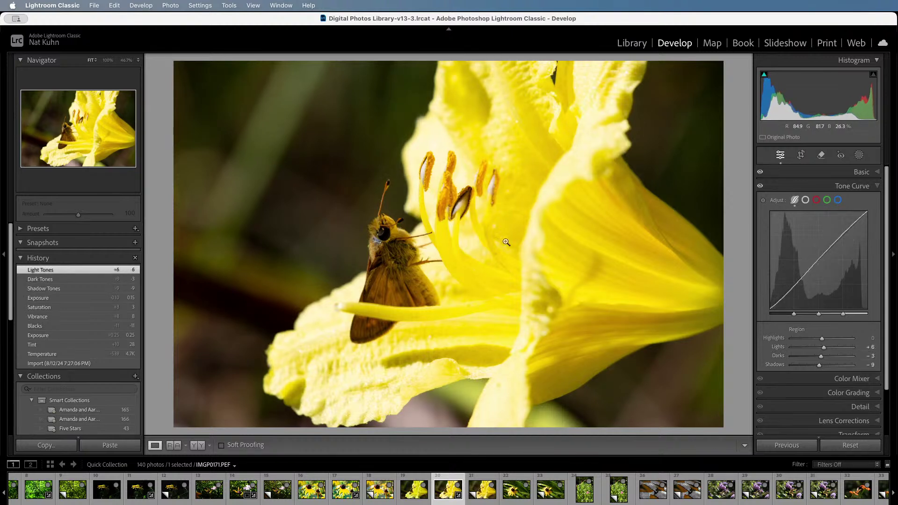
Check the butterfly's dark body at 100% and set Blacks to +2.
left_click(389, 229)
left_click_drag(375, 315, 483, 198)
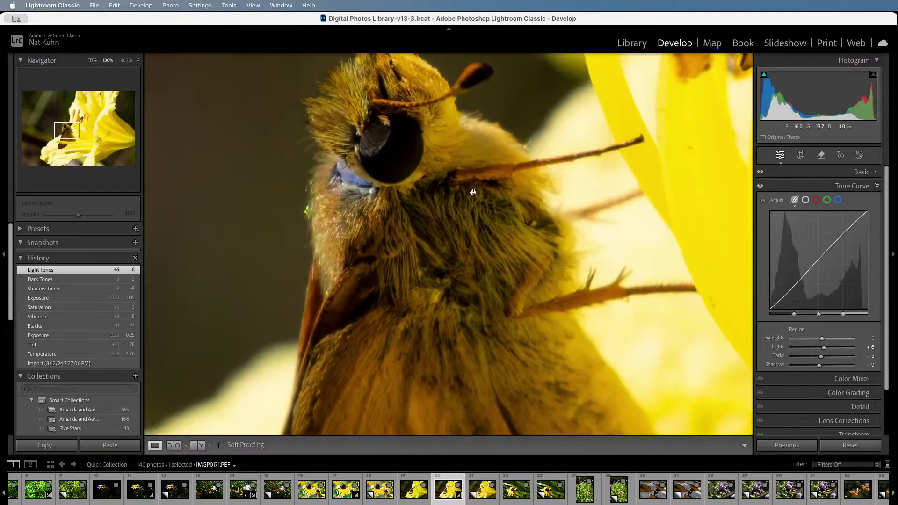
left_click(414, 190)
mouse_move(766, 78)
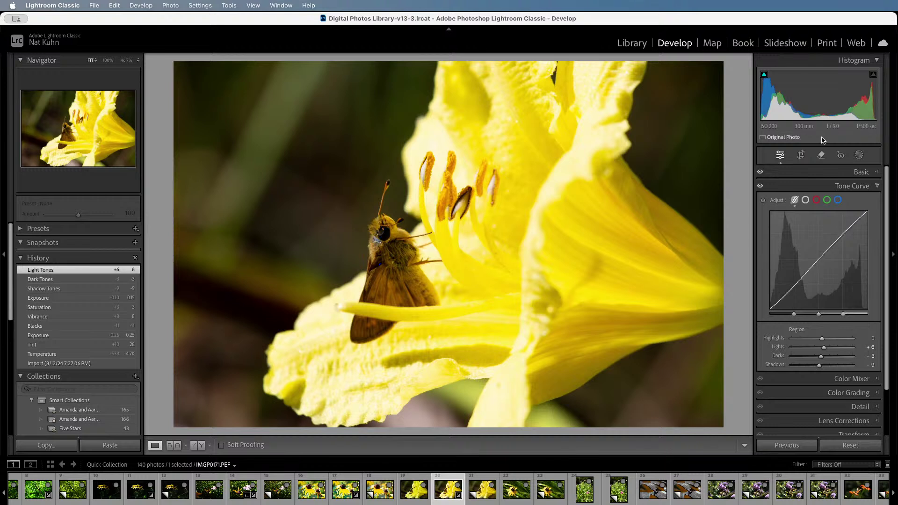
left_click(859, 171)
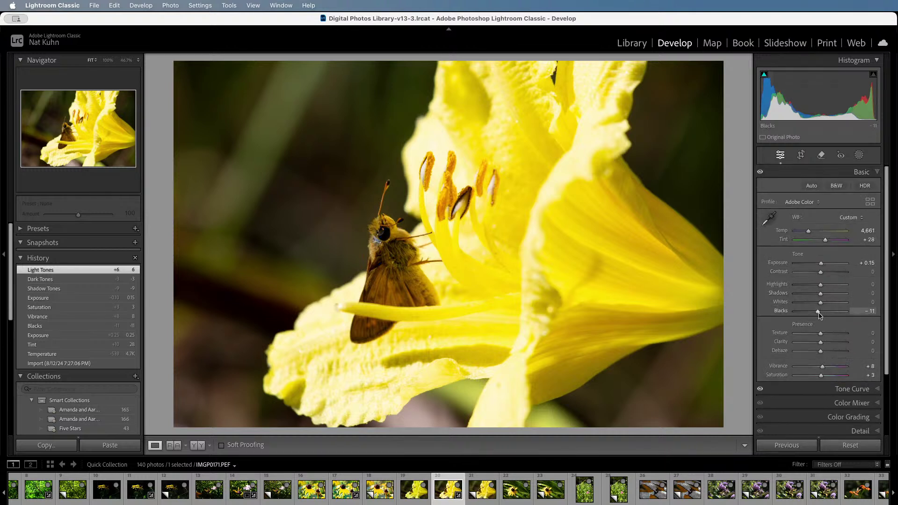
left_click_drag(817, 312, 821, 314)
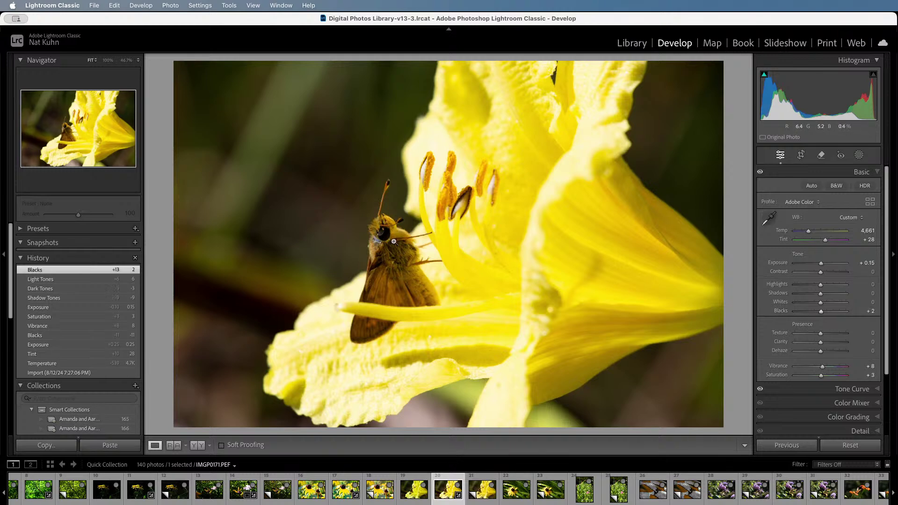
Inspect the butterfly and the flower's stamens at 100%, and set Temp to 4,319 and Tint to +31.
left_click_drag(394, 237, 204, 354)
left_click(472, 192)
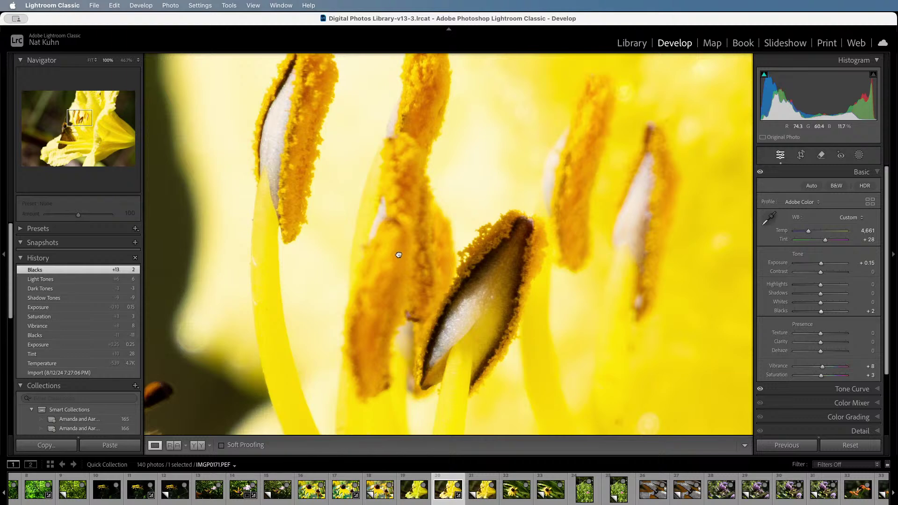
left_click_drag(395, 253, 666, 111)
left_click(598, 234)
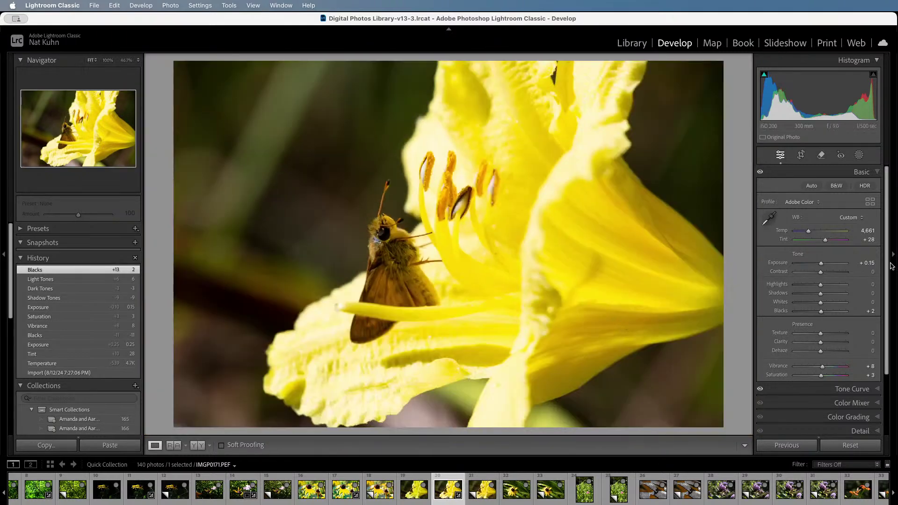
left_click_drag(808, 231, 826, 243)
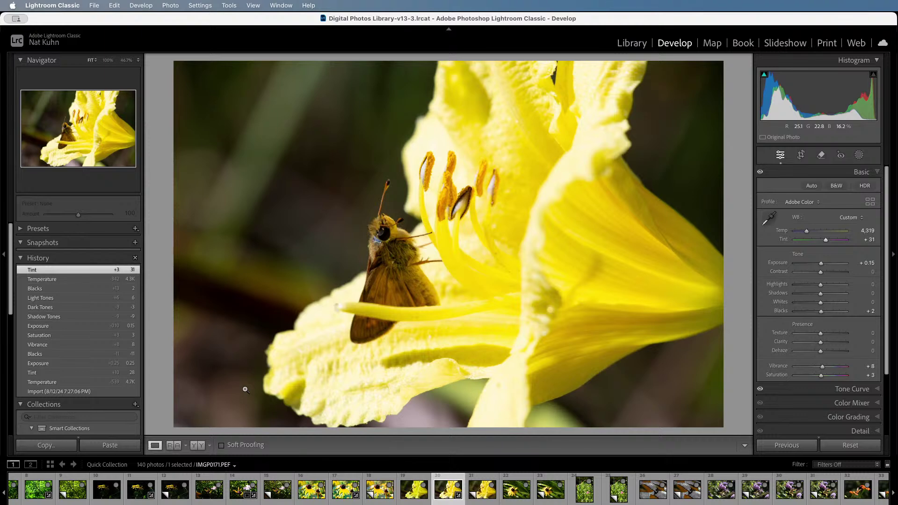
Compare the edited raw butterfly photo with its JPG version and the unedited virtual copy.
left_click(418, 492)
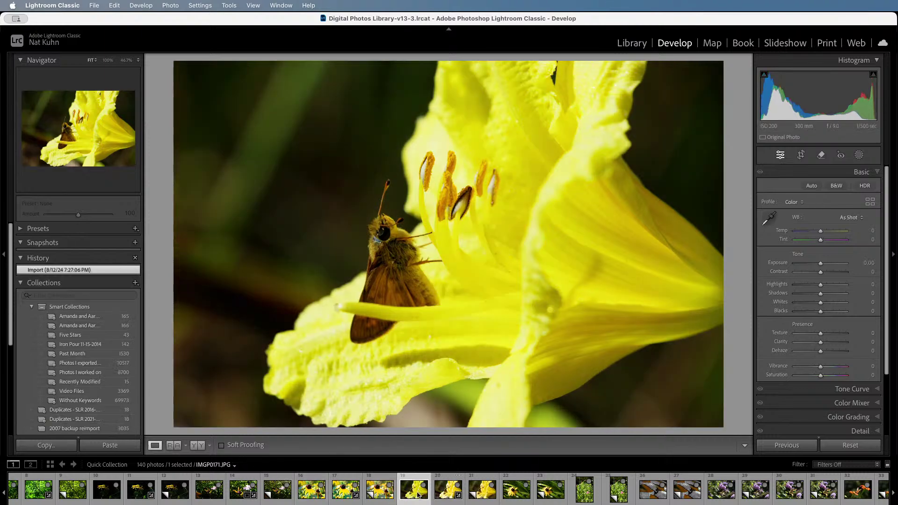
left_click(490, 494)
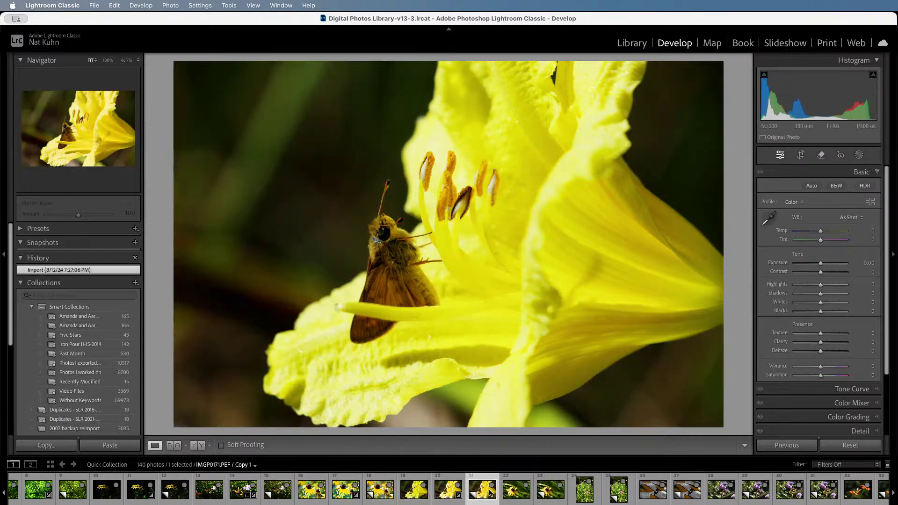
left_click(444, 496)
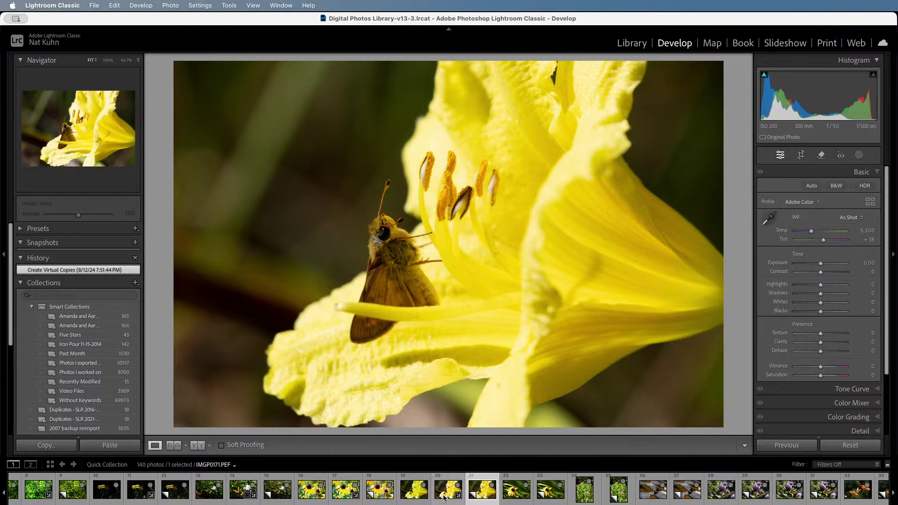
Open IMGP0173.PEF and set Temp to 4,029, Tint to +5, Exposure to +0.55, Highlights to -21 and Blacks to -6.
left_click(509, 496)
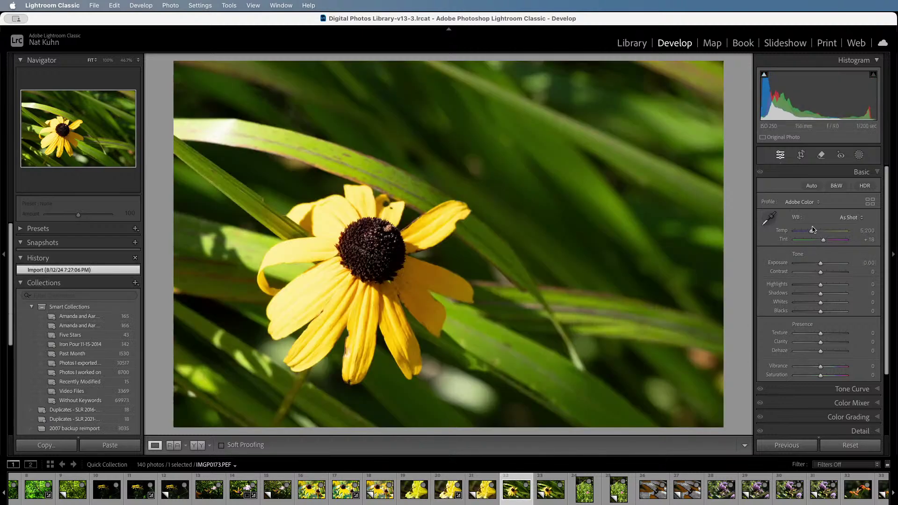
left_click_drag(811, 231, 822, 241)
left_click_drag(820, 263, 818, 312)
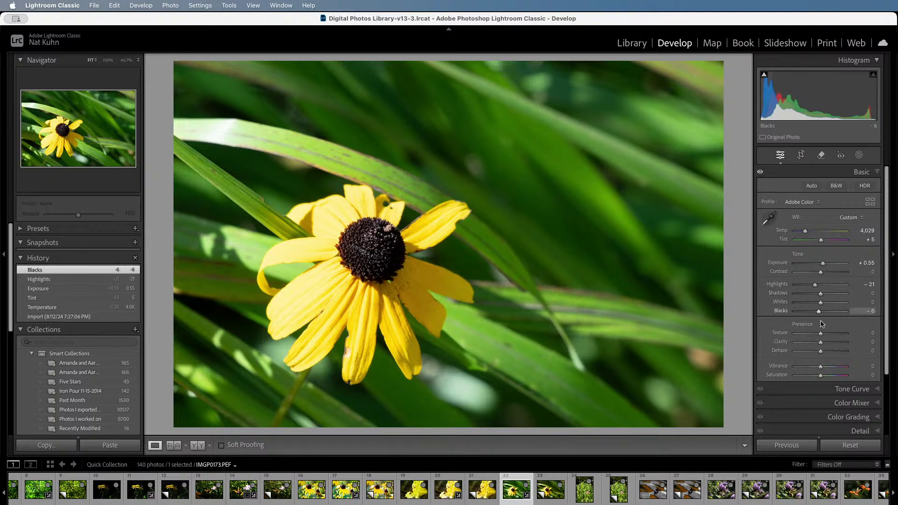
Set Vibrance to +5 and Saturation to +4, try Dehaze up to +50, and settle it at +6.
left_click_drag(820, 367, 822, 377)
mouse_move(820, 351)
left_mouse_down()
mouse_move(834, 354)
mouse_move(825, 354)
left_mouse_up()
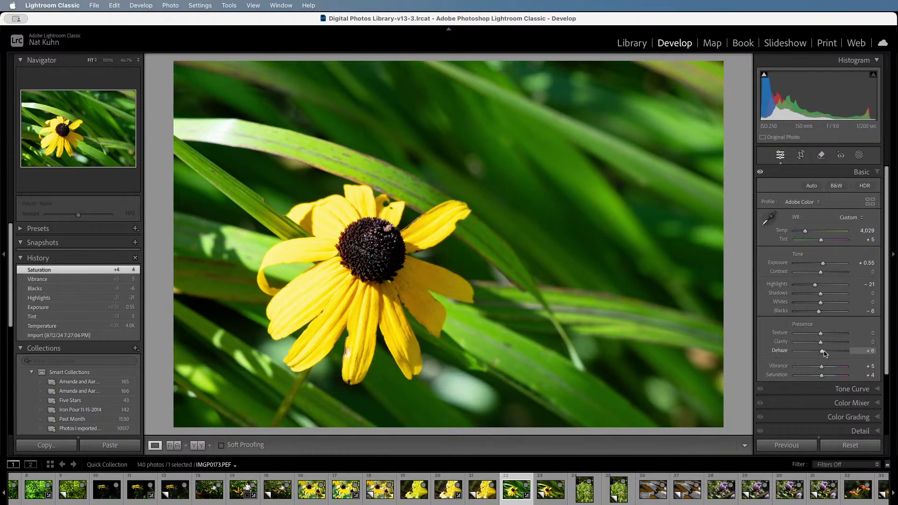
mouse_move(825, 354)
left_mouse_down()
mouse_move(841, 354)
mouse_move(824, 355)
left_mouse_up()
mouse_move(824, 354)
left_mouse_down()
mouse_move(815, 356)
mouse_move(837, 358)
left_mouse_up()
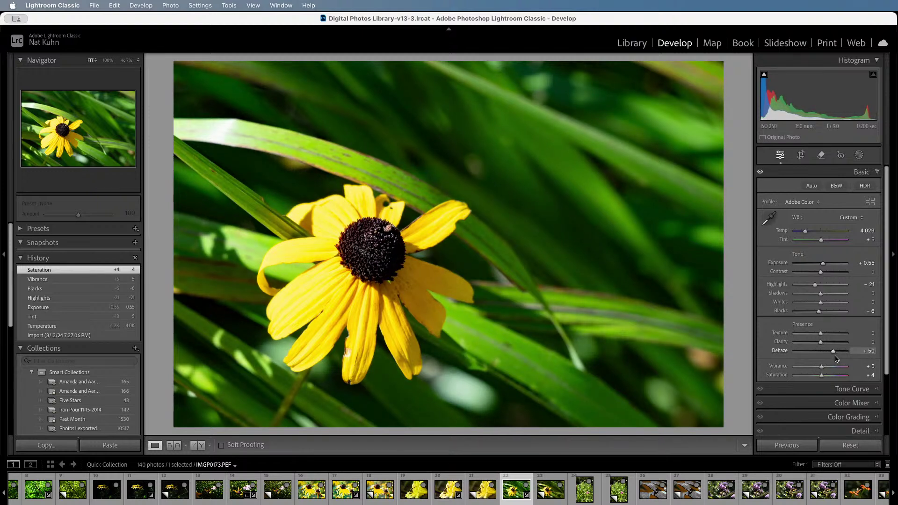
left_click_drag(836, 359, 830, 359)
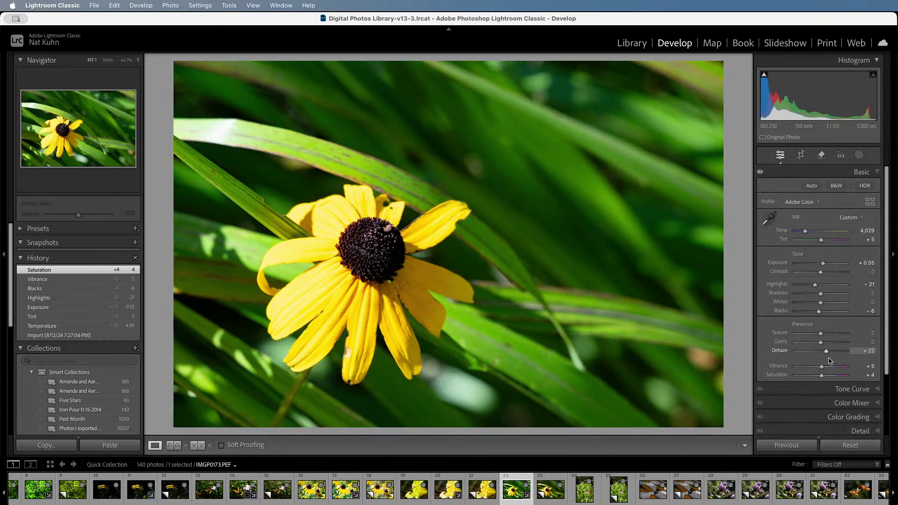
left_click_drag(829, 360, 824, 362)
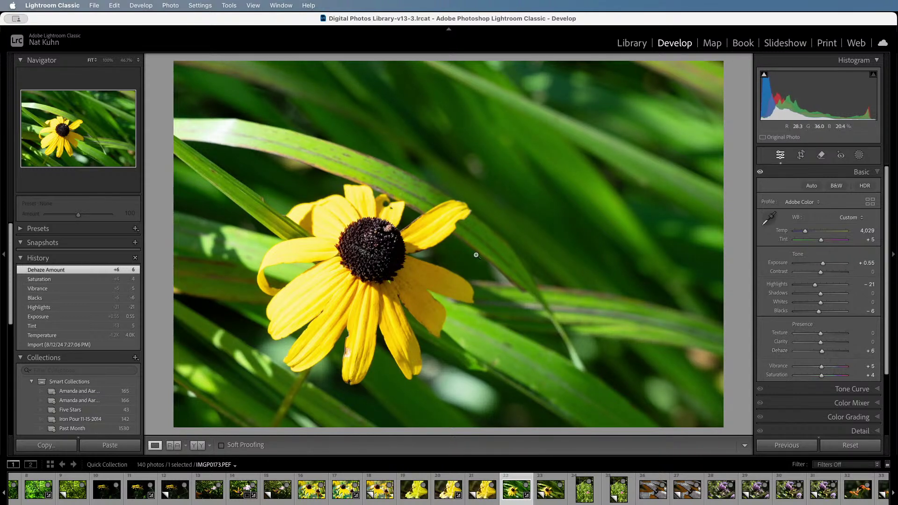
Examine the dark centre of the yellow flower up close for shadow detail.
left_click(380, 233)
left_click(378, 265)
left_click(357, 267)
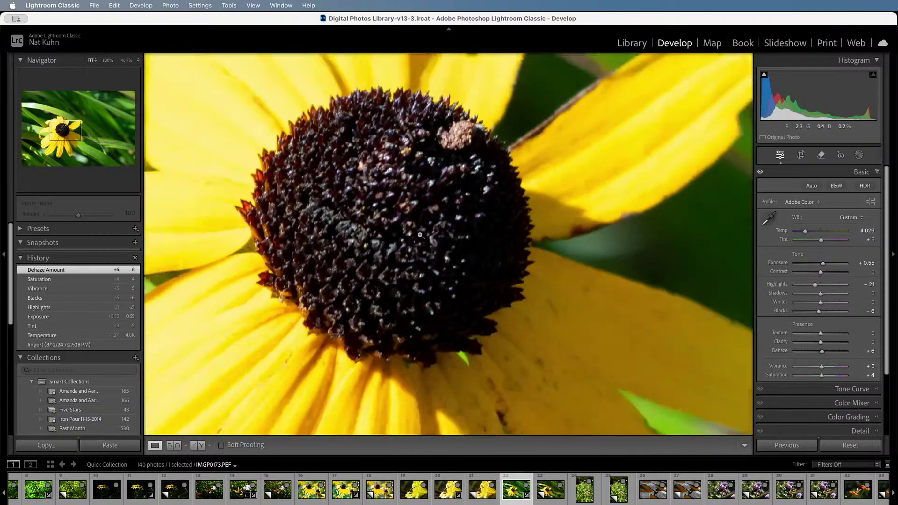
left_click(420, 234)
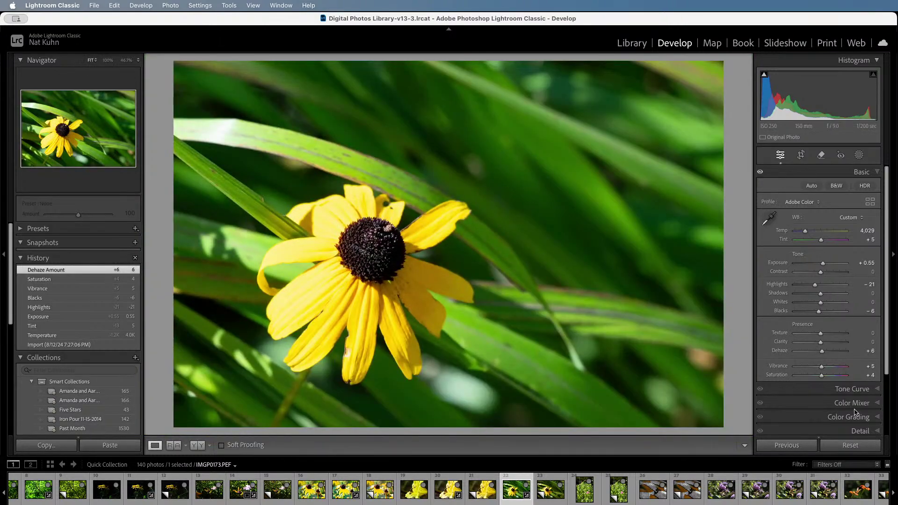
Shape the yellow flower's tone curve with Lights at +9, Darks at -11 and Shadows at -8.
left_click(852, 389)
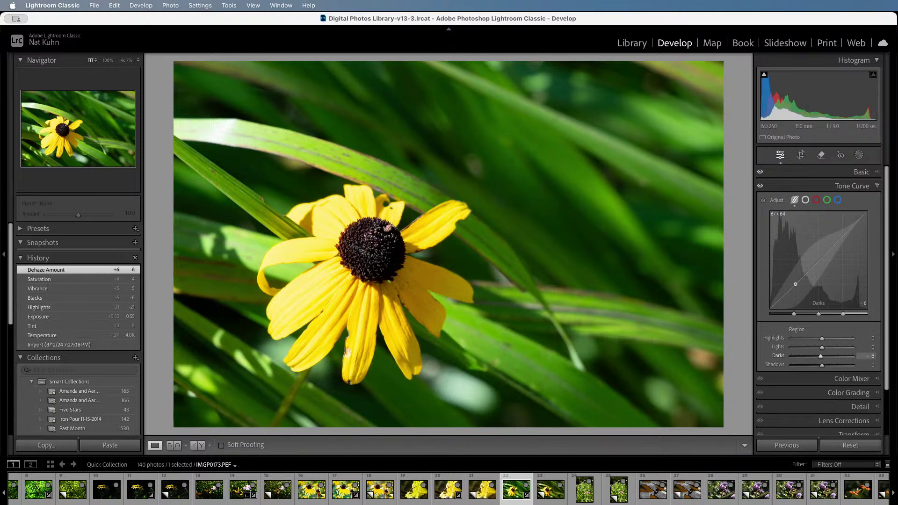
mouse_move(795, 284)
left_mouse_down()
mouse_move(779, 302)
mouse_move(800, 282)
left_mouse_up()
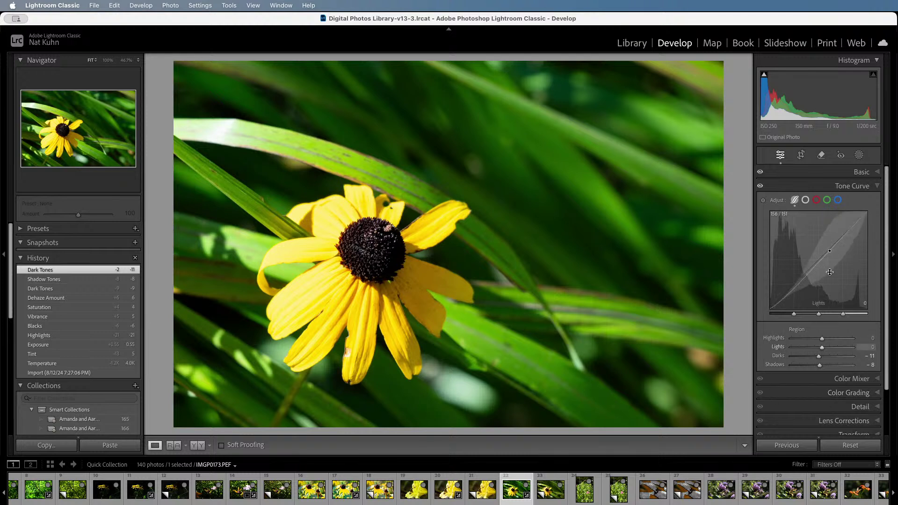
left_click_drag(829, 272, 829, 263)
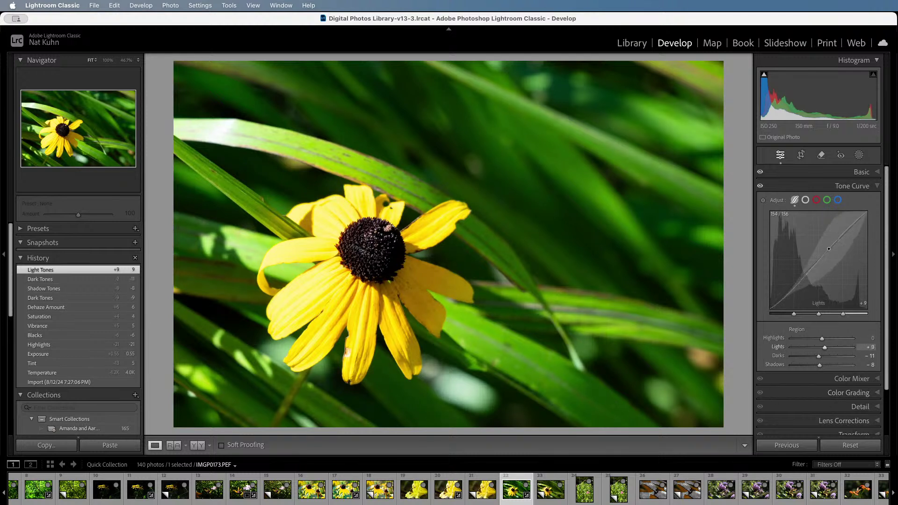
Set the yellow luminance to -5, and cool the white balance to Temp 3,722 and Tint -3.
left_click(866, 378)
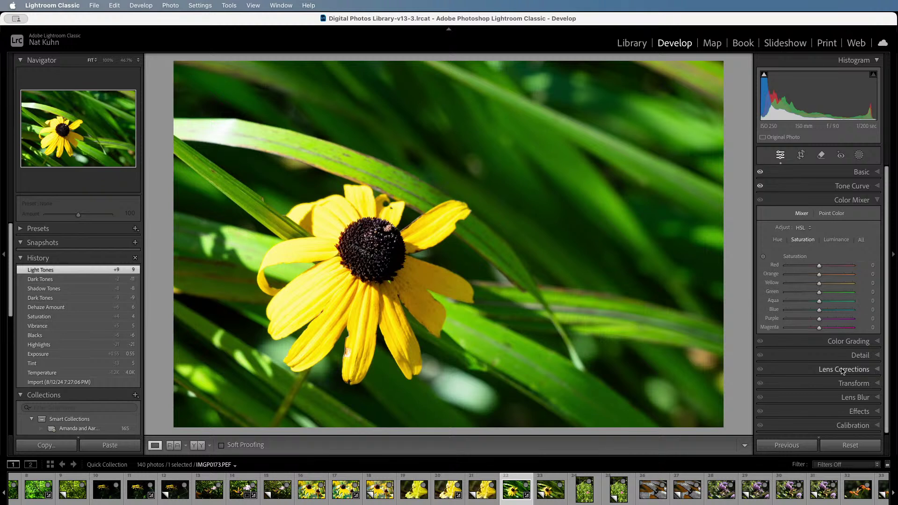
left_click(837, 239)
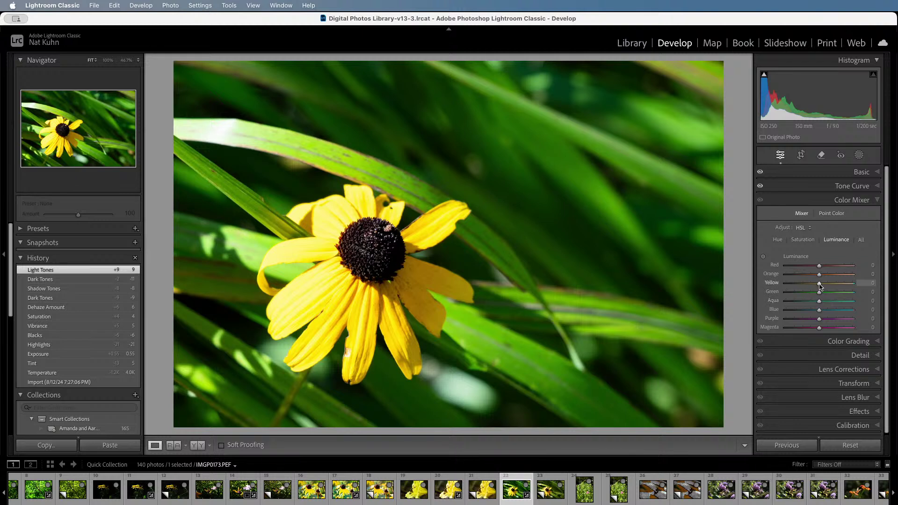
left_click_drag(819, 283, 818, 284)
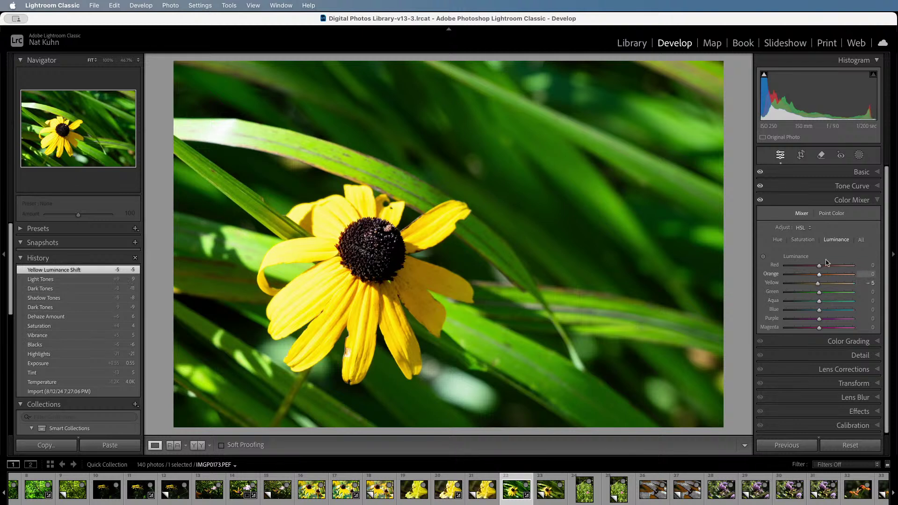
left_click(858, 172)
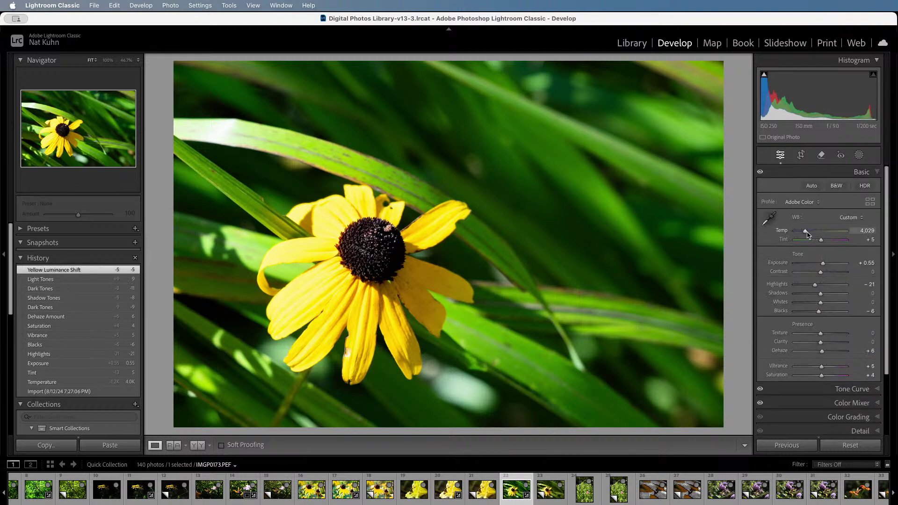
left_click_drag(805, 234, 819, 243)
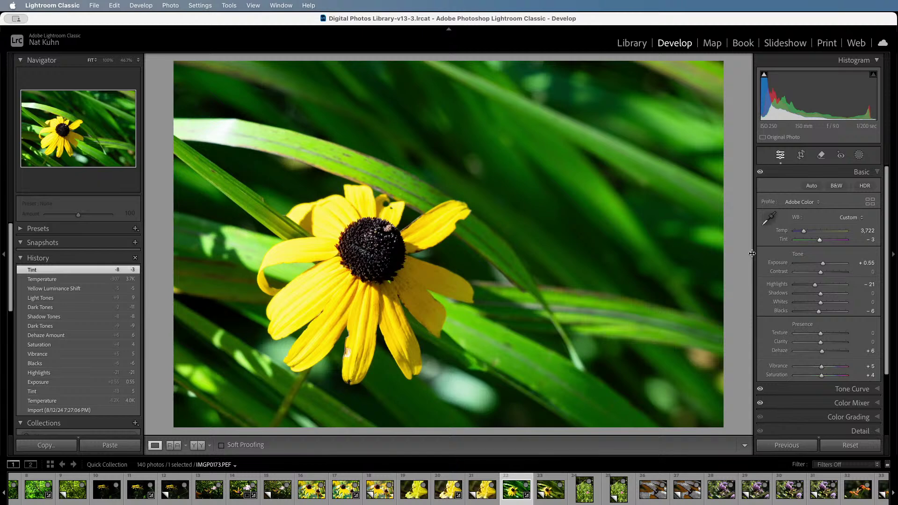
Compare the edited yellow flower photo with its unedited virtual copy and examine the edited flower up close.
key("super+apostrophe")
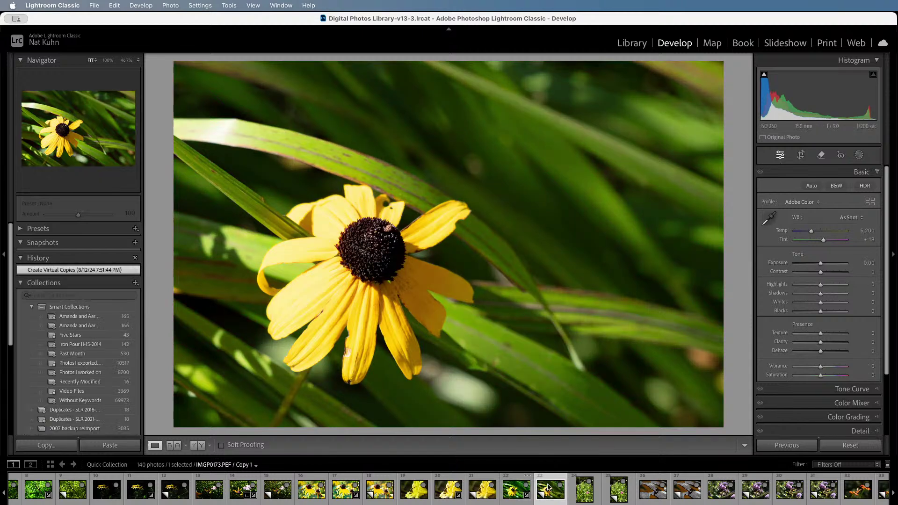
left_click(510, 489)
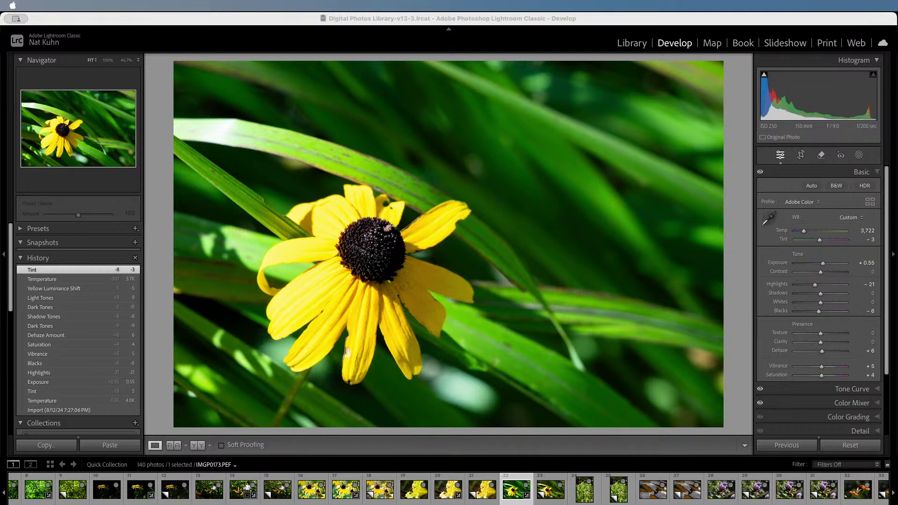
left_click(709, 14)
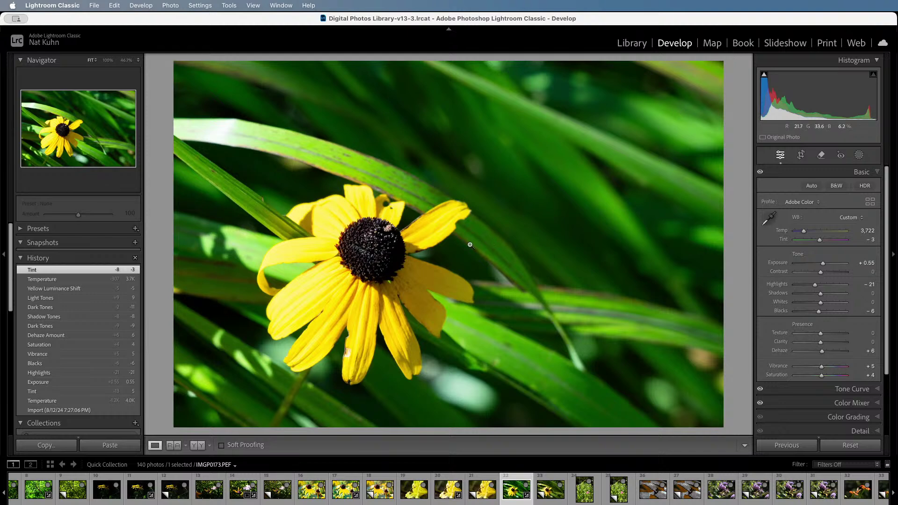
left_click(359, 254)
left_click(397, 260)
left_click_drag(372, 298, 537, 4)
left_click(468, 185)
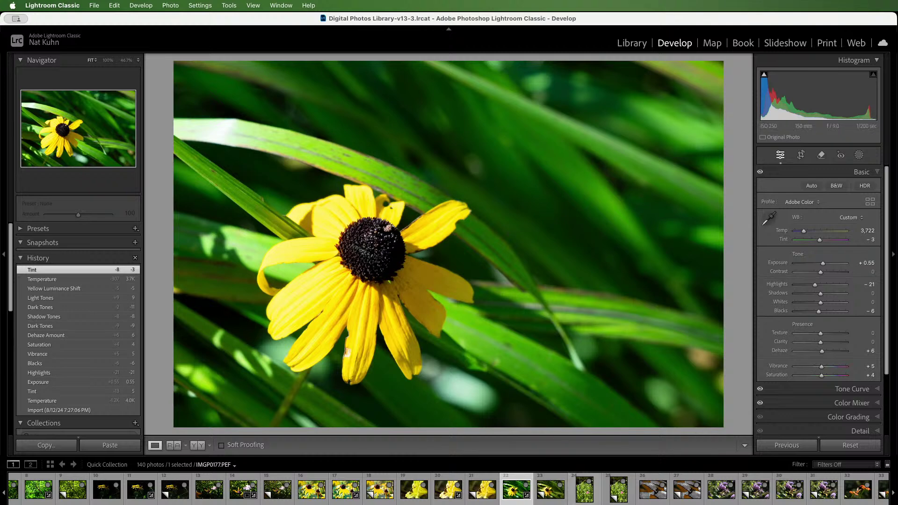
Open IMGP0177.PEF, inspect the pink flower up close, and turn on Remove Chromatic Aberration.
left_click(586, 500)
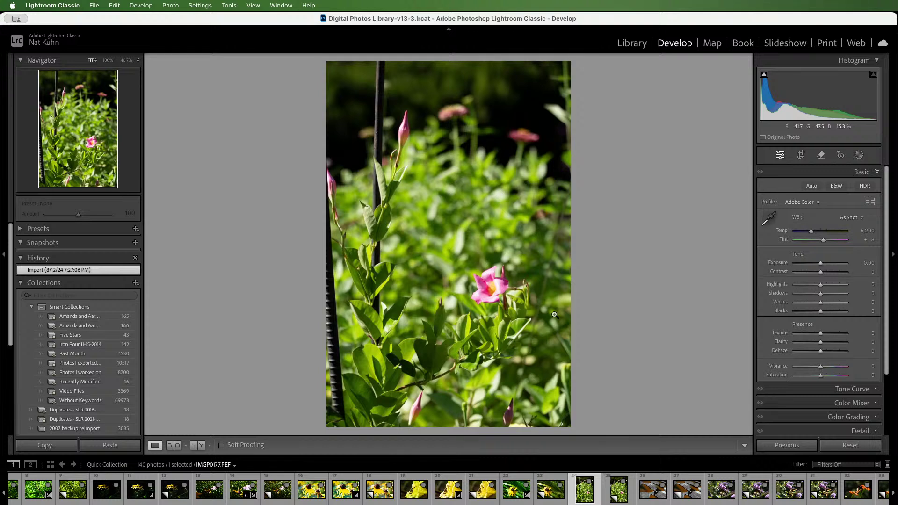
left_click(763, 74)
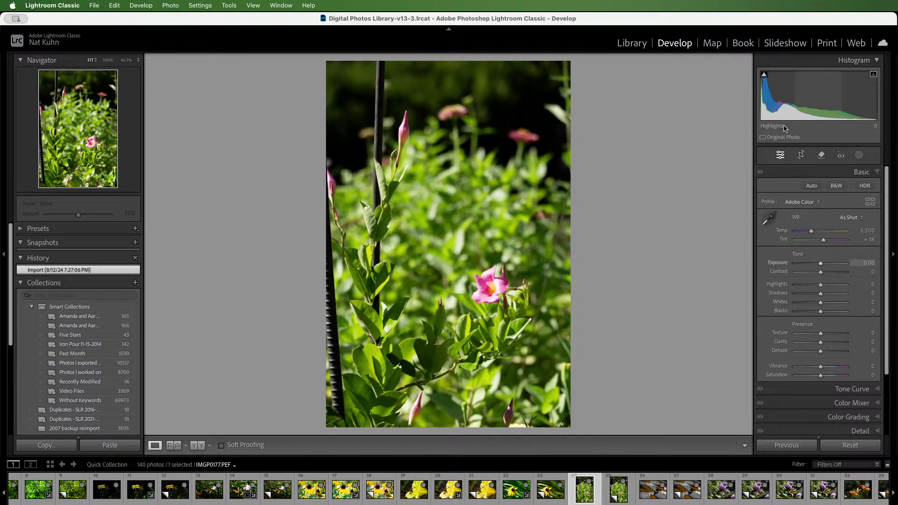
left_click(462, 323)
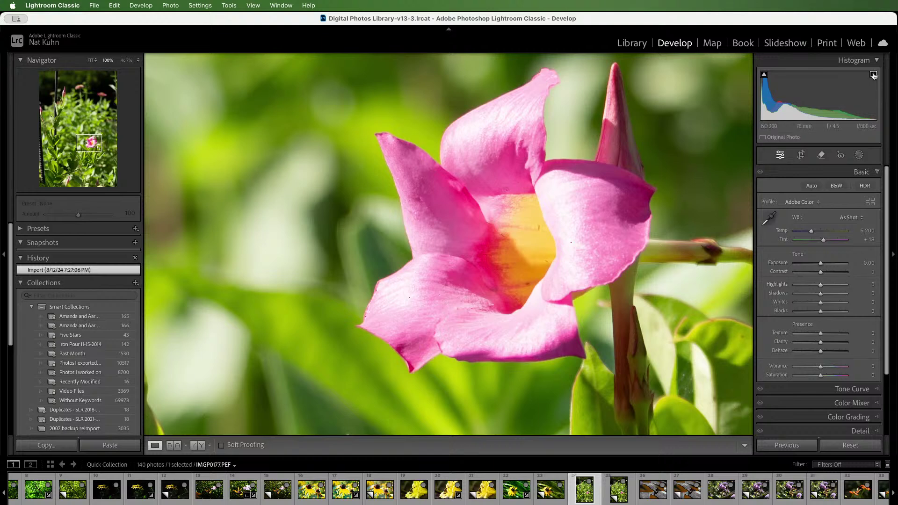
left_click(543, 240)
left_click(524, 278)
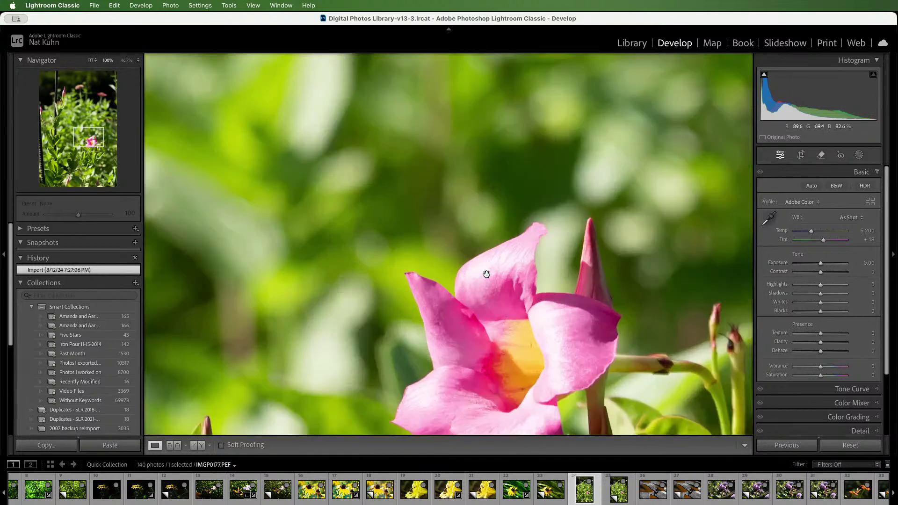
scroll(844, 360, "down", 3)
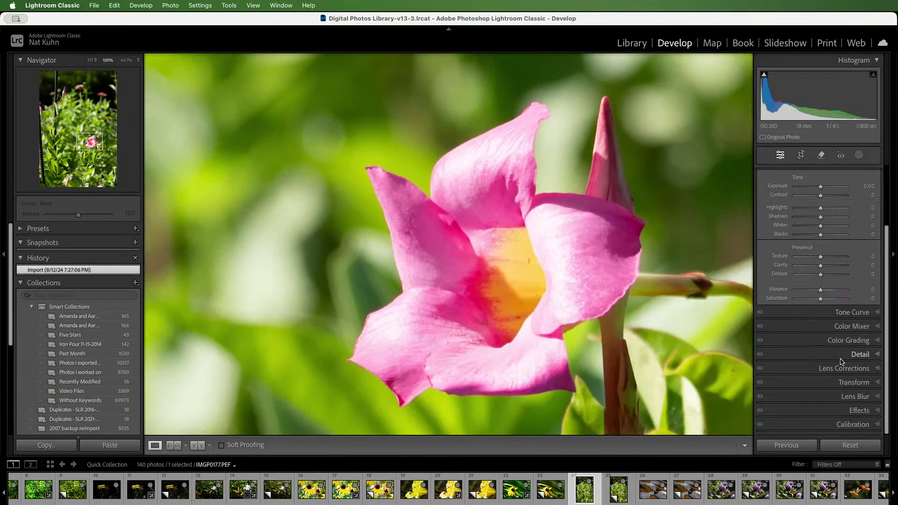
left_click(847, 371)
left_click(804, 272)
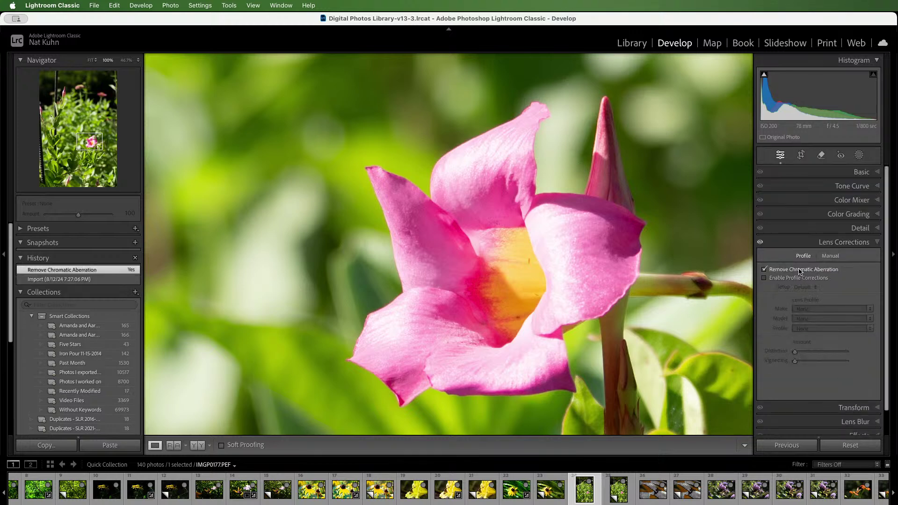
left_click(553, 258)
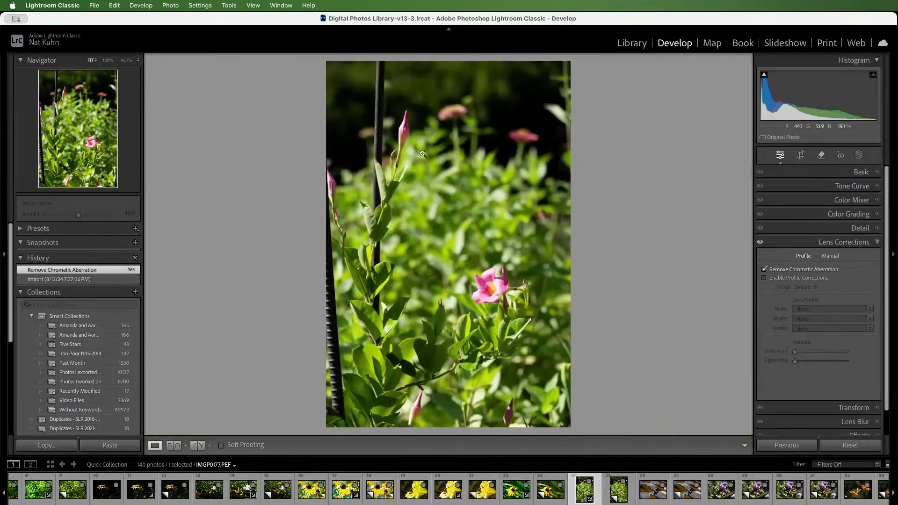
Set the pink flower photo's Temp to 4,260, Tint to -21, Exposure to +0.20 and Vibrance to +6.
left_click(863, 172)
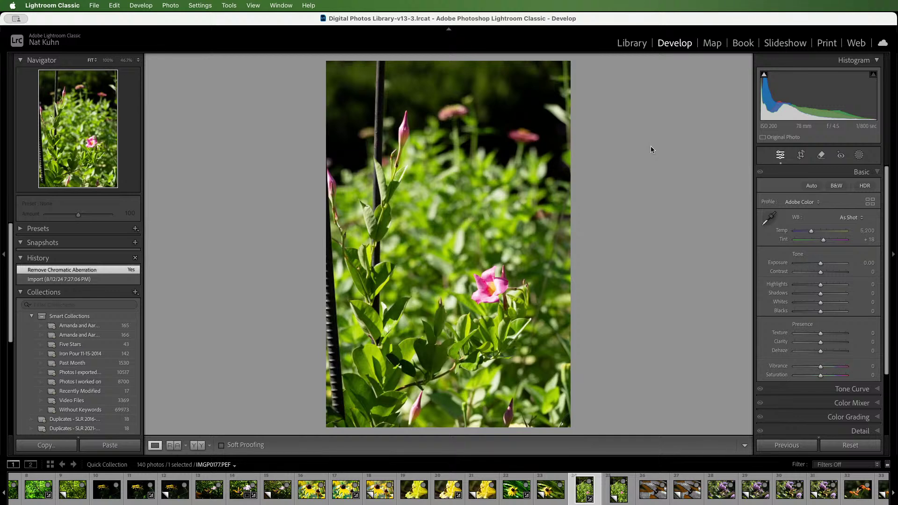
left_click(507, 280)
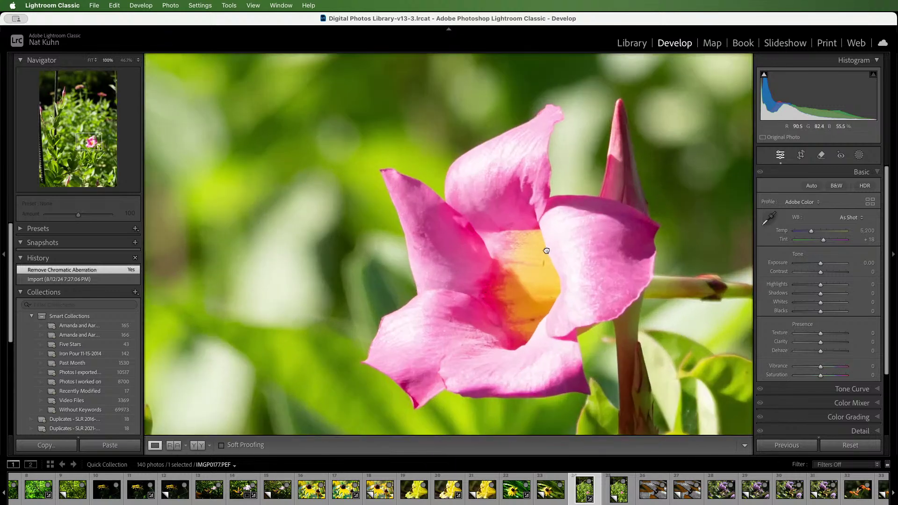
left_click_drag(546, 248, 505, 224)
left_click(394, 293)
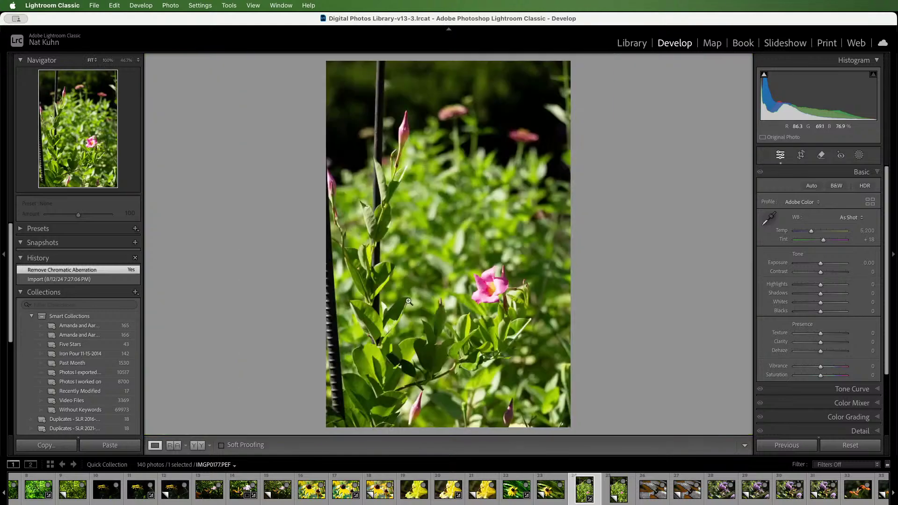
left_click(405, 128)
left_click(409, 170)
left_click_drag(811, 231, 822, 265)
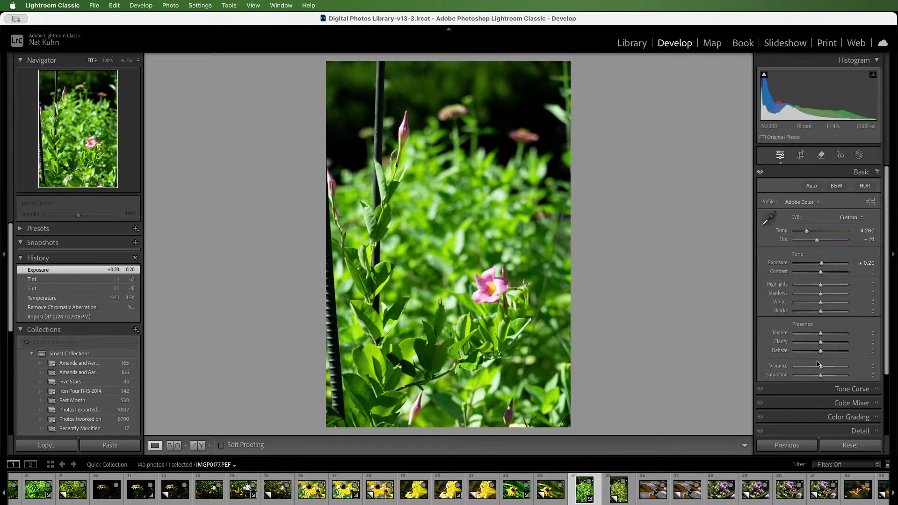
left_click_drag(820, 367, 822, 366)
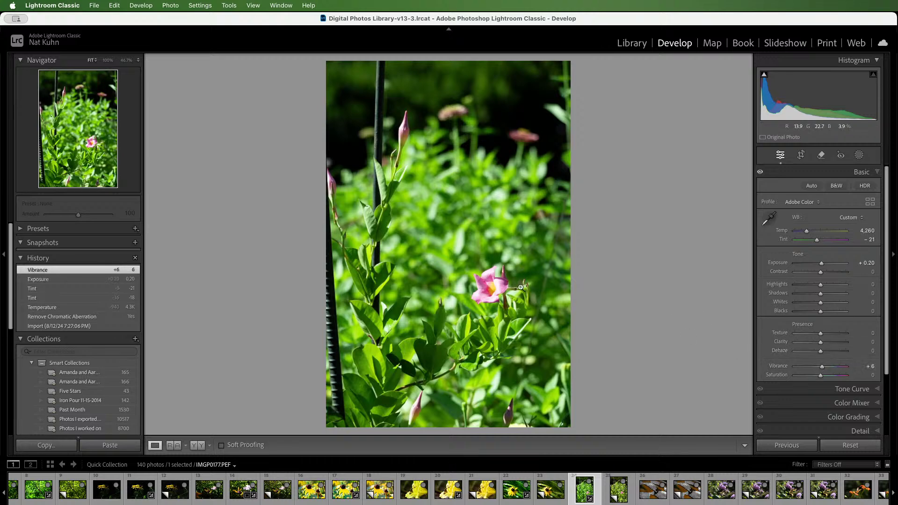
Examine the pink flower and the upper bud up close, and compare the edit with the unedited virtual copy.
left_click(475, 280)
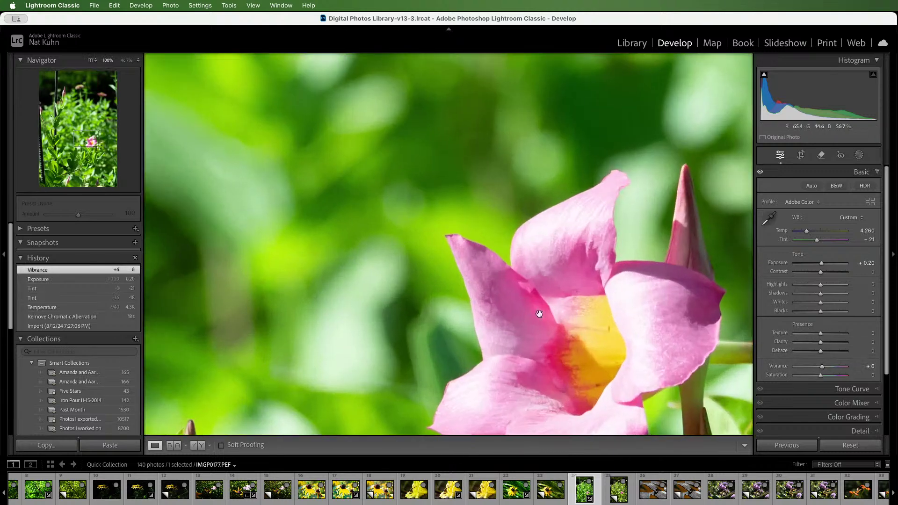
left_click(517, 232)
left_click_drag(412, 131, 411, 305)
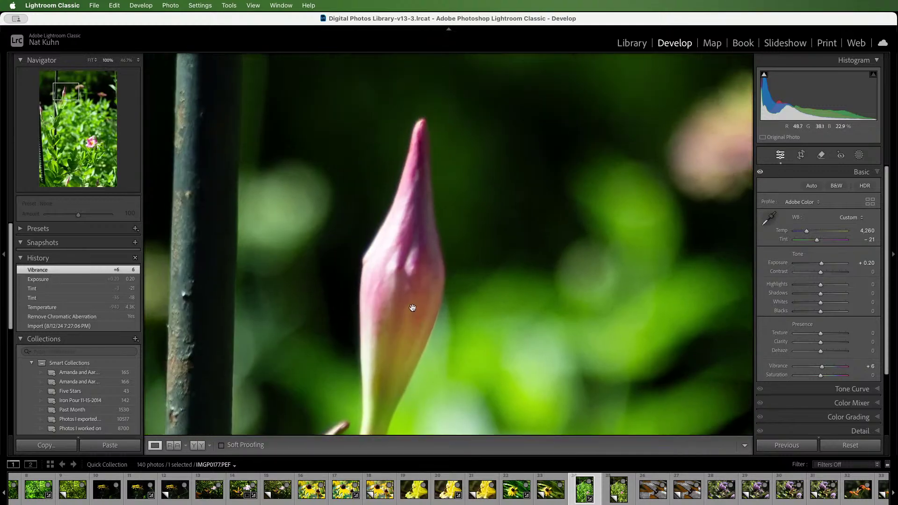
left_click(411, 303)
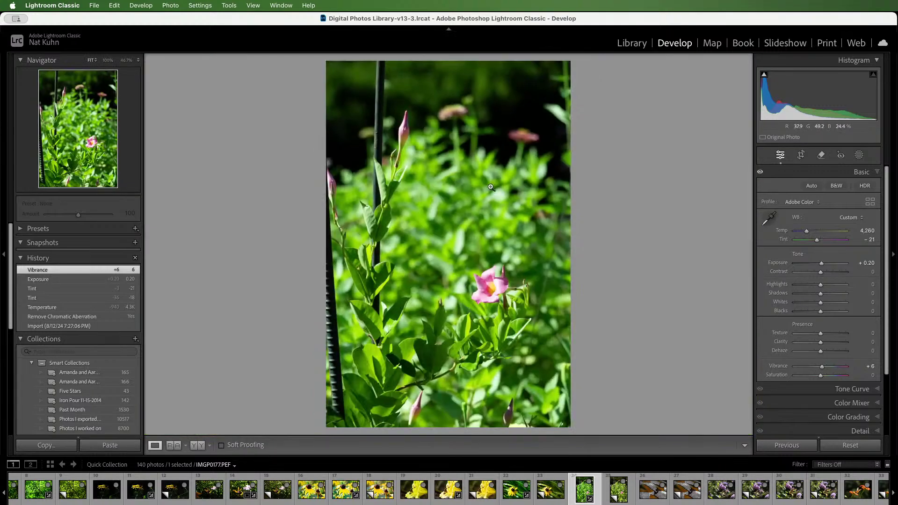
left_click(605, 486)
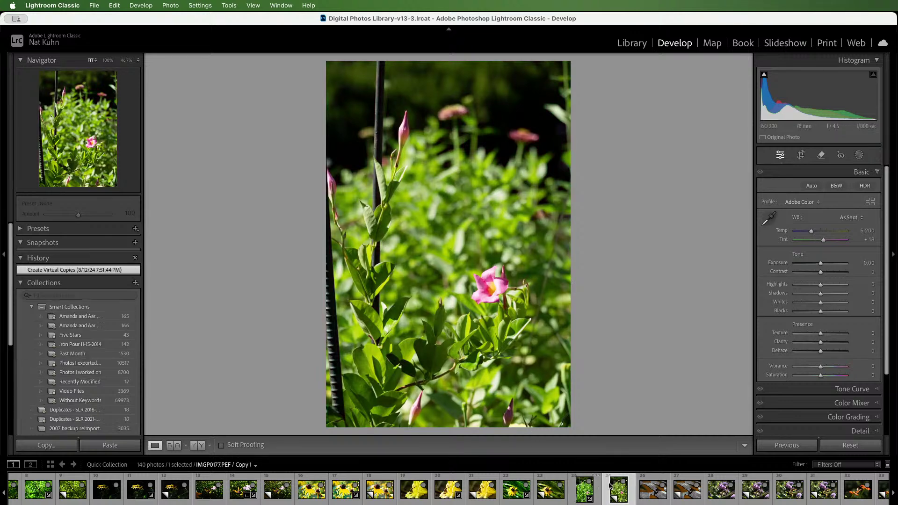
left_click(576, 490)
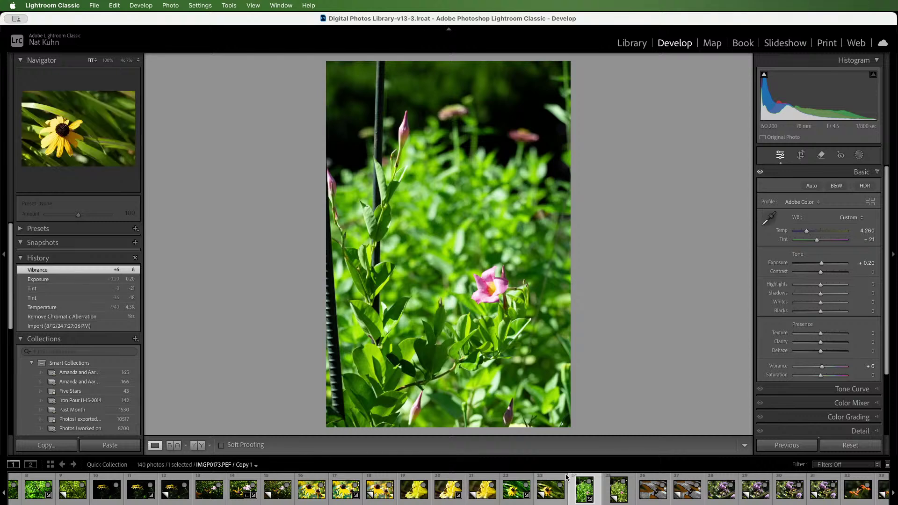
Adjust the pink flower photo's tone curve to Lights +7, Darks -11 and Shadows -8.
scroll(566, 474, "down", 4)
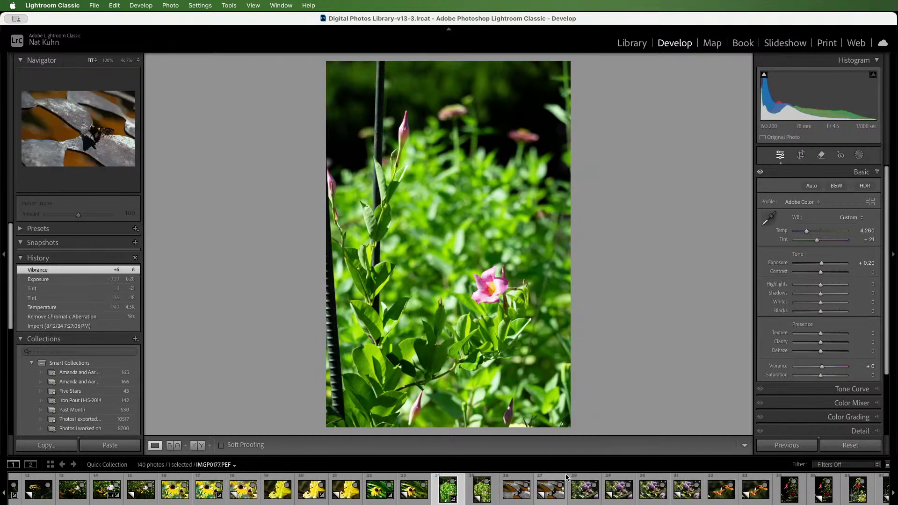
left_click(851, 388)
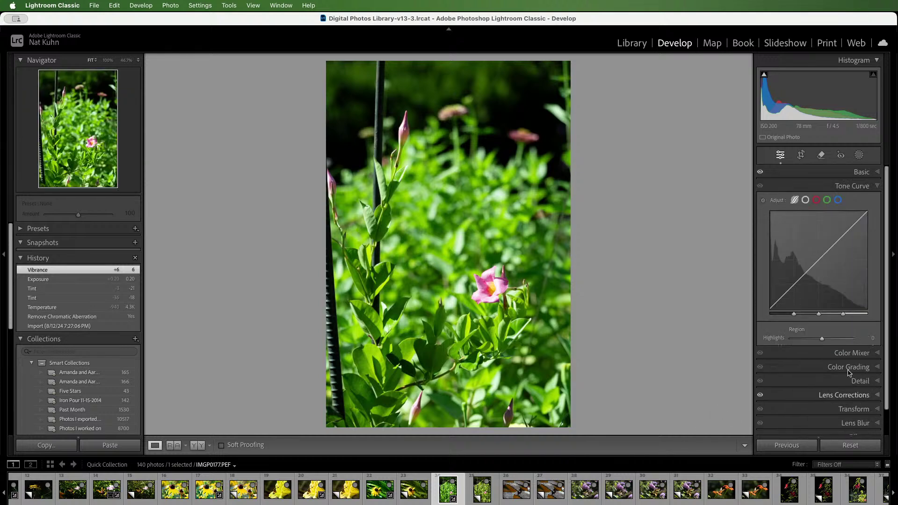
left_click_drag(795, 283, 830, 260)
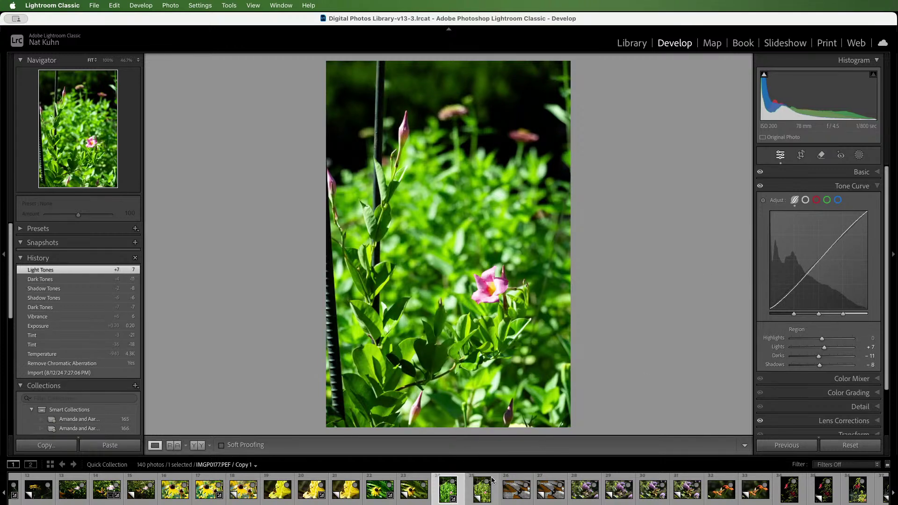
Compare the curve-adjusted pink flower photo with its unedited virtual copy, and move on to IMGP0183.PEF.
left_click(483, 489)
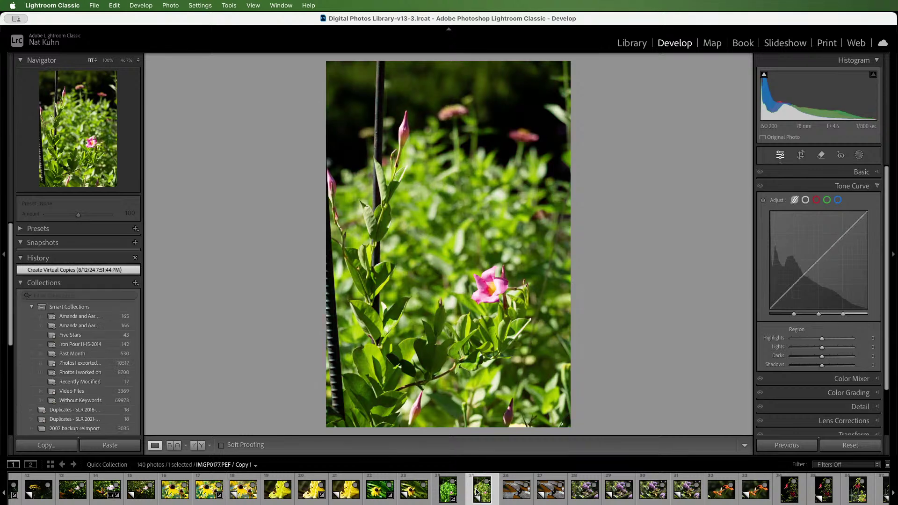
left_click(445, 490)
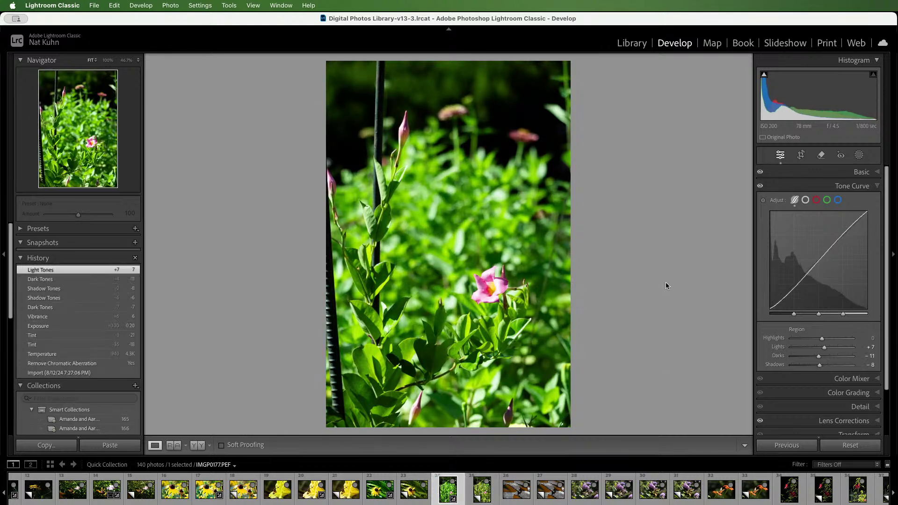
key("Right")
key("Right")
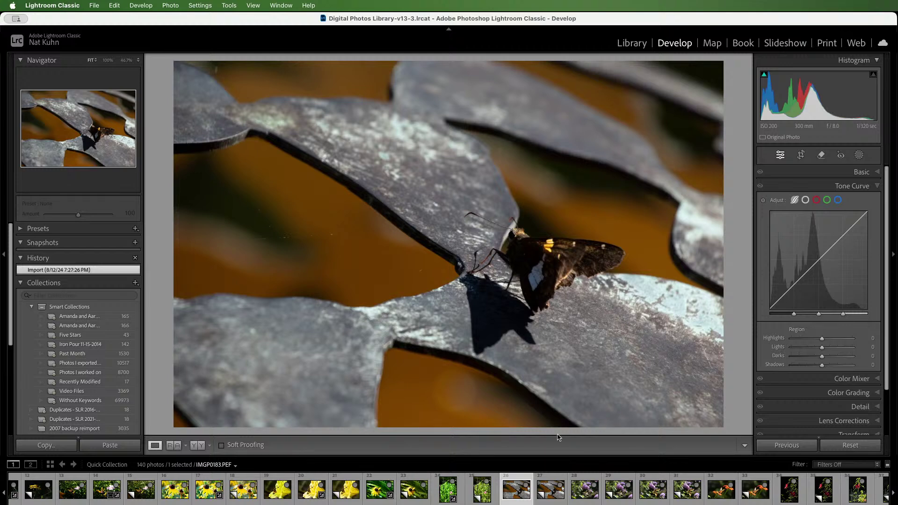
Set Exposure to +1.20 and Vibrance to +11 for the dark butterfly photo IMGP0183.PEF.
left_click(877, 173)
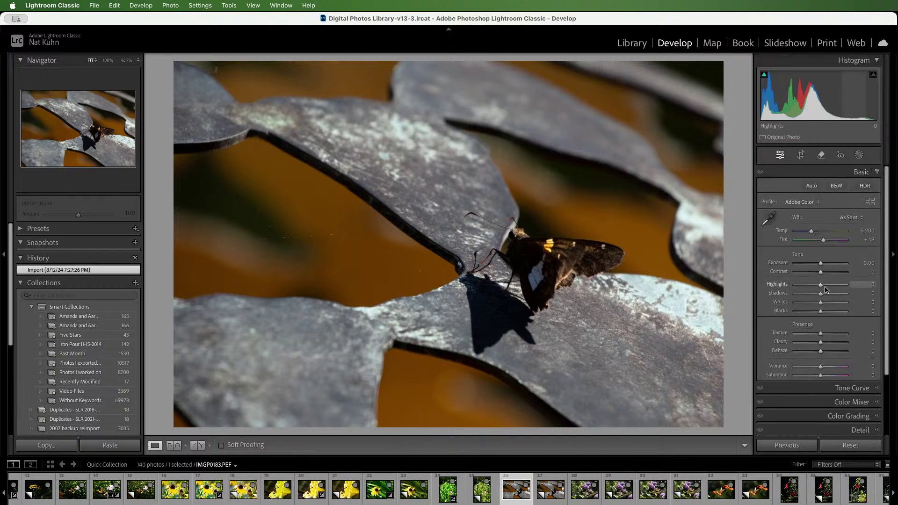
left_click_drag(822, 265, 828, 267)
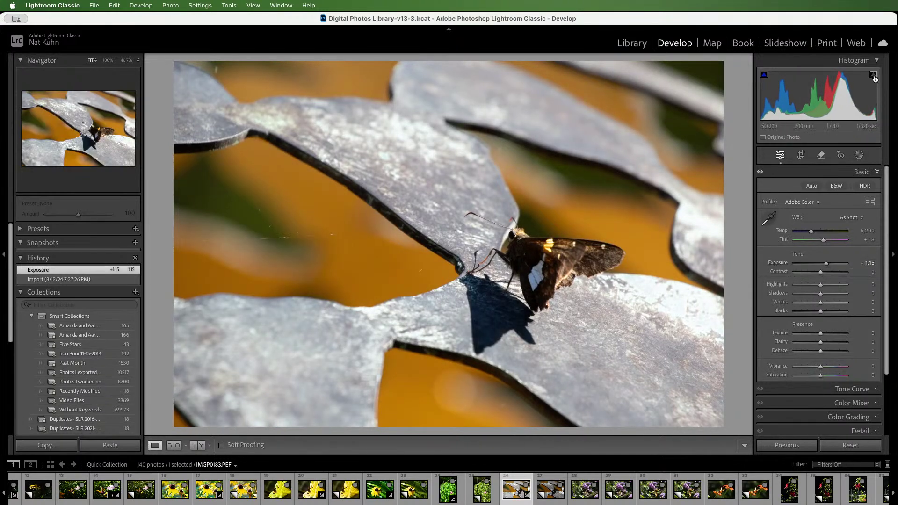
left_click_drag(822, 266, 828, 267)
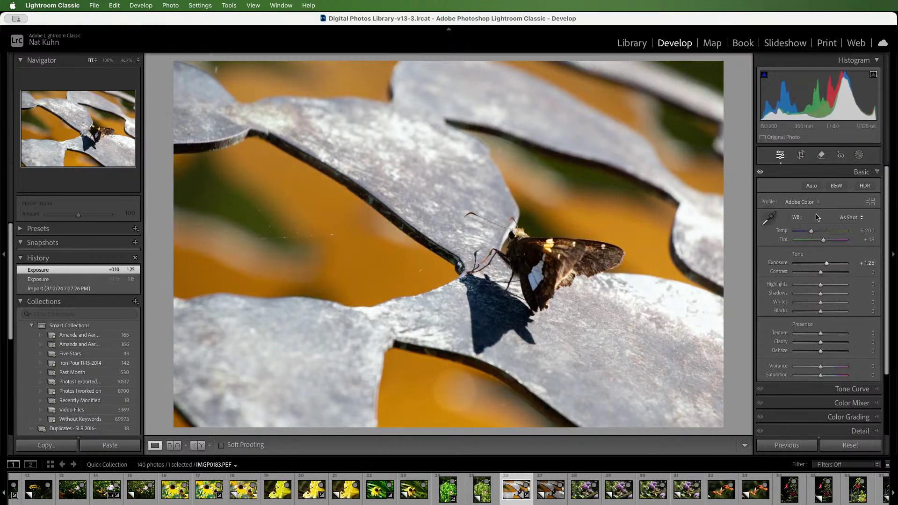
left_click_drag(829, 266, 828, 266)
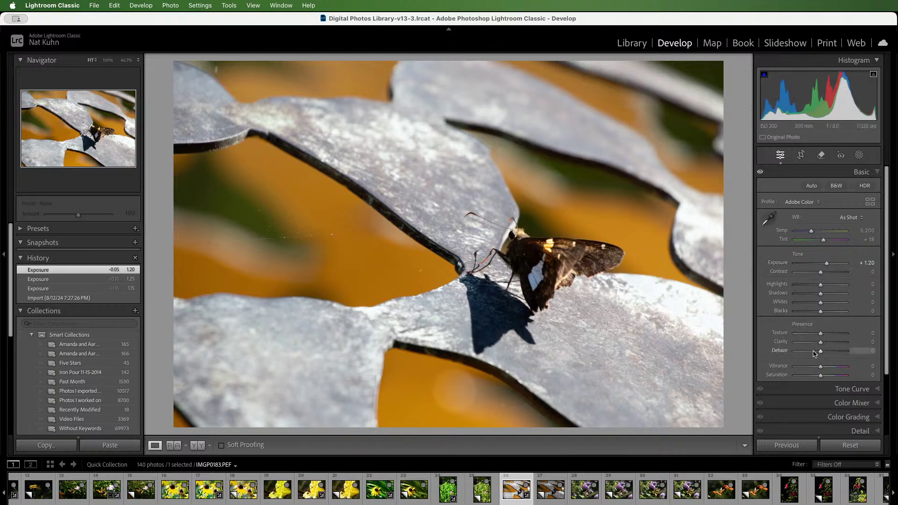
left_click_drag(823, 370, 825, 372)
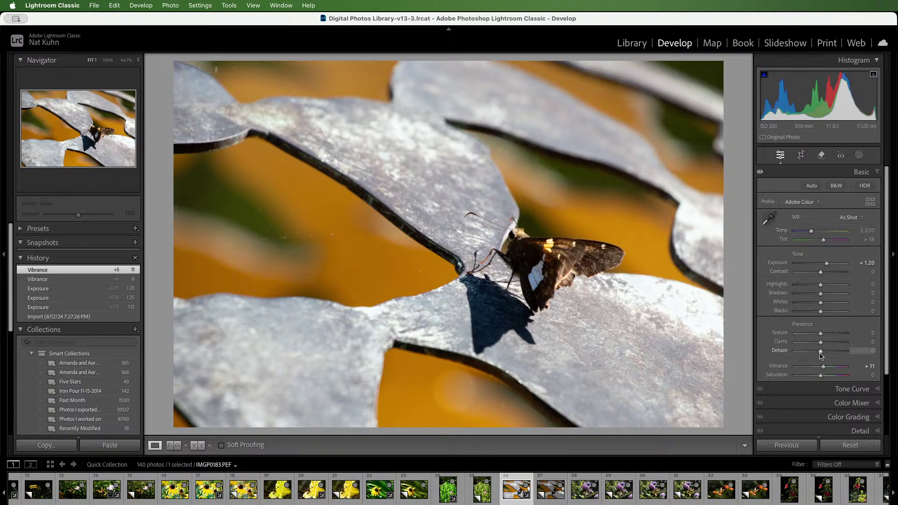
Adjust the dark butterfly photo's white balance to Temp 5,140 and Tint +16.
left_click(526, 245)
left_click(526, 245)
mouse_move(812, 232)
left_mouse_down()
mouse_move(822, 243)
mouse_move(813, 235)
left_mouse_up()
mouse_move(813, 235)
left_mouse_down()
mouse_move(824, 243)
mouse_move(812, 235)
left_mouse_up()
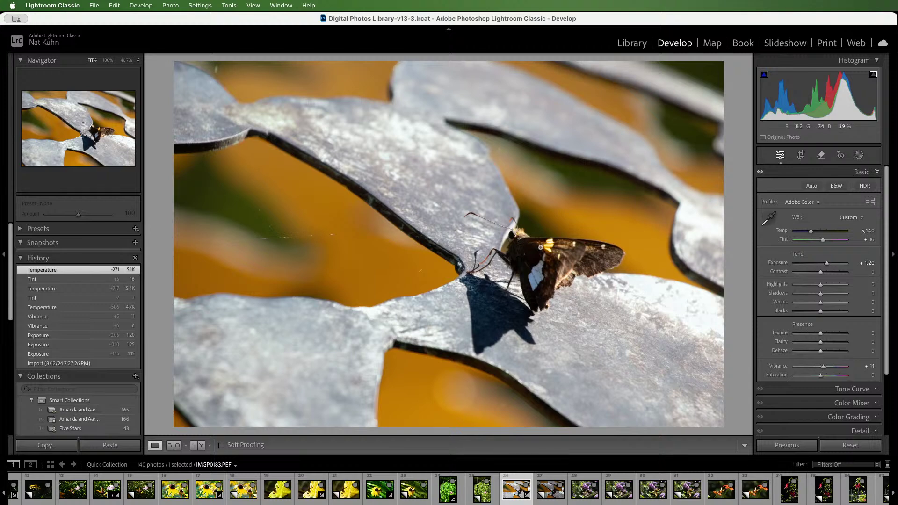
Adjust the dark butterfly photo's tone curve to Lights +12 and Highlights +1.
left_click(849, 389)
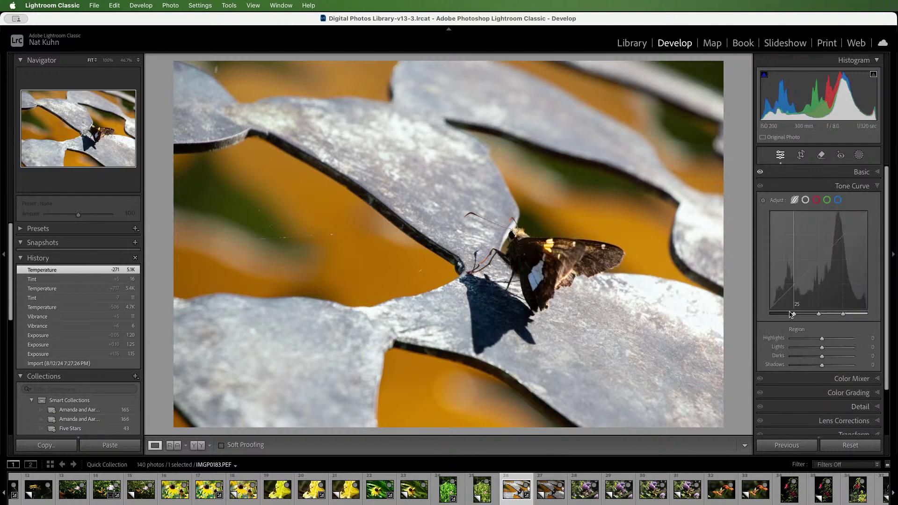
left_click_drag(830, 273, 830, 258)
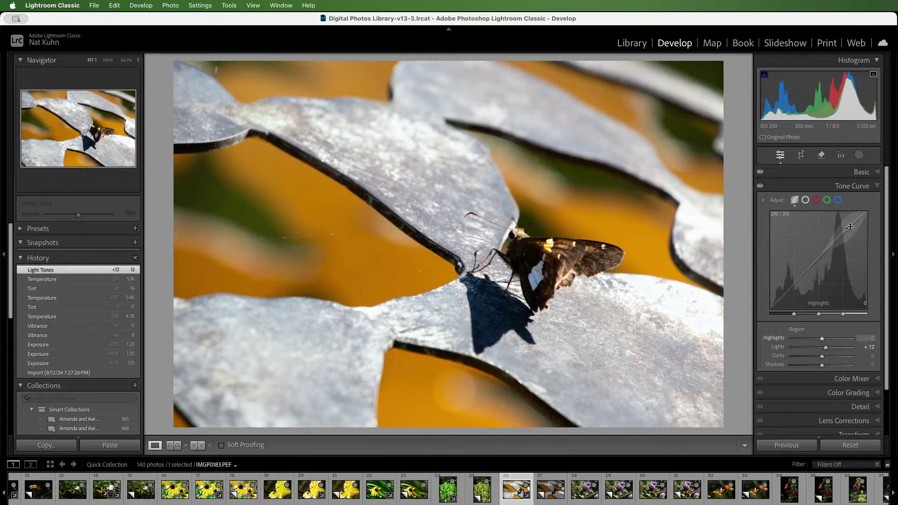
left_click_drag(853, 224, 853, 222)
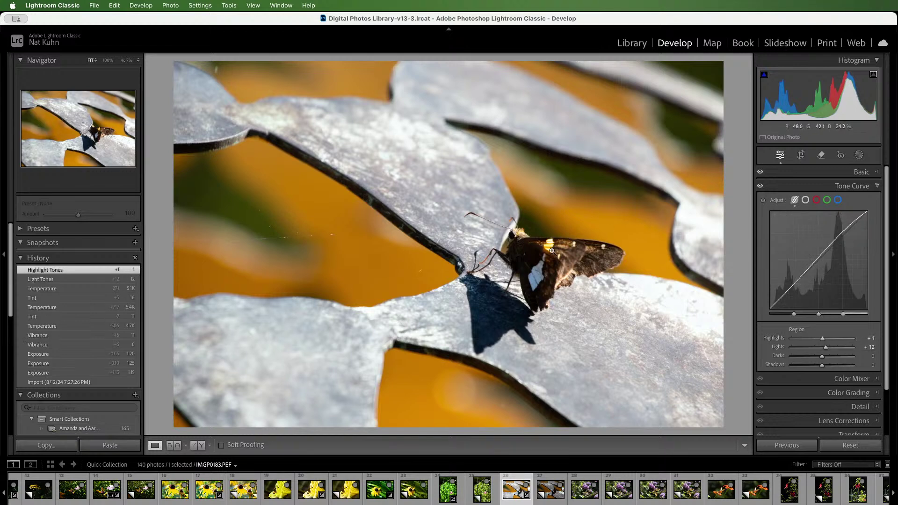
Inspect the dark butterfly's body up close and set Shadows to +54 and Blacks to -22.
left_click(572, 237)
left_click_drag(566, 225, 533, 246)
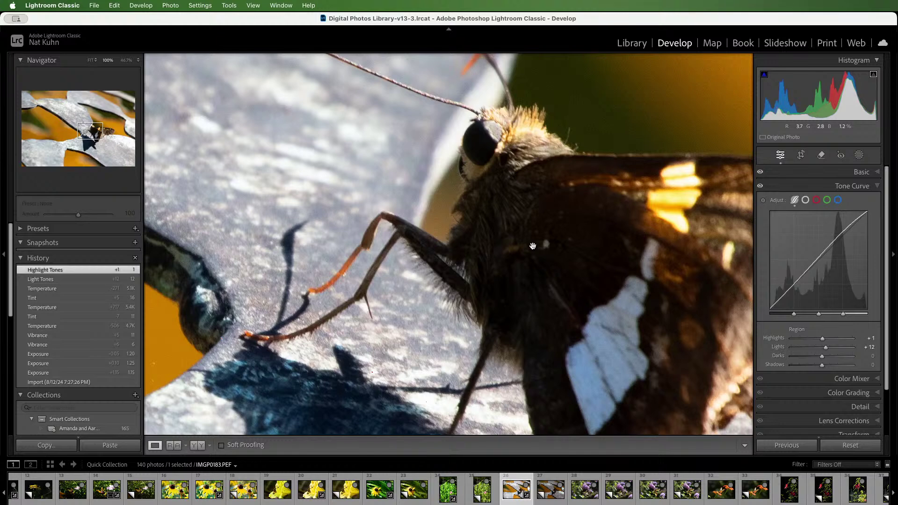
left_click(532, 246)
left_click(862, 171)
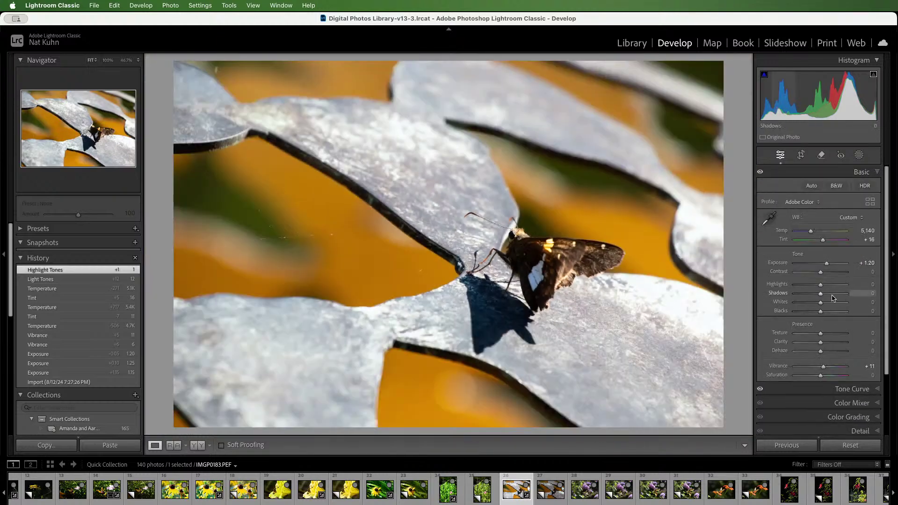
mouse_move(822, 294)
left_mouse_down()
mouse_move(838, 298)
mouse_move(818, 316)
mouse_move(835, 295)
left_mouse_up()
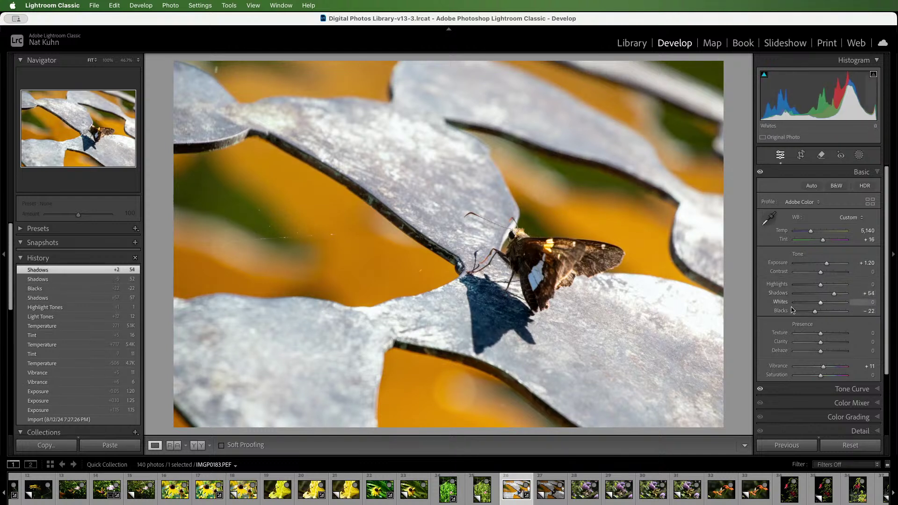
Check the butterfly's body and legs up close and remove chromatic aberration from the photo.
left_click(520, 248)
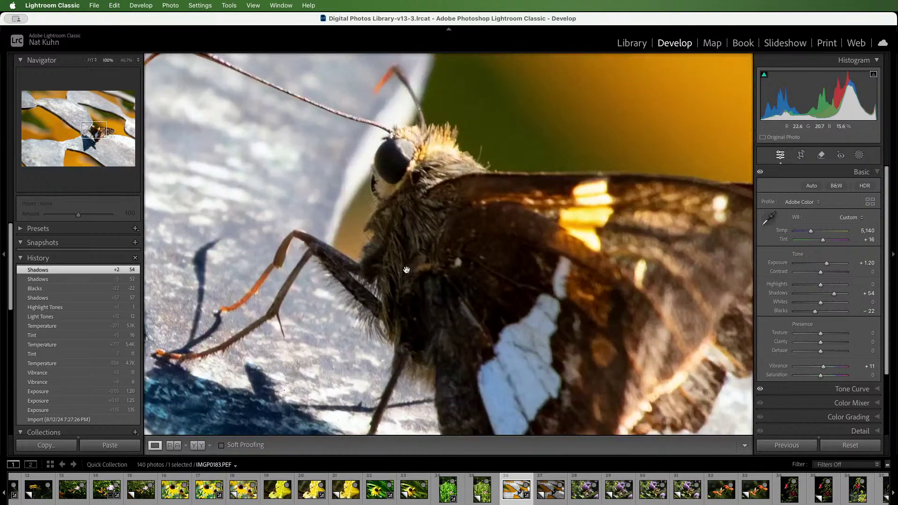
left_click(401, 306)
left_click(489, 263)
scroll(773, 406, "down", 3)
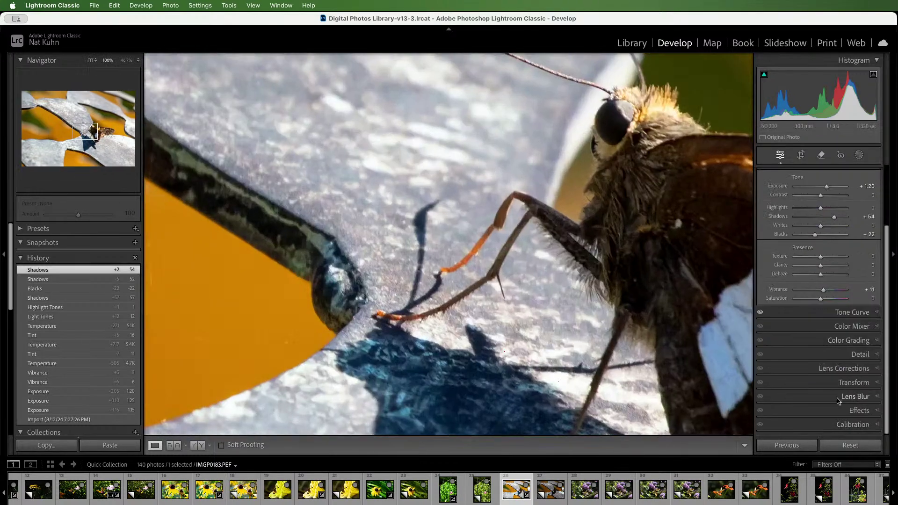
left_click(842, 367)
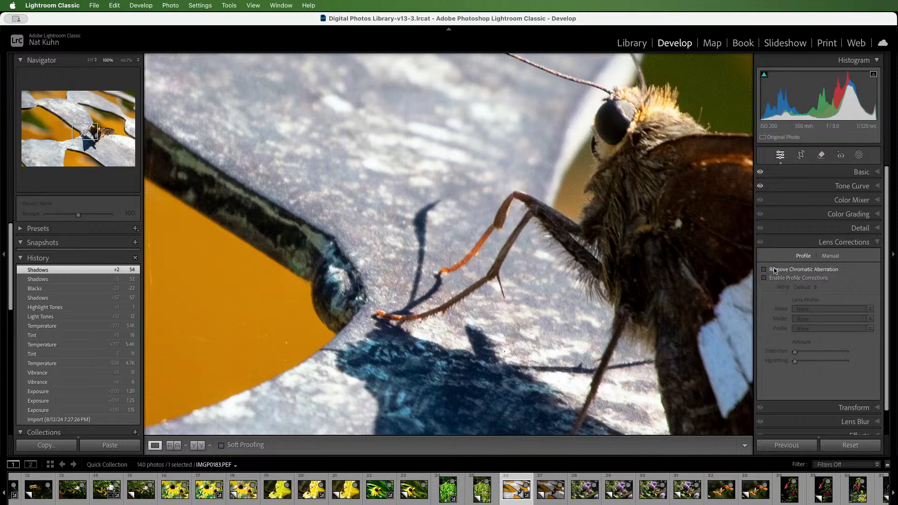
left_click(550, 310)
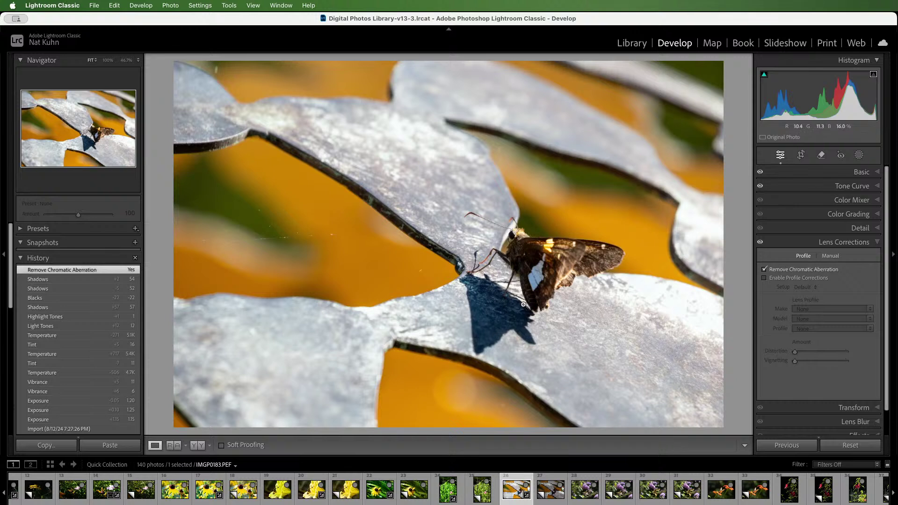
Set the dark butterfly photo's Saturation to +4 and its hue shifts to Orange +9, Yellow +4, Aqua +2 and Blue -6.
left_click(862, 172)
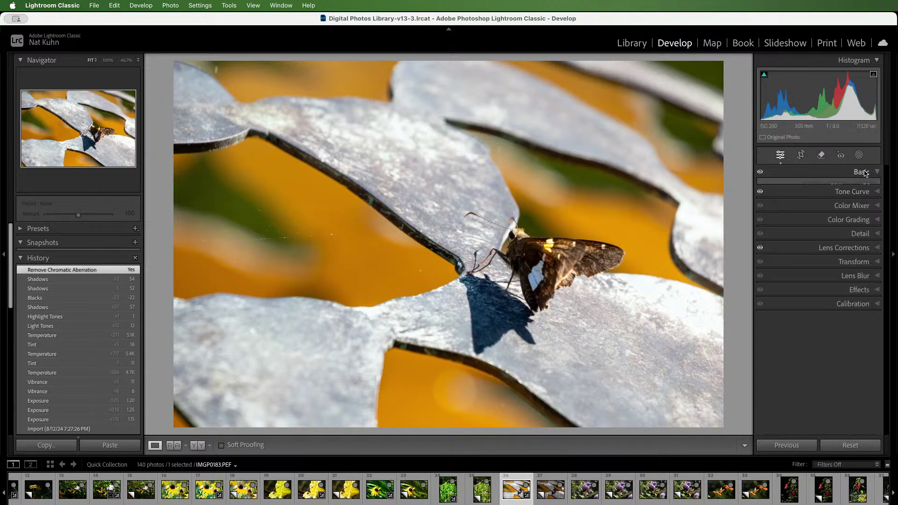
left_click_drag(823, 378, 825, 379)
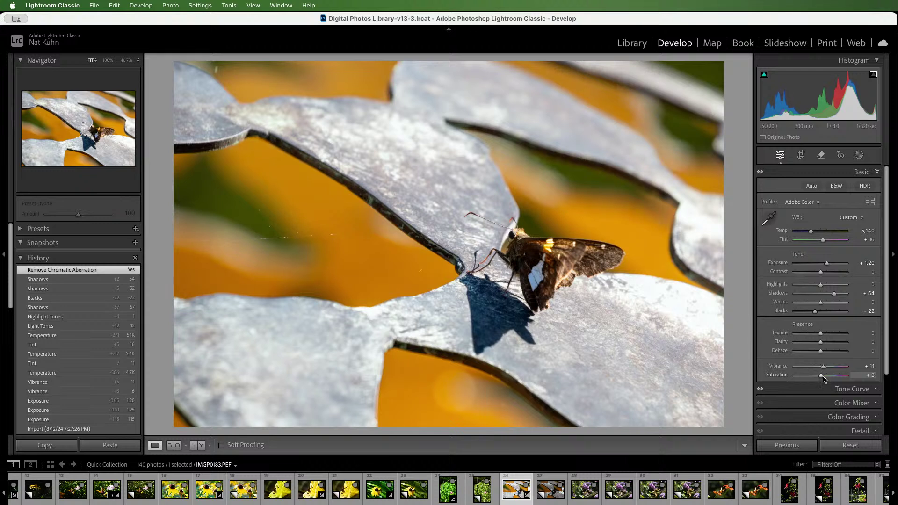
left_click(860, 403)
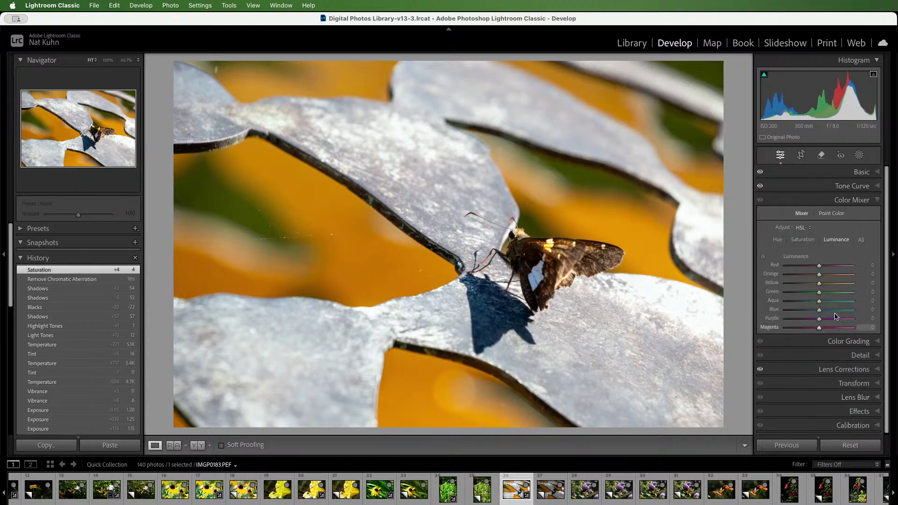
left_click(777, 239)
mouse_move(819, 283)
left_mouse_down()
mouse_move(833, 284)
mouse_move(816, 290)
mouse_move(823, 277)
left_mouse_up()
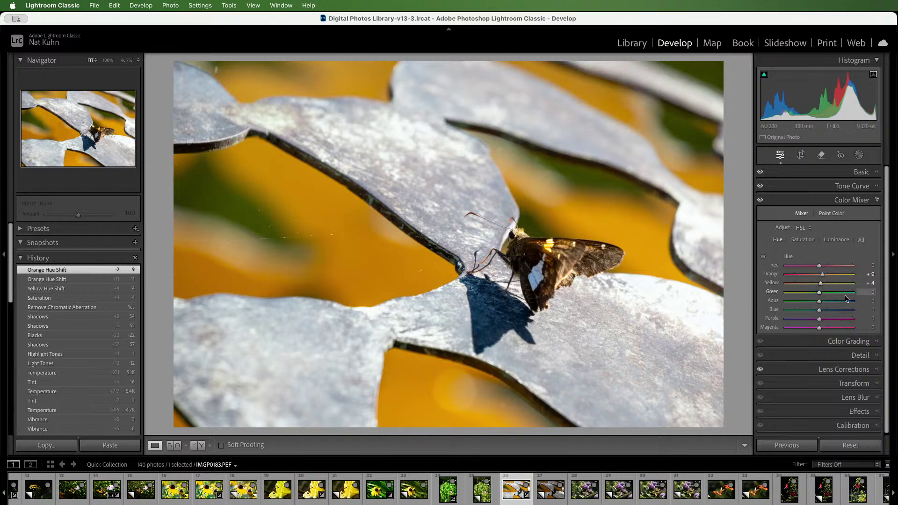
mouse_move(819, 293)
left_mouse_down()
mouse_move(846, 301)
mouse_move(785, 305)
mouse_move(861, 307)
mouse_move(819, 307)
left_mouse_up()
mouse_move(820, 309)
left_mouse_down()
mouse_move(829, 319)
mouse_move(805, 322)
mouse_move(818, 321)
left_mouse_up()
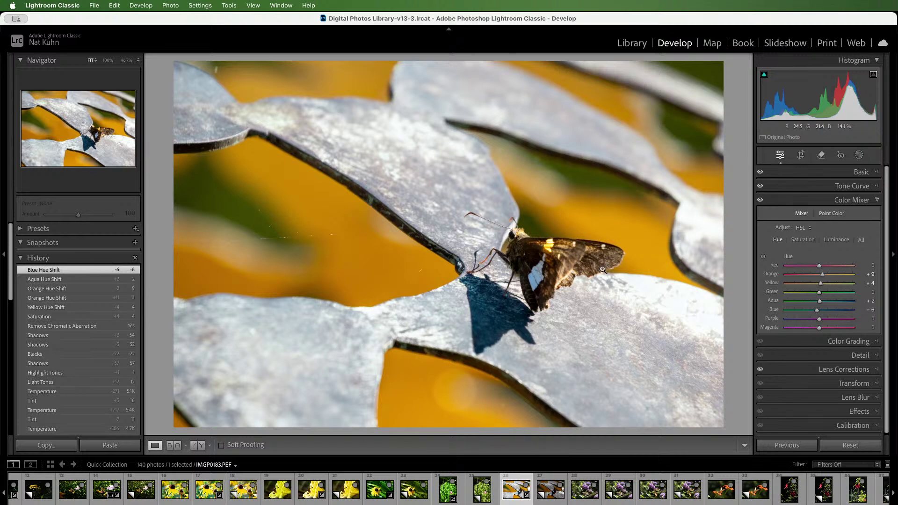
Compare the edited dark butterfly photo with its unedited virtual copy, and move on to IMGP0185.PEF.
key("super+apostrophe")
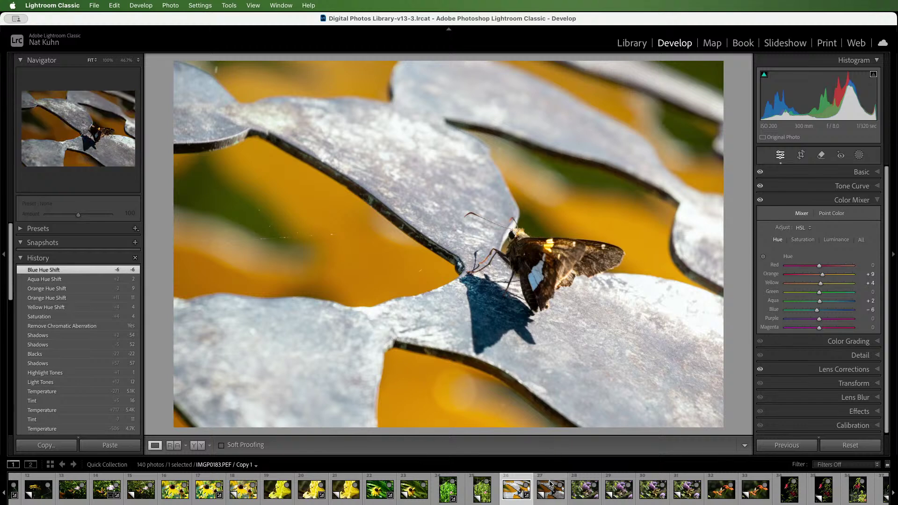
left_click(516, 489)
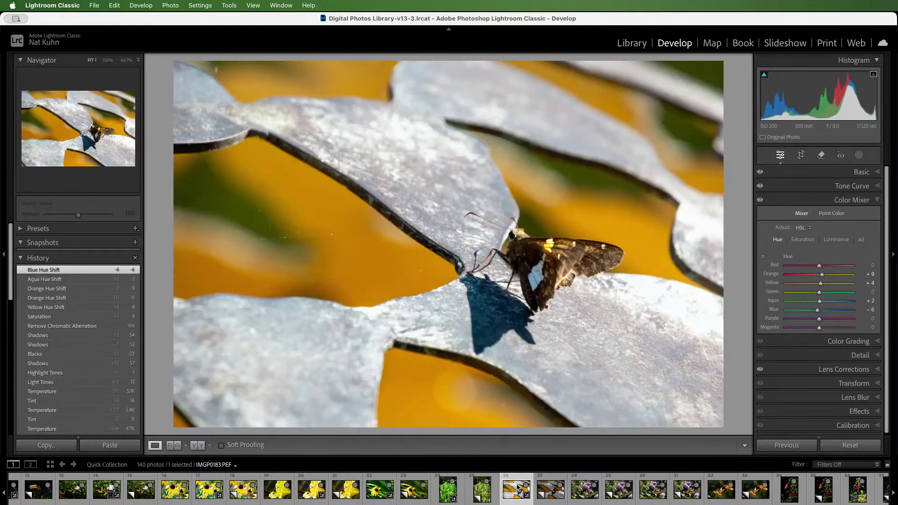
left_click(580, 499)
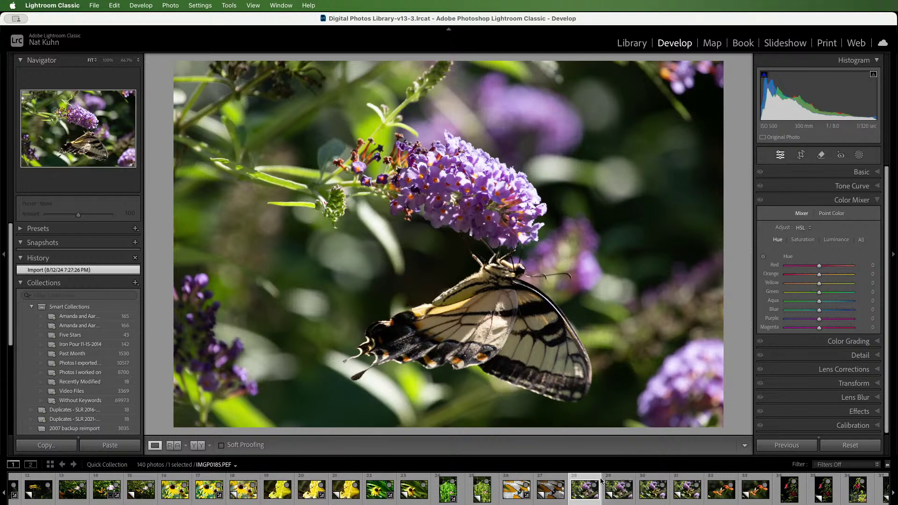
Compare the swallowtail butterfly photos IMGP0185.PEF and IMGP0187.PEF and their virtual copies.
left_click(619, 498)
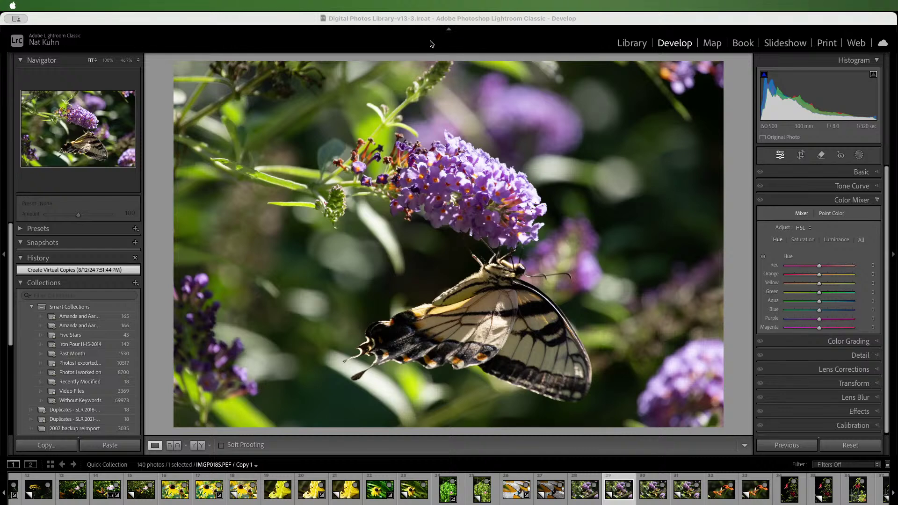
left_click(763, 22)
left_click(672, 22)
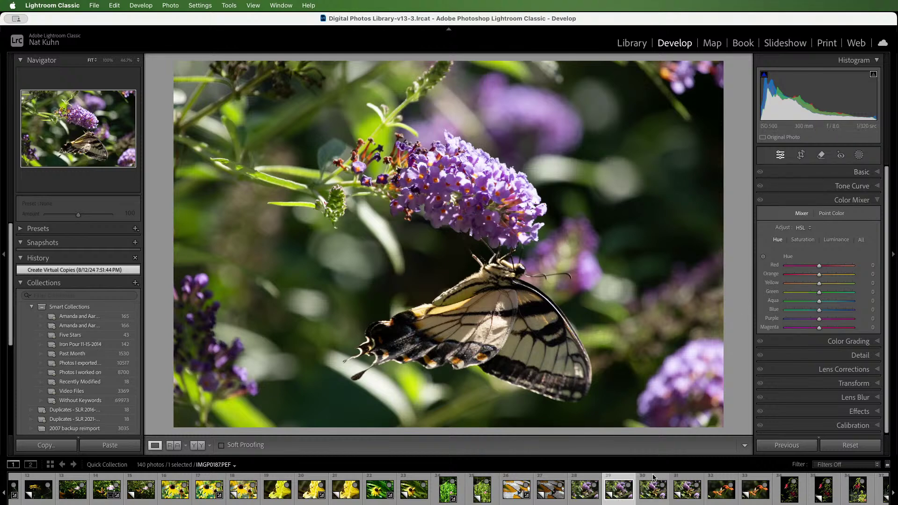
left_click(653, 490)
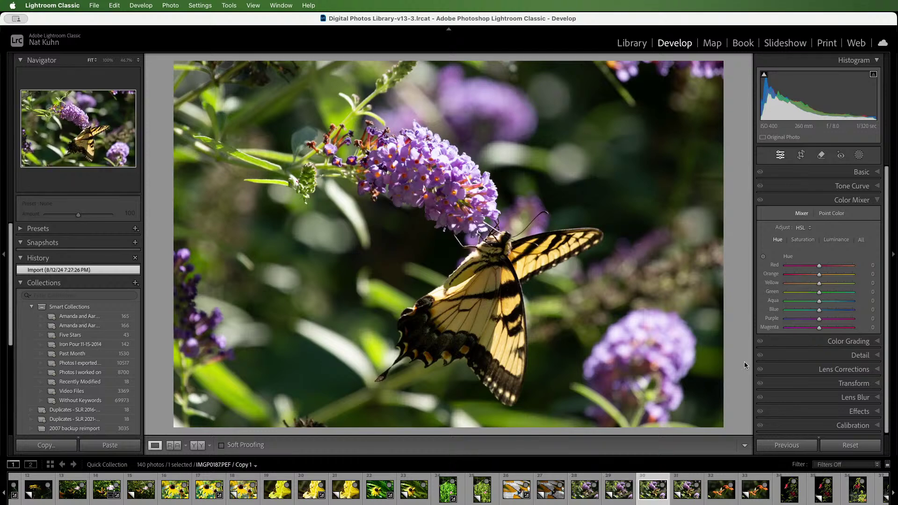
key("Left")
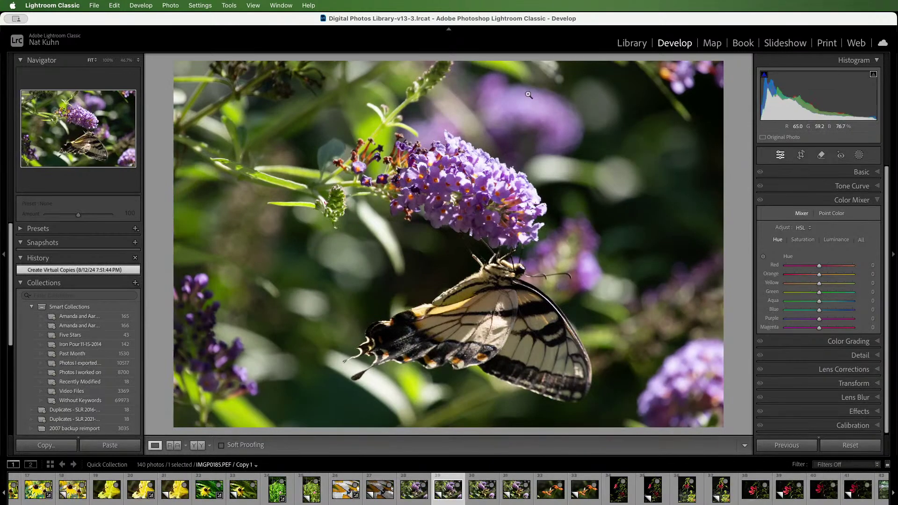
key("Right")
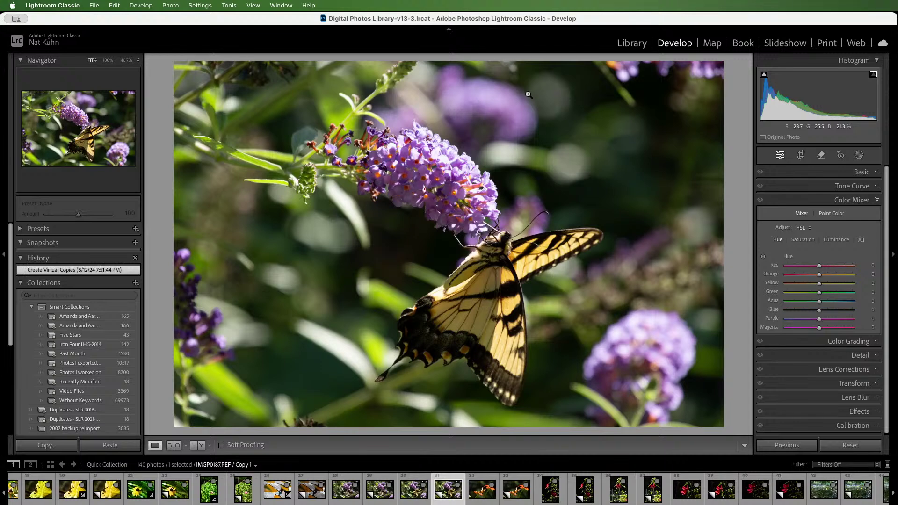
key("Left")
key("Left")
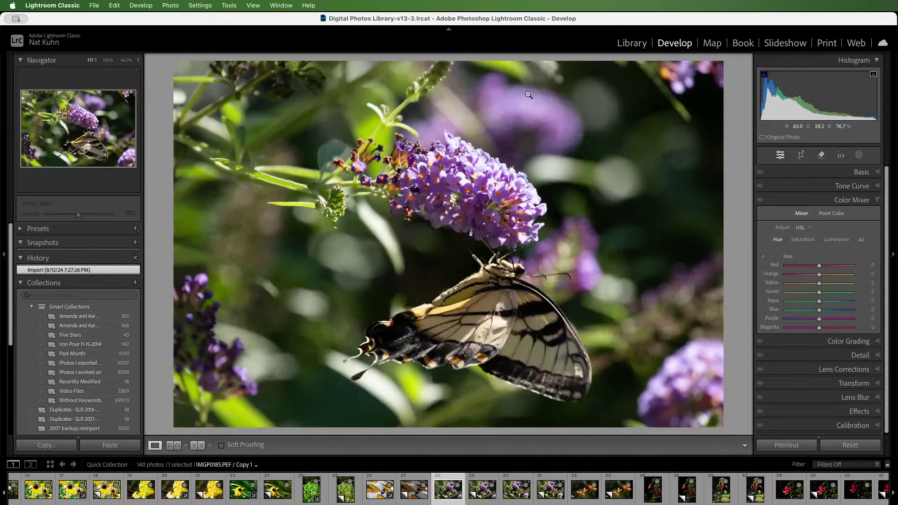
key("Right")
key("Right")
key("Left")
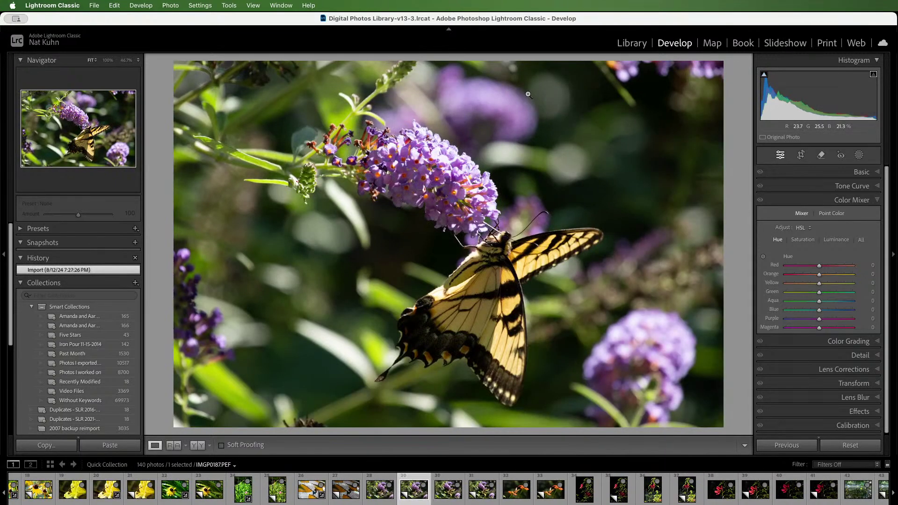
key("Left")
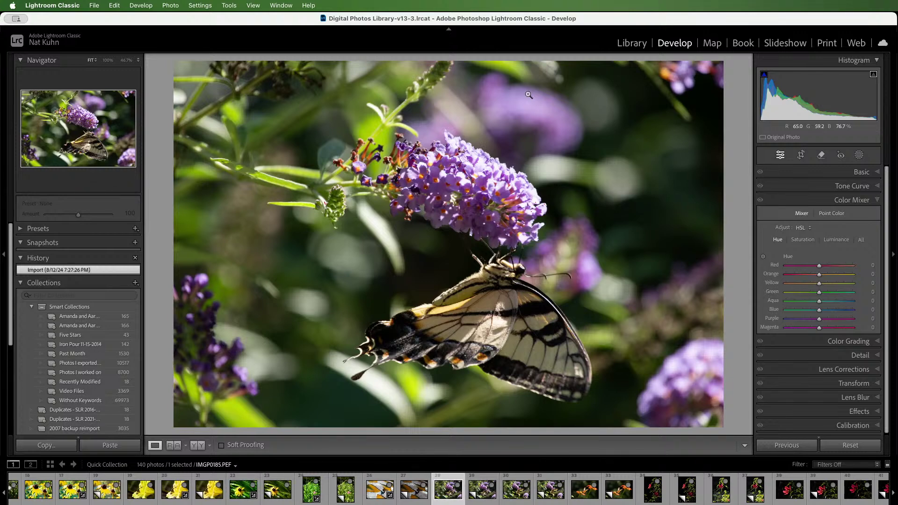
key("Right")
Set Exposure to +0.20, Shadows to +52, Blacks to -4 and Vibrance to +5 for the swallowtail photo IMGP0185.PEF.
left_click(861, 171)
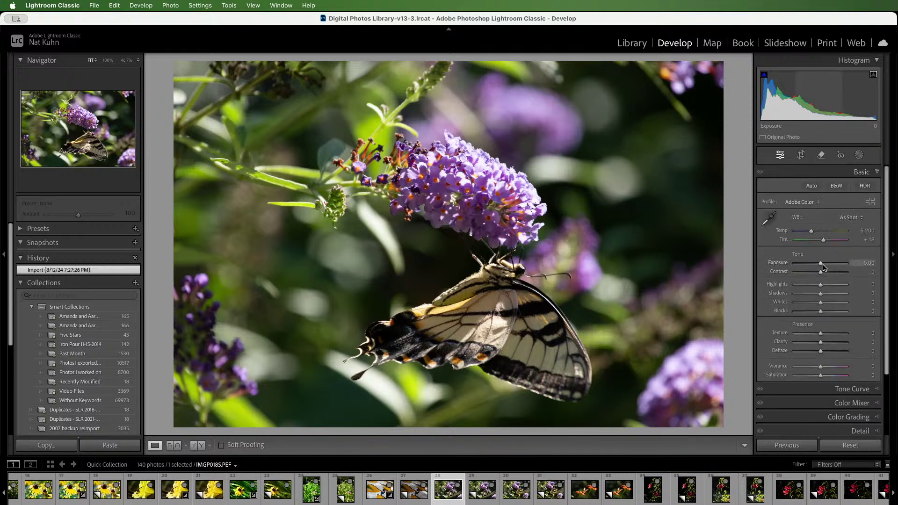
left_click_drag(823, 268, 825, 268)
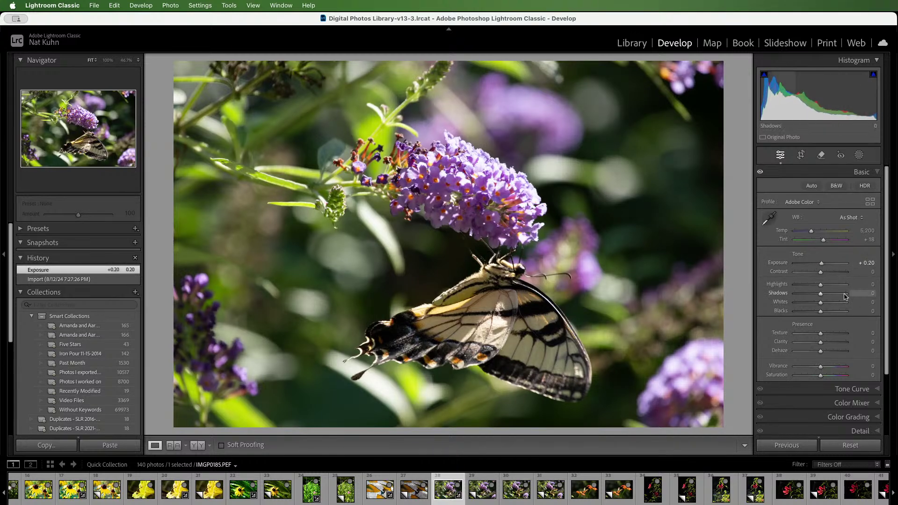
left_click_drag(820, 293, 818, 312)
left_click_drag(820, 367, 822, 367)
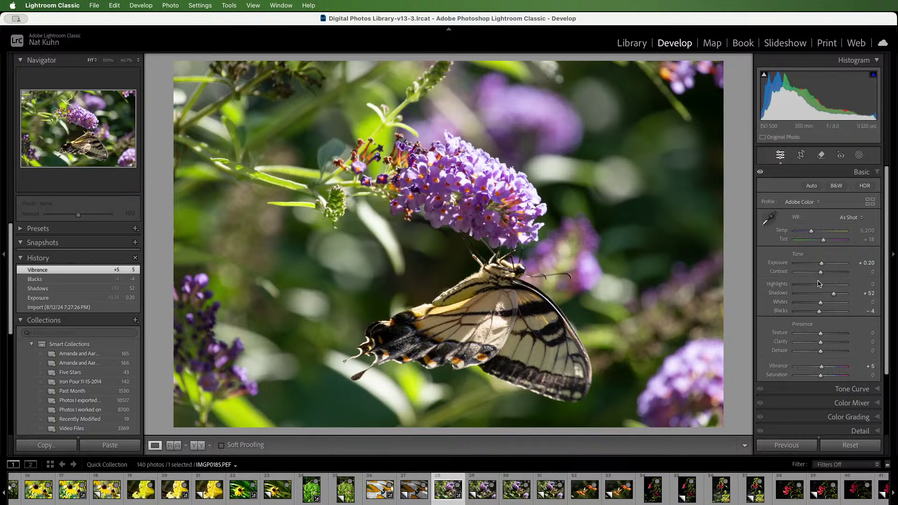
Set Highlights to -10, Temp to 4,788 and Tint to +20, and the tone curve to Highlights +5, Lights +9, Darks -7, Shadows -9.
left_click_drag(821, 284, 819, 285)
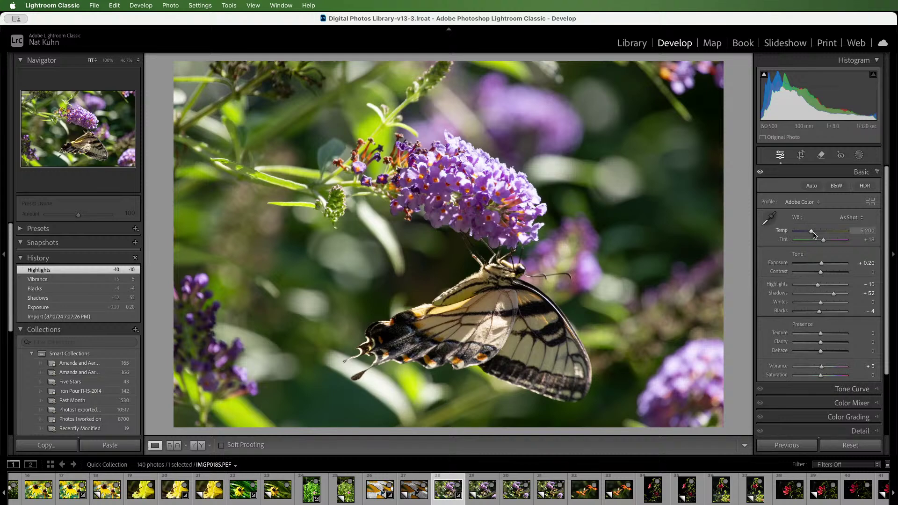
left_click_drag(813, 232, 823, 244)
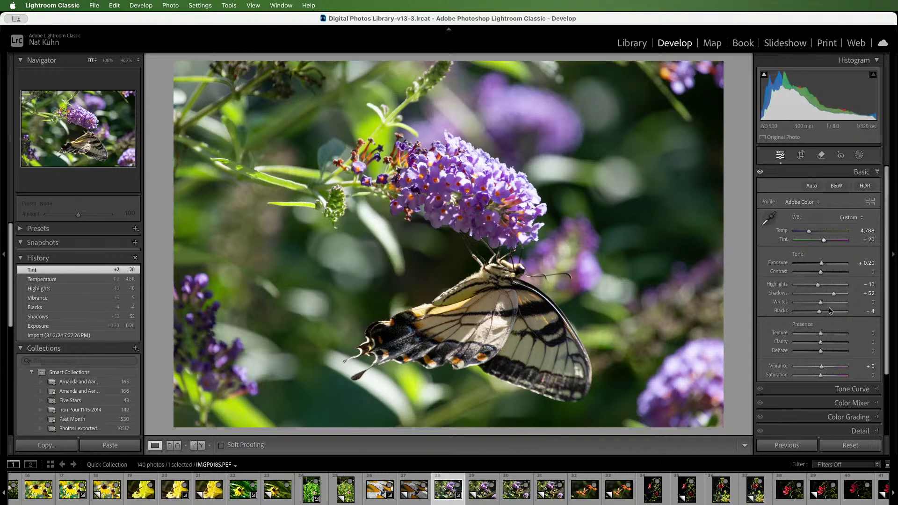
left_click(863, 388)
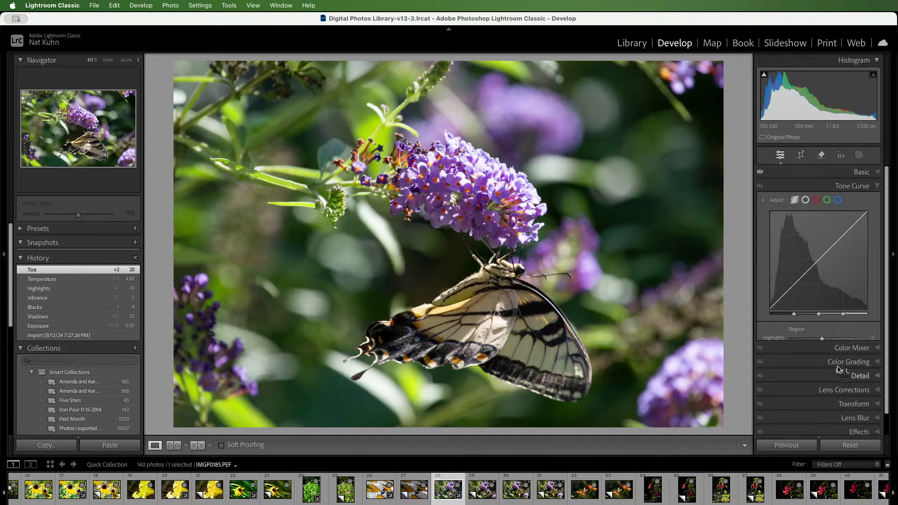
mouse_move(797, 281)
left_mouse_down()
mouse_move(783, 290)
mouse_move(797, 287)
left_mouse_up()
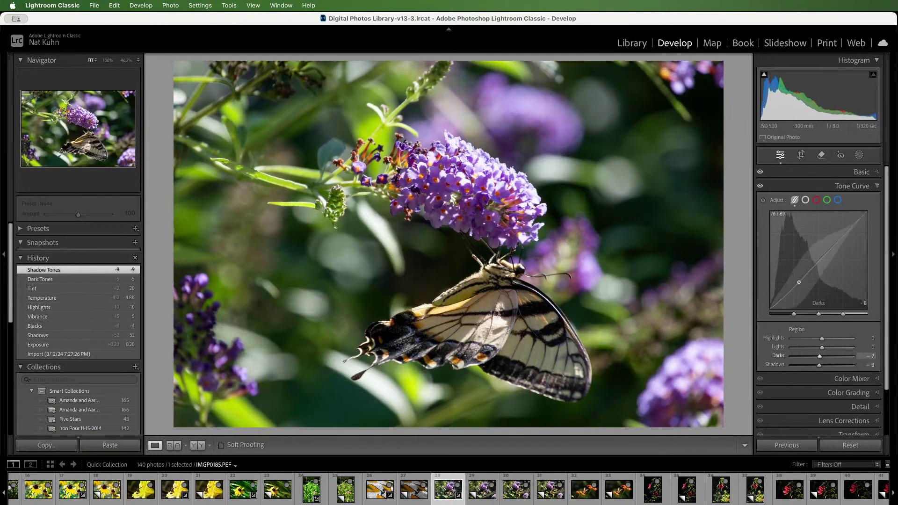
left_click_drag(824, 258, 838, 236)
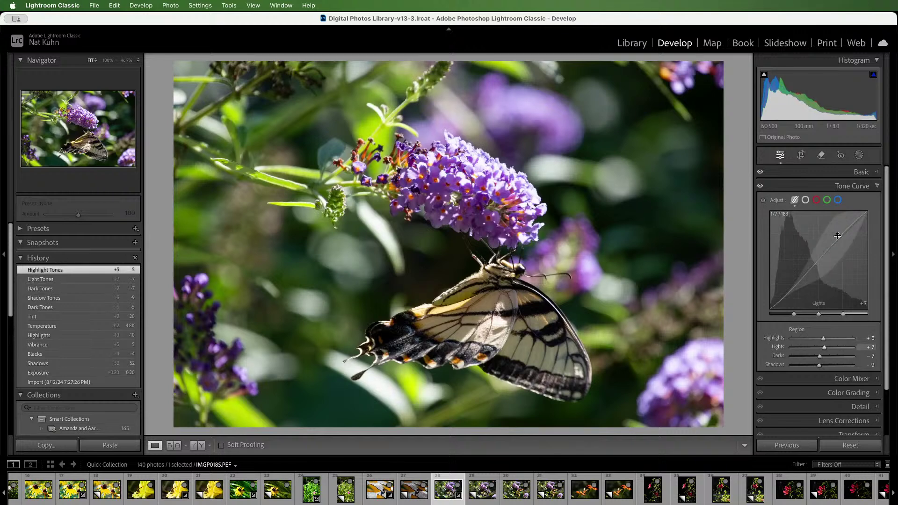
Remove chromatic aberration from the swallowtail photo IMGP0185.PEF, checking the purple petal edges at full magnification.
left_click(521, 201)
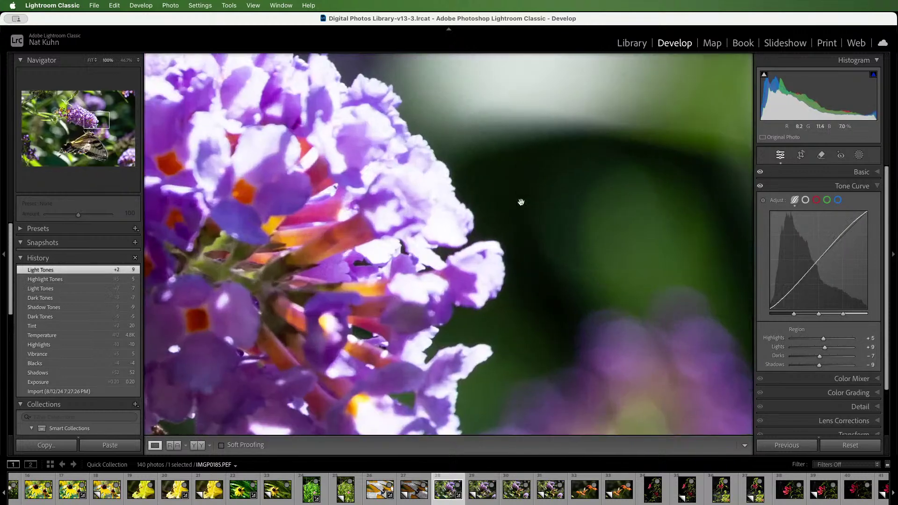
scroll(837, 407, "down", 2)
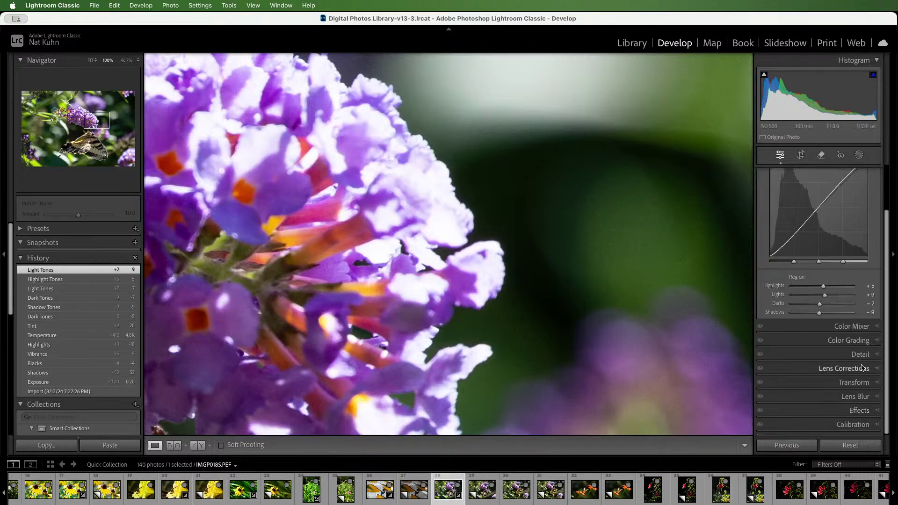
left_click(842, 368)
left_click(787, 269)
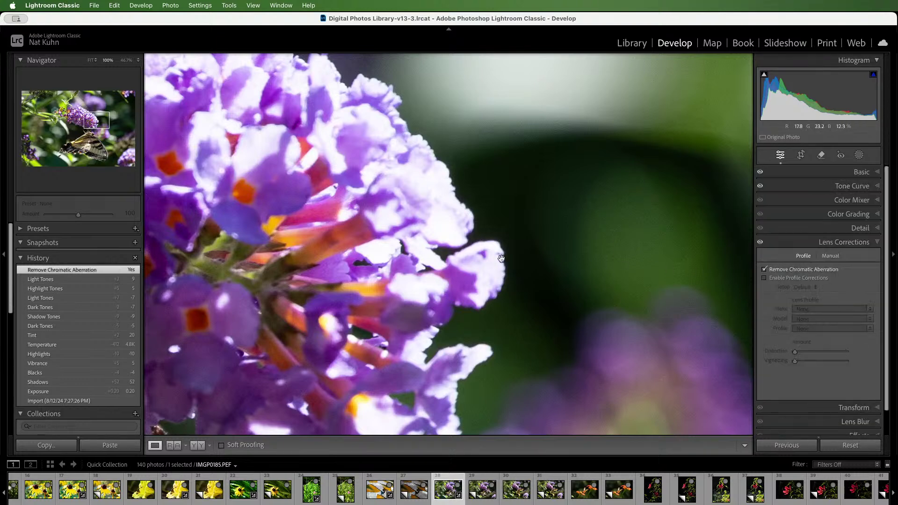
left_click(424, 273)
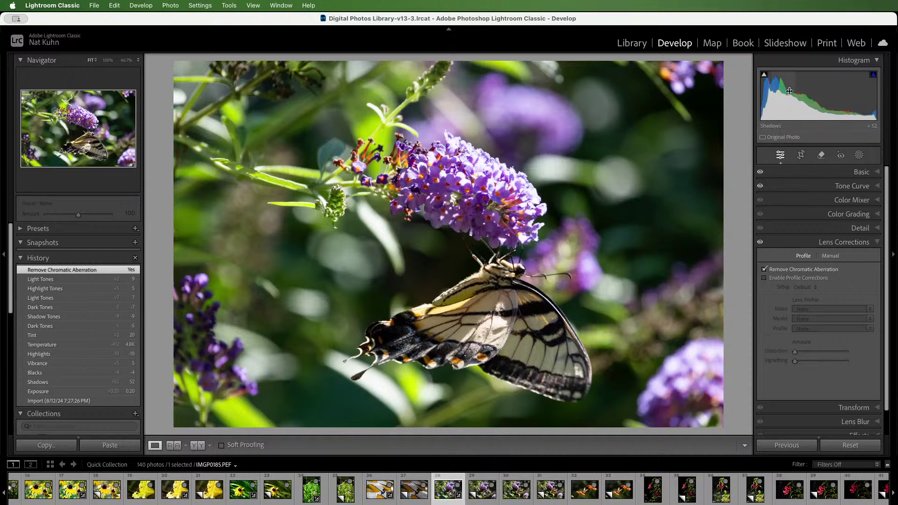
Crop IMGP0185.PEF to the 4 x 5 / 8 x 10 aspect ratio, shifting the frame to balance the flower and butterfly.
left_click(799, 155)
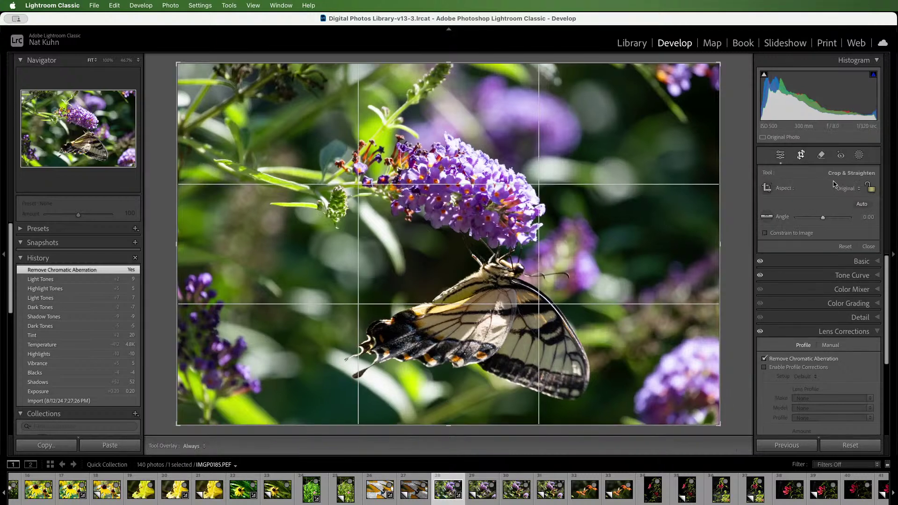
left_click(853, 187)
left_click(830, 223)
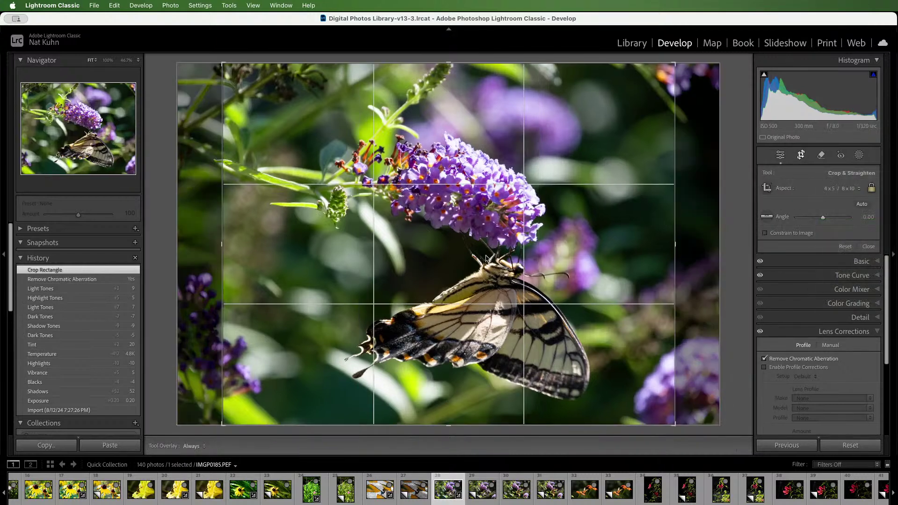
left_click_drag(479, 233, 441, 234)
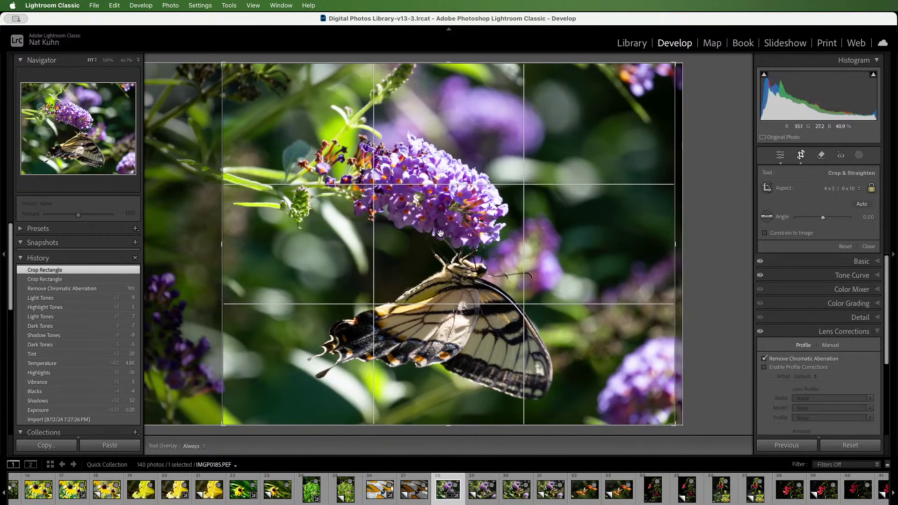
left_click_drag(441, 235, 440, 232)
key("Return")
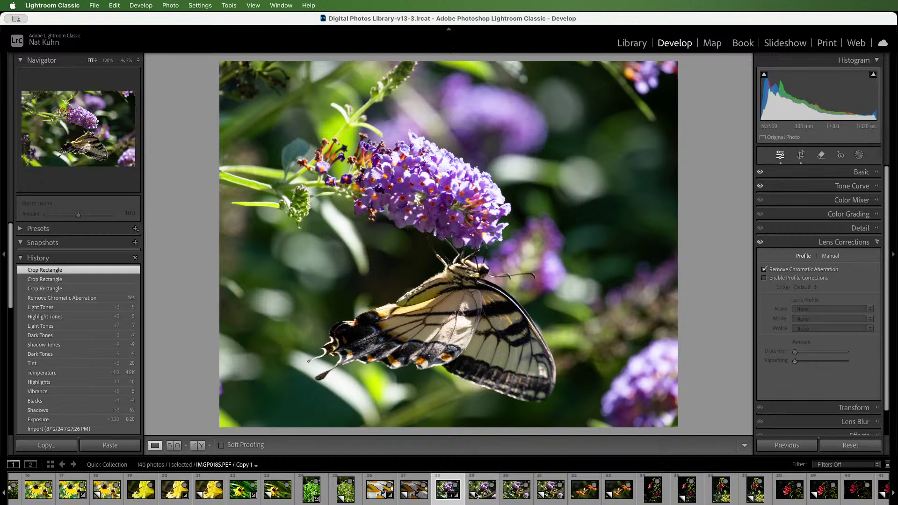
Compare the edited IMGP0185.PEF with its unedited virtual copy, and view the unedited IMGP0187.PEF.
left_click(477, 492)
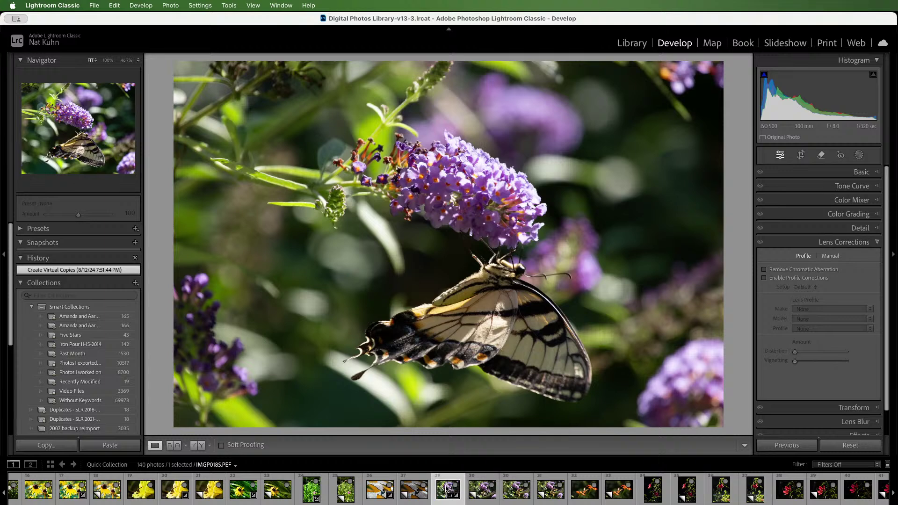
left_click(447, 488)
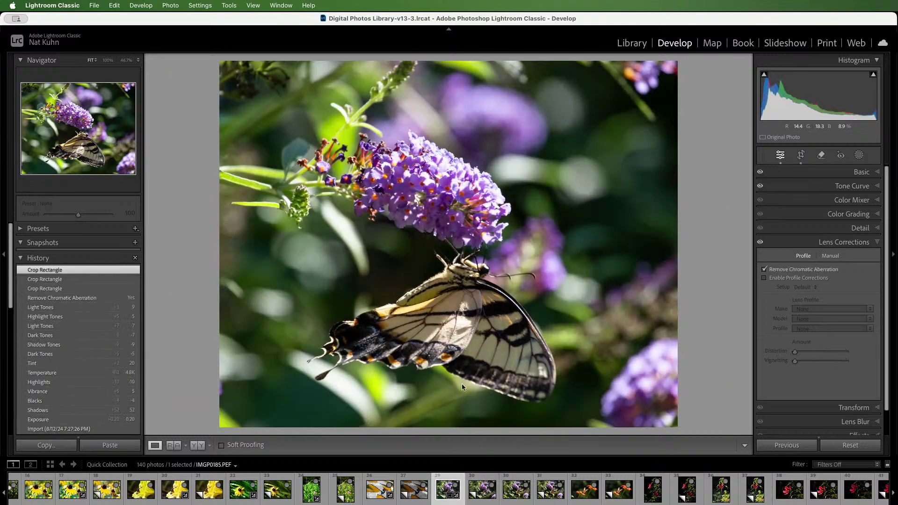
left_click(477, 486)
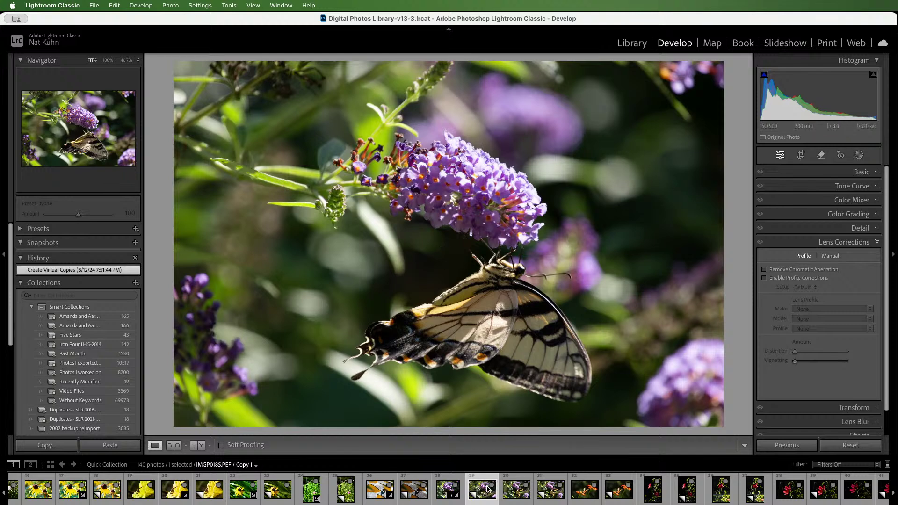
left_click(448, 488)
left_click(514, 489)
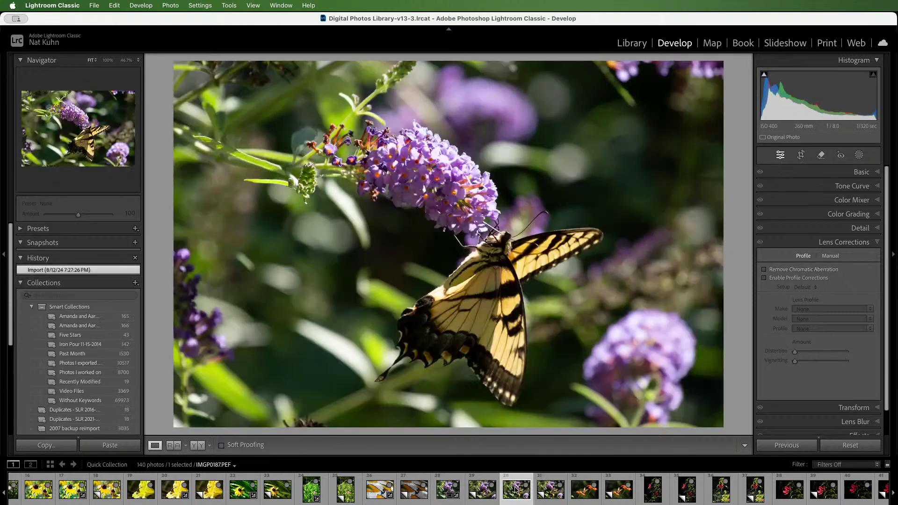
Copy the develop settings from IMGP0185.PEF to IMGP0187.PEF, and set the Blacks of IMGP0187.PEF to -9.
right_click(442, 489)
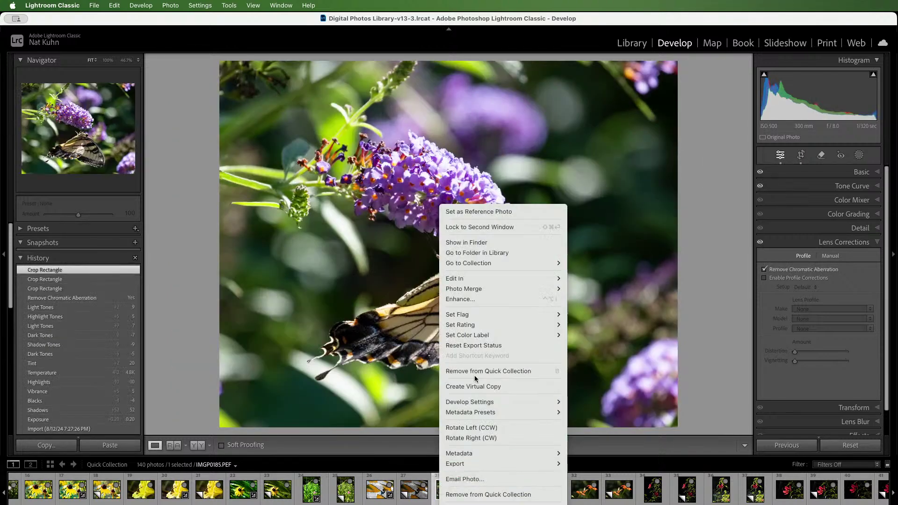
mouse_move(477, 402)
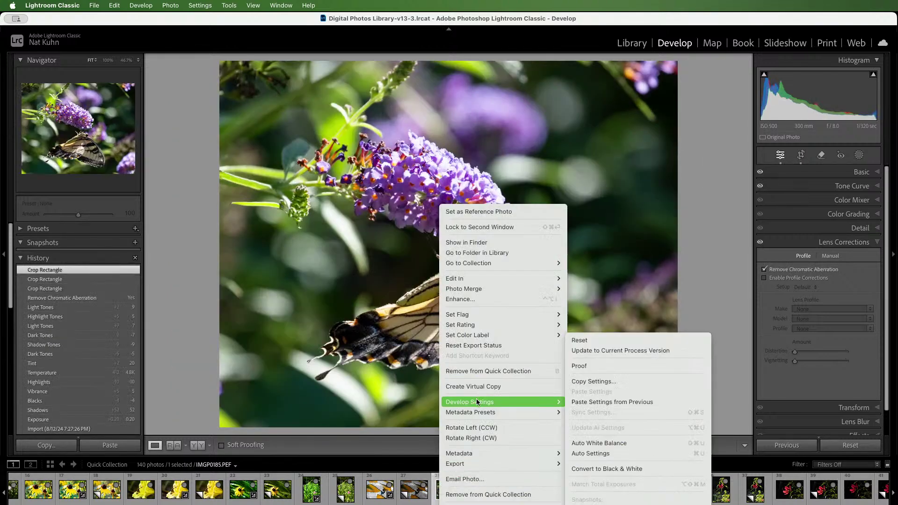
left_click(594, 381)
left_click(611, 271)
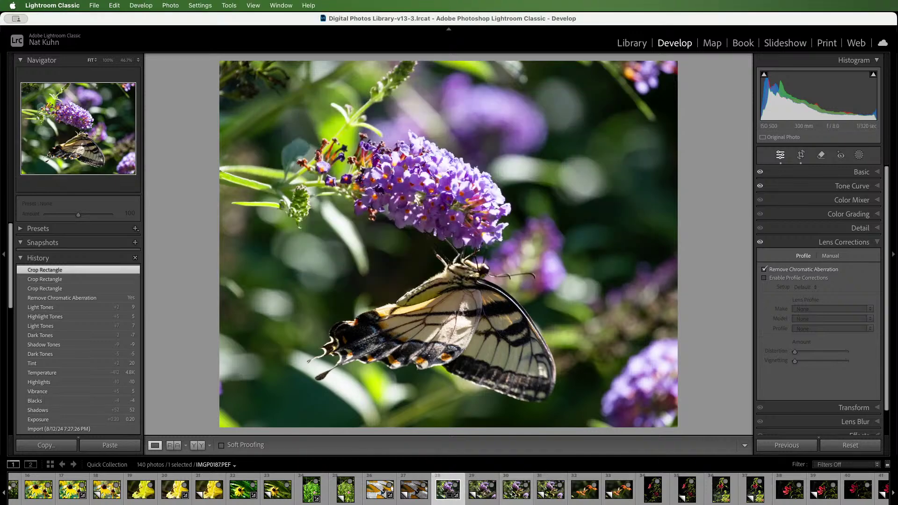
right_click(515, 489)
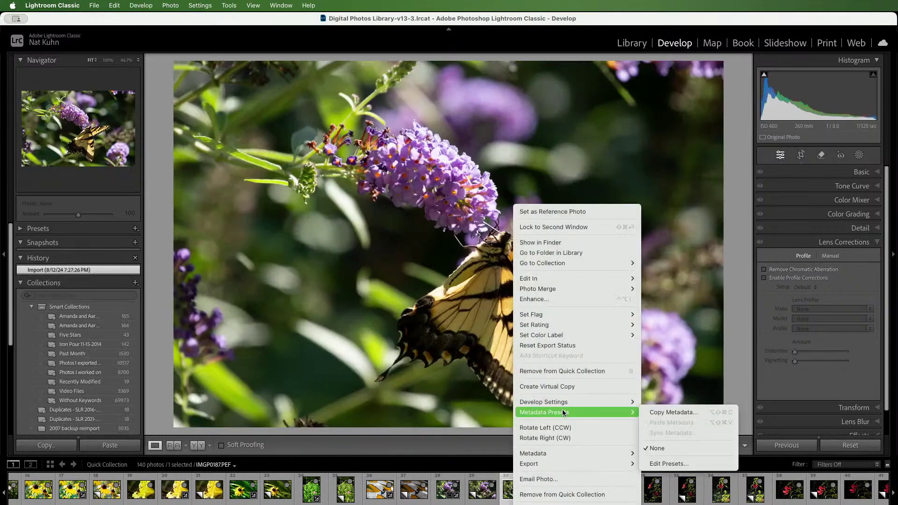
mouse_move(559, 400)
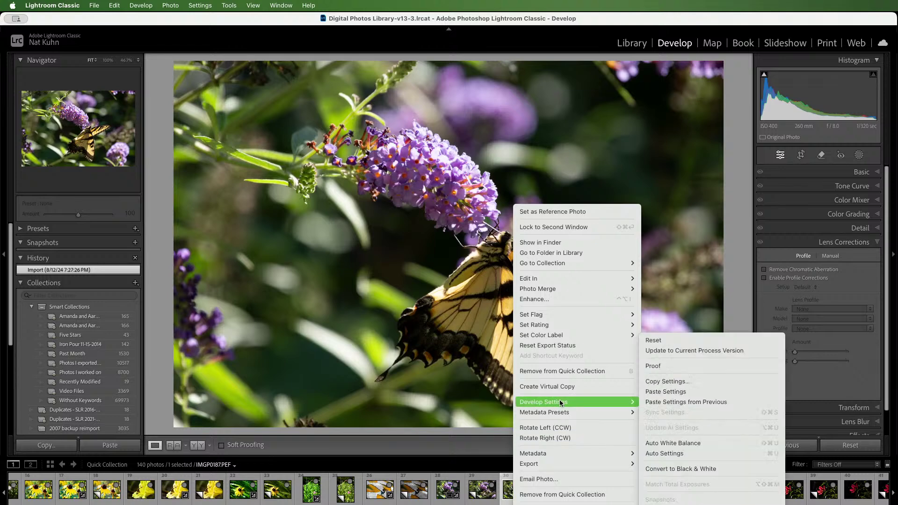
left_click(657, 392)
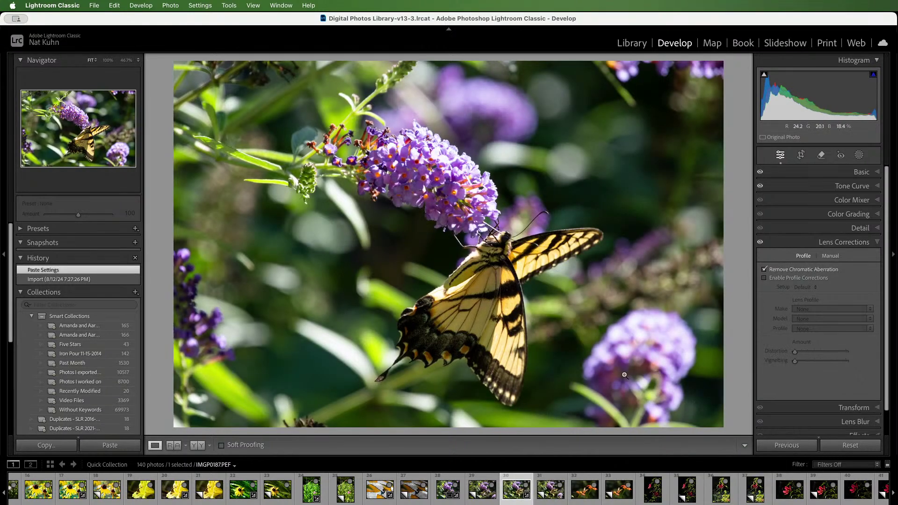
left_click(874, 172)
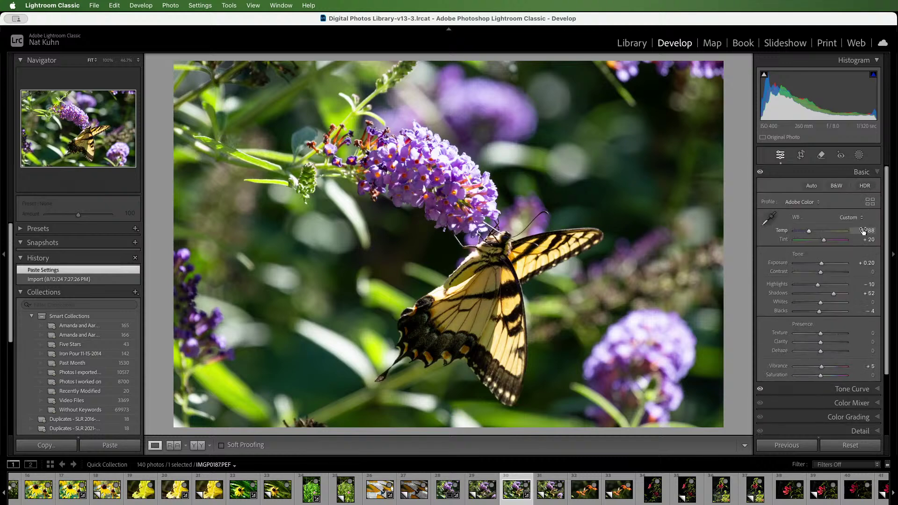
left_click_drag(824, 313, 822, 314)
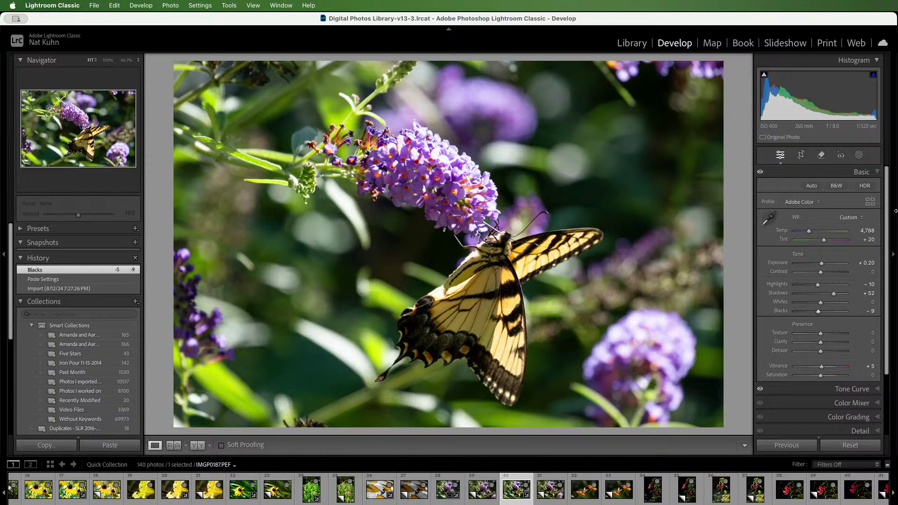
Compare IMGP0187.PEF with the unedited virtual copy of IMGP0185.PEF, and examine the butterfly's head and body at 100%.
key("Left")
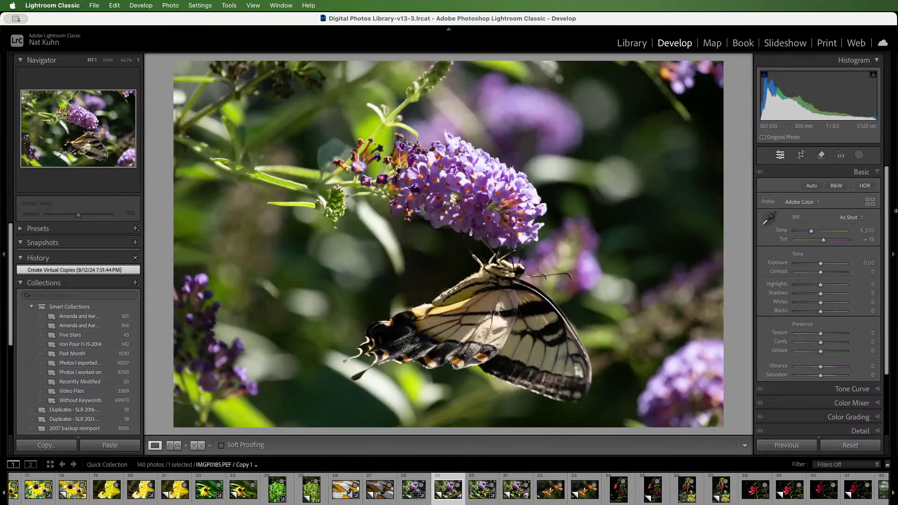
key("Right")
key("Left")
key("Right")
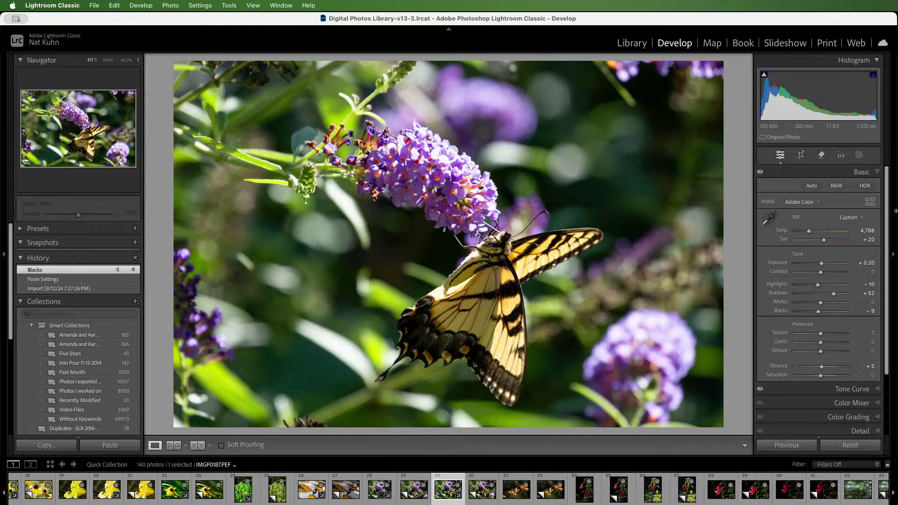
key("z")
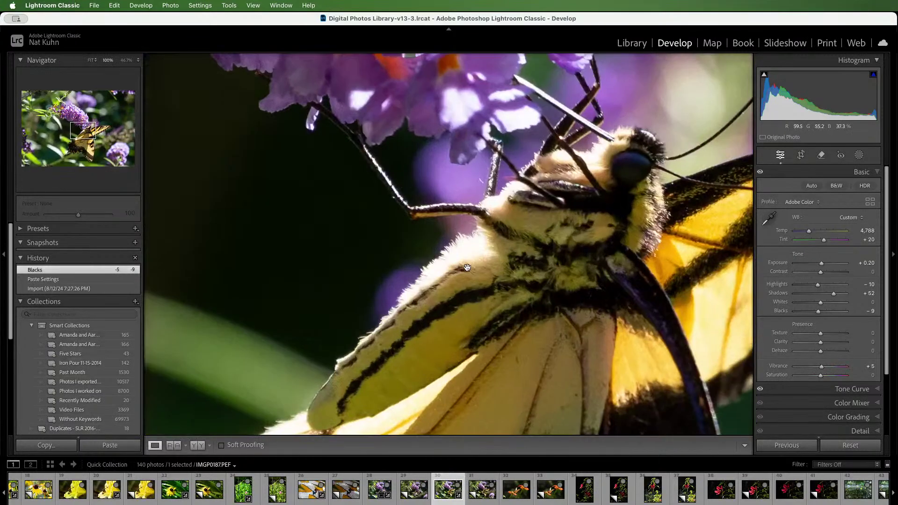
left_click(624, 255)
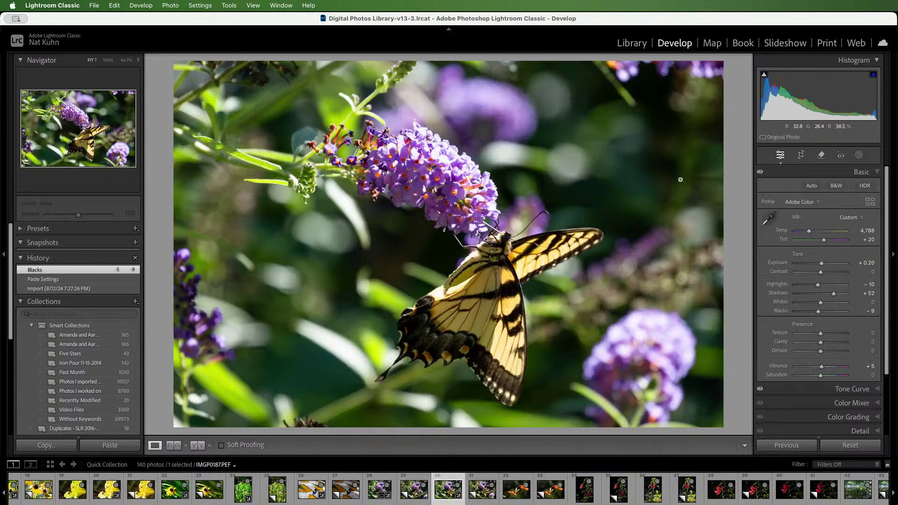
Crop IMGP0187.PEF to the 4 x 5 / 8 x 10 aspect ratio, tightly framing the butterfly and flower, and return to IMGP0185.PEF.
left_click(802, 159)
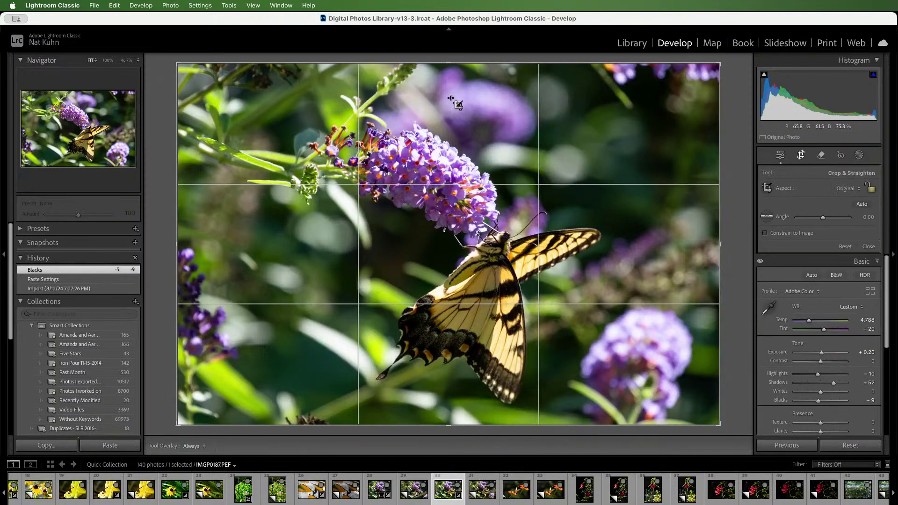
left_click(854, 190)
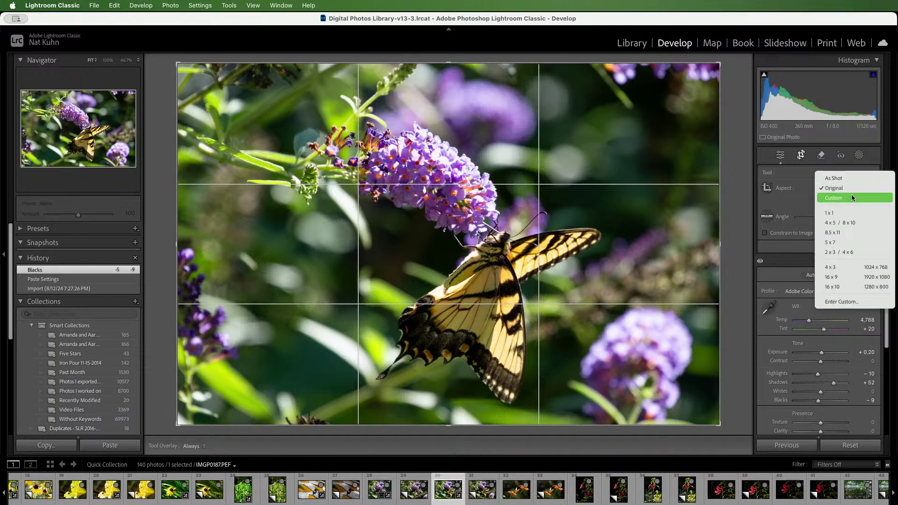
left_click(840, 242)
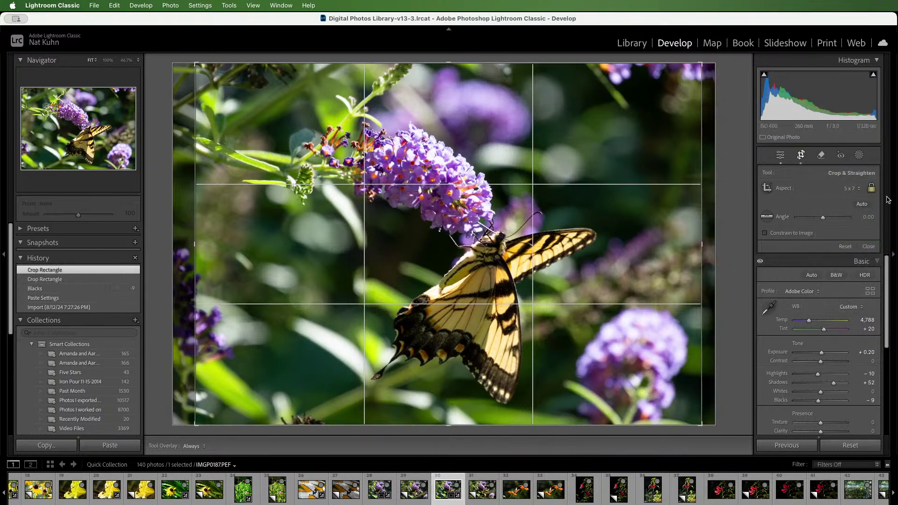
left_click(848, 188)
left_click(848, 167)
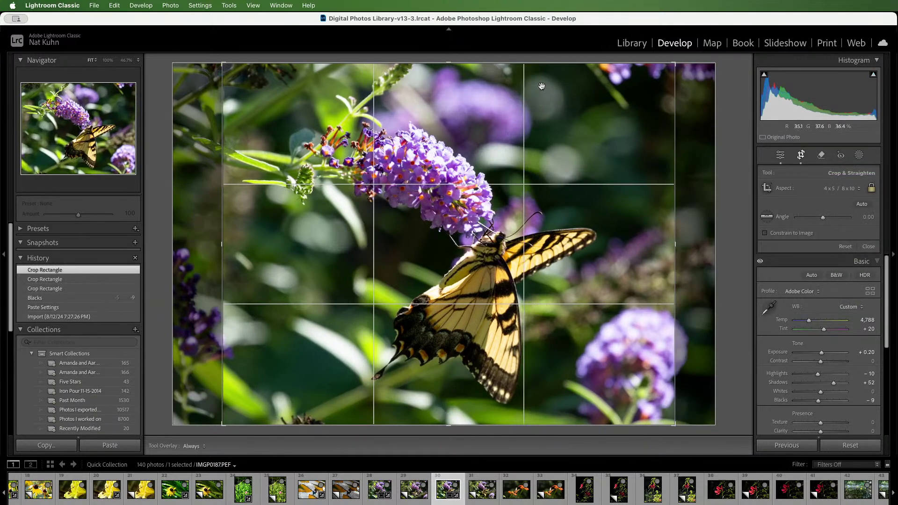
left_click_drag(541, 86, 496, 151)
key("Return")
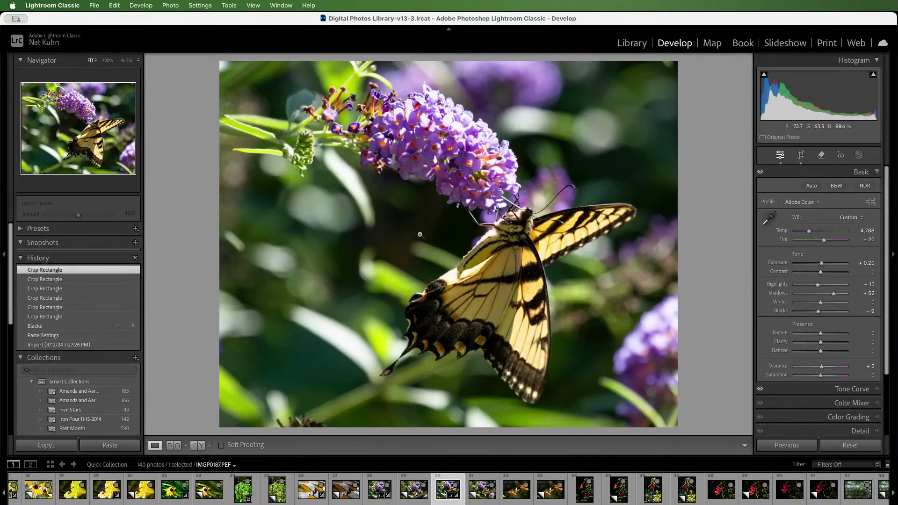
left_click(379, 489)
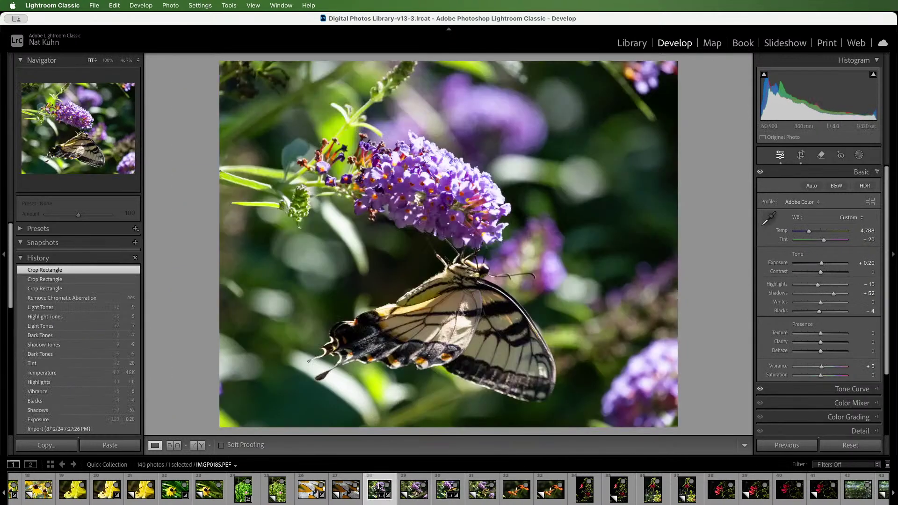
Tighten the 4 x 5 / 8 x 10 crop of IMGP0185.PEF around the purple flower and the butterfly.
left_click(801, 155)
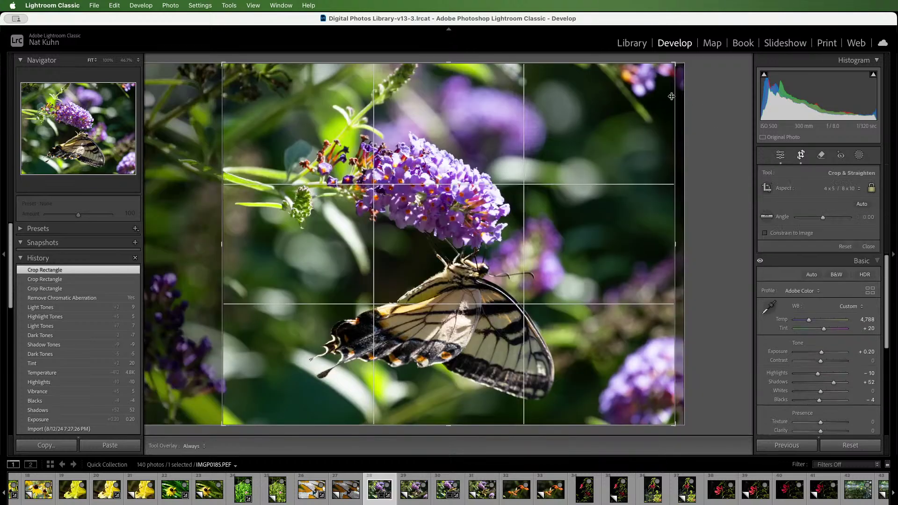
left_click_drag(450, 64, 449, 80)
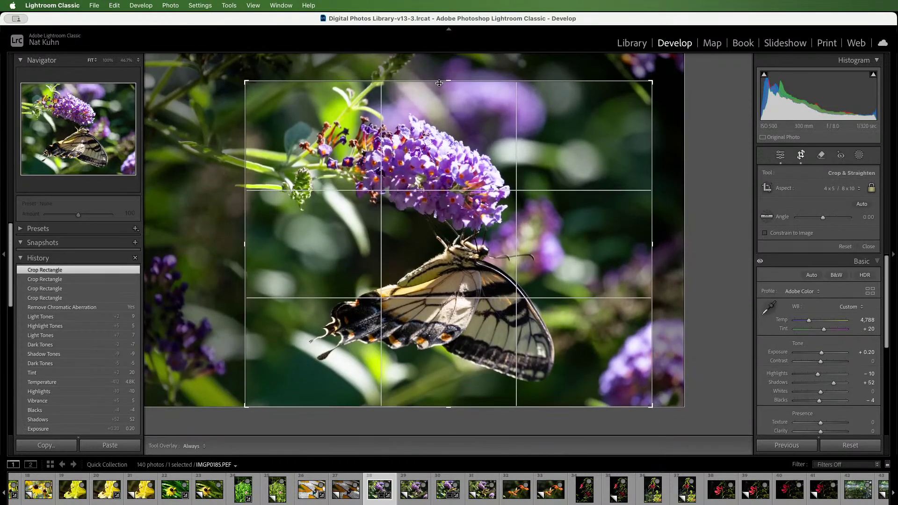
double_click(452, 154)
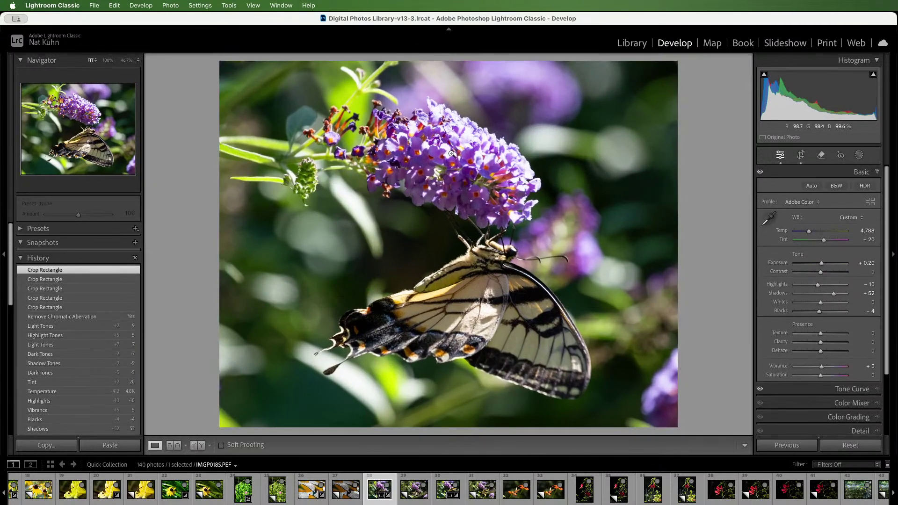
Reposition IMGP0187.PEF within its existing crop frame, shifting the image slightly down and to the left.
left_click(443, 492)
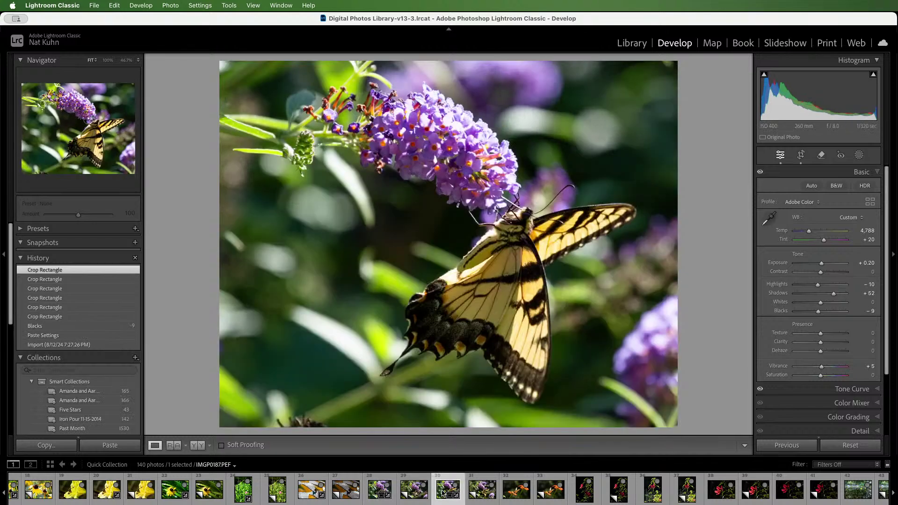
left_click(801, 155)
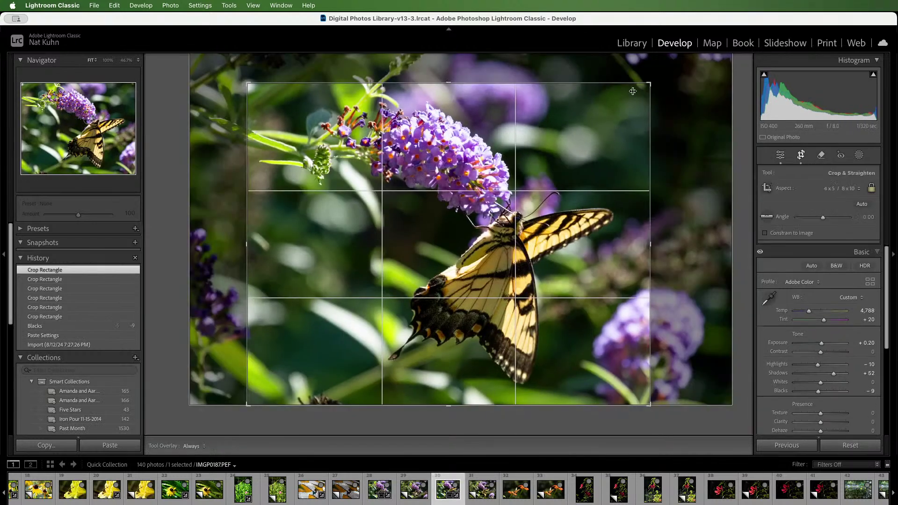
left_click_drag(447, 166, 439, 175)
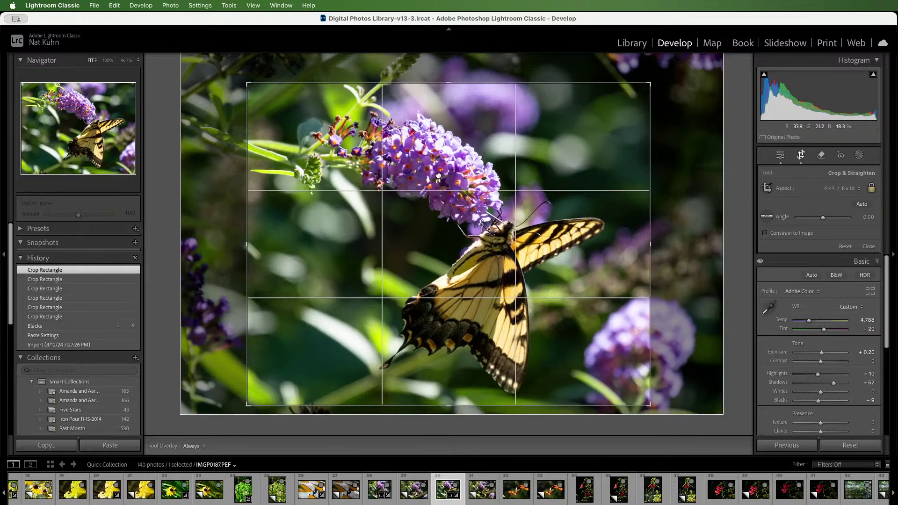
key("Return")
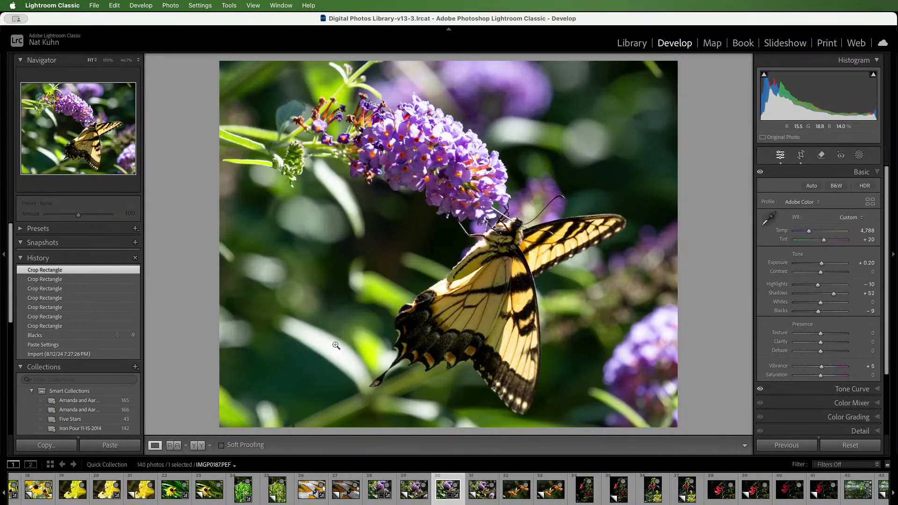
Compare the recropped IMGP0187.PEF with IMGP0185.PEF and with its own unedited virtual copy.
left_click(381, 482)
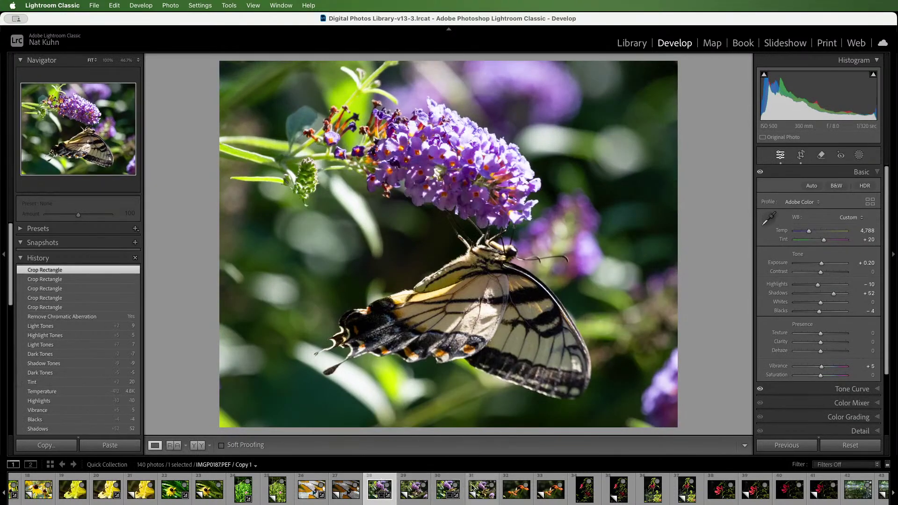
left_click(447, 490)
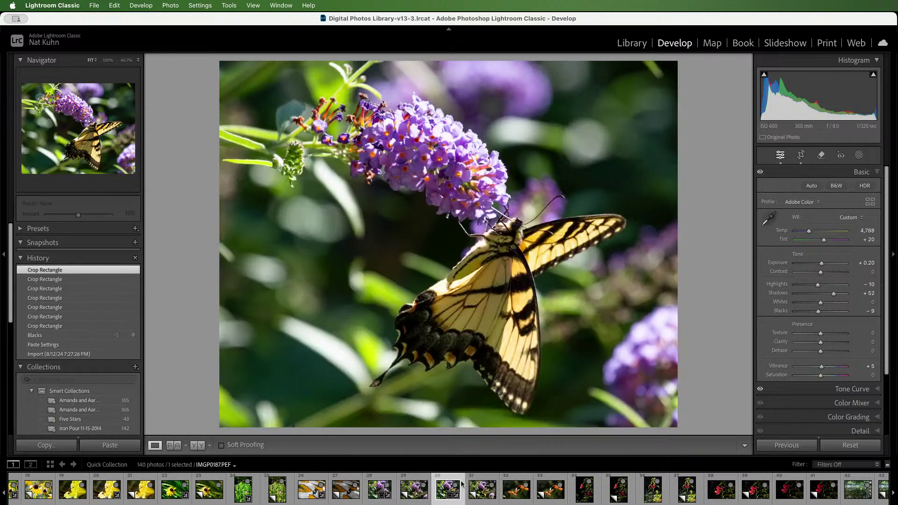
left_click(483, 488)
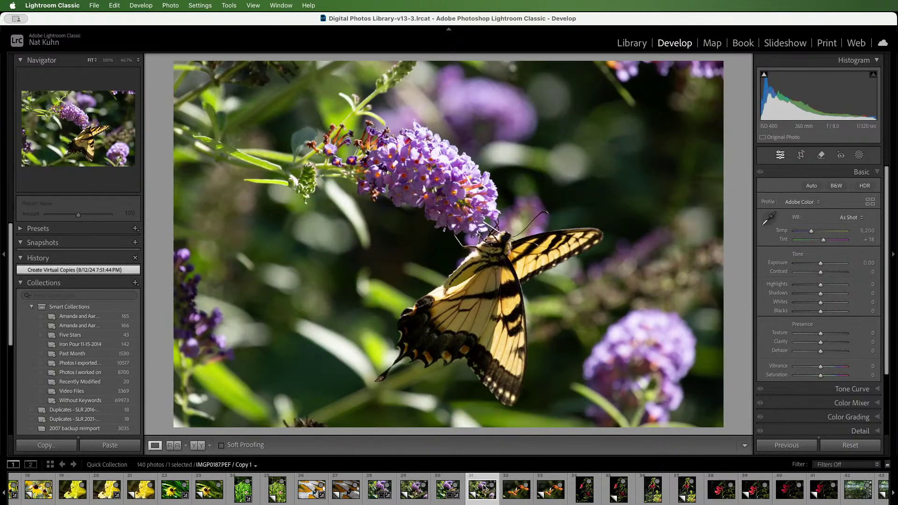
left_click(446, 490)
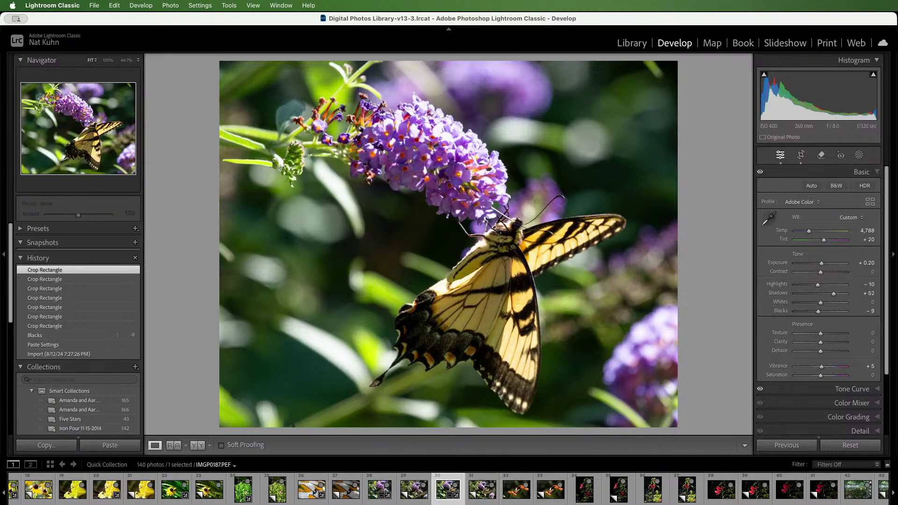
Find the pink flower photo IMGP0240.JPG further along the photo sequence and examine its petals at 100%.
scroll(449, 489, "right", 10)
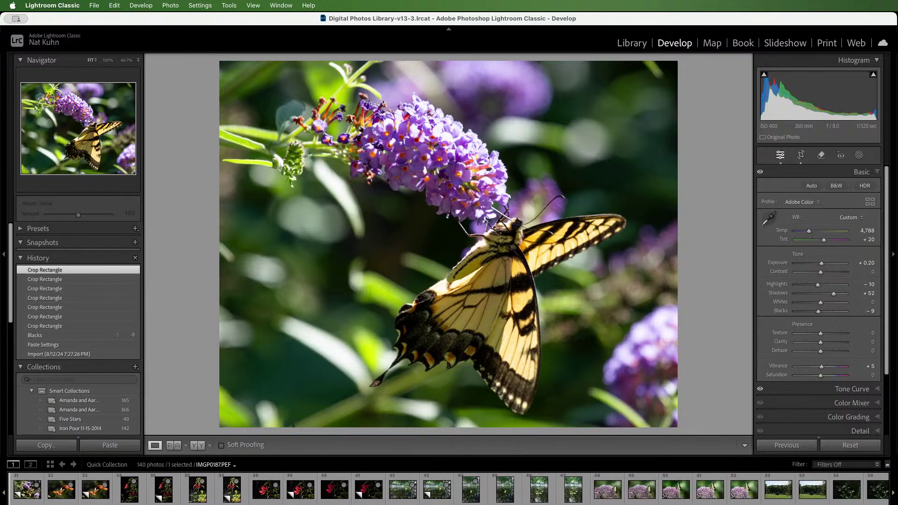
scroll(449, 489, "right", 20)
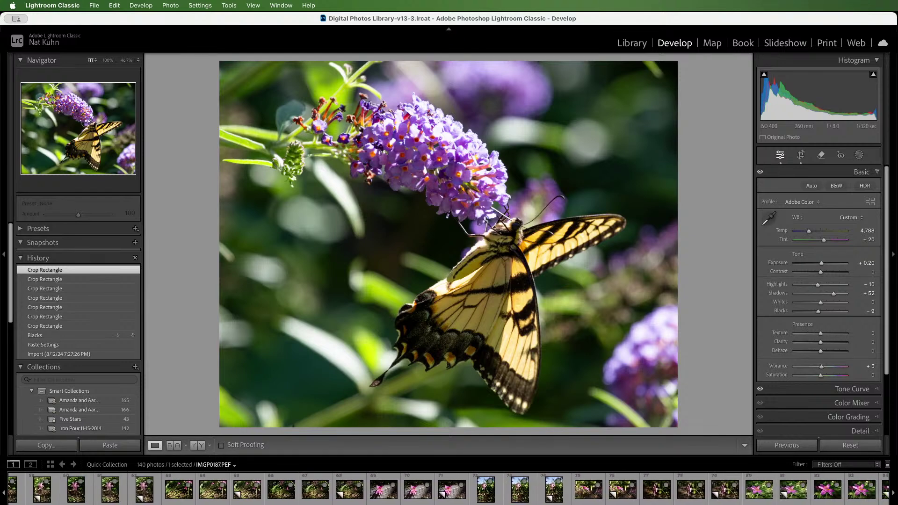
scroll(449, 489, "right", 5)
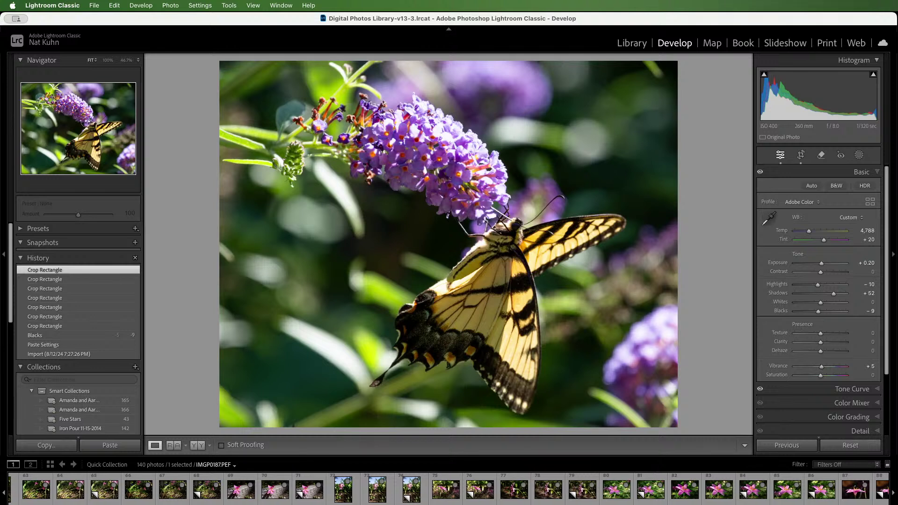
scroll(449, 489, "left", 2)
scroll(449, 489, "left", 3)
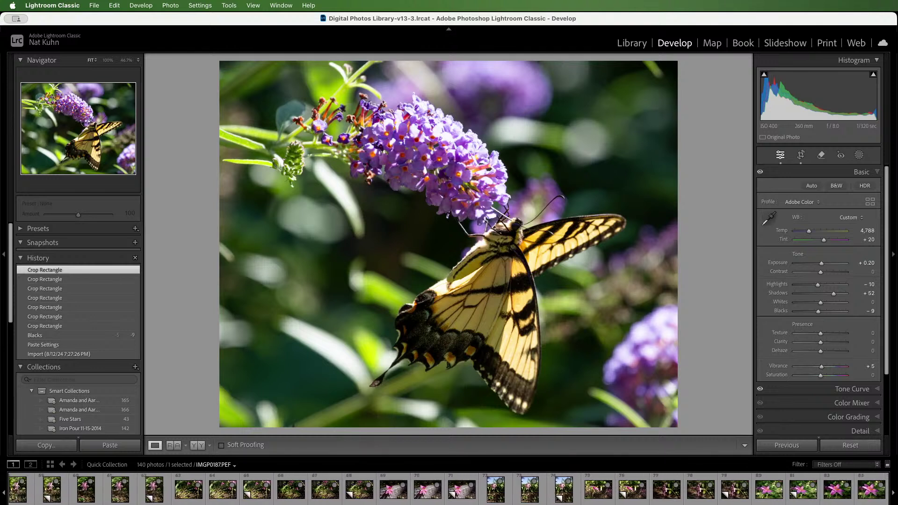
scroll(449, 490, "right", 1)
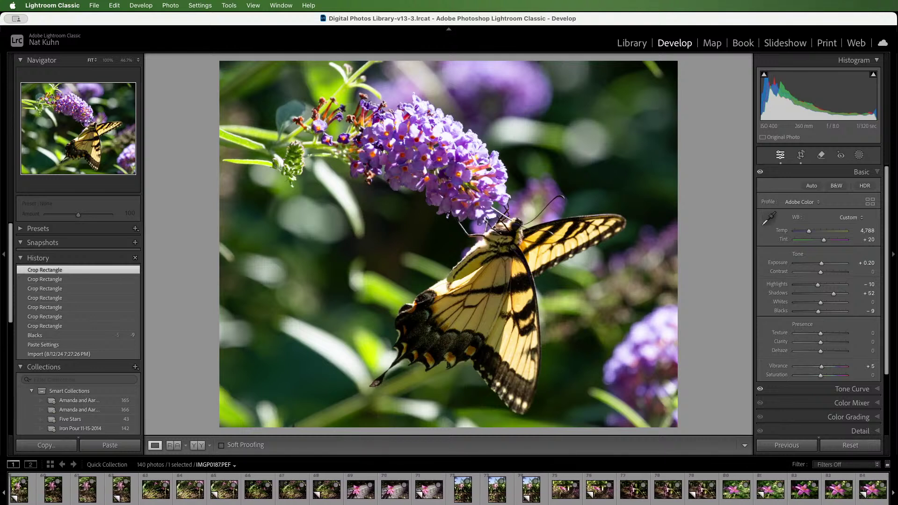
left_click(467, 490)
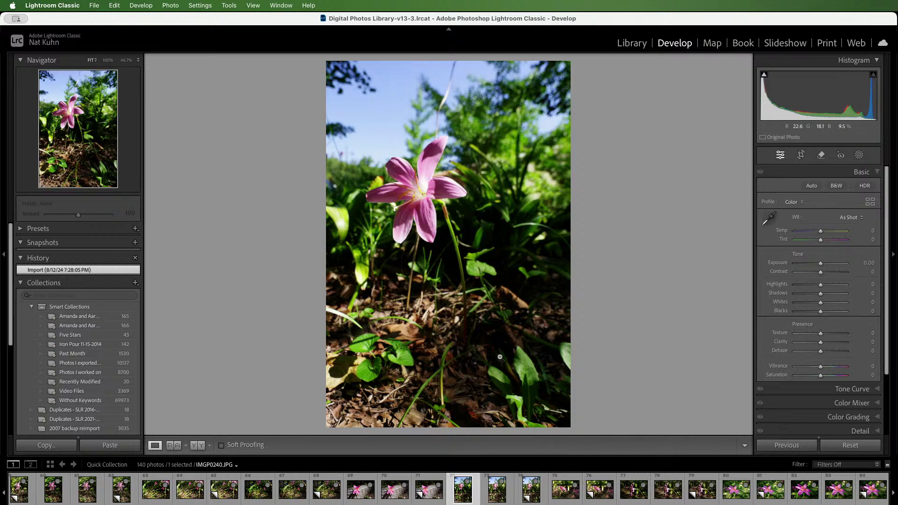
left_click(764, 76)
left_click(416, 185)
left_click_drag(449, 159, 198, 430)
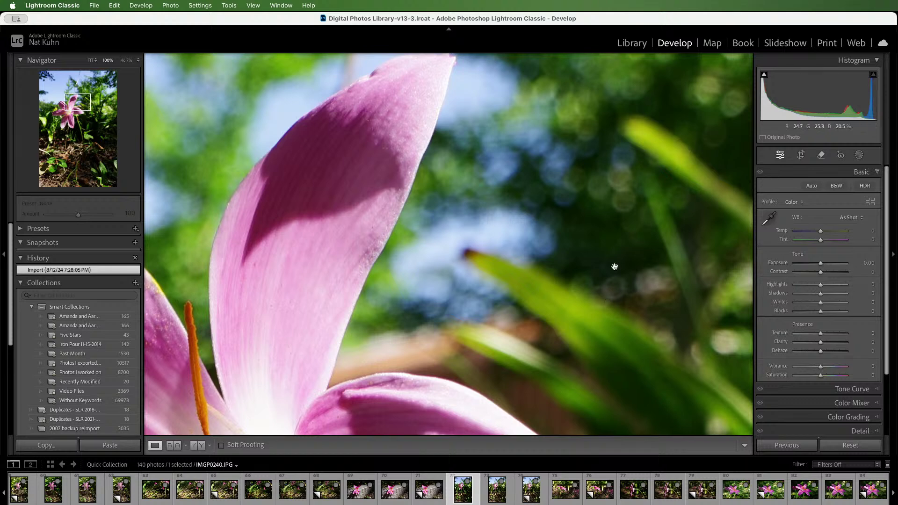
left_click(367, 242)
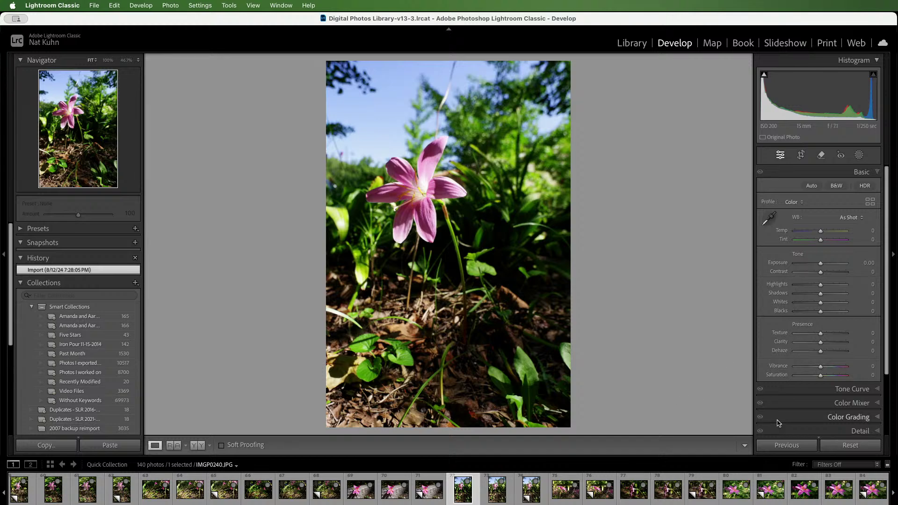
Compare the raw IMGP0240.PEF with the camera's IMGP0240.JPG version, ending on the raw photo.
left_click(491, 492)
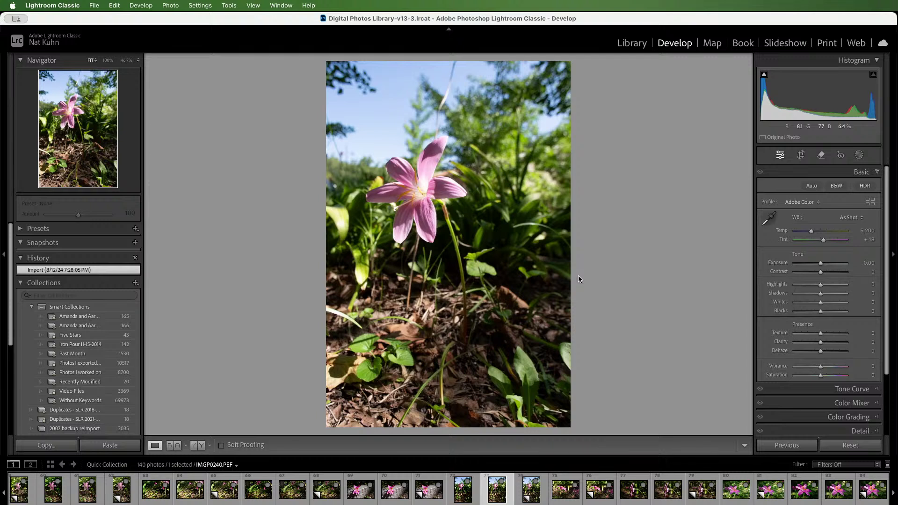
mouse_move(764, 80)
key("Right")
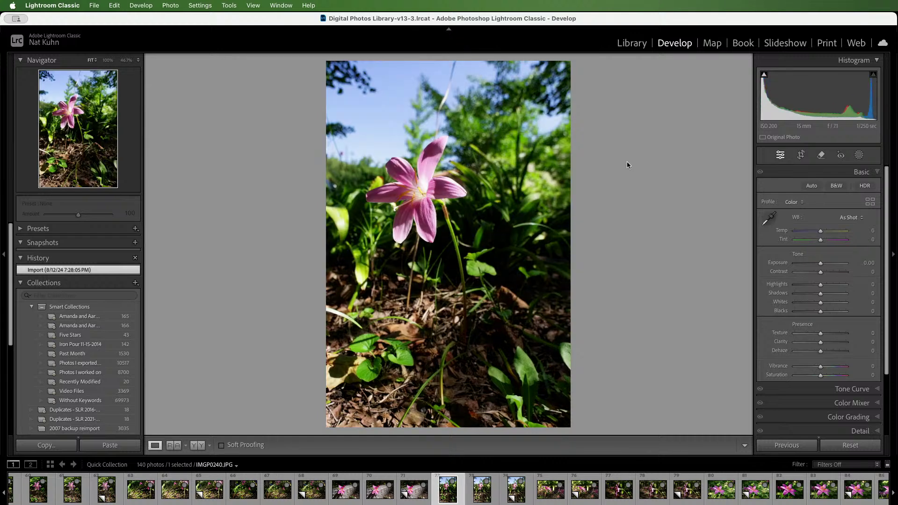
key("Left")
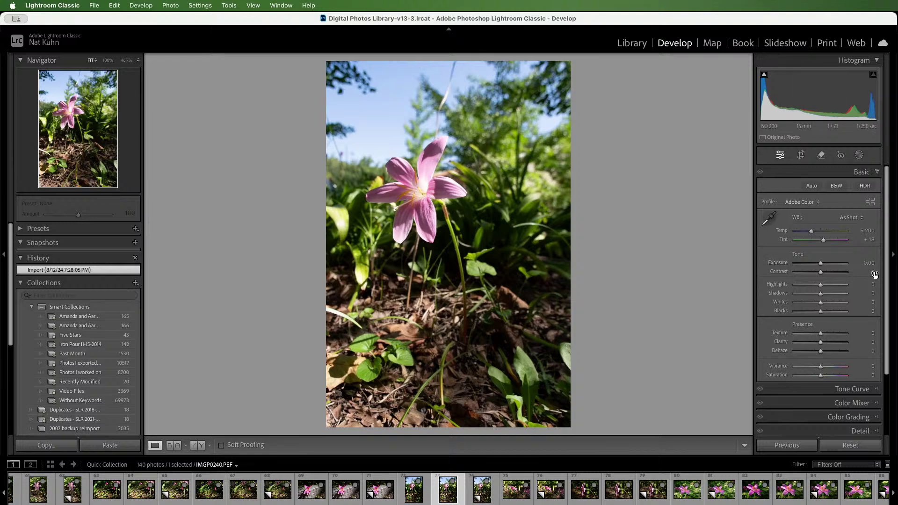
Set Exposure to +0.35, Highlights to -44, Vibrance to +10 and Saturation to +5 for IMGP0240.PEF.
left_click_drag(819, 262, 823, 268)
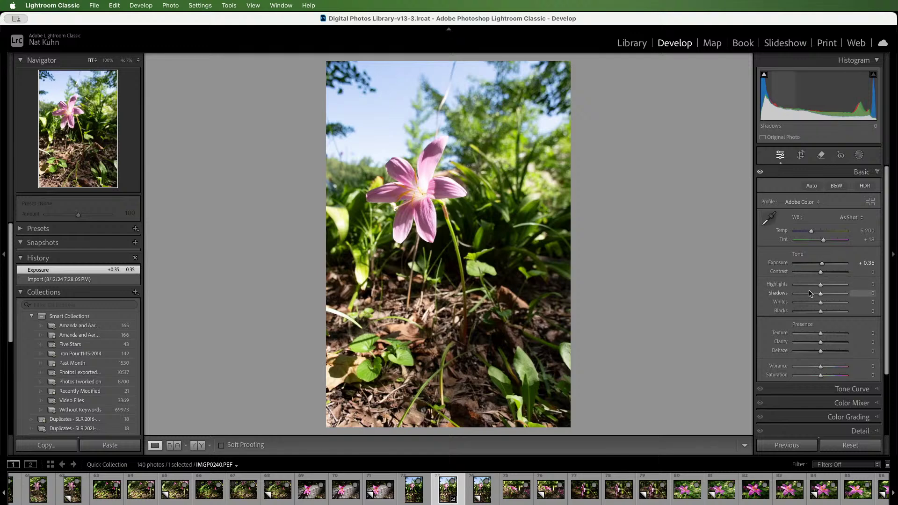
left_click_drag(820, 287, 806, 299)
left_click(443, 193)
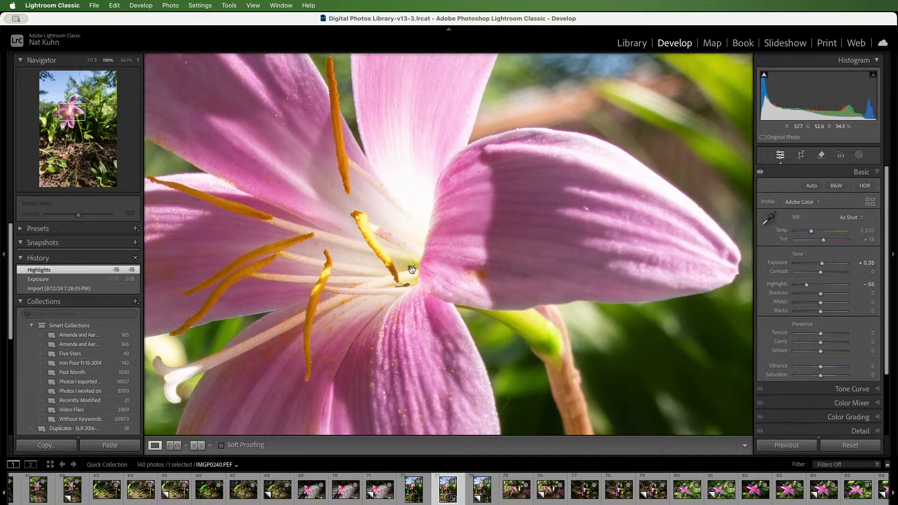
left_click(425, 280)
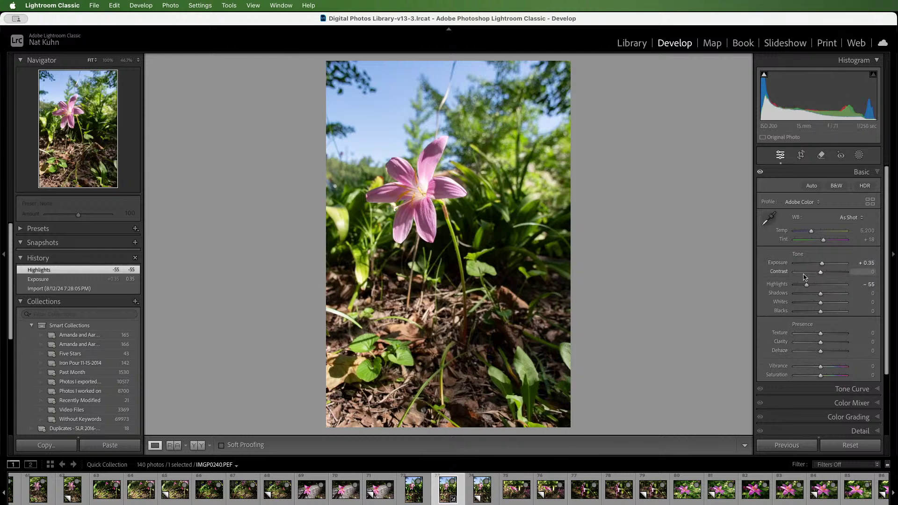
left_click_drag(808, 287, 809, 287)
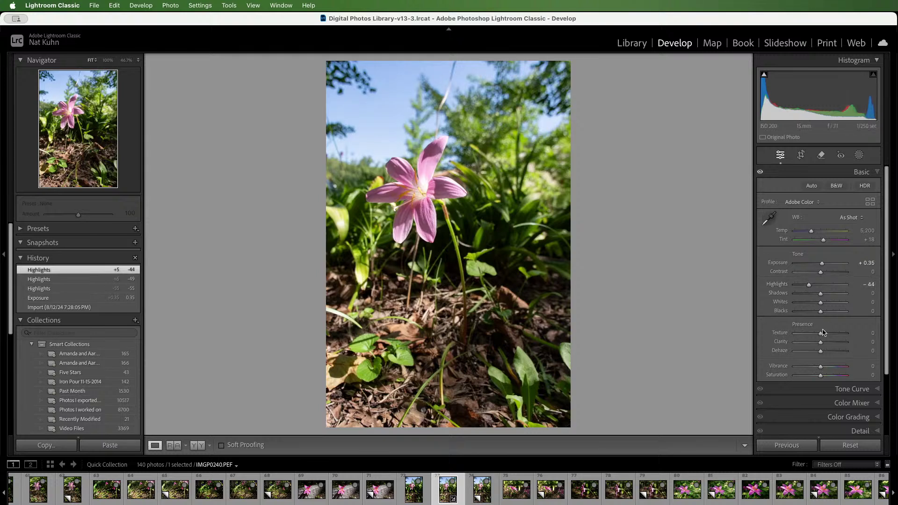
left_click_drag(819, 369, 823, 379)
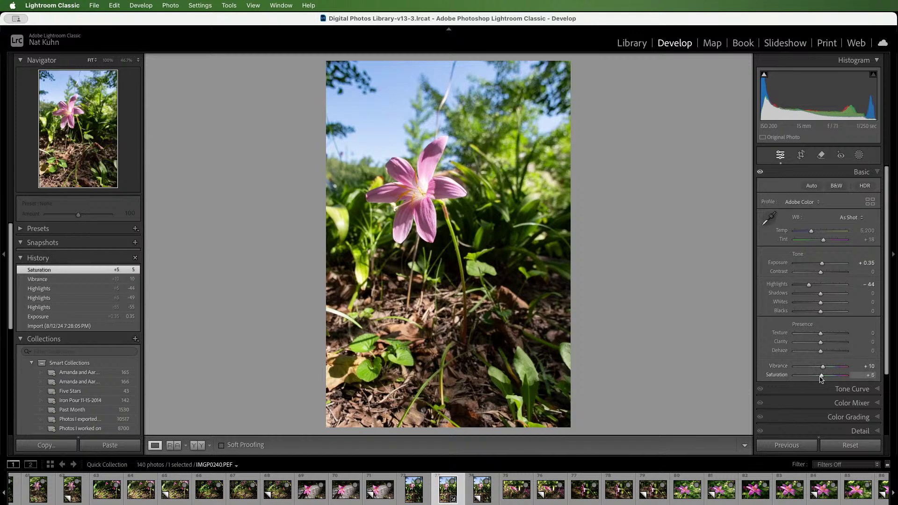
Shape the tone curve of IMGP0240.PEF with Highlights -7, Lights +21, Darks -23 and Shadows -10.
left_click(852, 389)
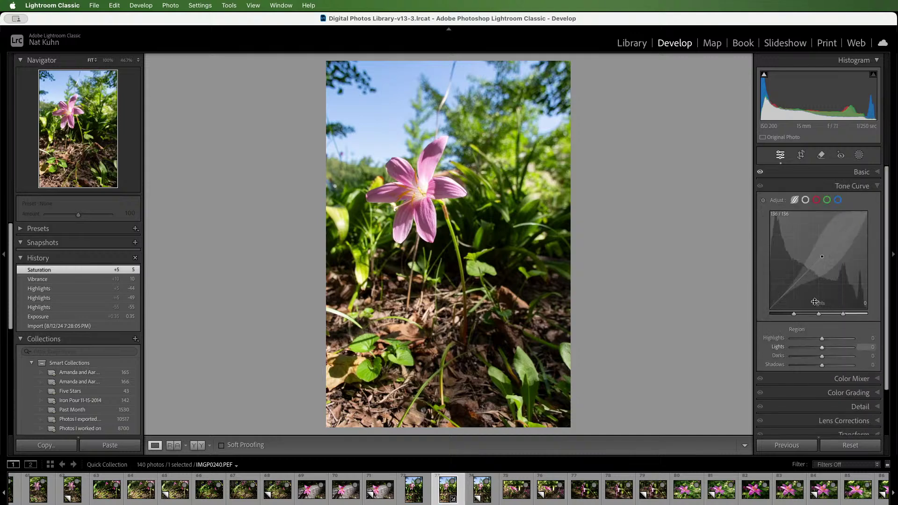
left_click_drag(798, 283, 783, 301)
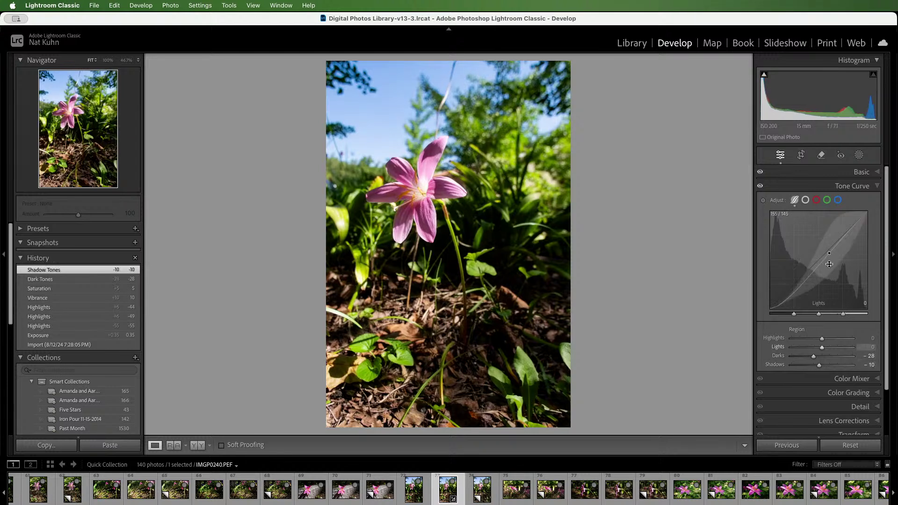
left_click_drag(826, 262, 829, 247)
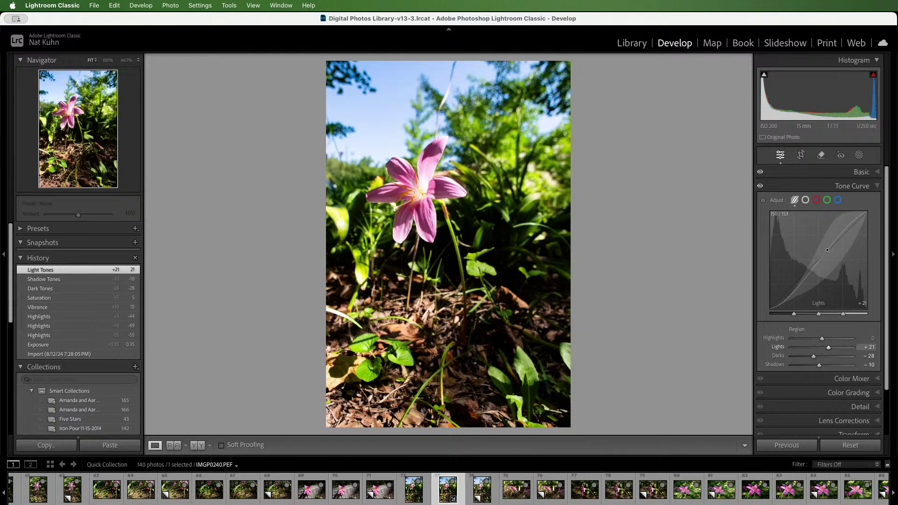
left_click_drag(861, 215, 861, 215)
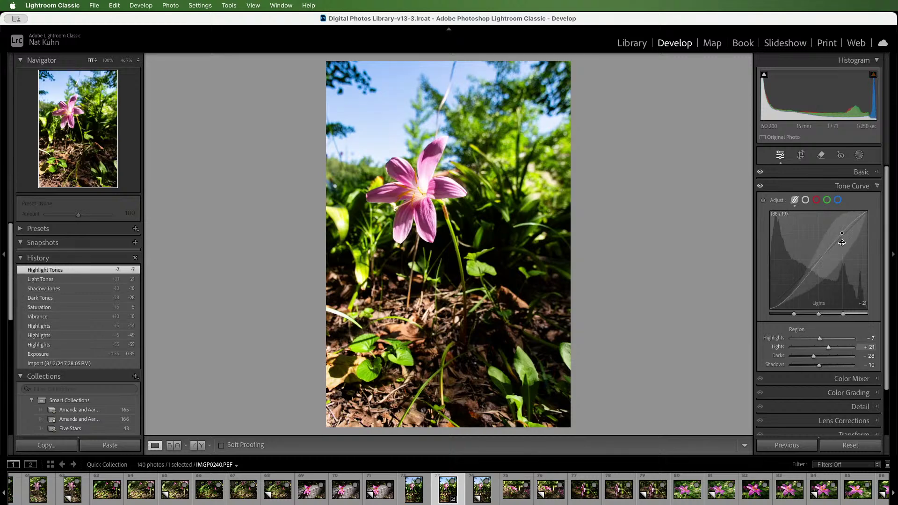
left_click_drag(795, 294, 795, 288)
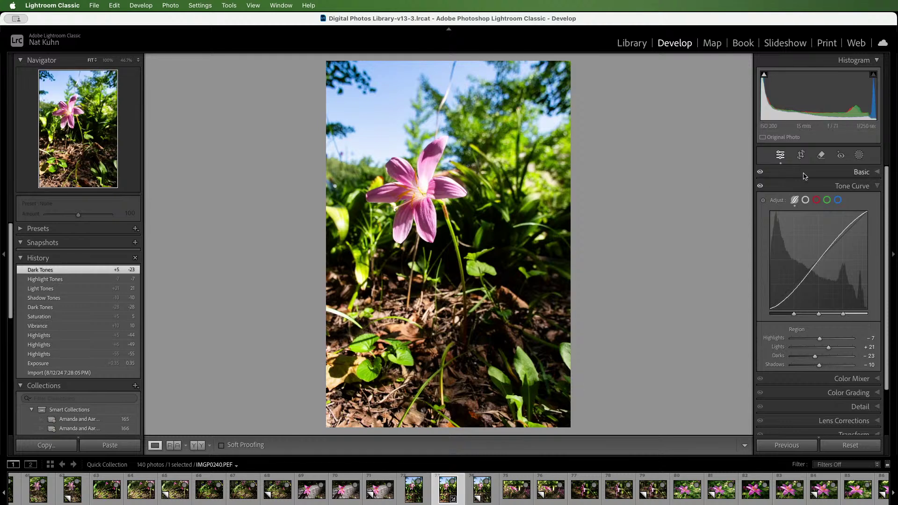
Adjust the white balance of IMGP0240.PEF to a Temp of 4,702 and a Tint of +27.
left_click(861, 171)
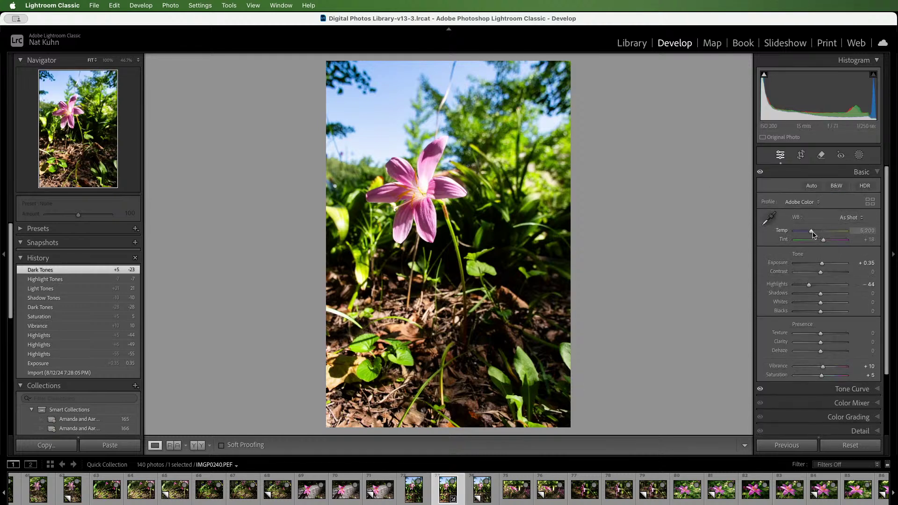
left_click_drag(812, 234, 827, 242)
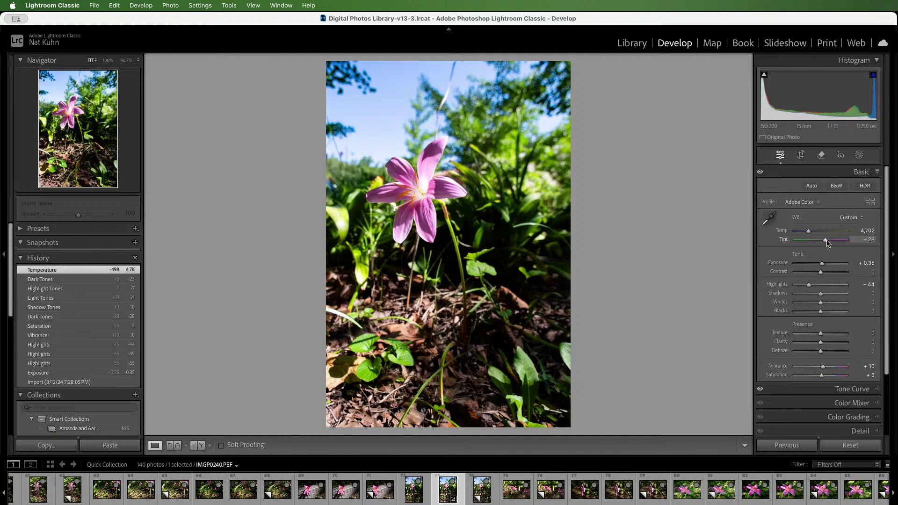
left_click_drag(826, 243, 826, 243)
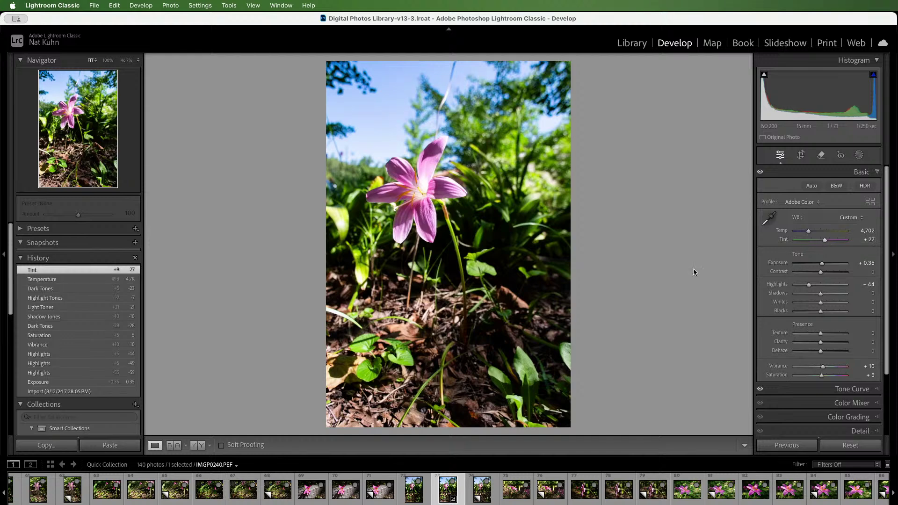
Inspect the flower petals and the leaf-covered ground of IMGP0240.PEF at 100% zoom.
left_click(451, 196)
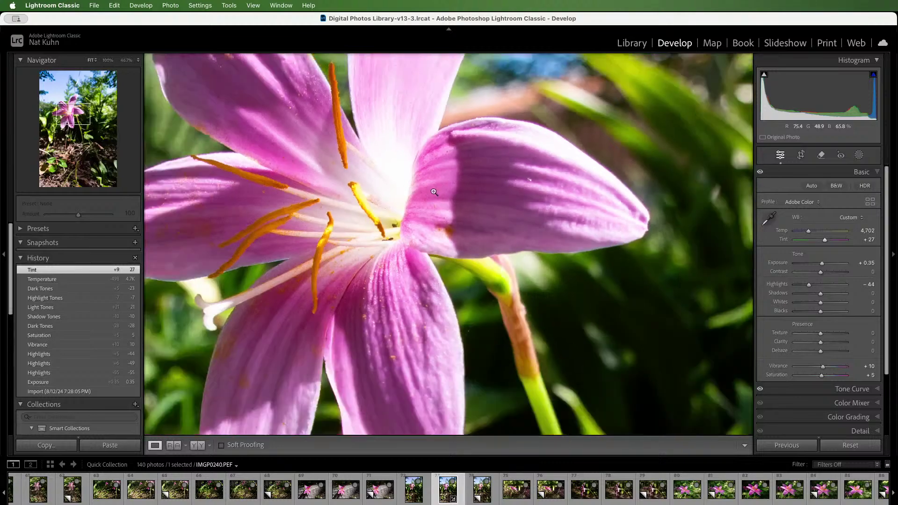
left_click(433, 191)
left_click(433, 351)
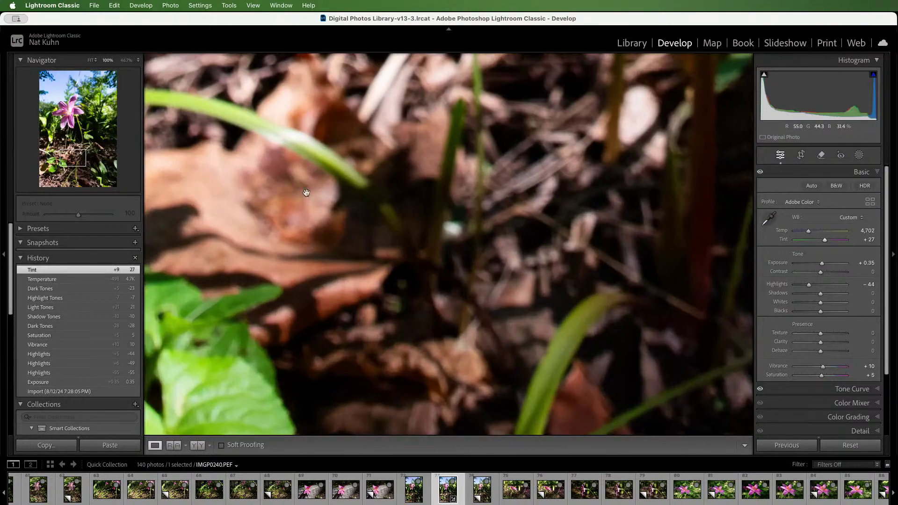
left_click(360, 244)
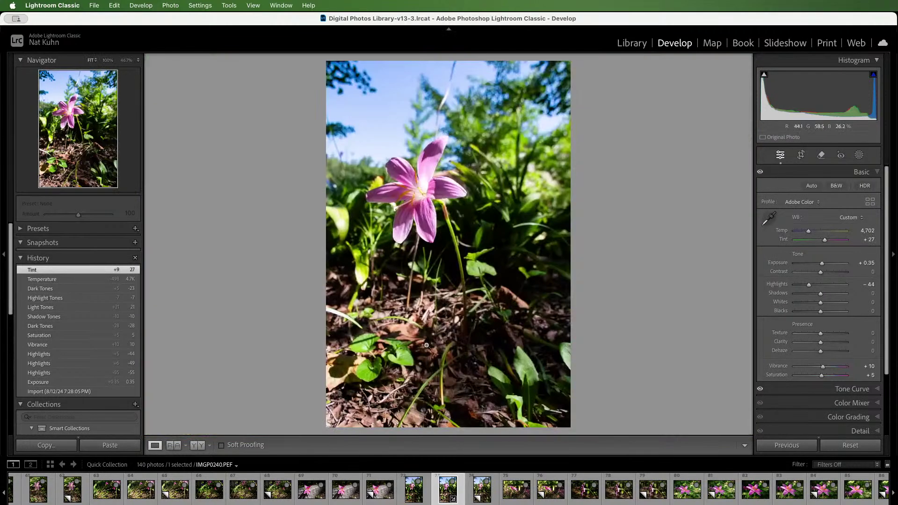
left_click_drag(426, 345, 486, 275)
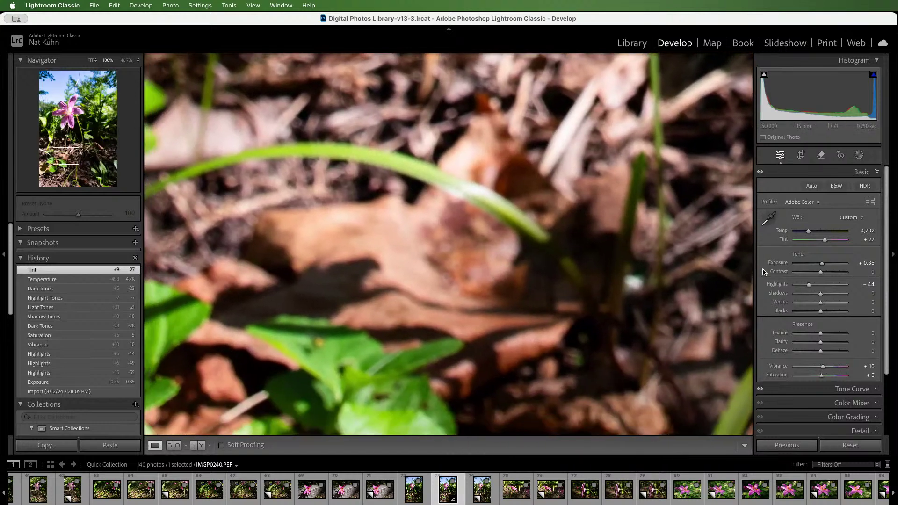
Try a Tint of +10 and compare history states before and after the Tint +27 change, ending on the Tint +27 state.
left_click_drag(826, 242, 824, 250)
left_click(97, 289)
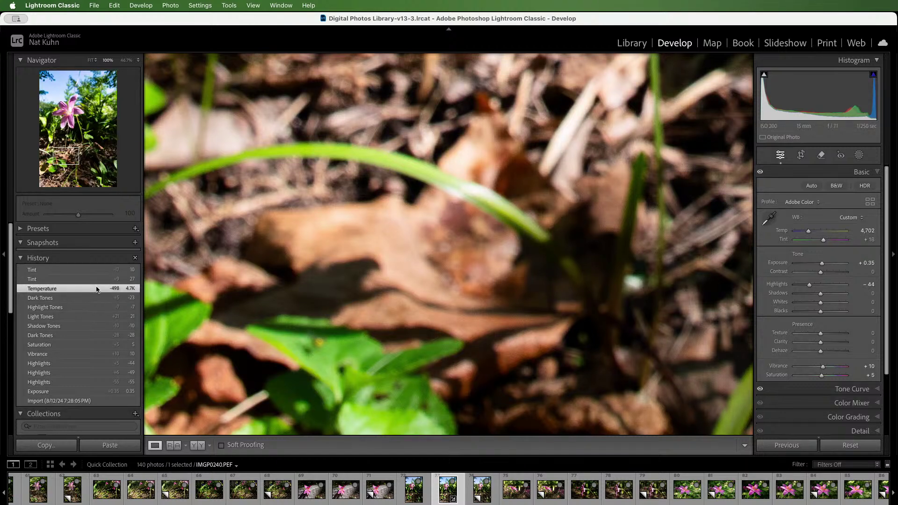
left_click(86, 280)
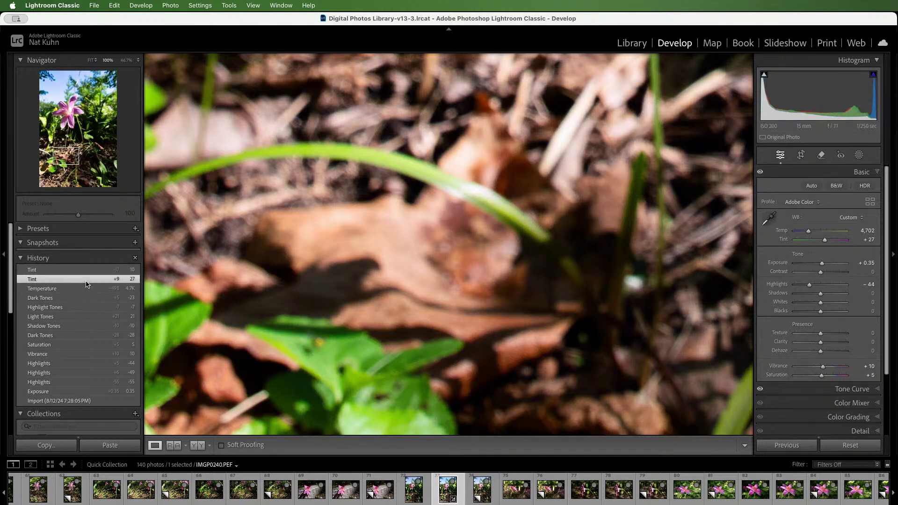
left_click(81, 289)
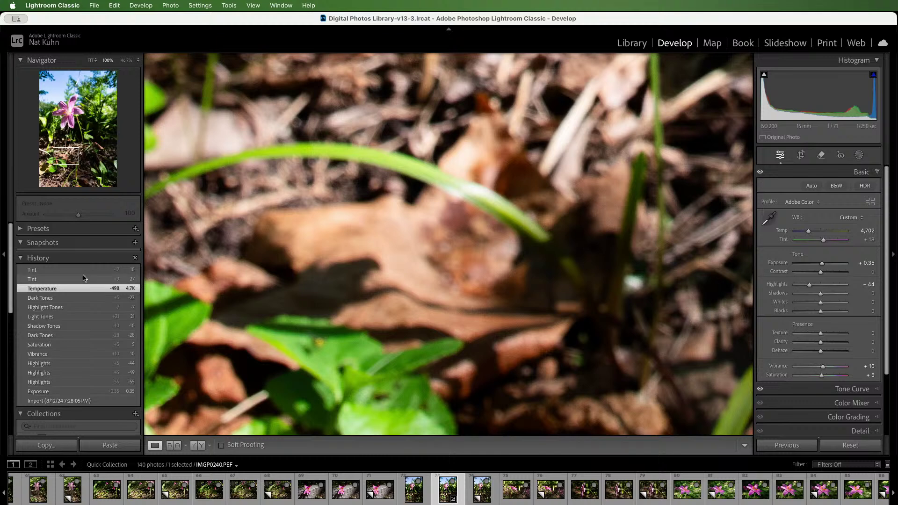
left_click(86, 279)
left_click(236, 303)
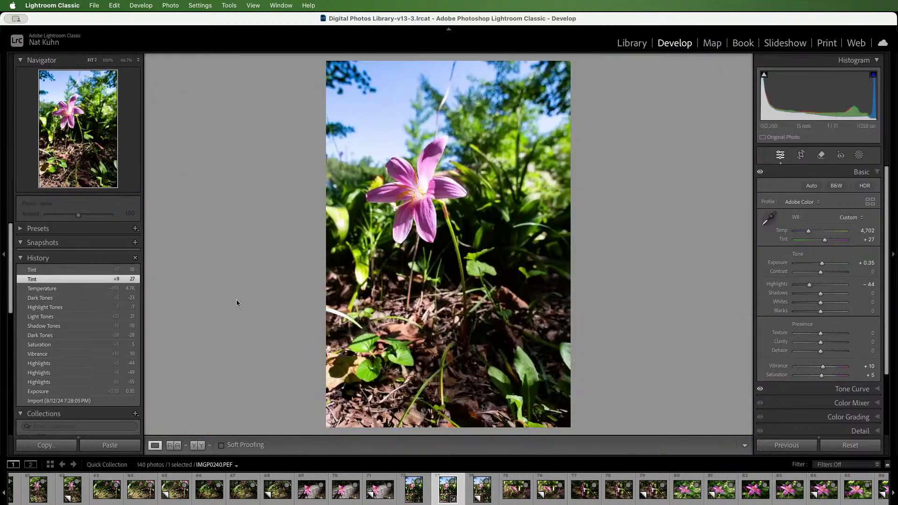
left_click(68, 290)
left_click(66, 280)
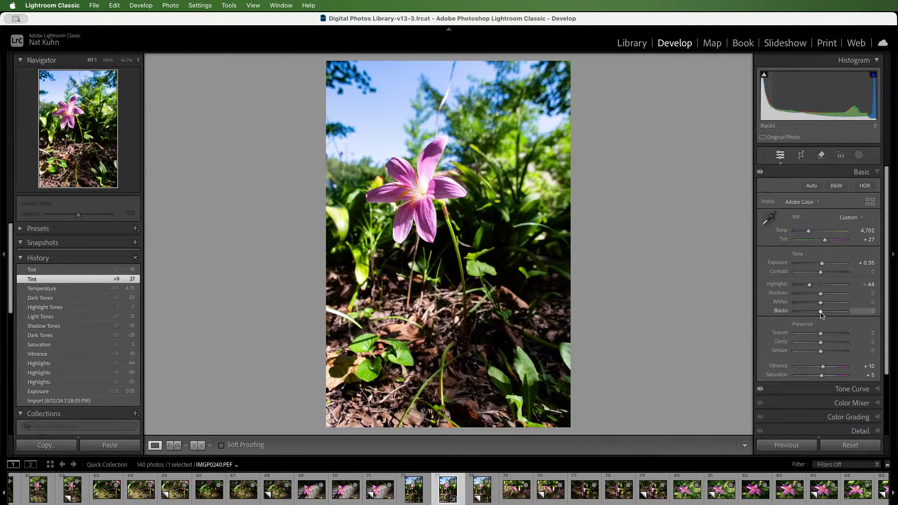
Set Blacks to -1 on IMGP0240.PEF and compare the result with IMGP0240.JPG, returning to the raw photo.
left_click_drag(822, 312, 820, 312)
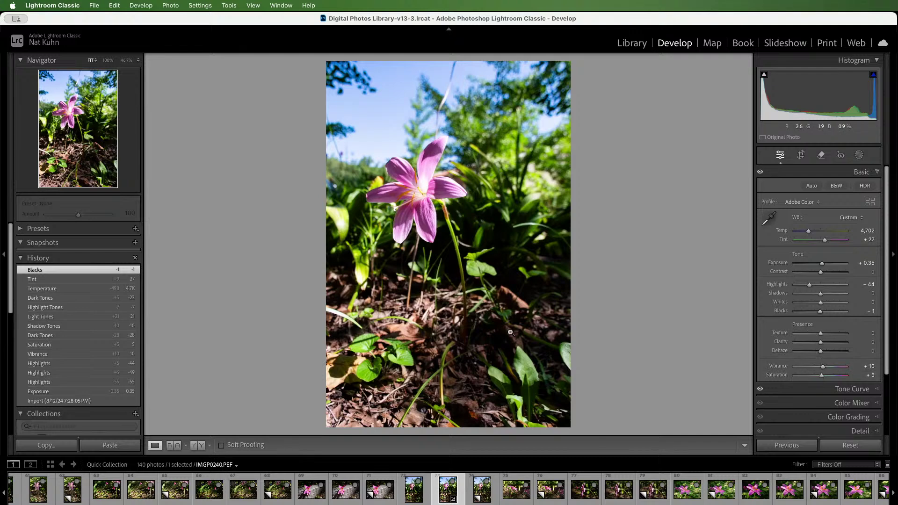
left_click(410, 495)
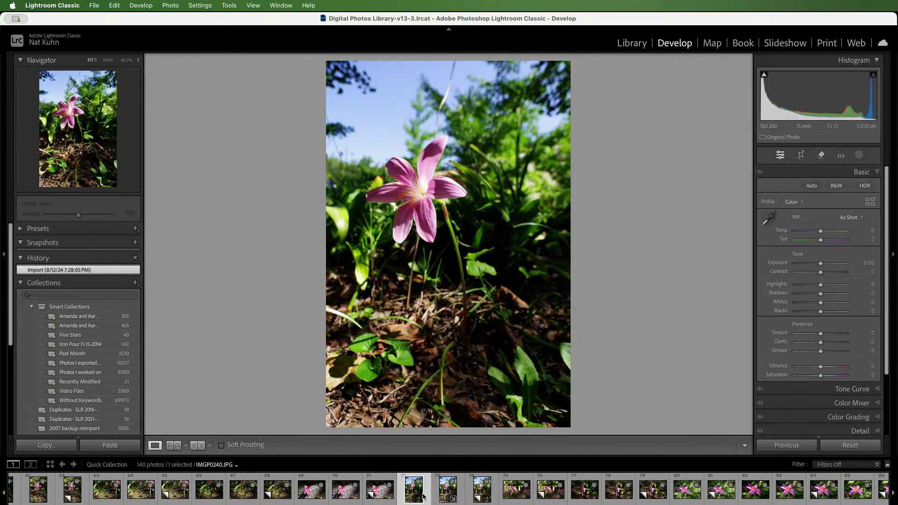
left_click(440, 491)
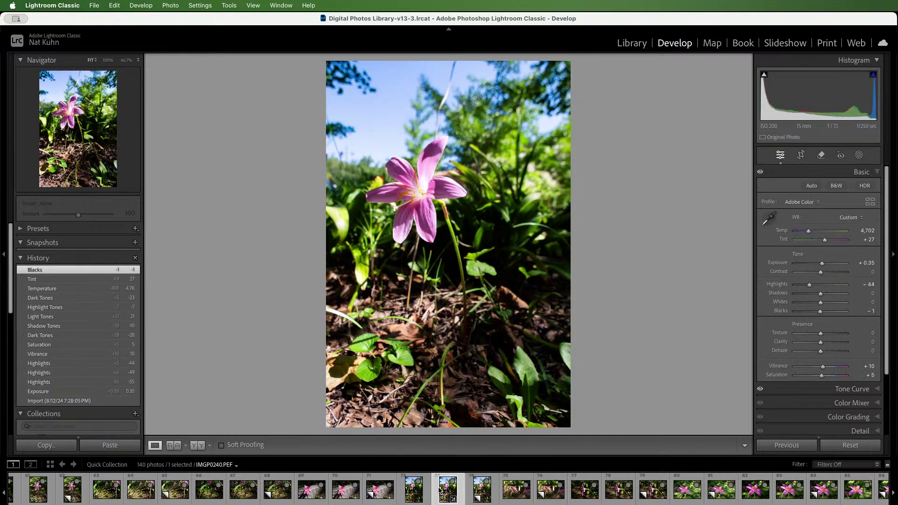
Remove chromatic aberration and defringe with purple amount 1, purple hue 27/70, green amount 1 and green hue 40/69.
left_click(436, 181)
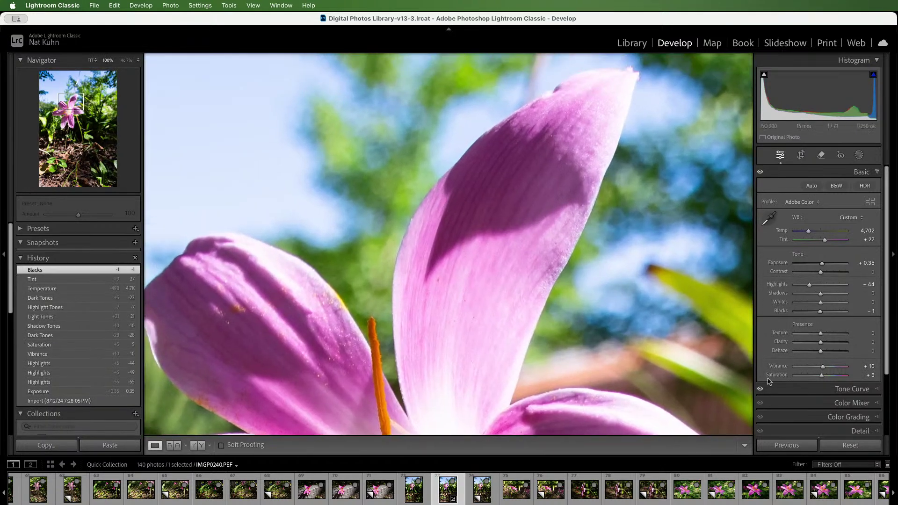
scroll(839, 402, "down", 3)
left_click(846, 371)
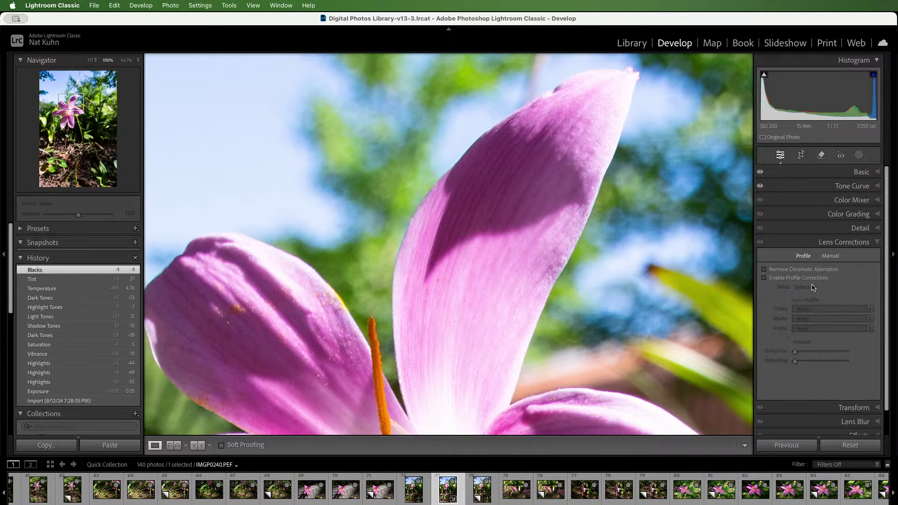
left_click(807, 270)
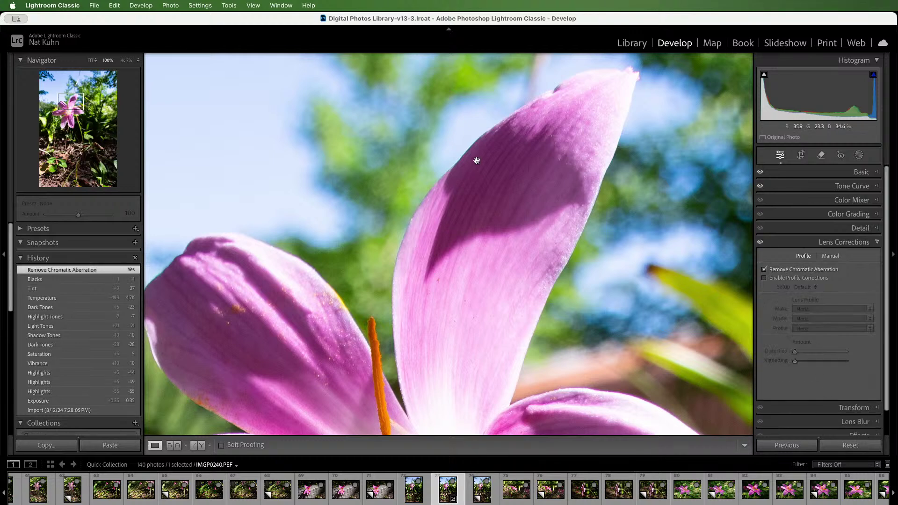
left_click(829, 256)
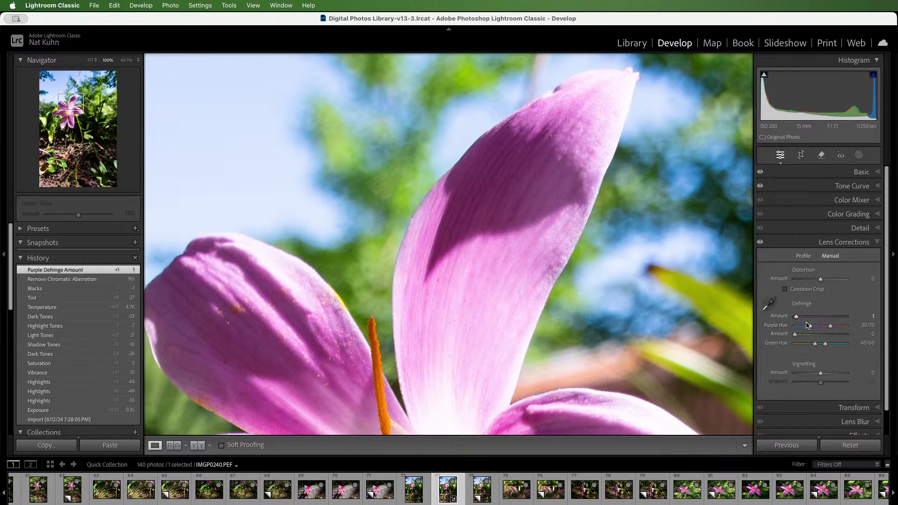
mouse_move(810, 326)
left_mouse_down()
mouse_move(830, 345)
mouse_move(797, 338)
left_mouse_up()
Check the flower's petal edges for remaining color fringing at 100% zoom.
left_click(468, 168)
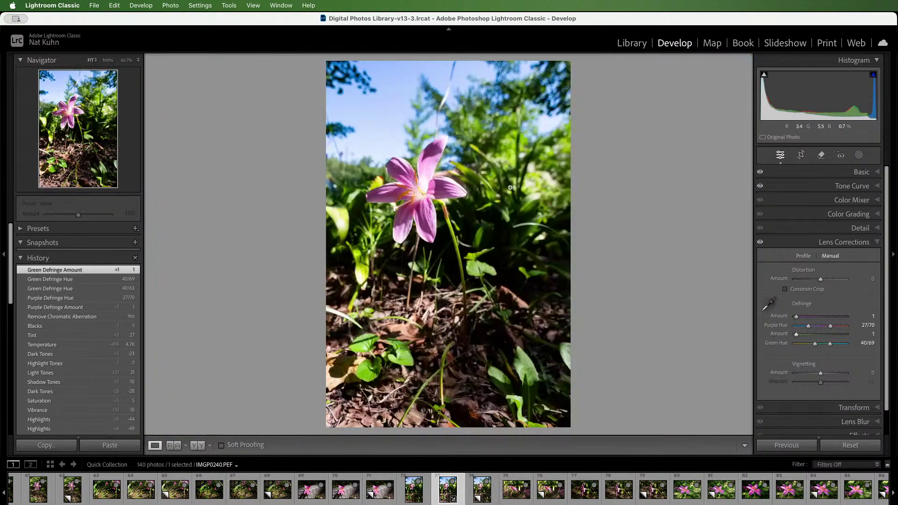
left_click(439, 175)
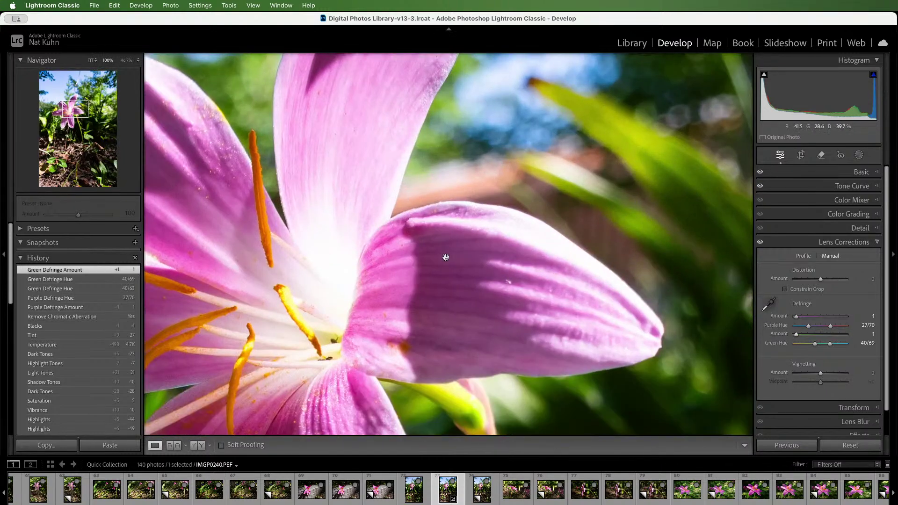
left_click_drag(446, 258, 467, 153)
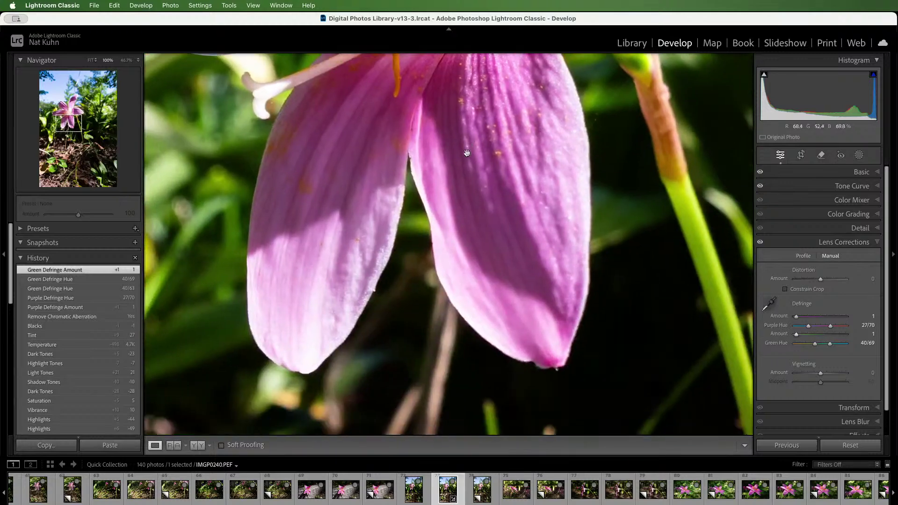
left_click(465, 161)
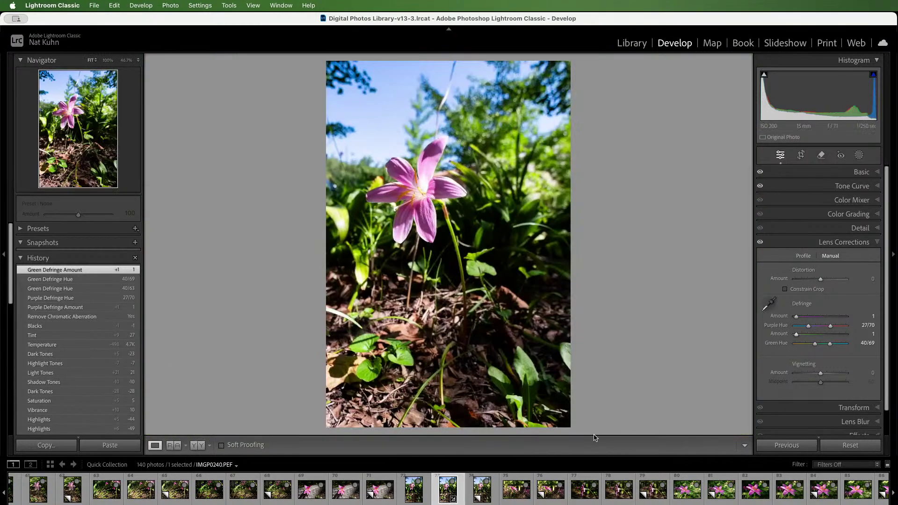
Compare the edited IMGP0240.PEF with its JPEG and unedited virtual copy, and set its Shadows to -14.
left_click(414, 488)
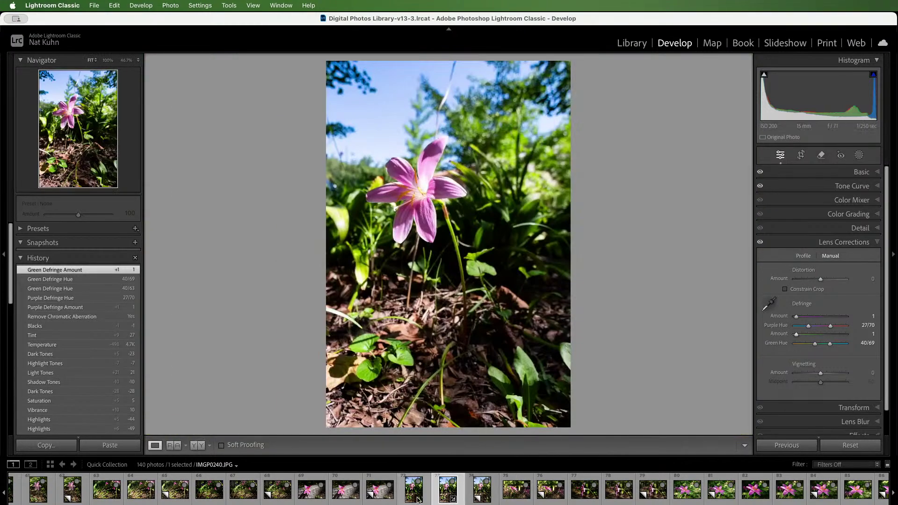
left_click(480, 488)
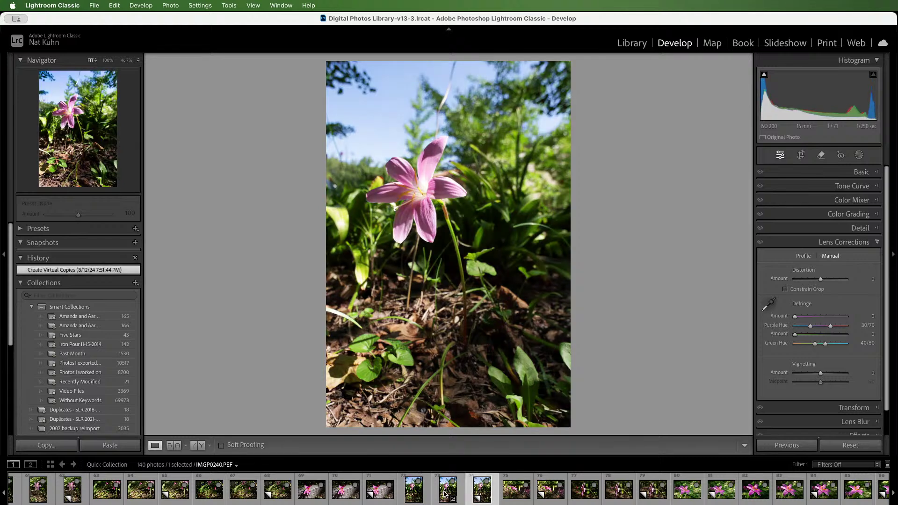
left_click(442, 493)
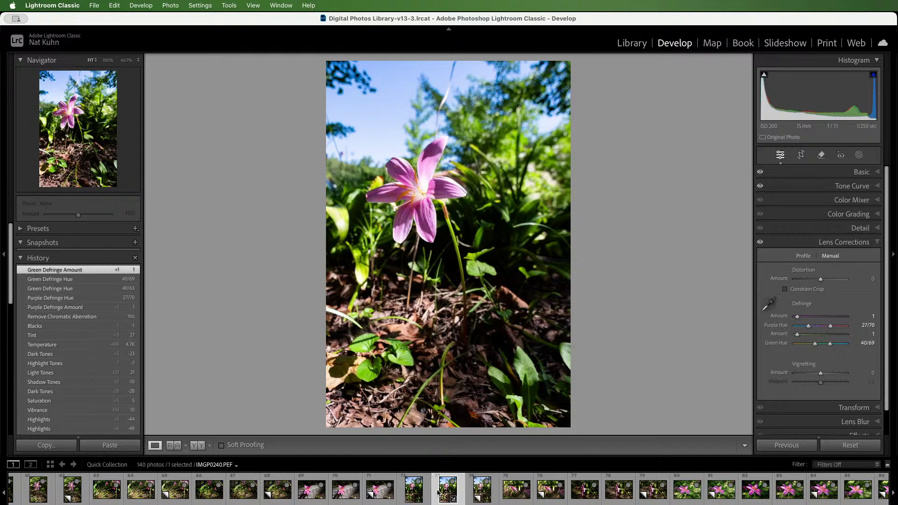
left_click(873, 174)
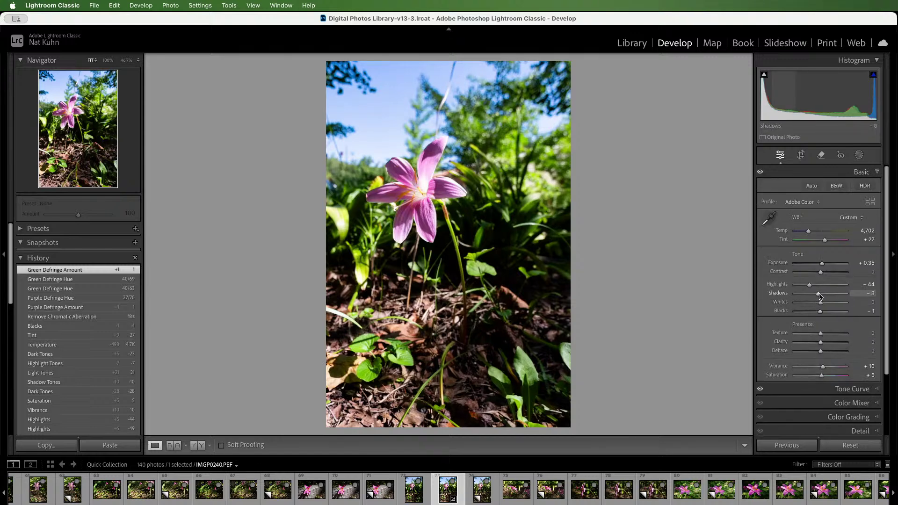
left_click_drag(818, 296, 817, 295)
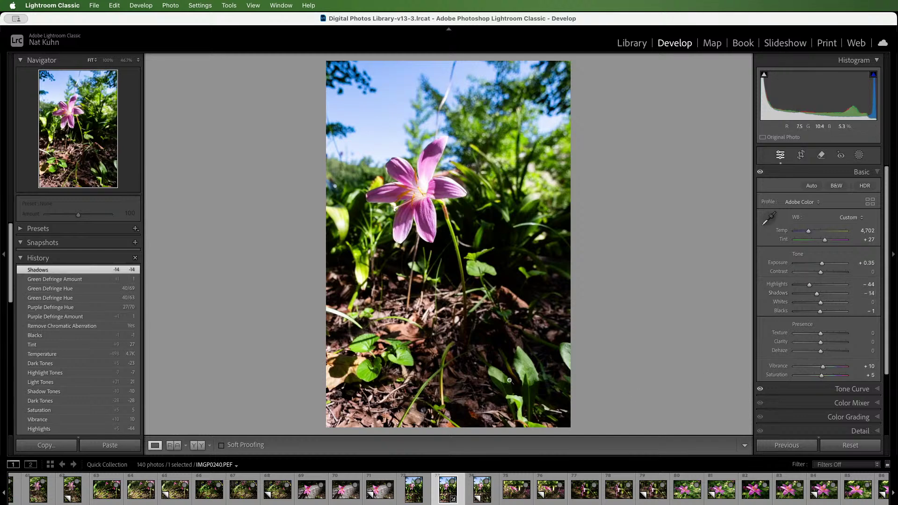
Examine the leaf edges against the sky in both upper corners of IMGP0240.PEF at 100% zoom.
key("Right")
left_click(345, 77)
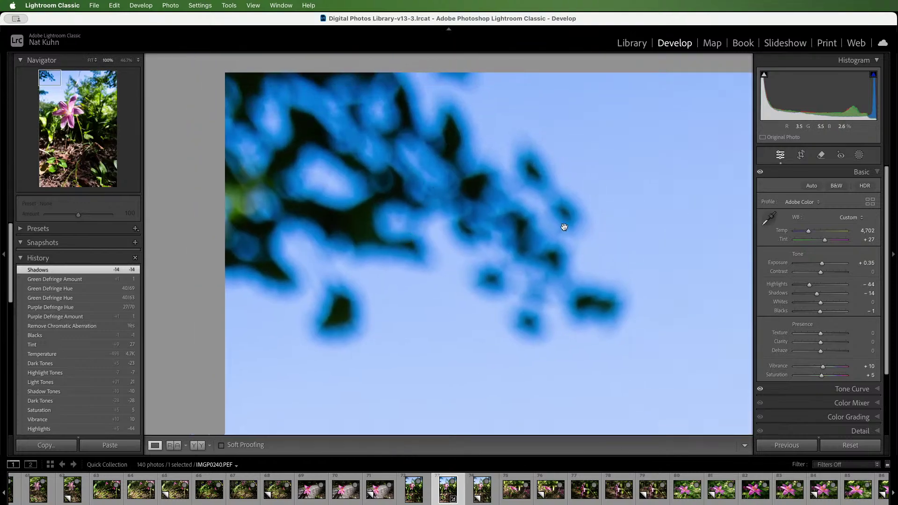
left_click(564, 227)
left_click(504, 151)
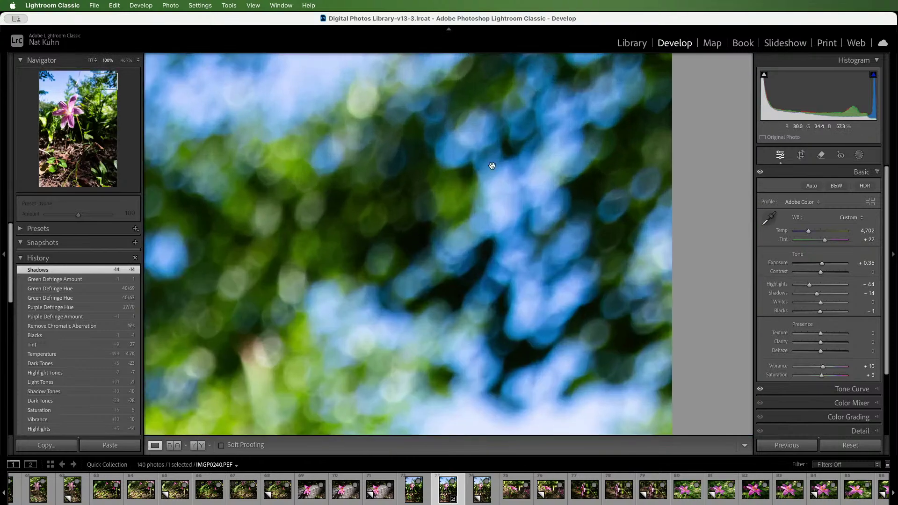
left_click(492, 166)
Compare the color around the upper-left leaves at 100% between IMGP0240.JPG and IMGP0240.PEF, ending on the full raw photo.
key("Right")
left_click(373, 92)
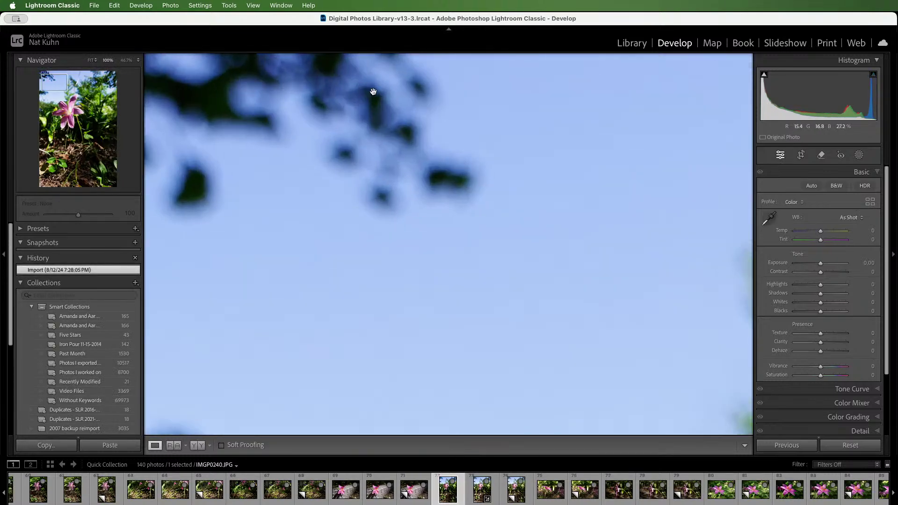
key("Right")
left_click(302, 82)
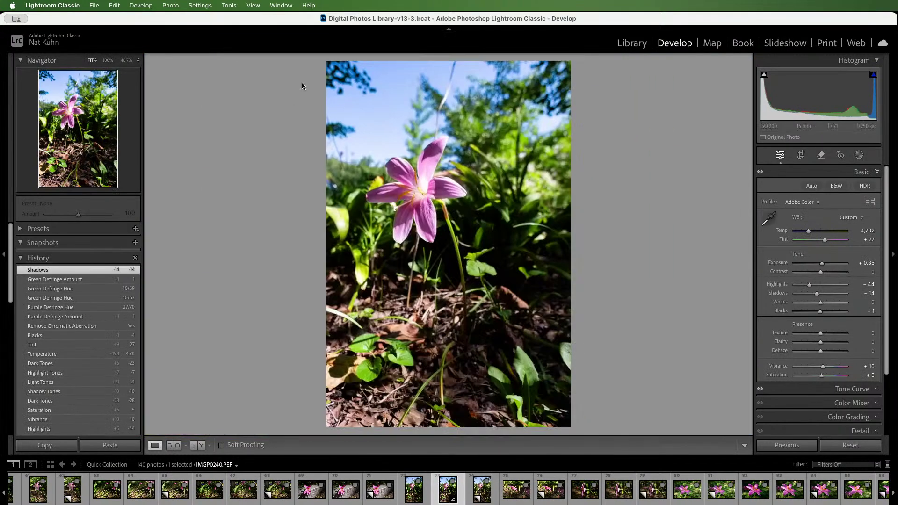
left_click(351, 74)
key("Left")
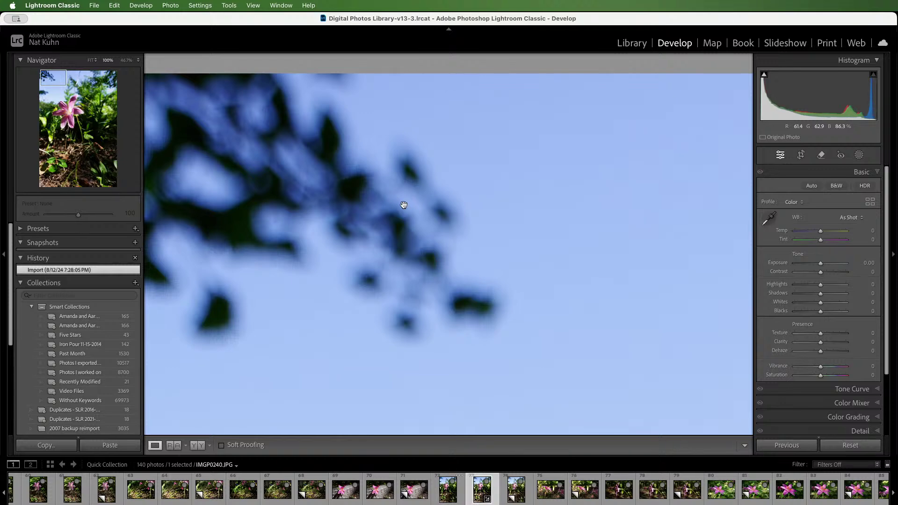
key("Right")
key("Left")
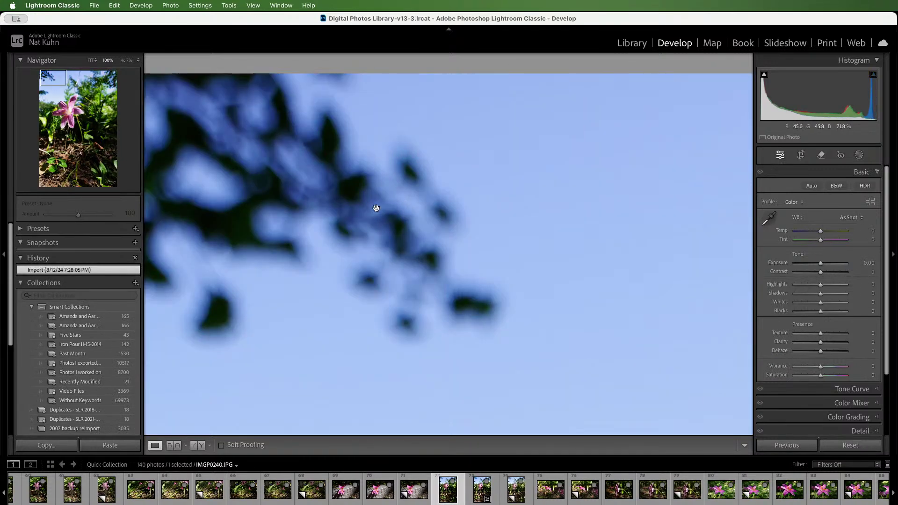
key("Right")
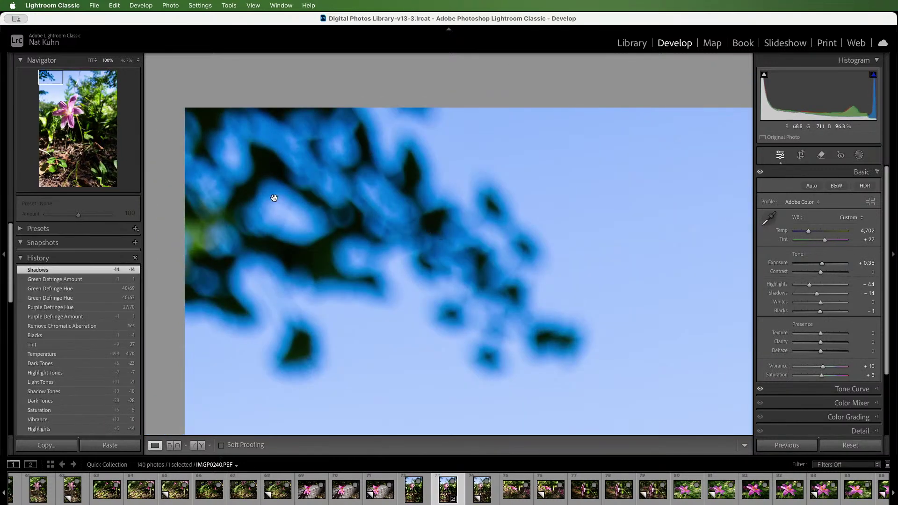
left_click(371, 237)
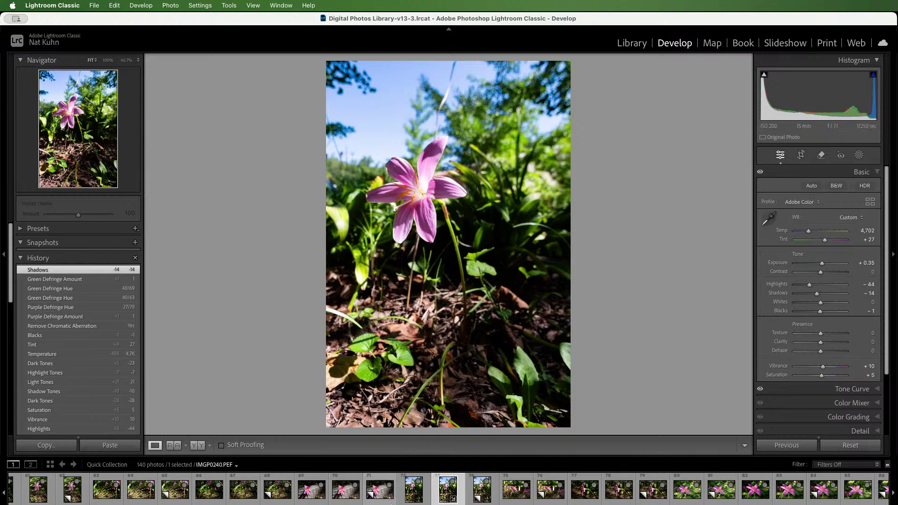
Open the raw photo IMGP0238.PEF and set its Exposure to +0.70.
left_click(307, 497)
key("Right")
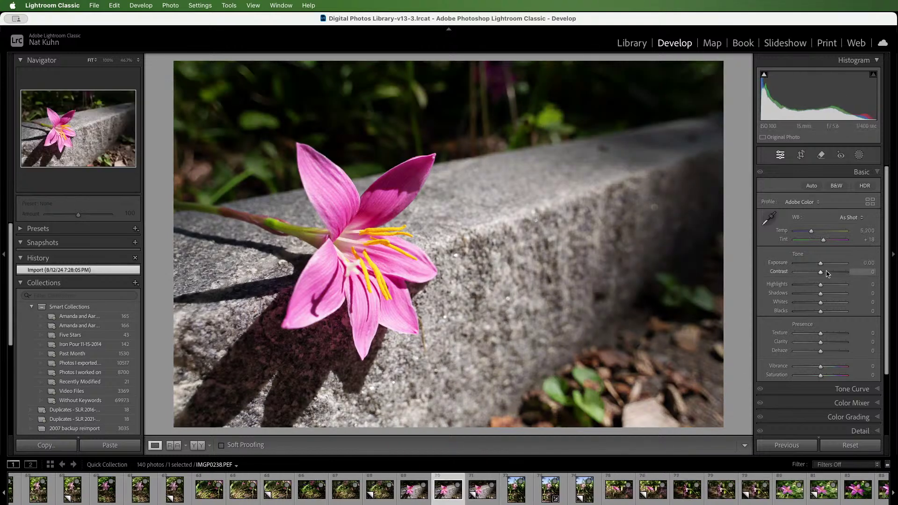
left_click_drag(822, 266, 826, 266)
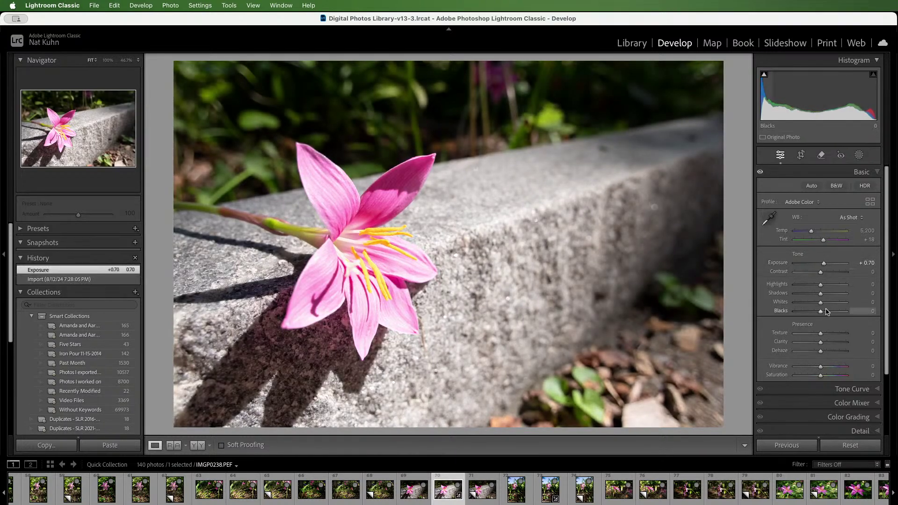
Set the pink flower photo's Vibrance to +10 and Saturation to +5.
left_click_drag(822, 314, 823, 312)
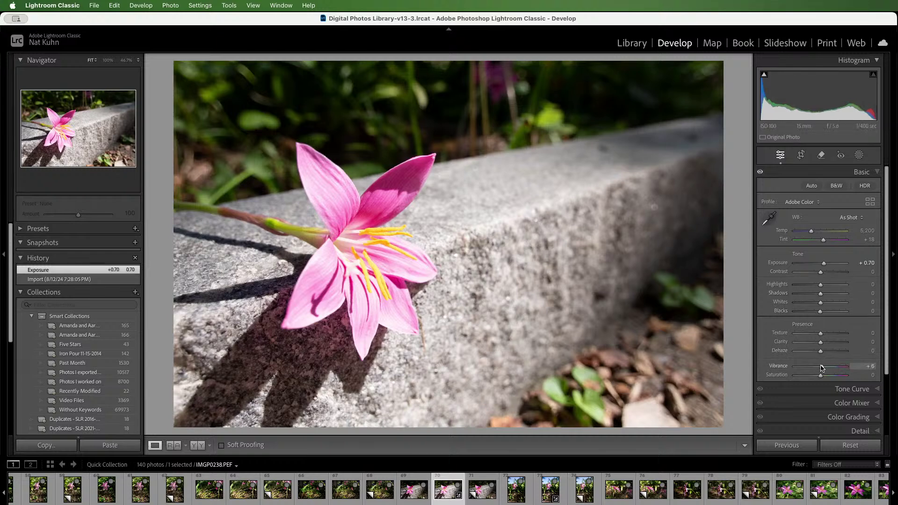
left_click_drag(823, 368, 824, 368)
left_click_drag(821, 375, 823, 369)
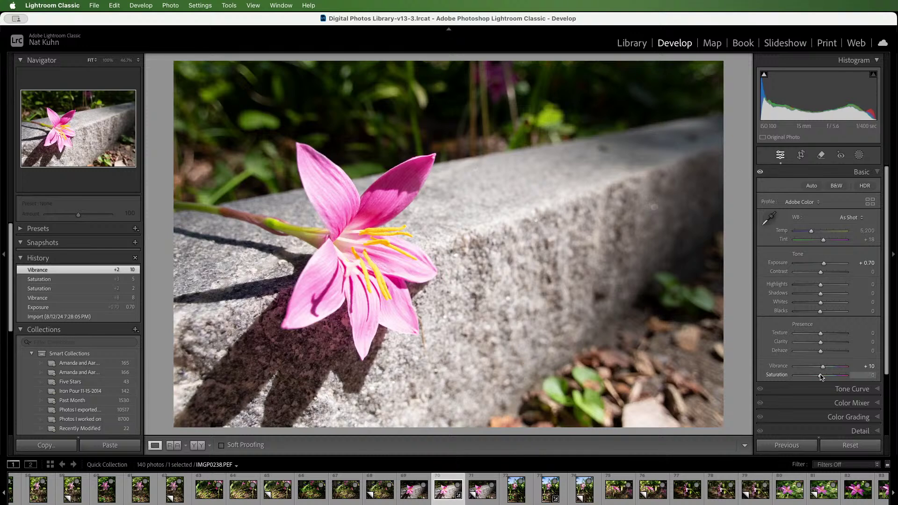
Try Saturation at 0 against the exposure-only edit, and return to the history state with Vibrance +10 and Saturation +5.
left_click_drag(822, 377, 822, 377)
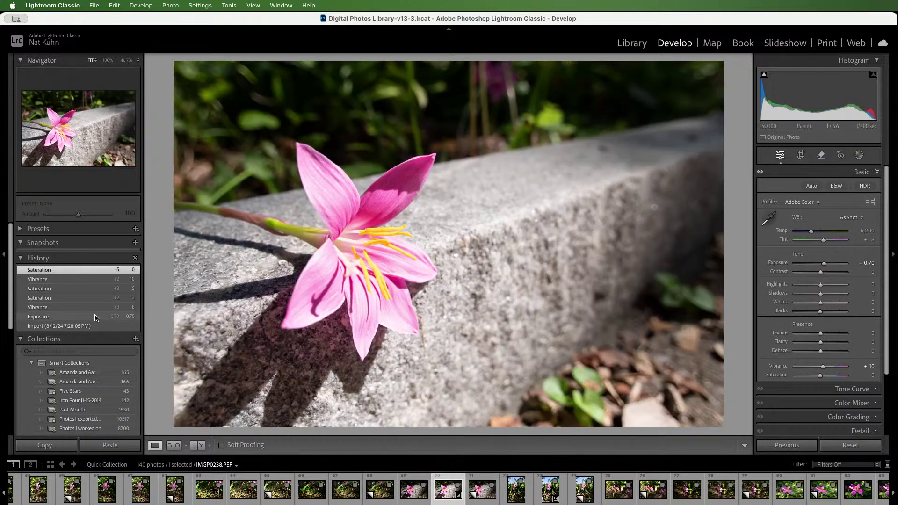
left_click(95, 317)
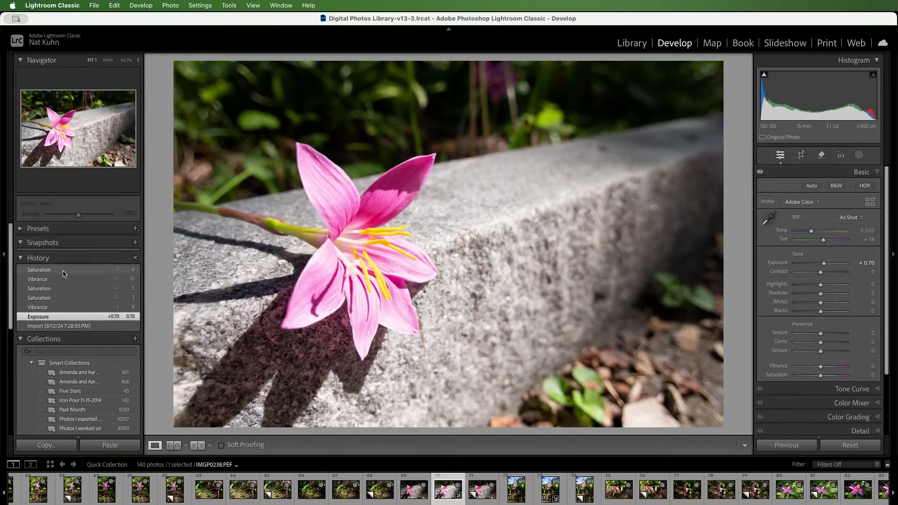
left_click(121, 270)
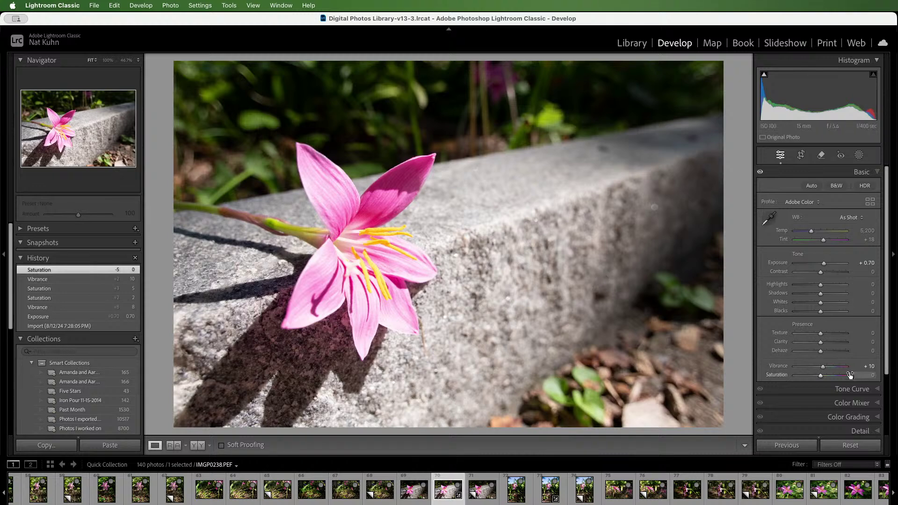
left_click_drag(826, 370, 823, 374)
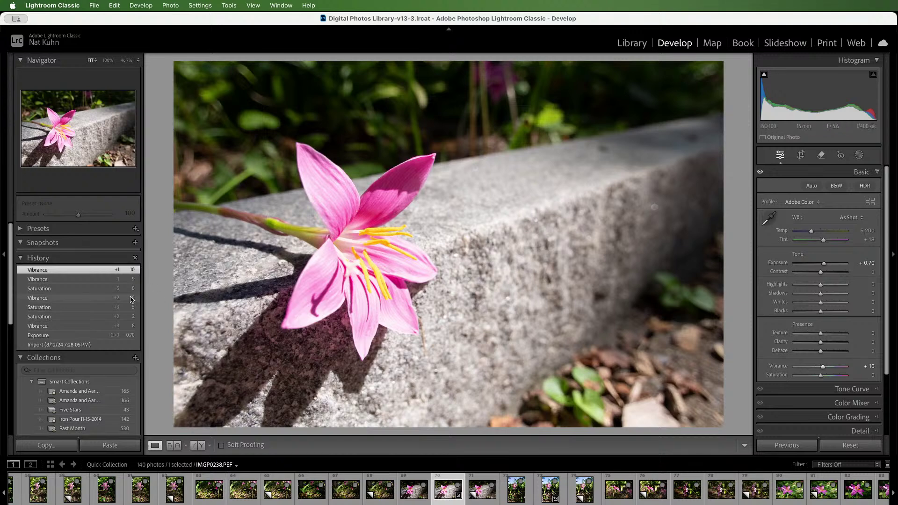
left_click(75, 298)
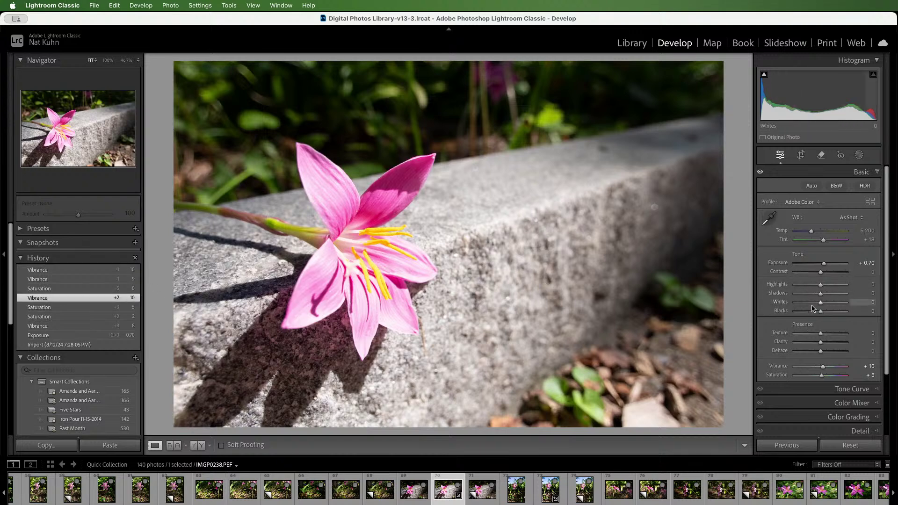
Set the pink flower photo's Blacks to -3.
scroll(840, 319, "down", 1)
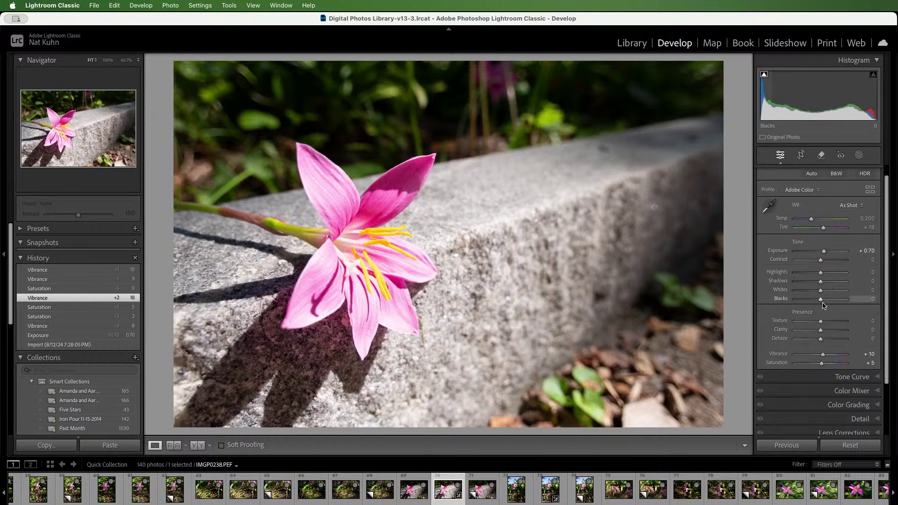
key("Up")
key("Up")
key("Down")
key("Down")
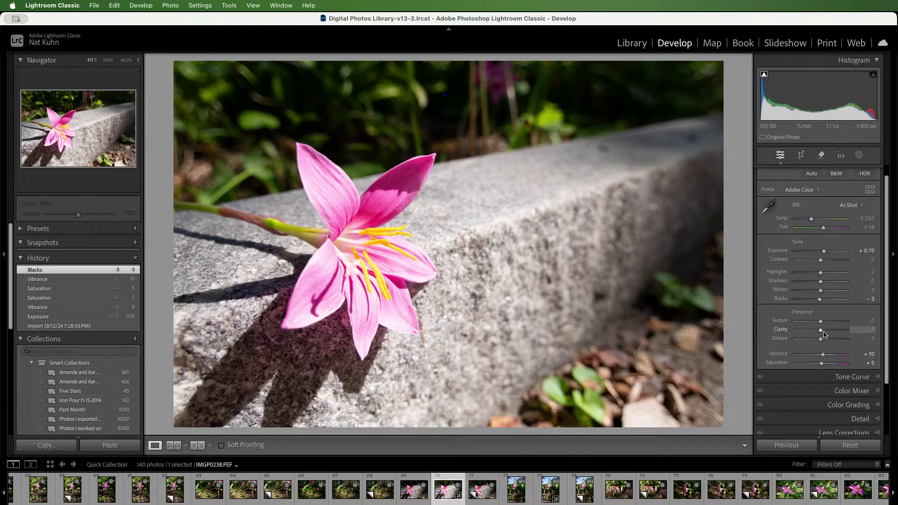
Shape the tone curve with Highlights -13, Lights +13 and Darks -22, checking the contrast against IMGP0238.JPG.
left_click(852, 377)
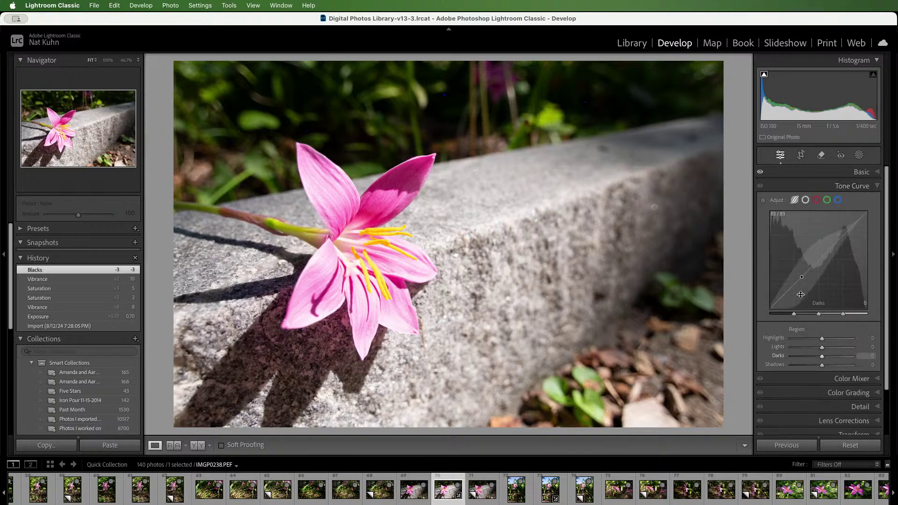
mouse_move(800, 294)
left_mouse_down()
mouse_move(800, 315)
mouse_move(797, 287)
left_mouse_up()
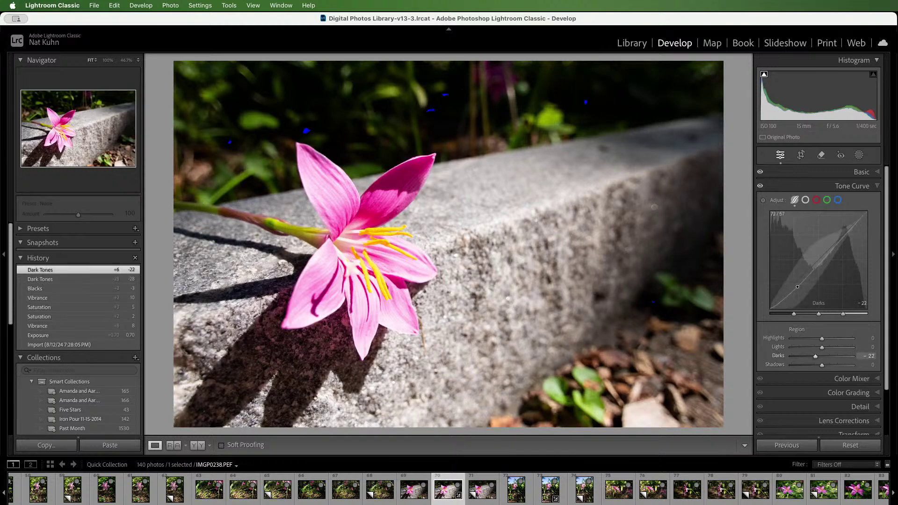
left_click_drag(836, 244, 834, 238)
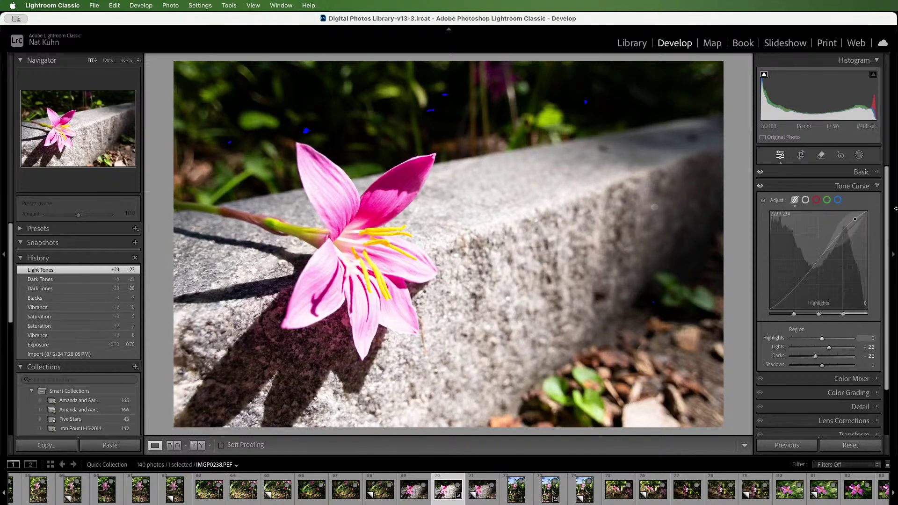
key("Left")
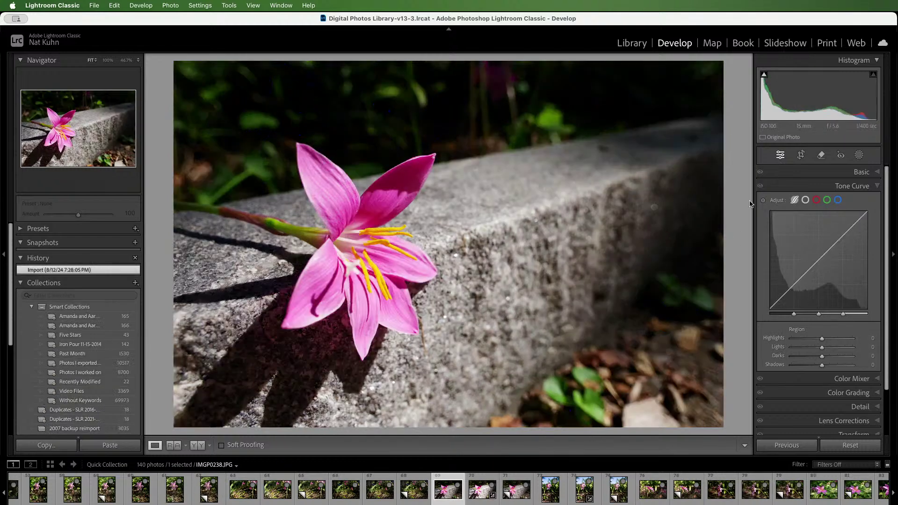
key("Right")
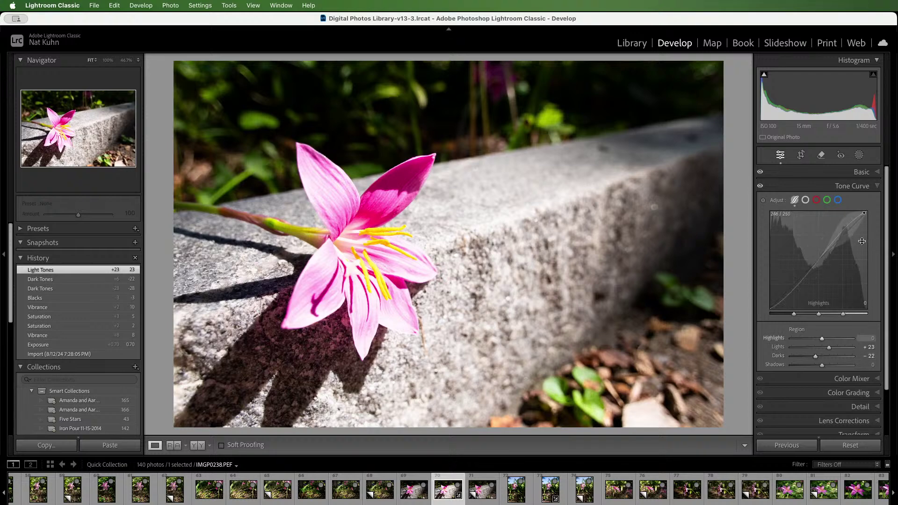
mouse_move(845, 238)
left_mouse_down()
mouse_move(845, 253)
mouse_move(845, 243)
mouse_move(835, 248)
left_mouse_up()
Set the basic Highlights and Whites of IMGP0238.PEF to -31 each and compare the result with IMGP0238.JPG.
left_click(861, 172)
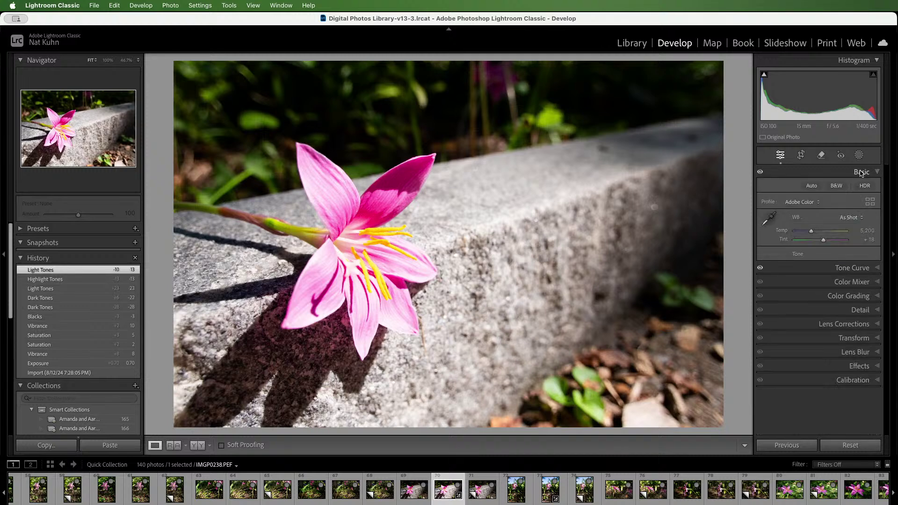
mouse_move(821, 284)
left_mouse_down()
mouse_move(816, 306)
mouse_move(799, 307)
mouse_move(818, 308)
mouse_move(814, 287)
left_mouse_up()
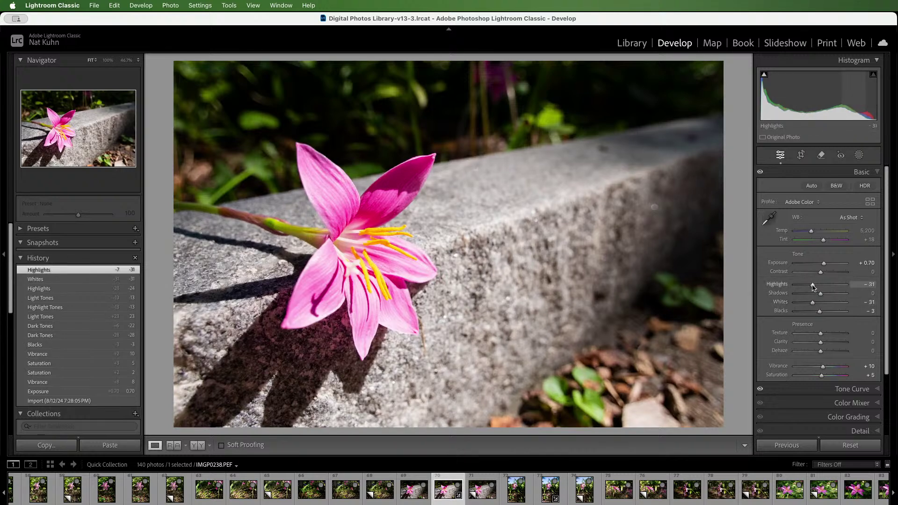
left_click(414, 488)
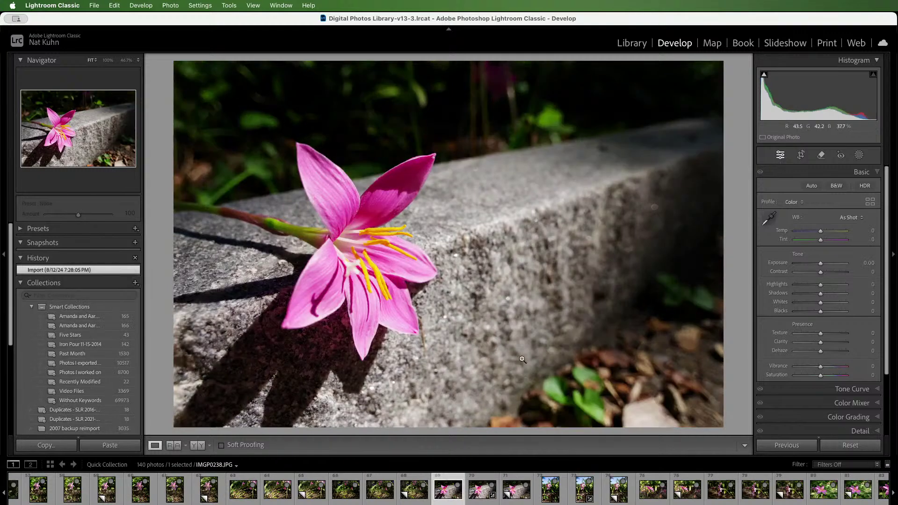
key("Right")
key("Left")
key("Right")
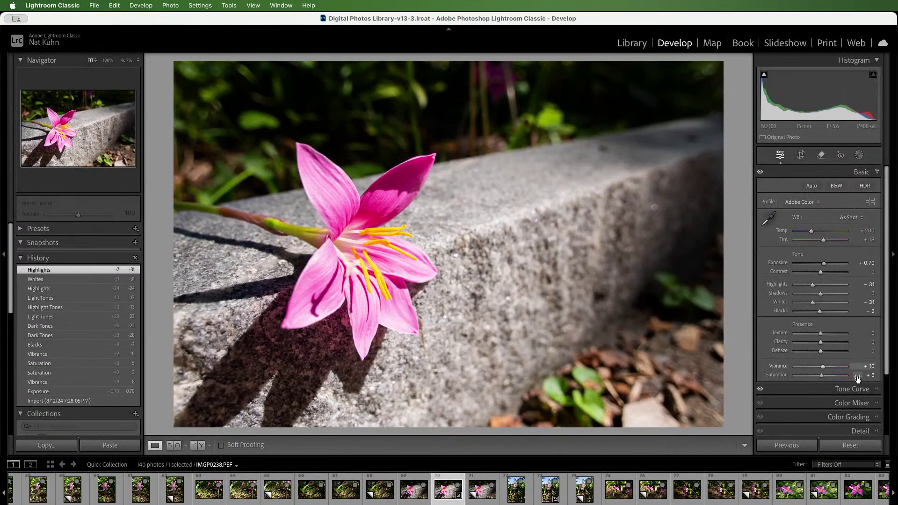
Refine the tone curve by setting Lights to +18 and Shadows to -12.
left_click(854, 388)
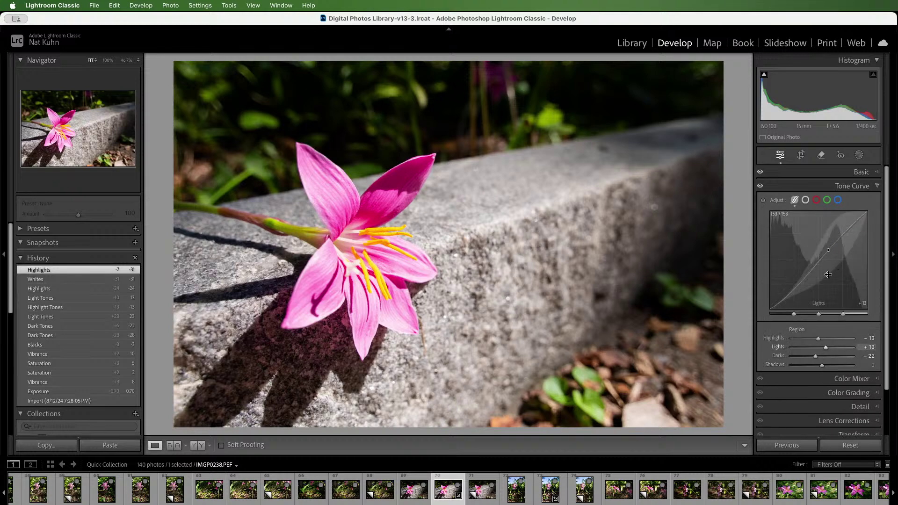
left_click_drag(828, 274, 826, 252)
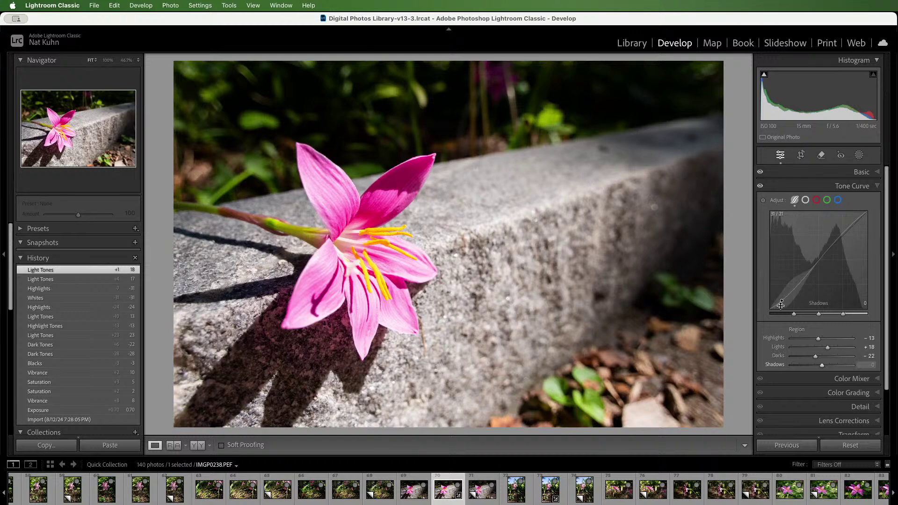
left_click_drag(780, 305, 781, 309)
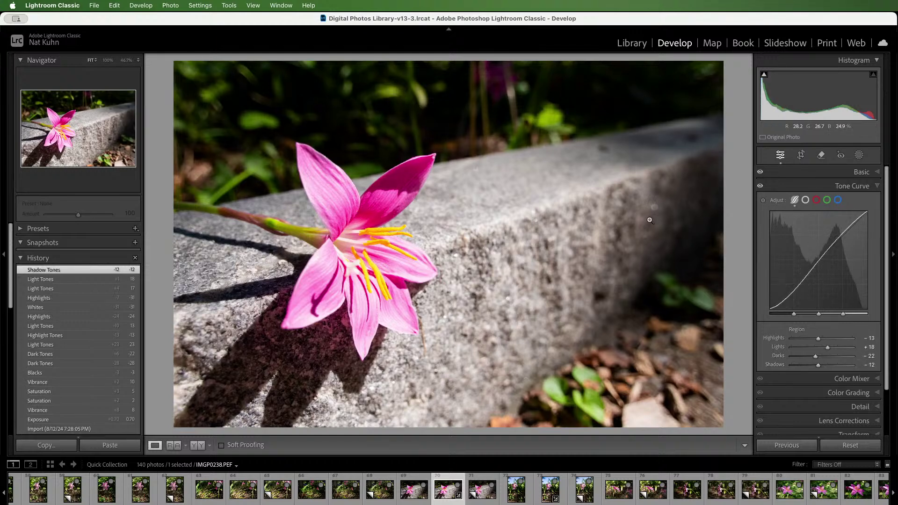
Compare the edited IMGP0238.PEF with its JPEG and unedited virtual copy, and examine the yellow stamens at 100% zoom.
key("Left")
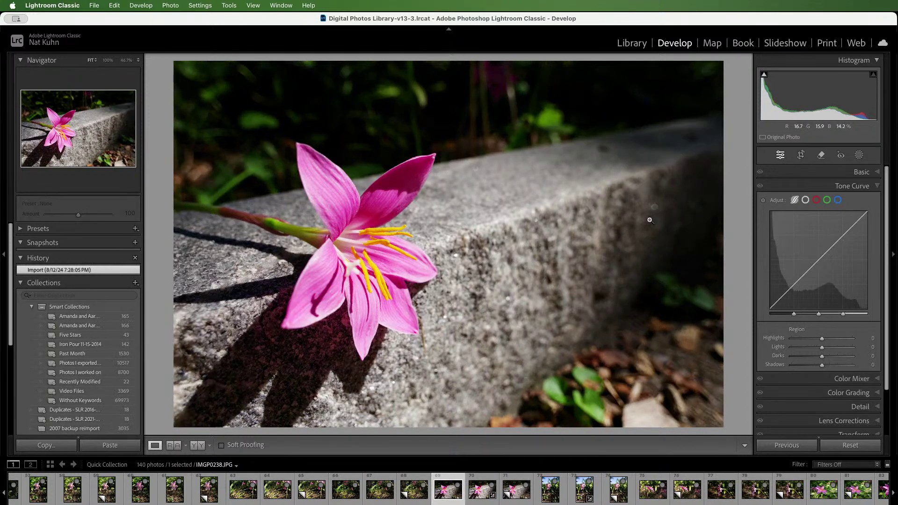
left_click(517, 490)
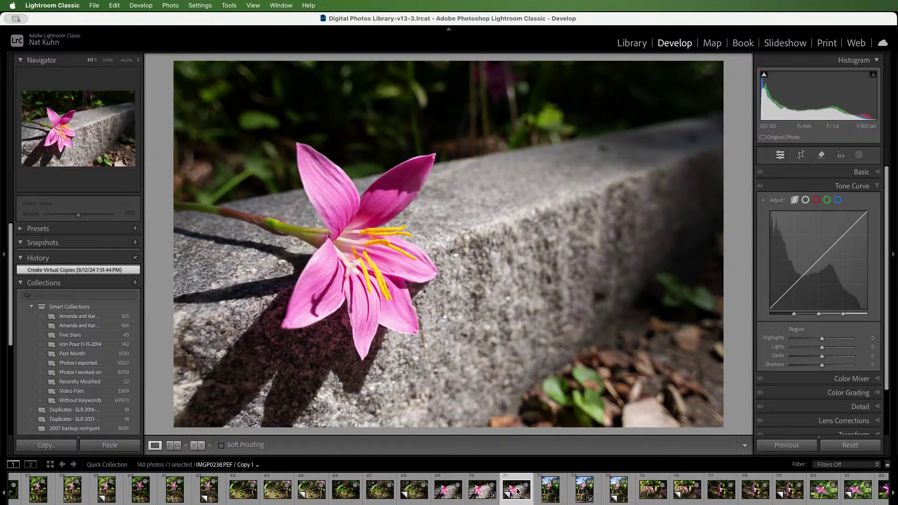
left_click(482, 490)
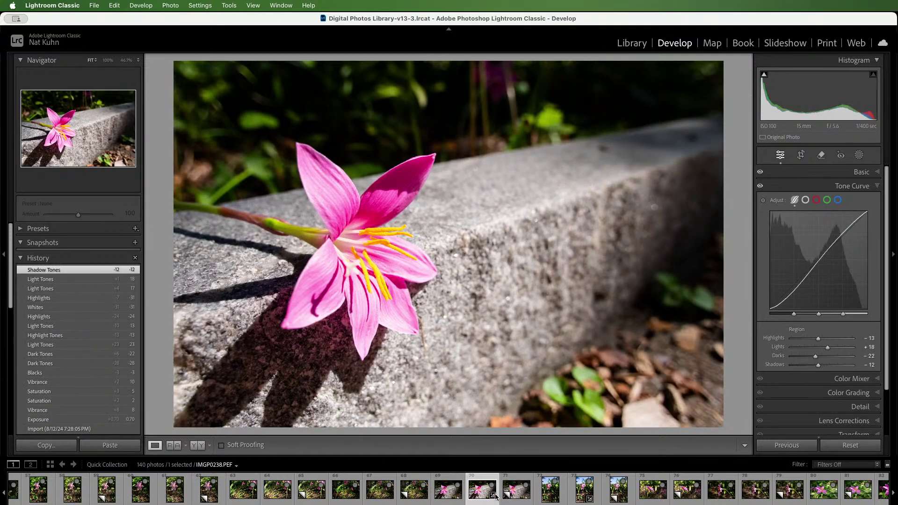
left_click_drag(387, 243, 355, 257)
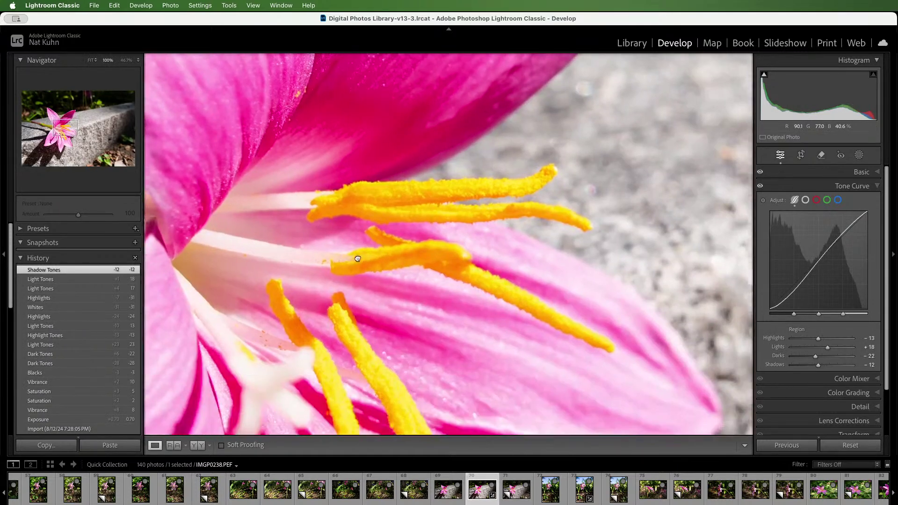
left_click(366, 217)
Set the Saturation of IMGP0238.PEF to 0 and compare the flower's color with the JPEG.
left_click(861, 172)
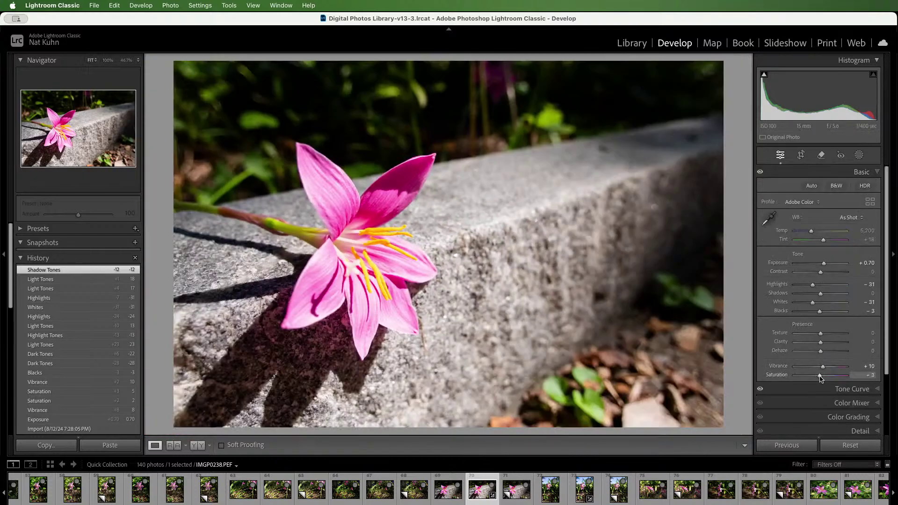
left_click_drag(821, 378, 820, 377)
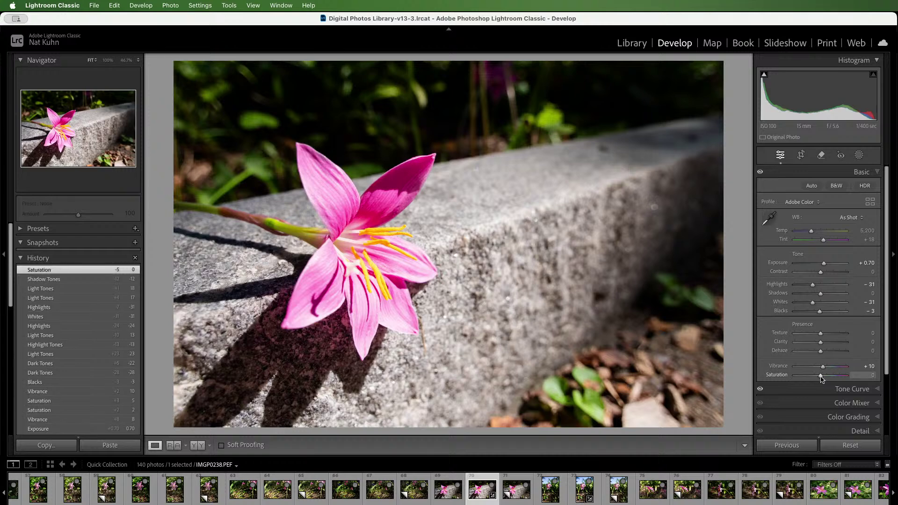
left_click(448, 494)
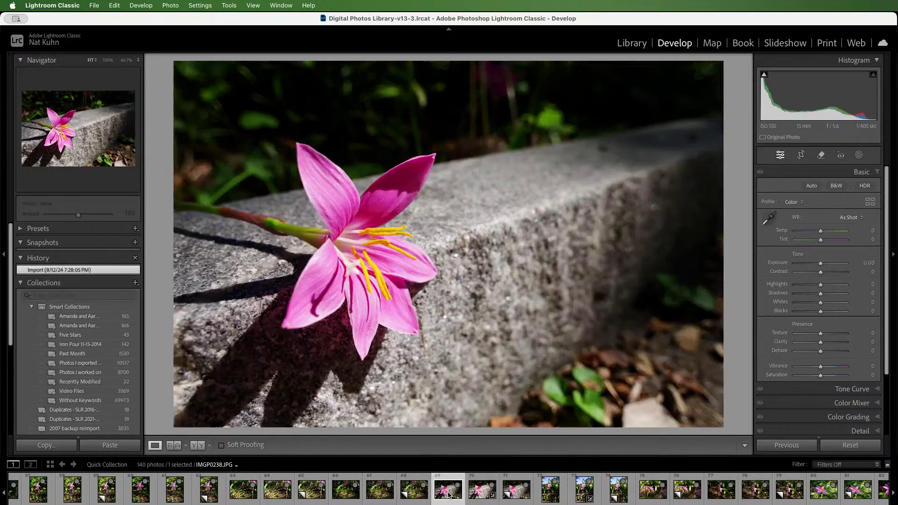
left_click(478, 494)
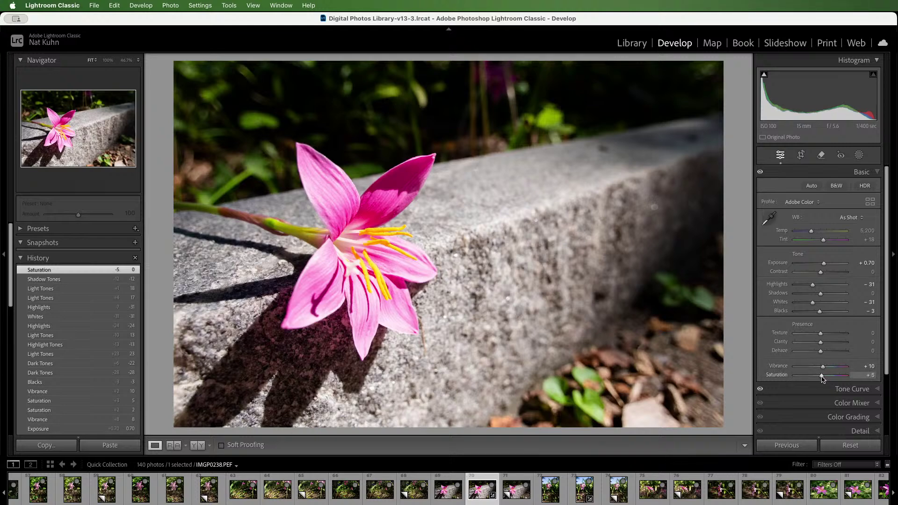
Try Saturation at +5, compare it with 0 through the edit history, and check the 0 version against the JPEG.
left_click_drag(822, 379, 821, 378)
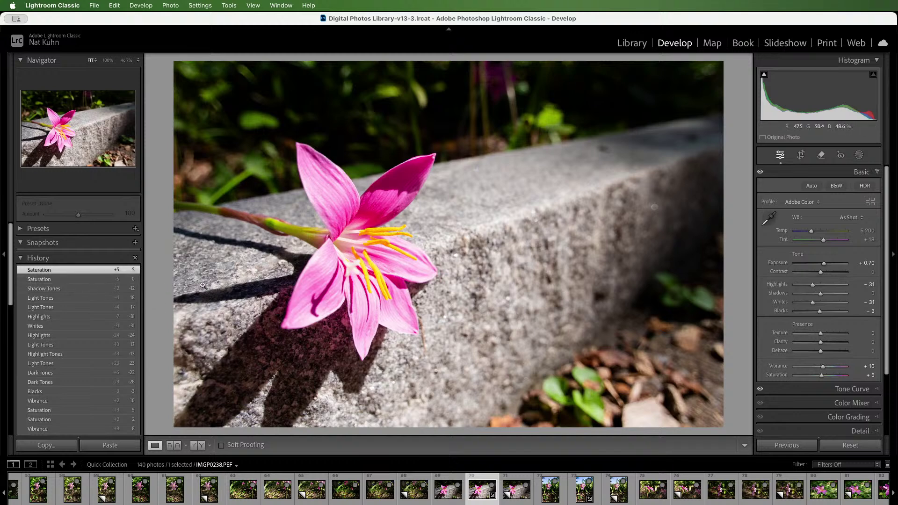
left_click(88, 280)
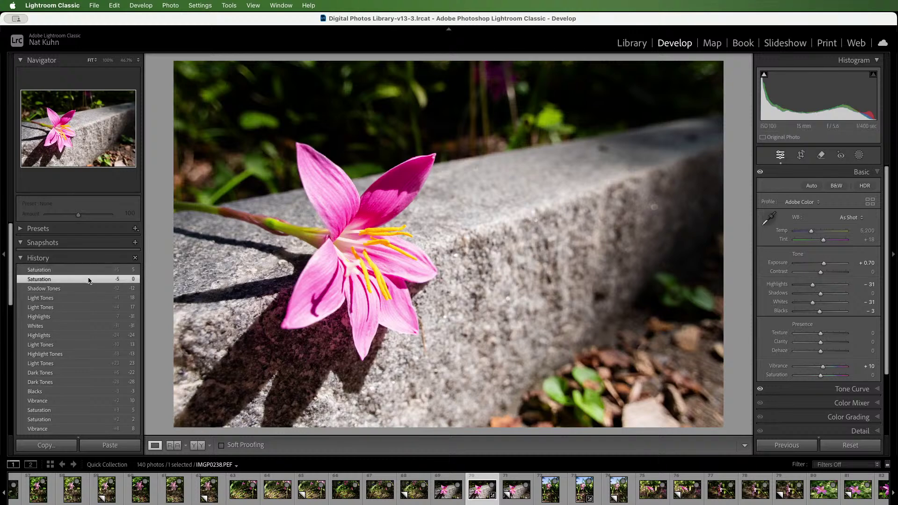
left_click(72, 271)
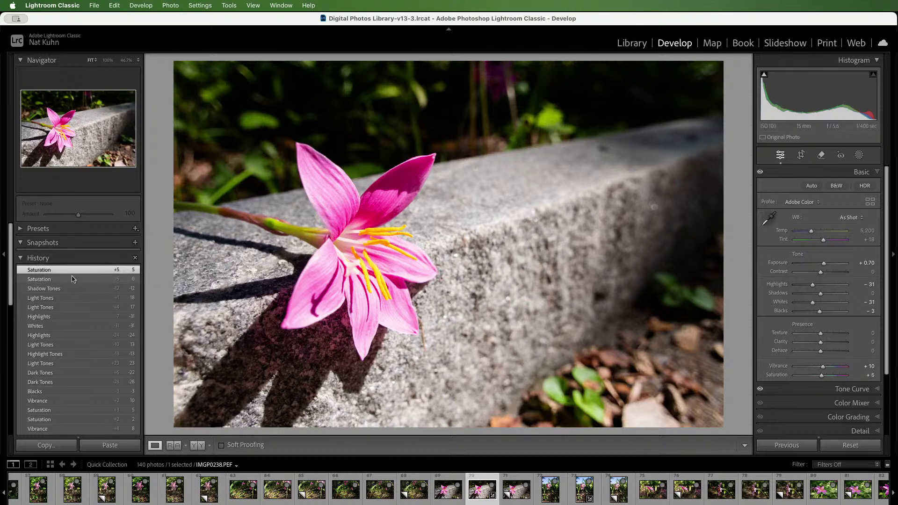
left_click(73, 279)
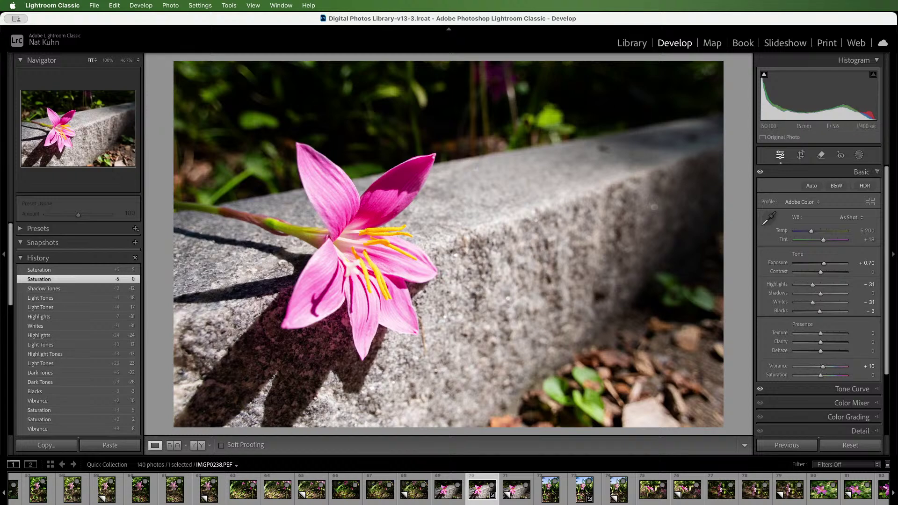
left_click(442, 491)
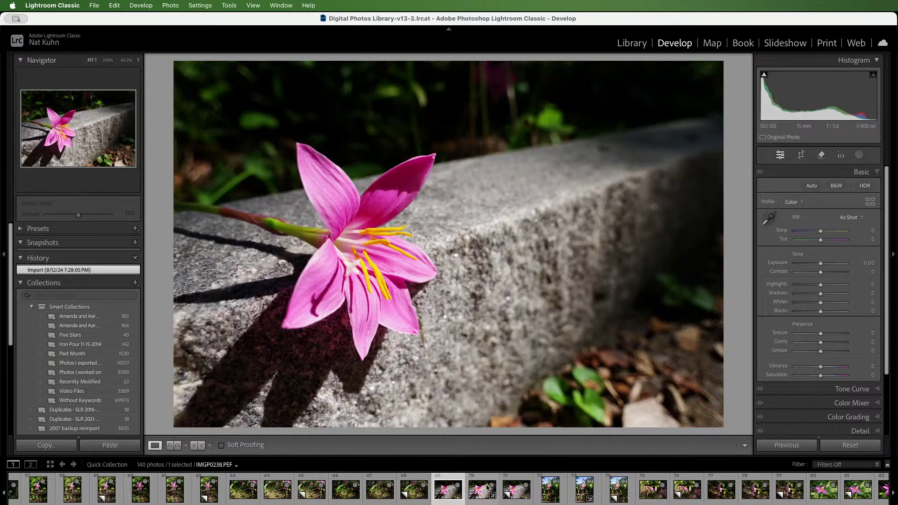
left_click(479, 496)
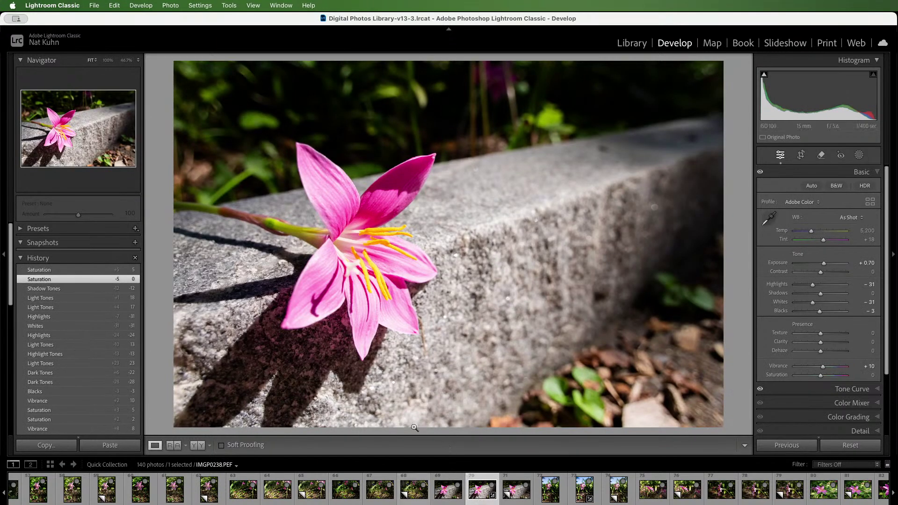
Look through the Quick Collection thumbnails from the first photo back to the pink flower photos.
left_click_drag(482, 502, 82, 501)
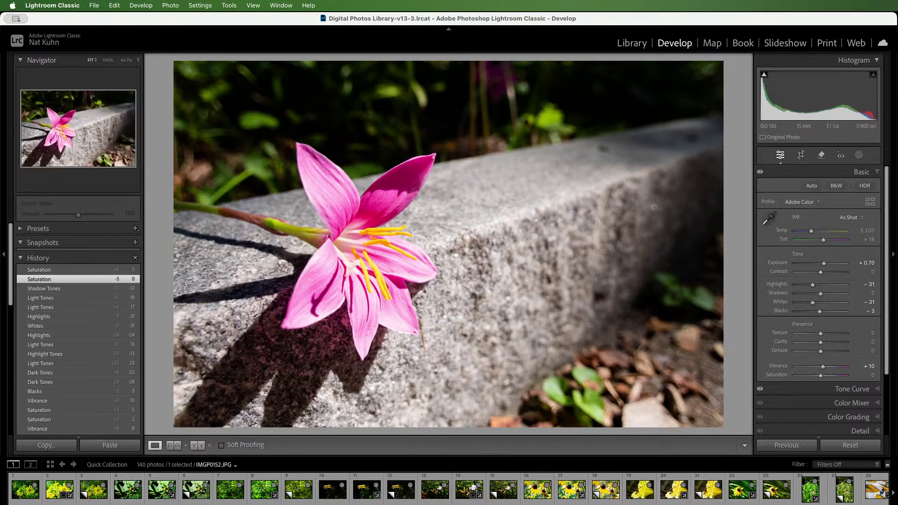
scroll(630, 492, "right", 5)
scroll(629, 492, "right", 5)
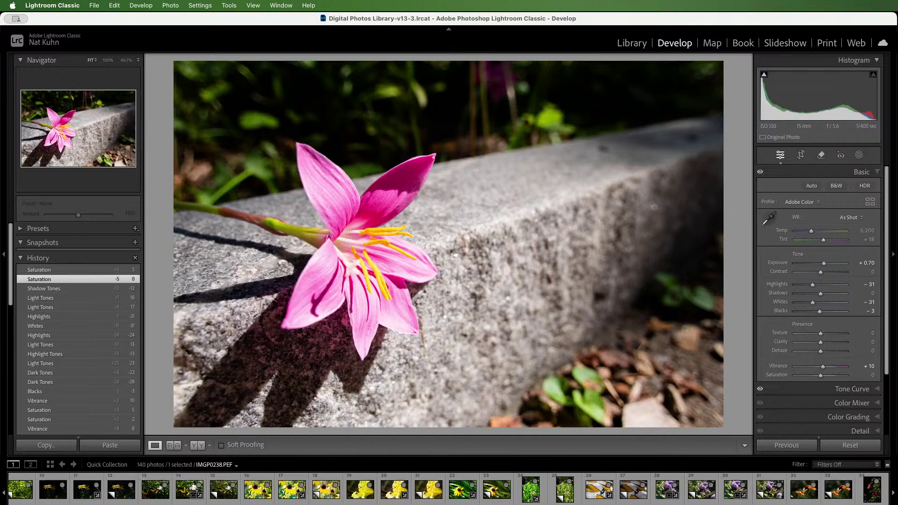
scroll(449, 489, "right", 20)
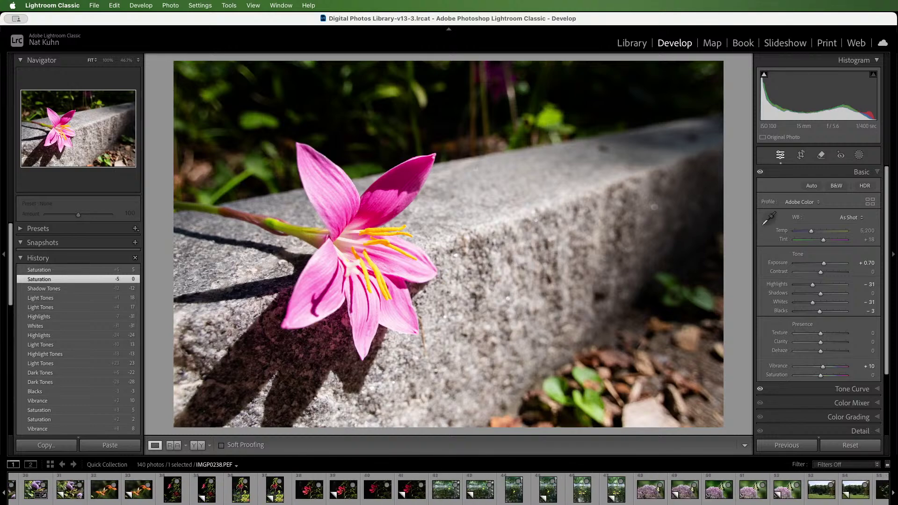
scroll(449, 489, "right", 12)
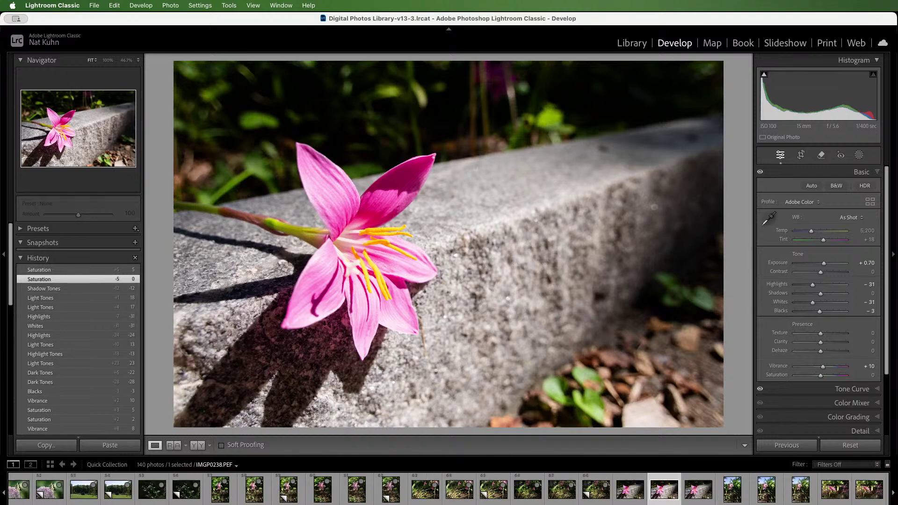
scroll(342, 489, "left", 1)
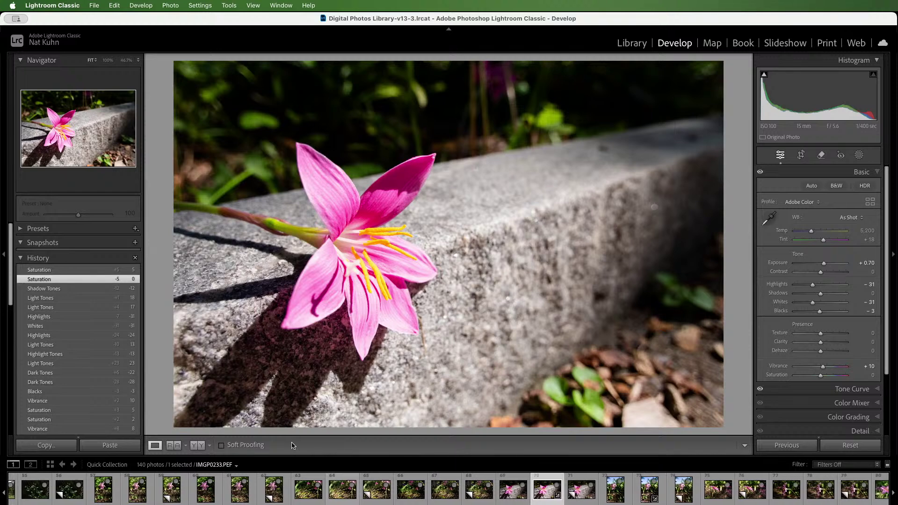